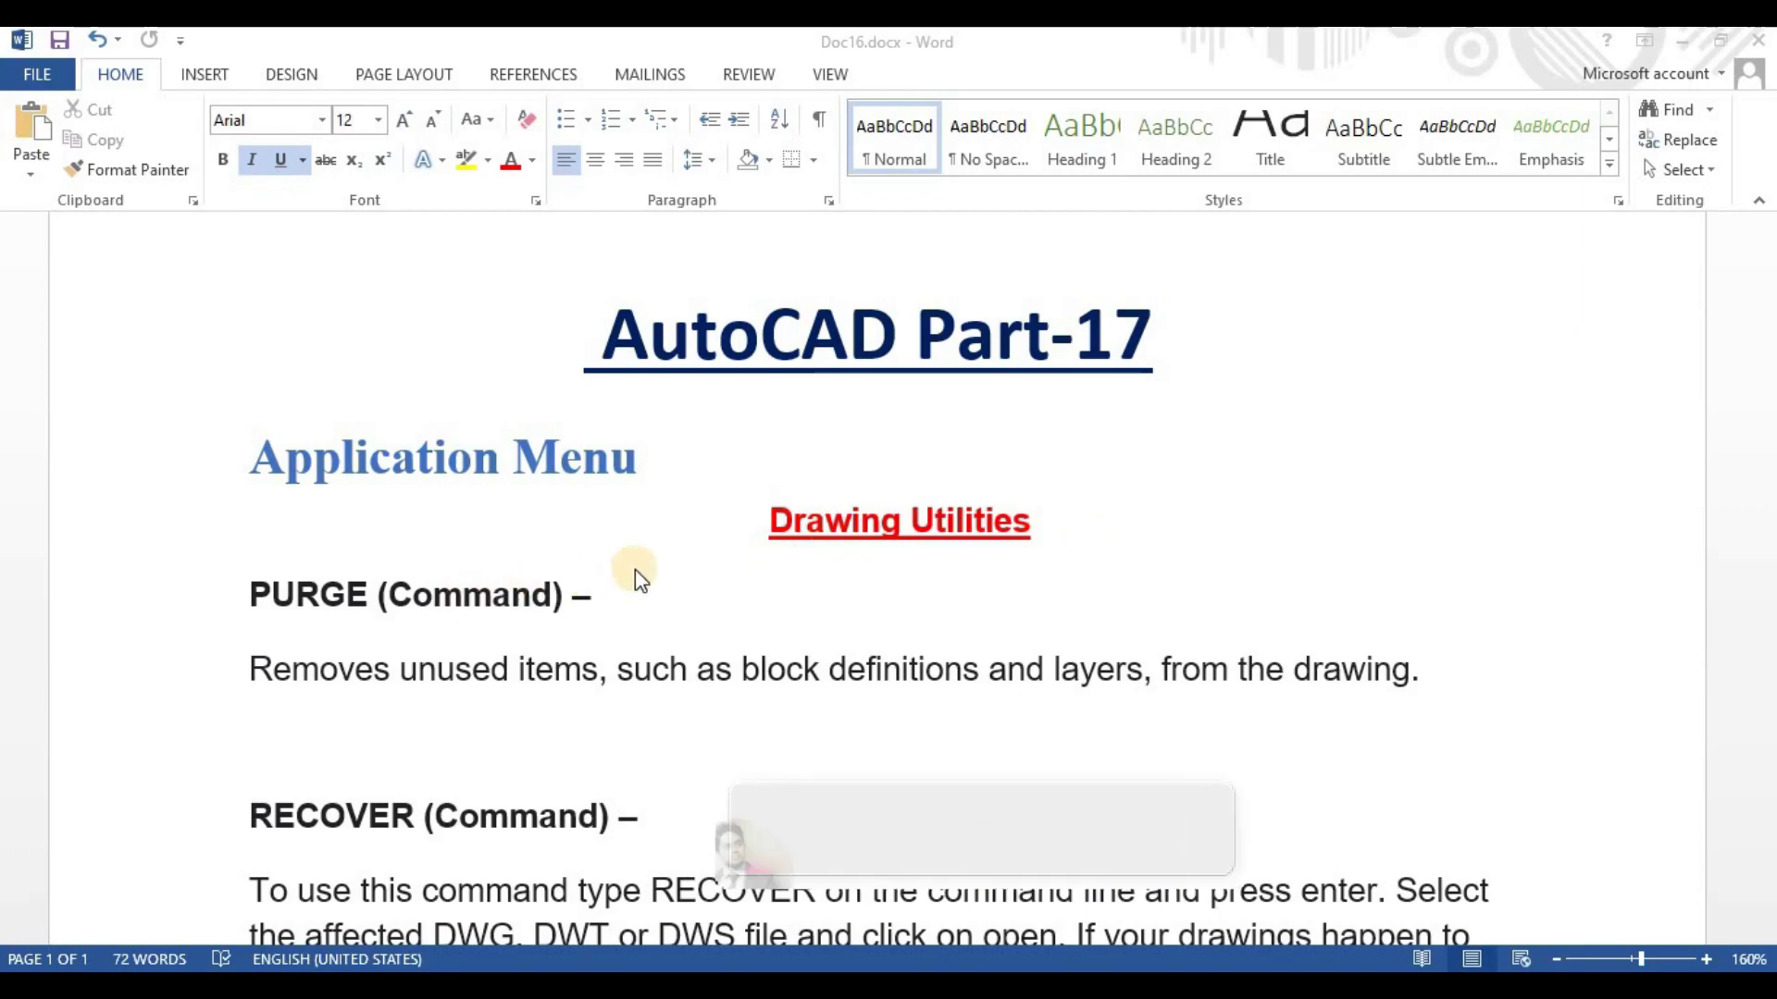
# - Read through the document's notes on the PURGE and RECOVER commands and the Drawing Utilities screenshot
pyautogui.scroll(-3, 663, 574)
pyautogui.scroll(-5, 636, 548)
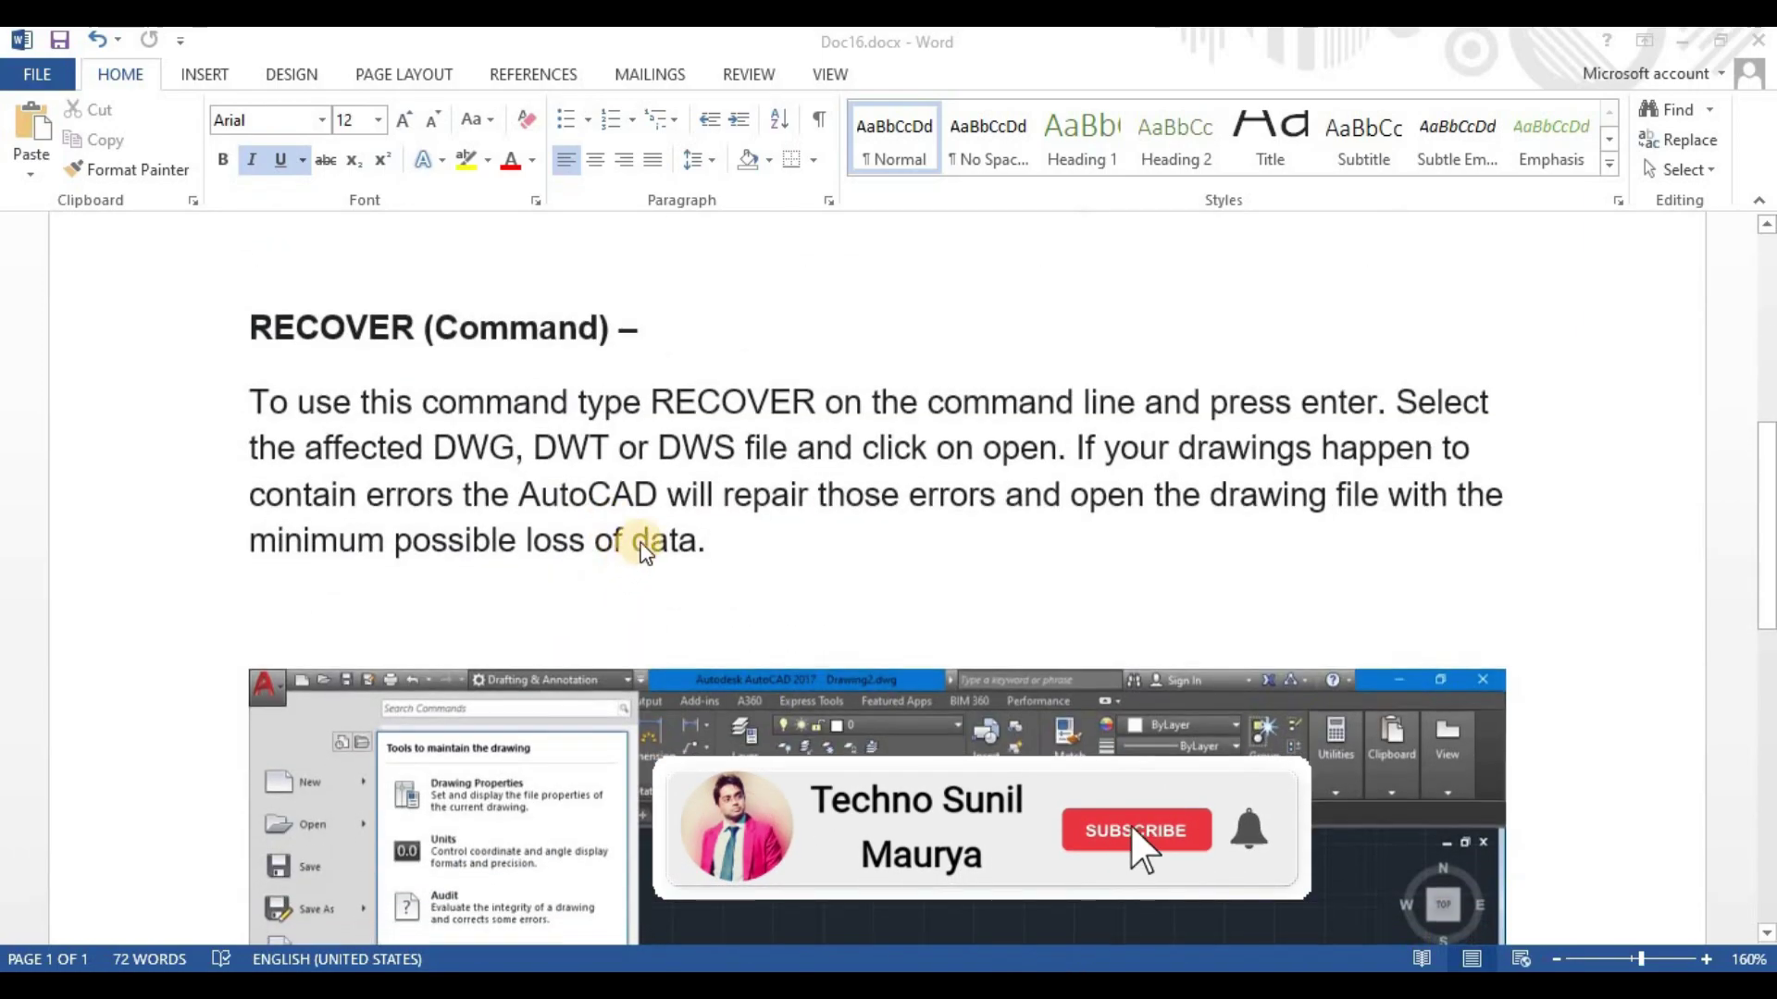
pyautogui.scroll(-7, 648, 551)
pyautogui.scroll(-3, 548, 672)
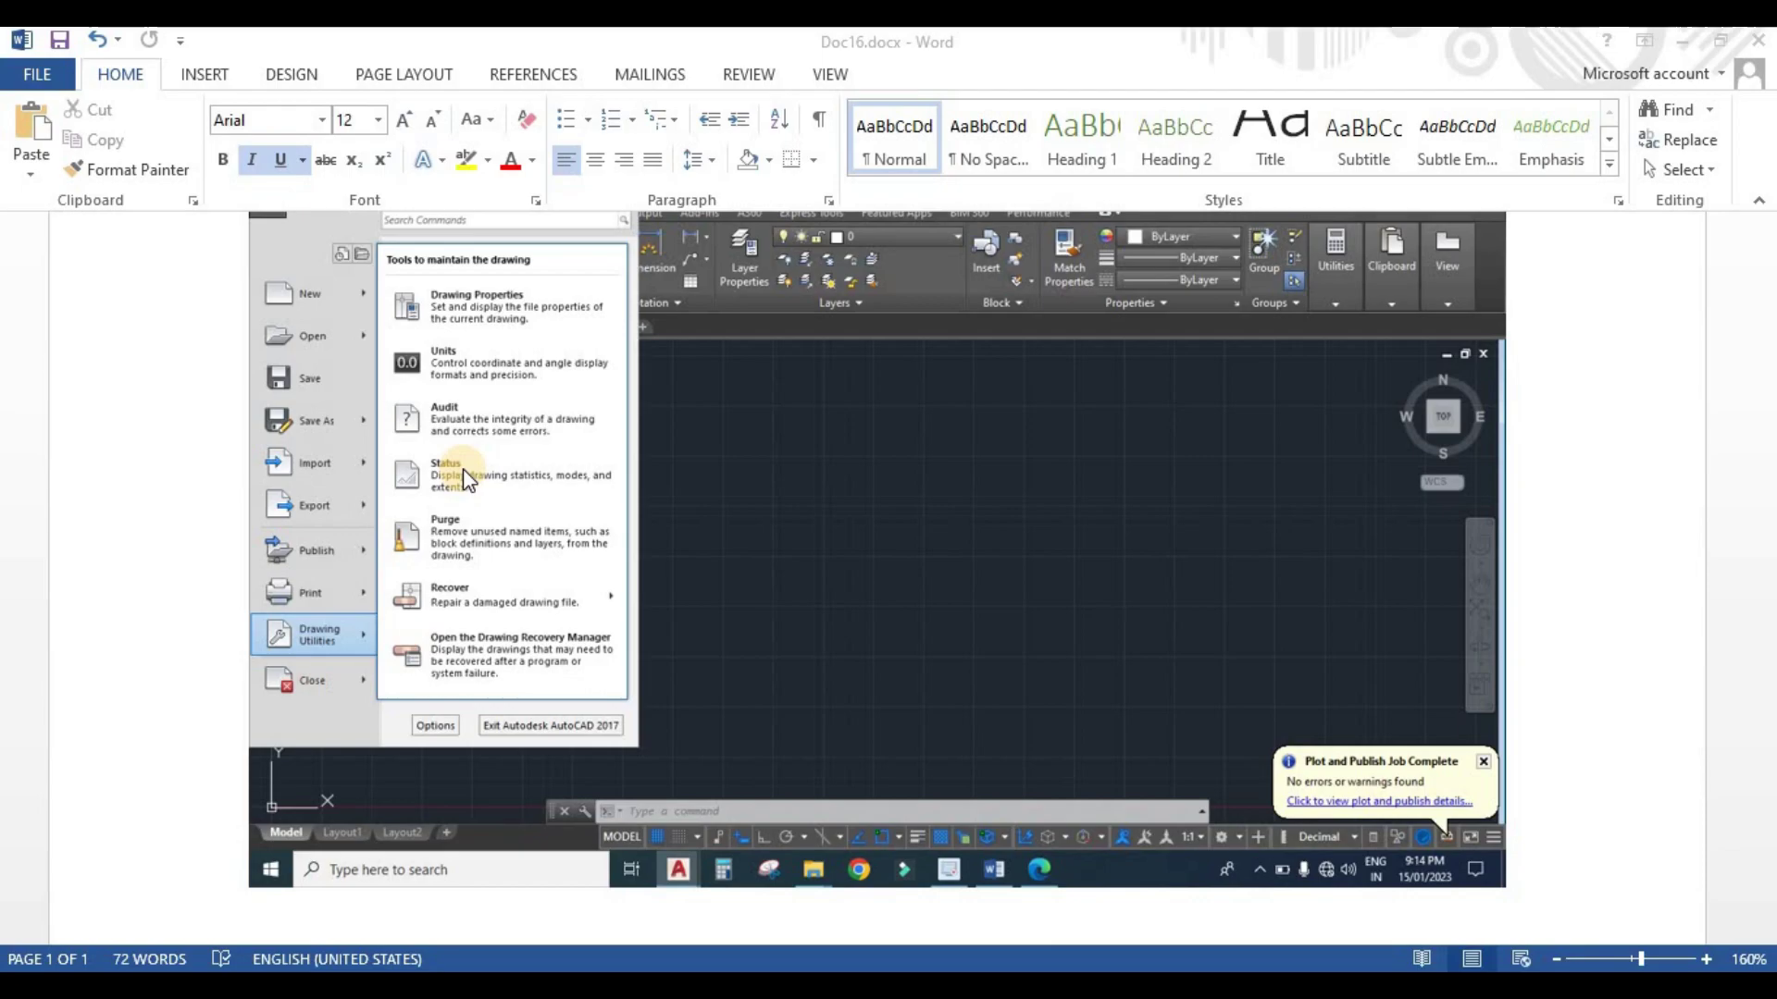
pyautogui.scroll(5, 583, 511)
pyautogui.scroll(5, 761, 511)
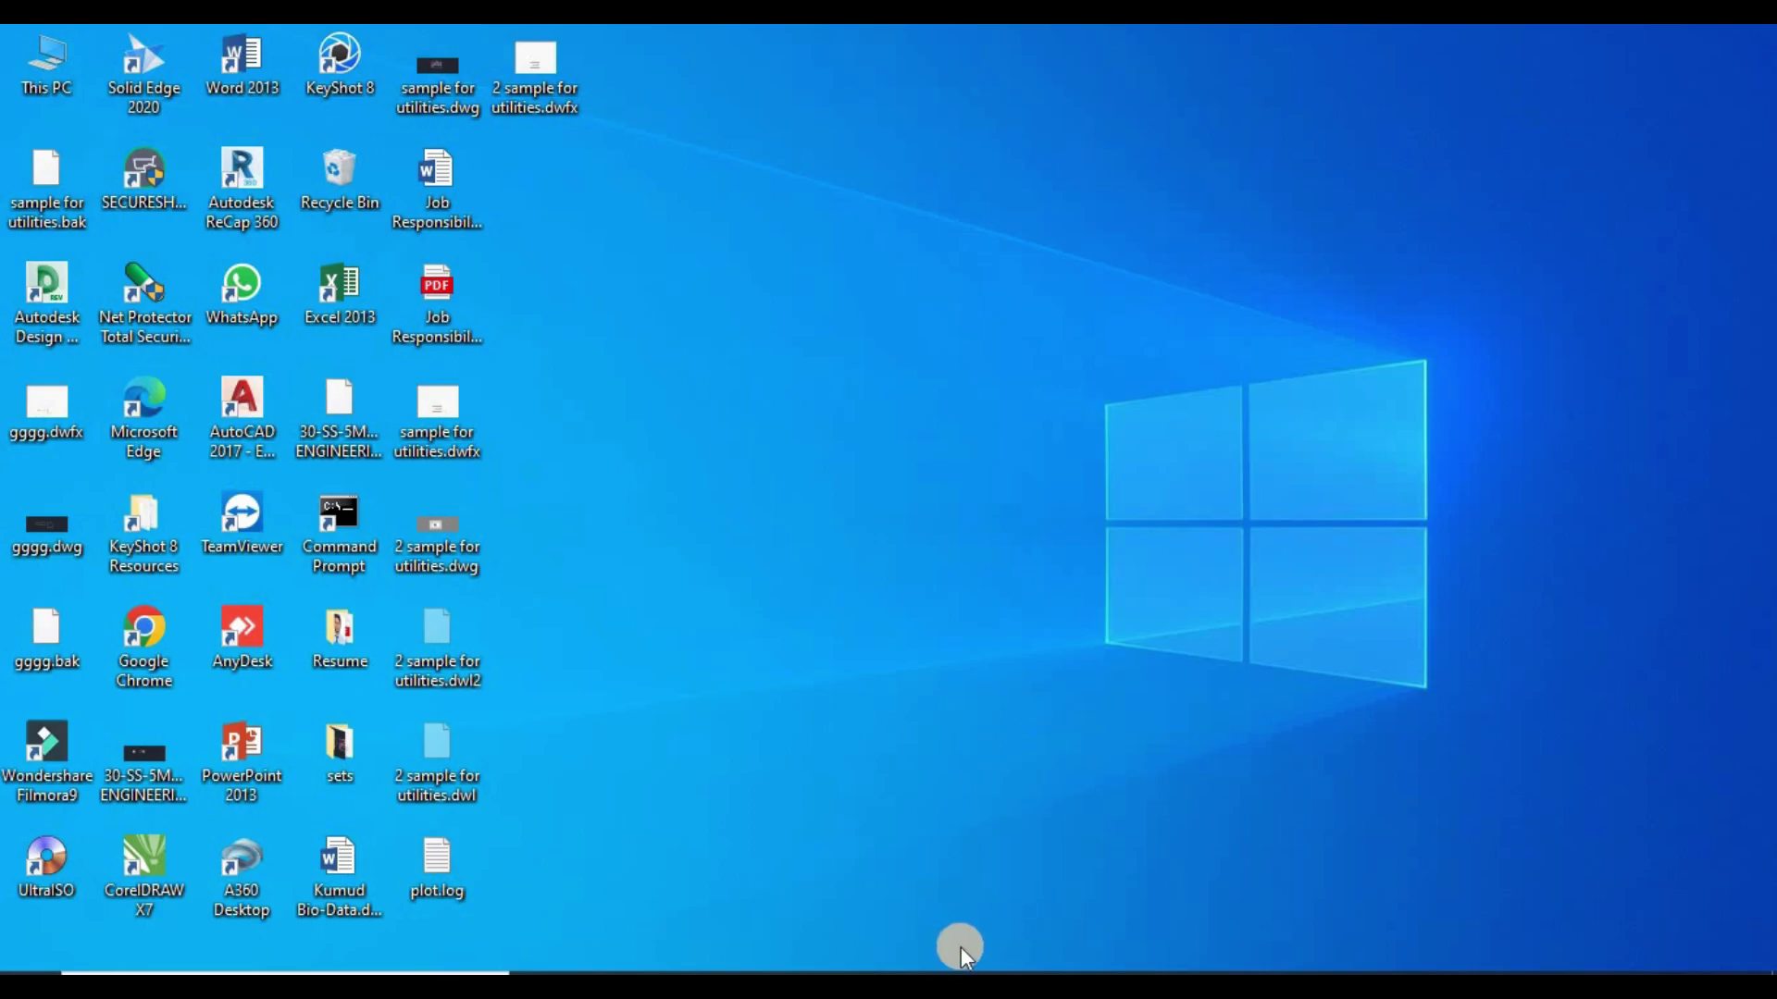
# - Switch to 1234.pdf in the browser and read the Issue section on symptoms of DWG file corruption
pyautogui.moveTo(1052, 986)
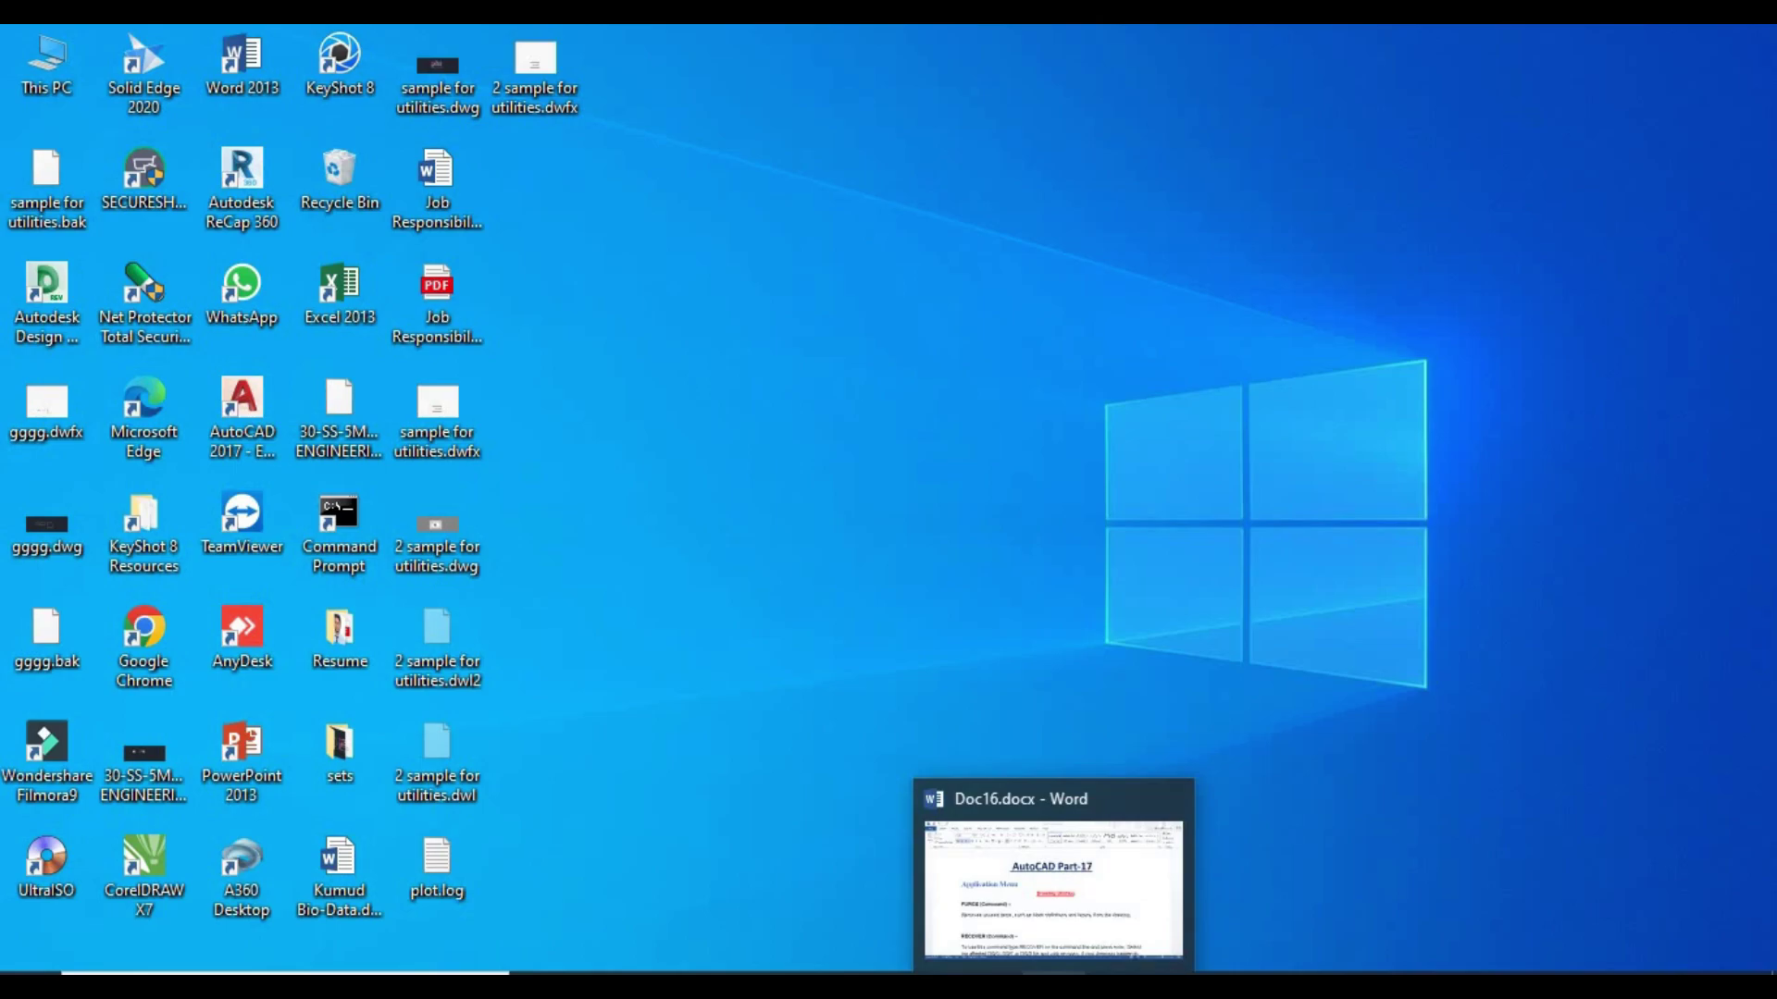
pyautogui.moveTo(606, 986)
pyautogui.click(1118, 981)
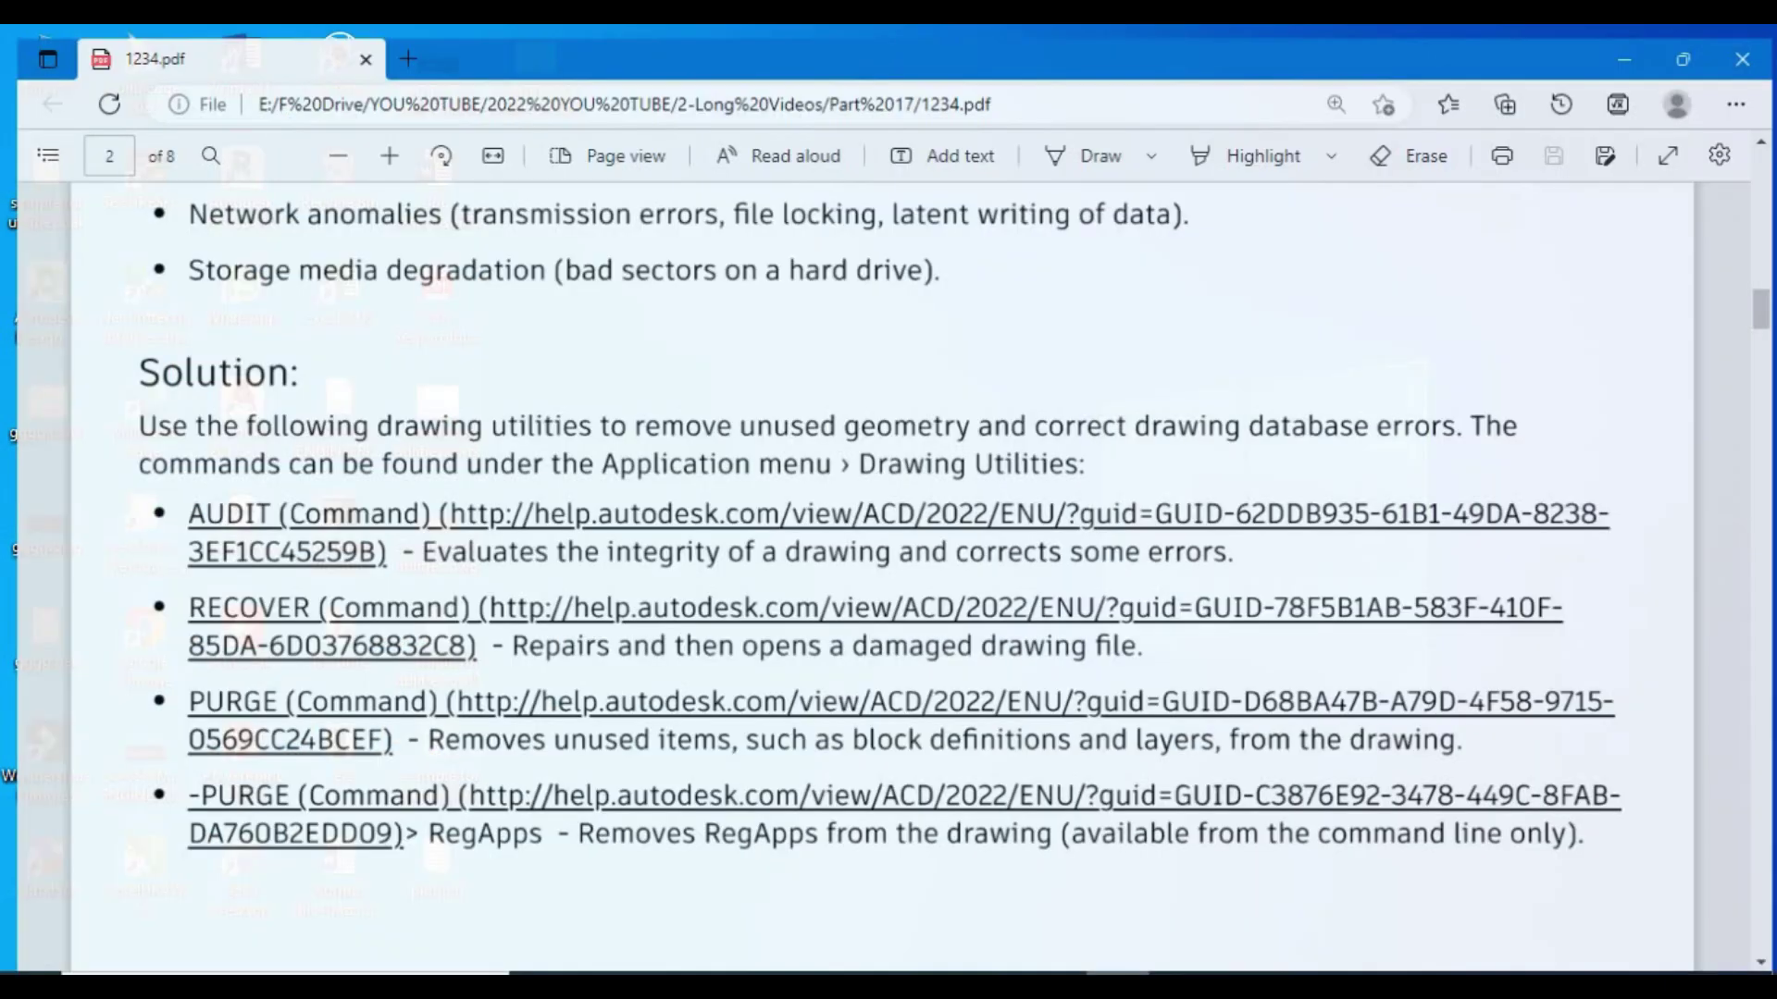
pyautogui.scroll(6, 546, 548)
pyautogui.scroll(15, 581, 553)
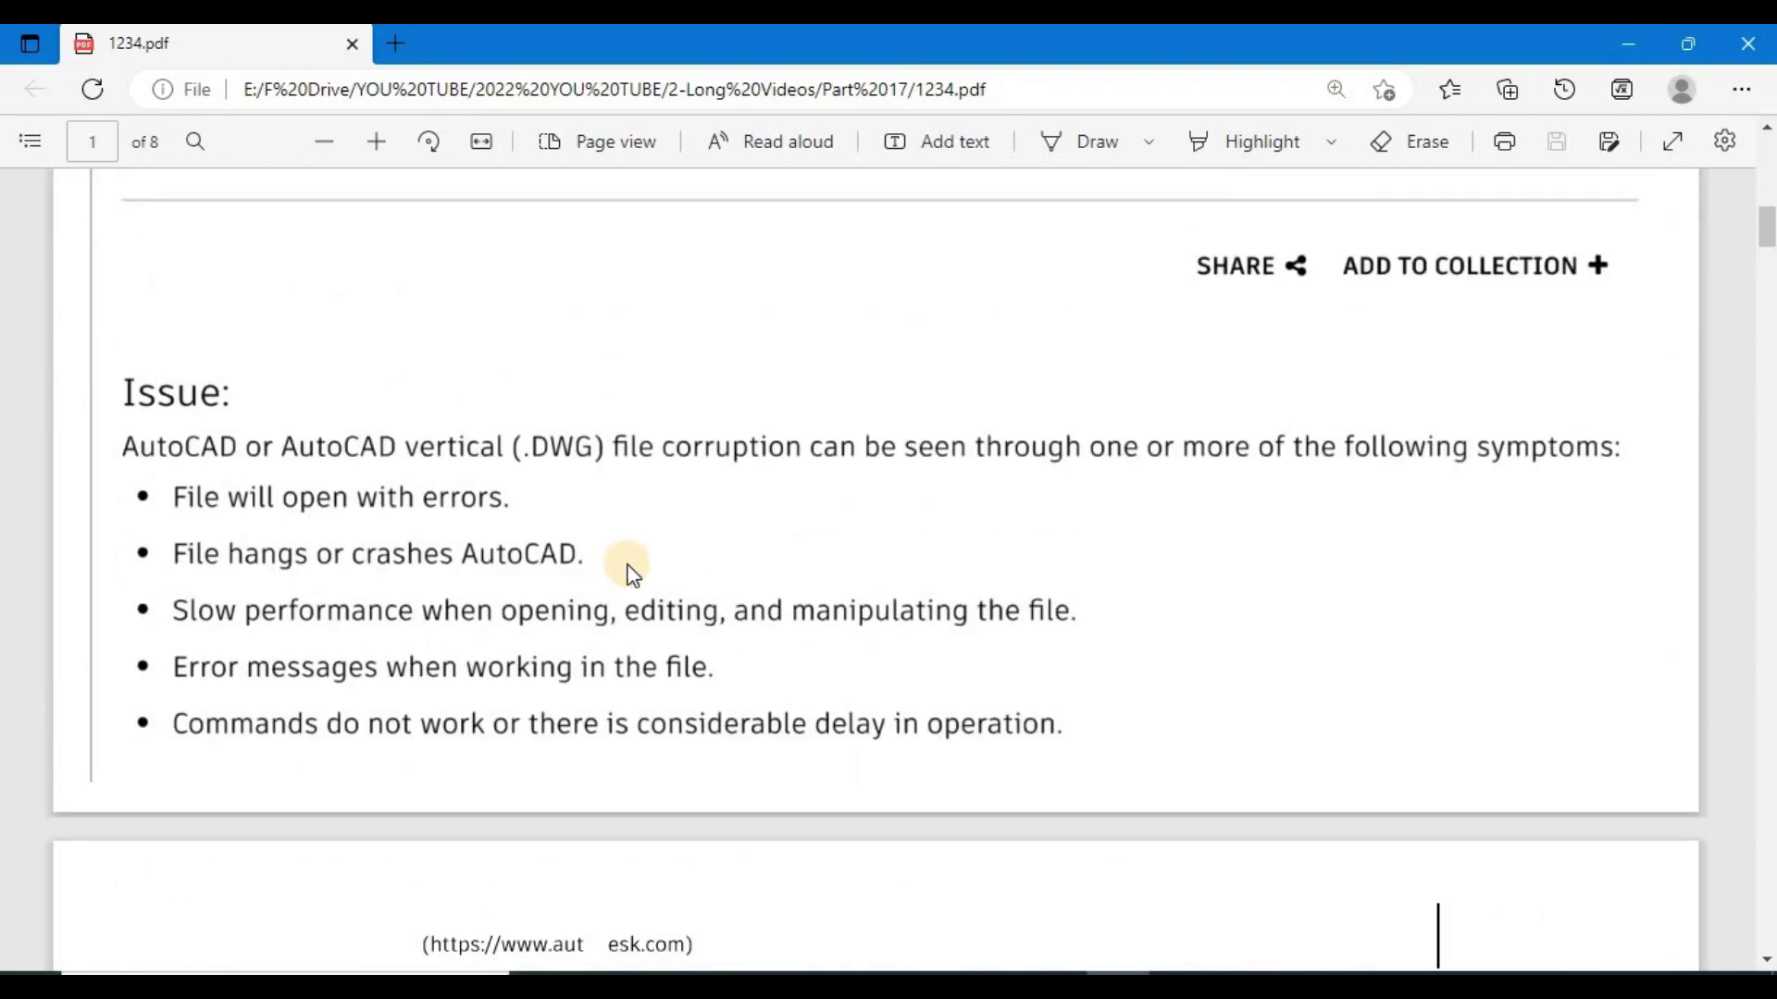
pyautogui.scroll(-8, 657, 572)
pyautogui.scroll(-2, 689, 580)
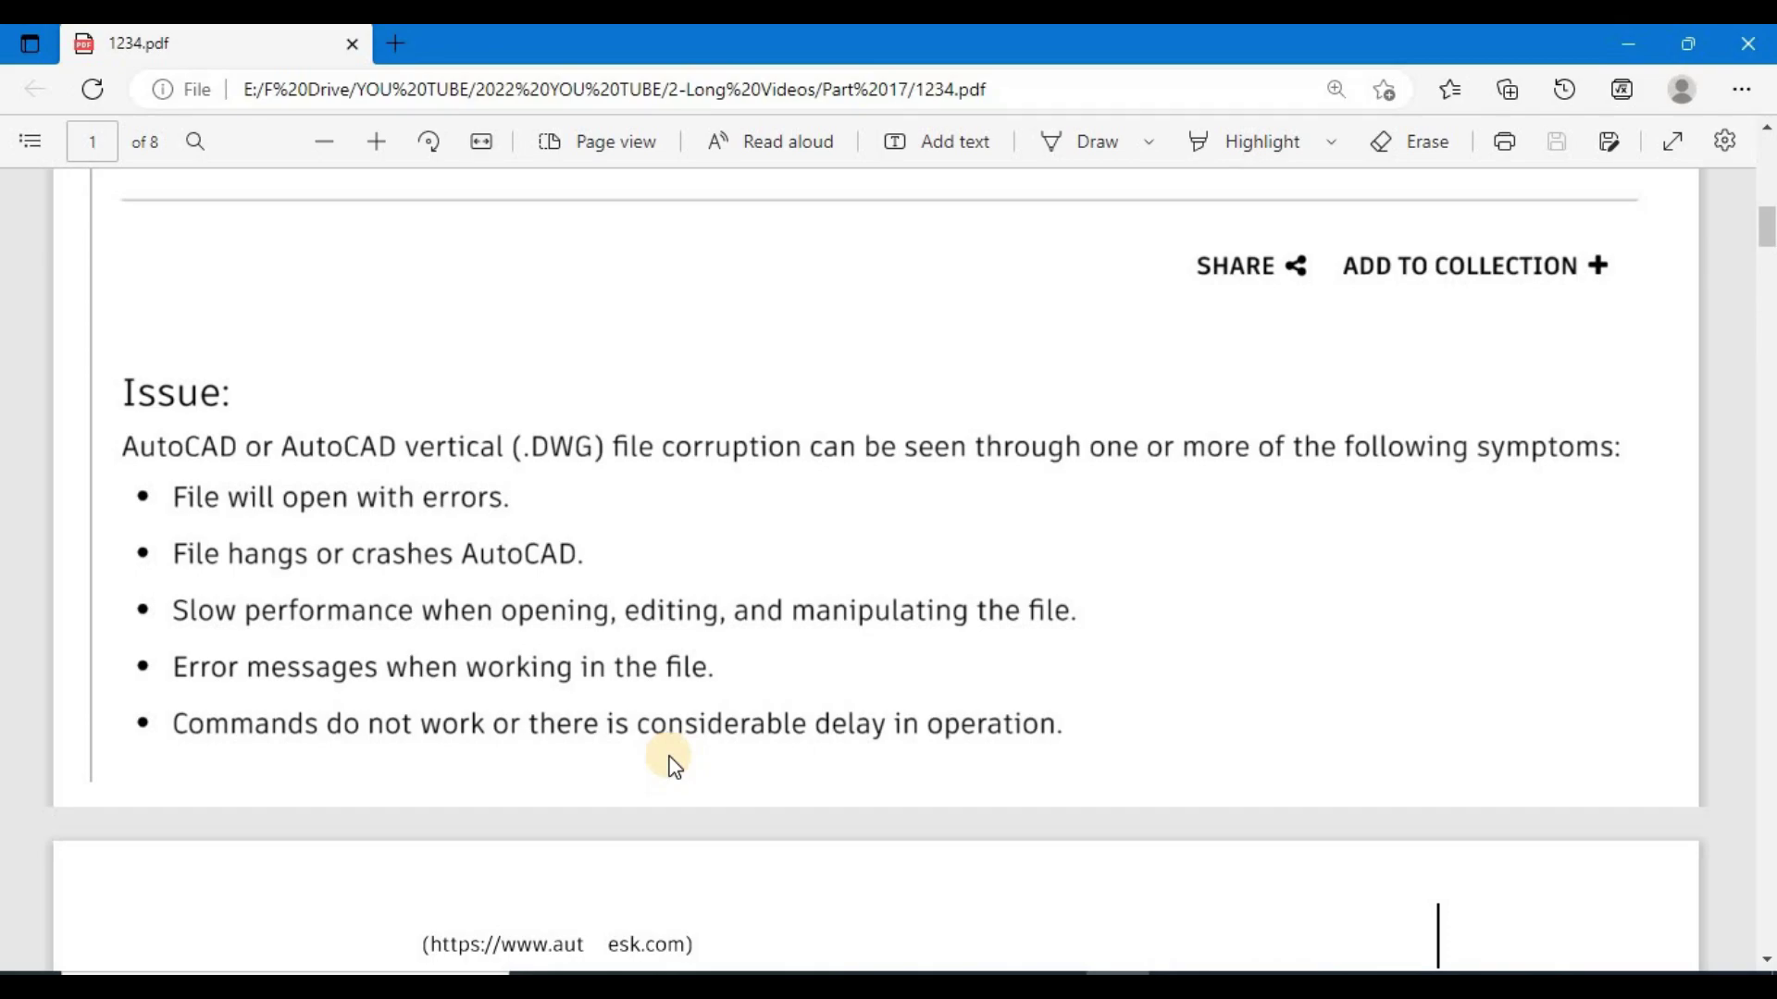
pyautogui.scroll(-5, 676, 673)
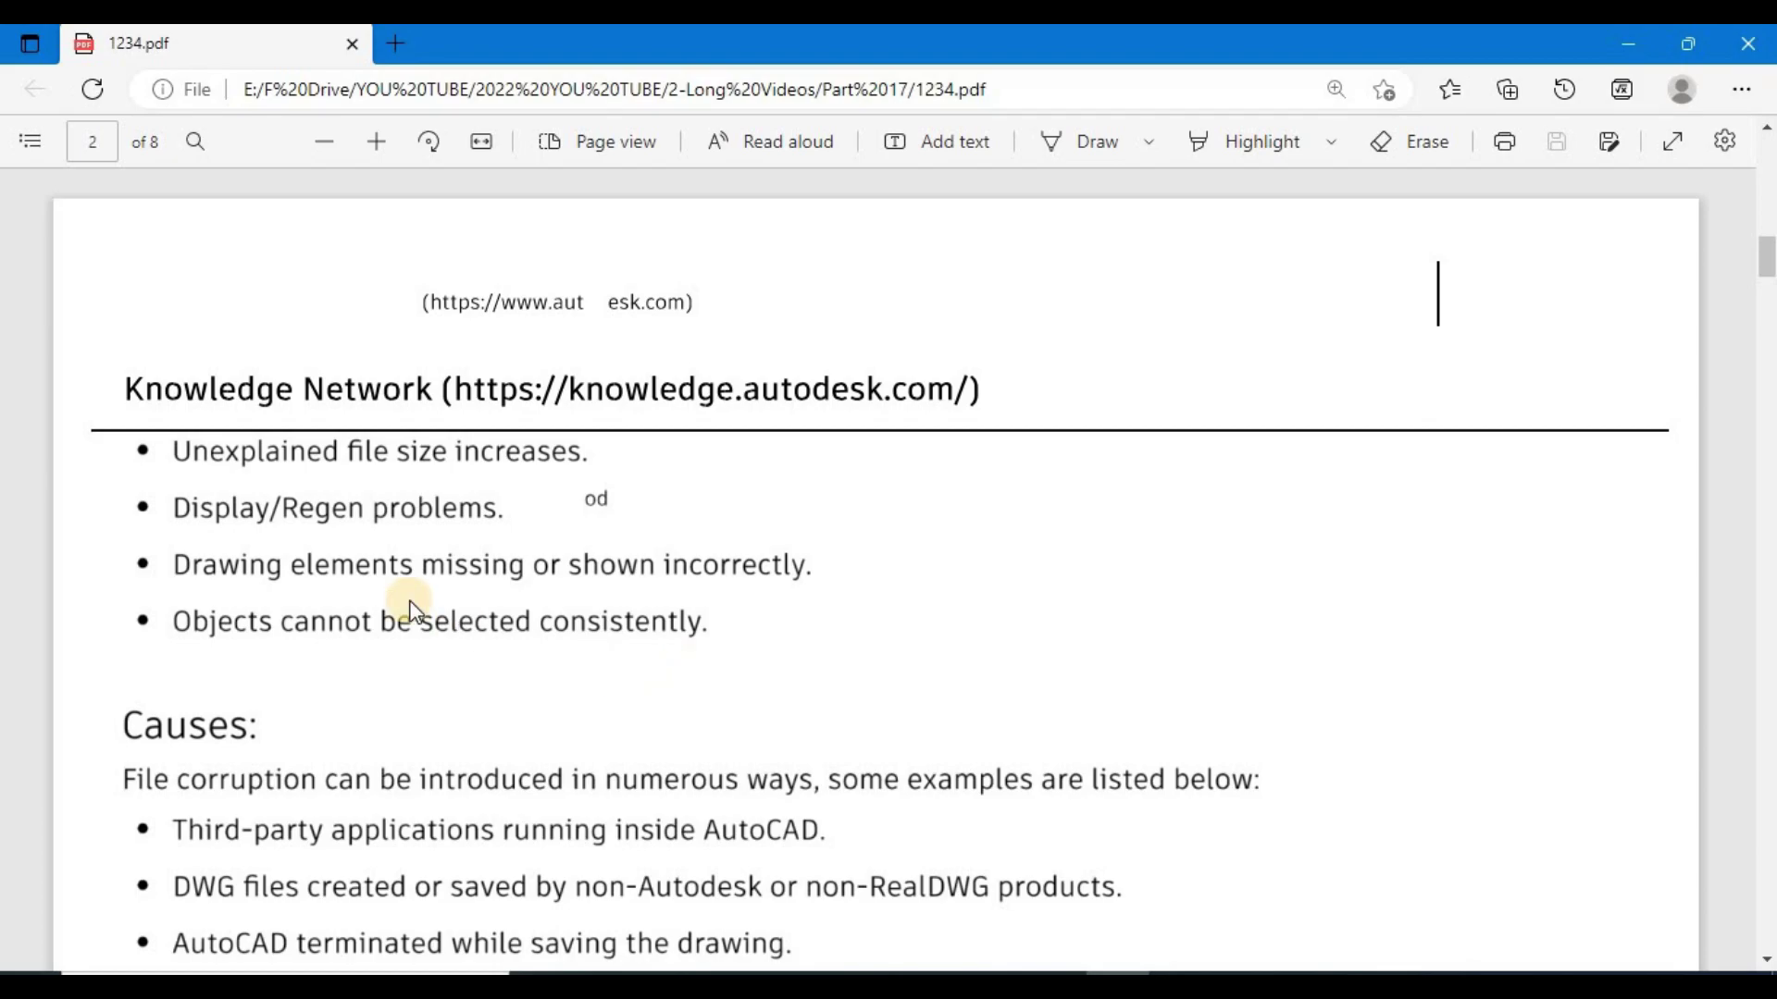
pyautogui.scroll(8, 421, 589)
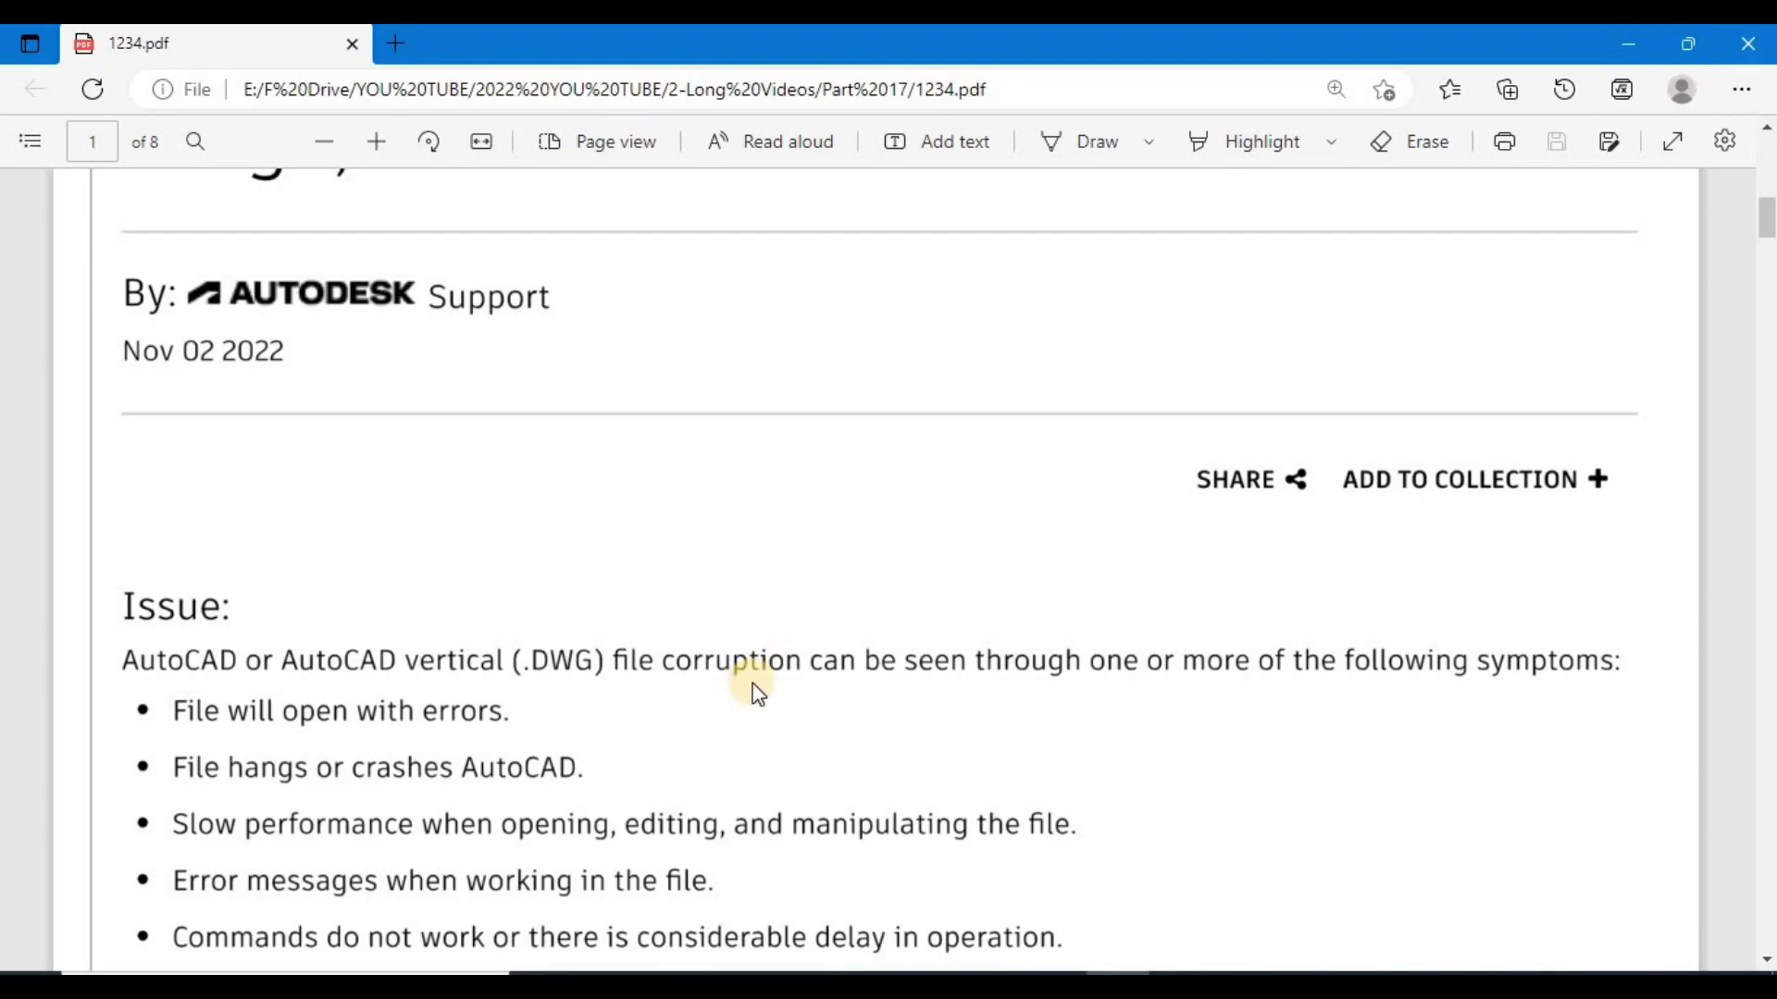
# - Read the Causes and Solution sections of the PDF, including the AUDIT, RECOVER and PURGE commands
pyautogui.scroll(-10, 761, 686)
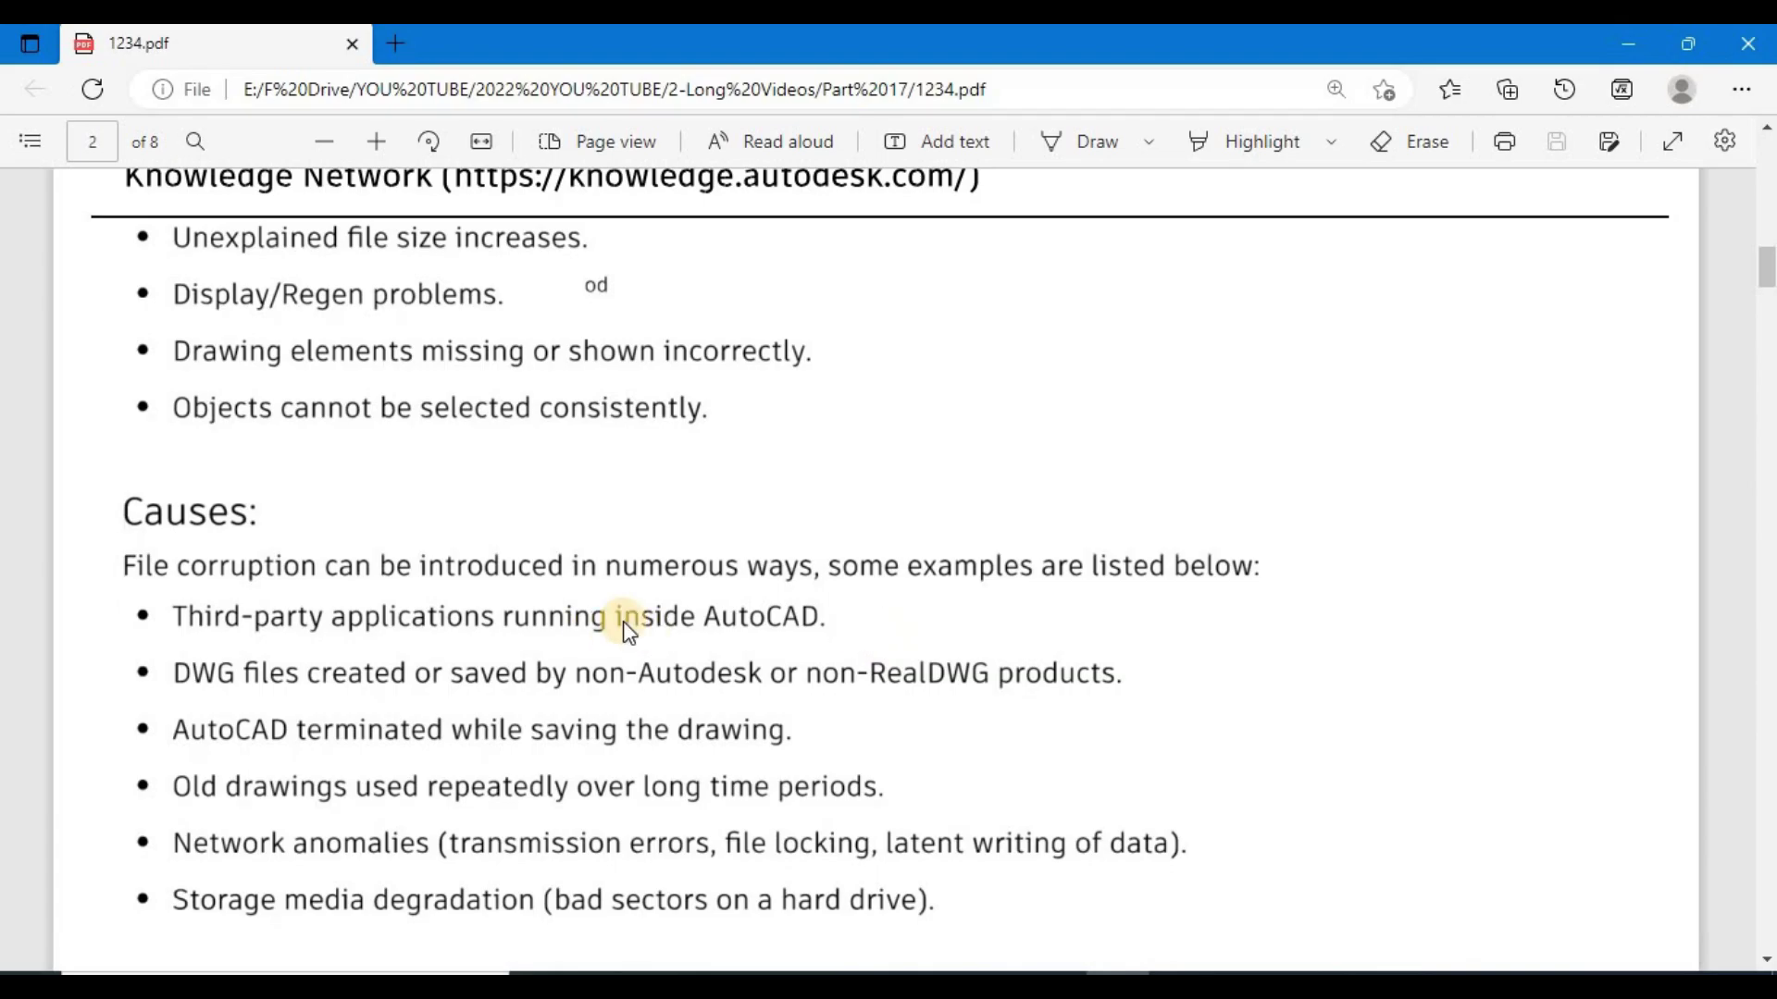
pyautogui.scroll(-2, 680, 607)
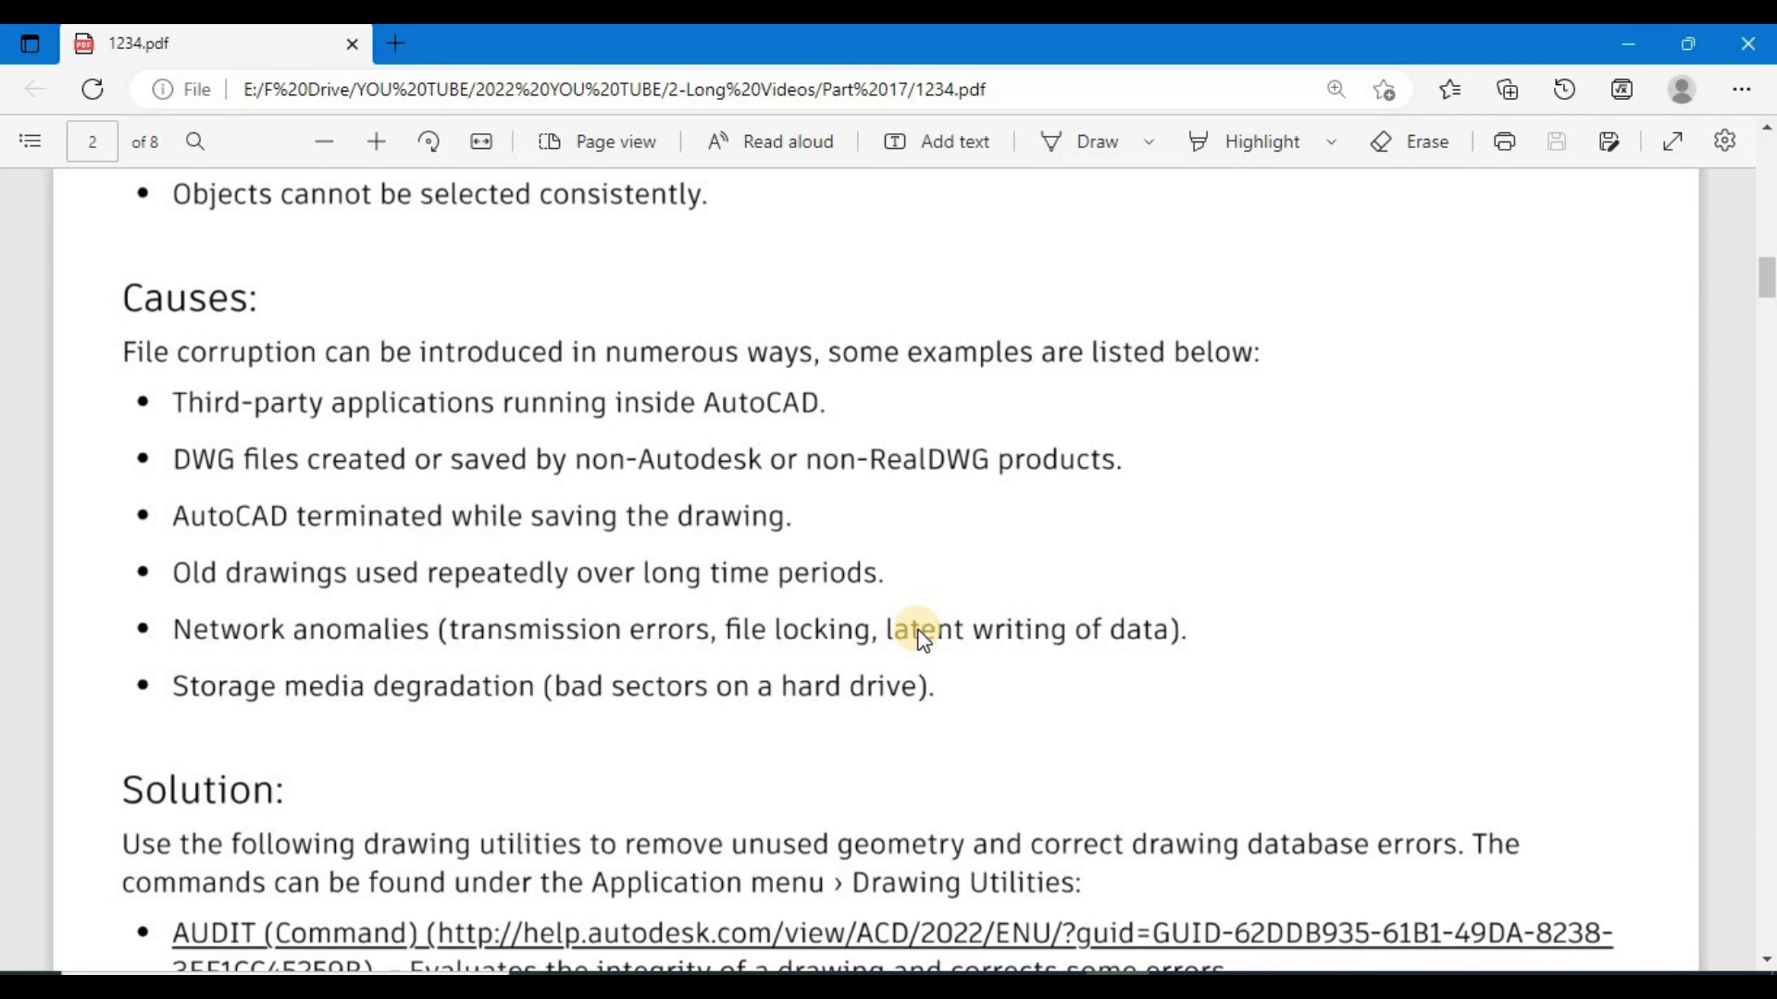
pyautogui.scroll(-4, 731, 532)
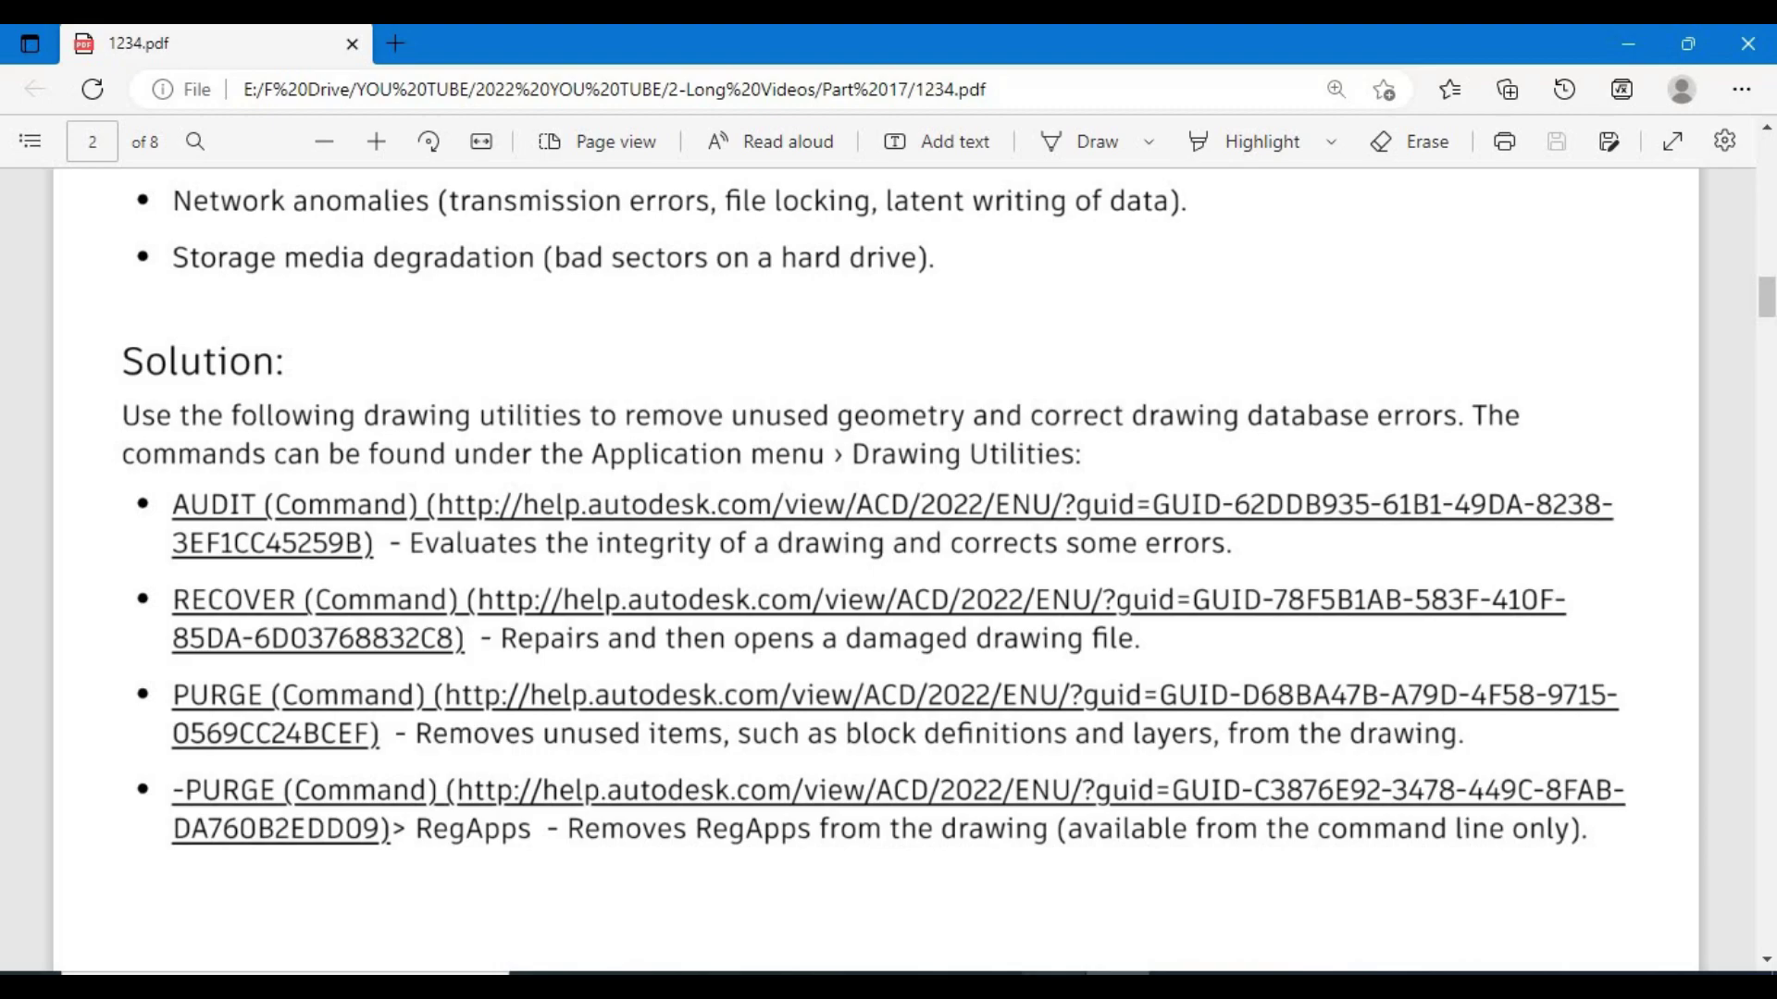
# - Return to the Word notes on PURGE, and switch to the sample for utilities.dwg drawing in AutoCAD
pyautogui.hotkey('alt', 'Tab')
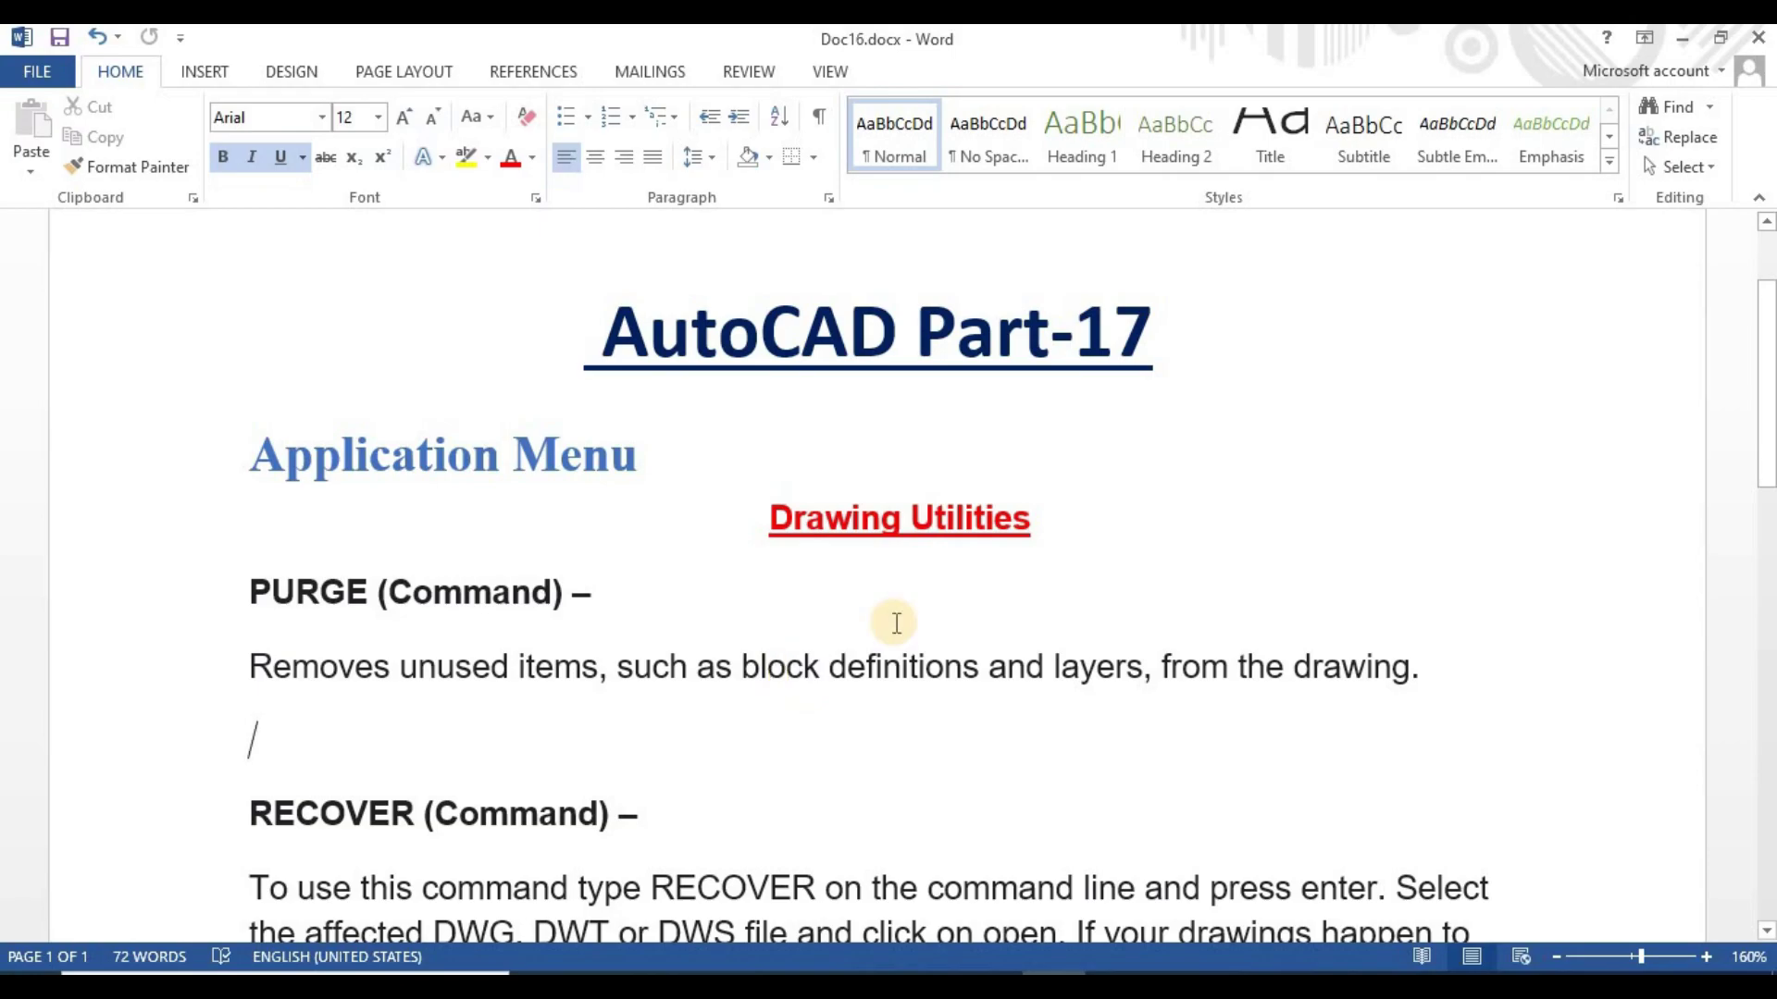
pyautogui.moveTo(1053, 986)
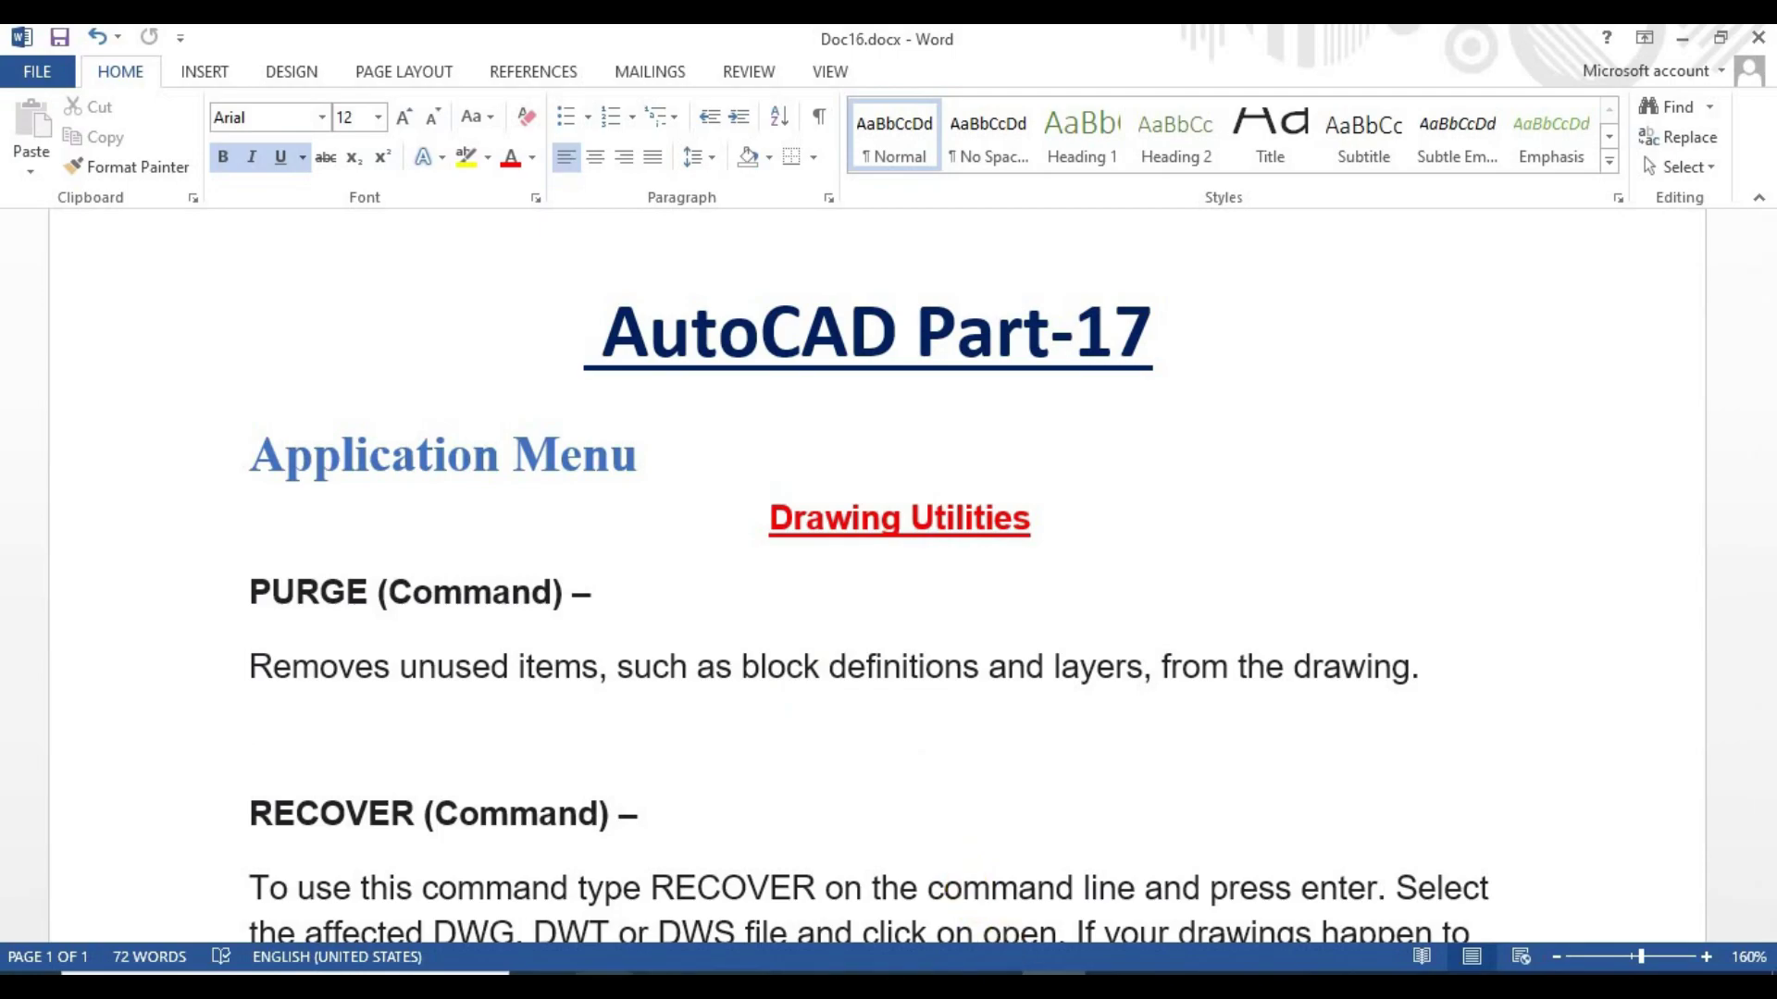
pyautogui.moveTo(605, 984)
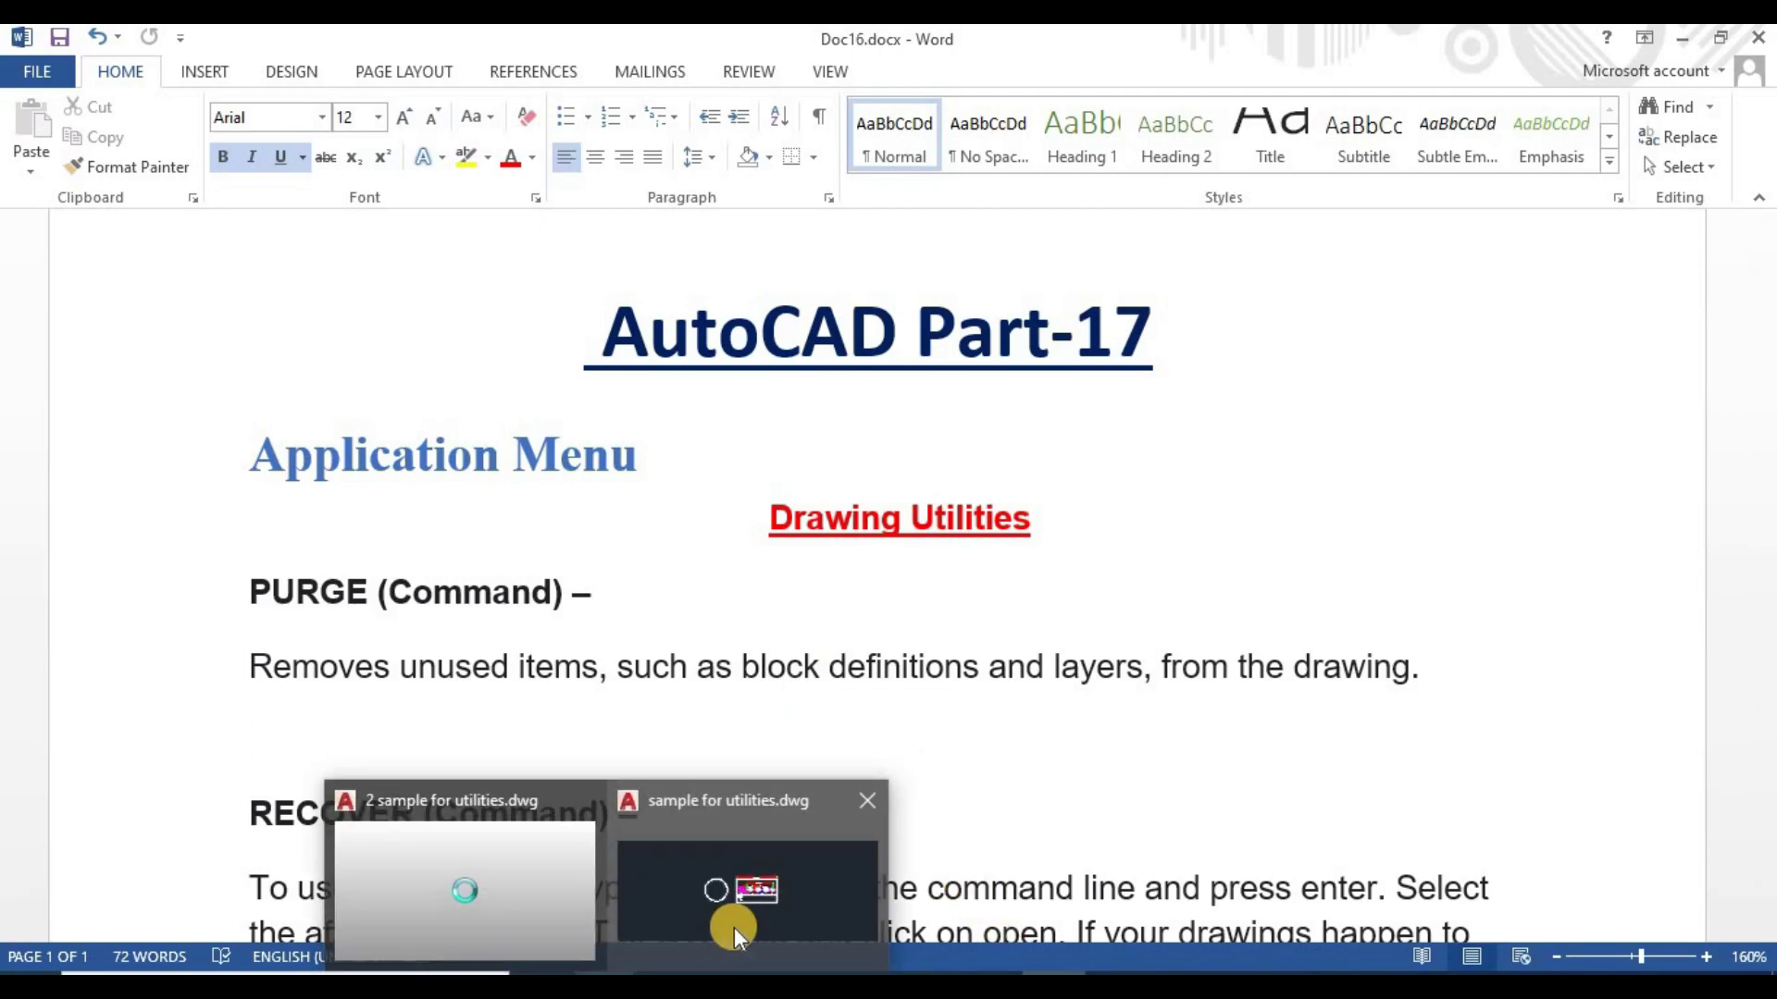
pyautogui.click(585, 802)
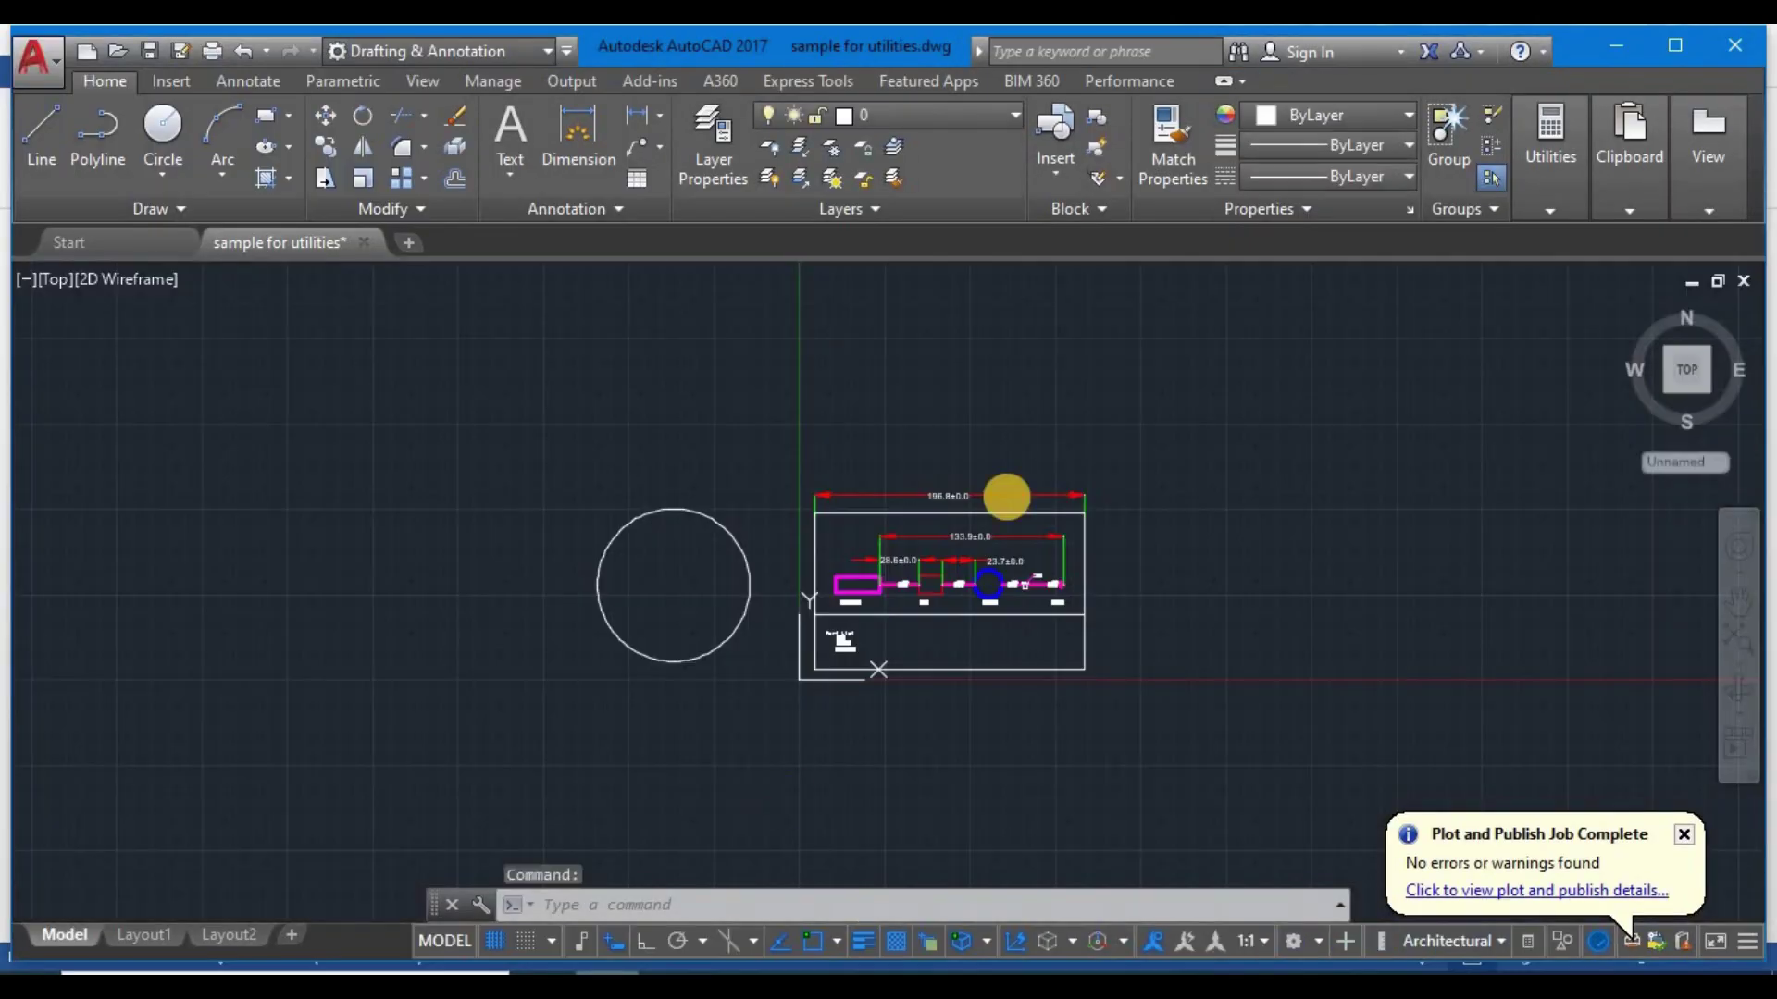
# - Examine the large circle, the compressor piping layout and the blocks available for insertion in the drawing
pyautogui.scroll(3, 983, 528)
pyautogui.scroll(-3, 1034, 599)
pyautogui.scroll(6, 775, 588)
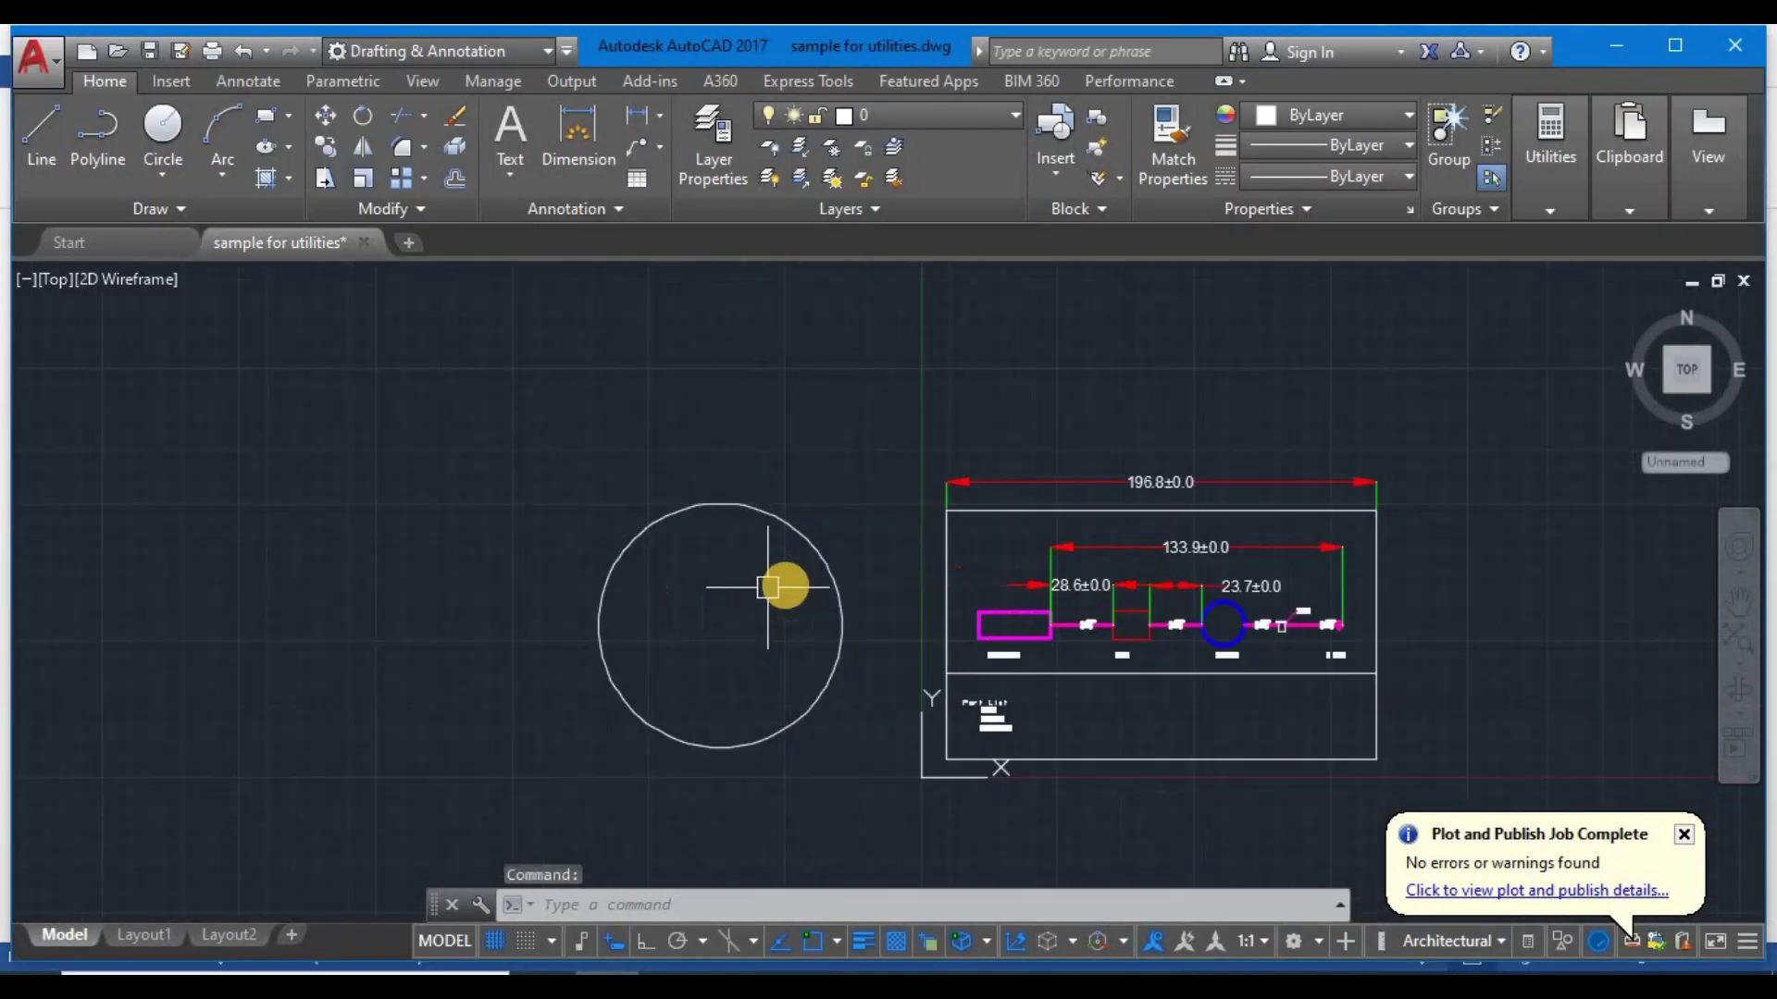
pyautogui.click(1053, 169)
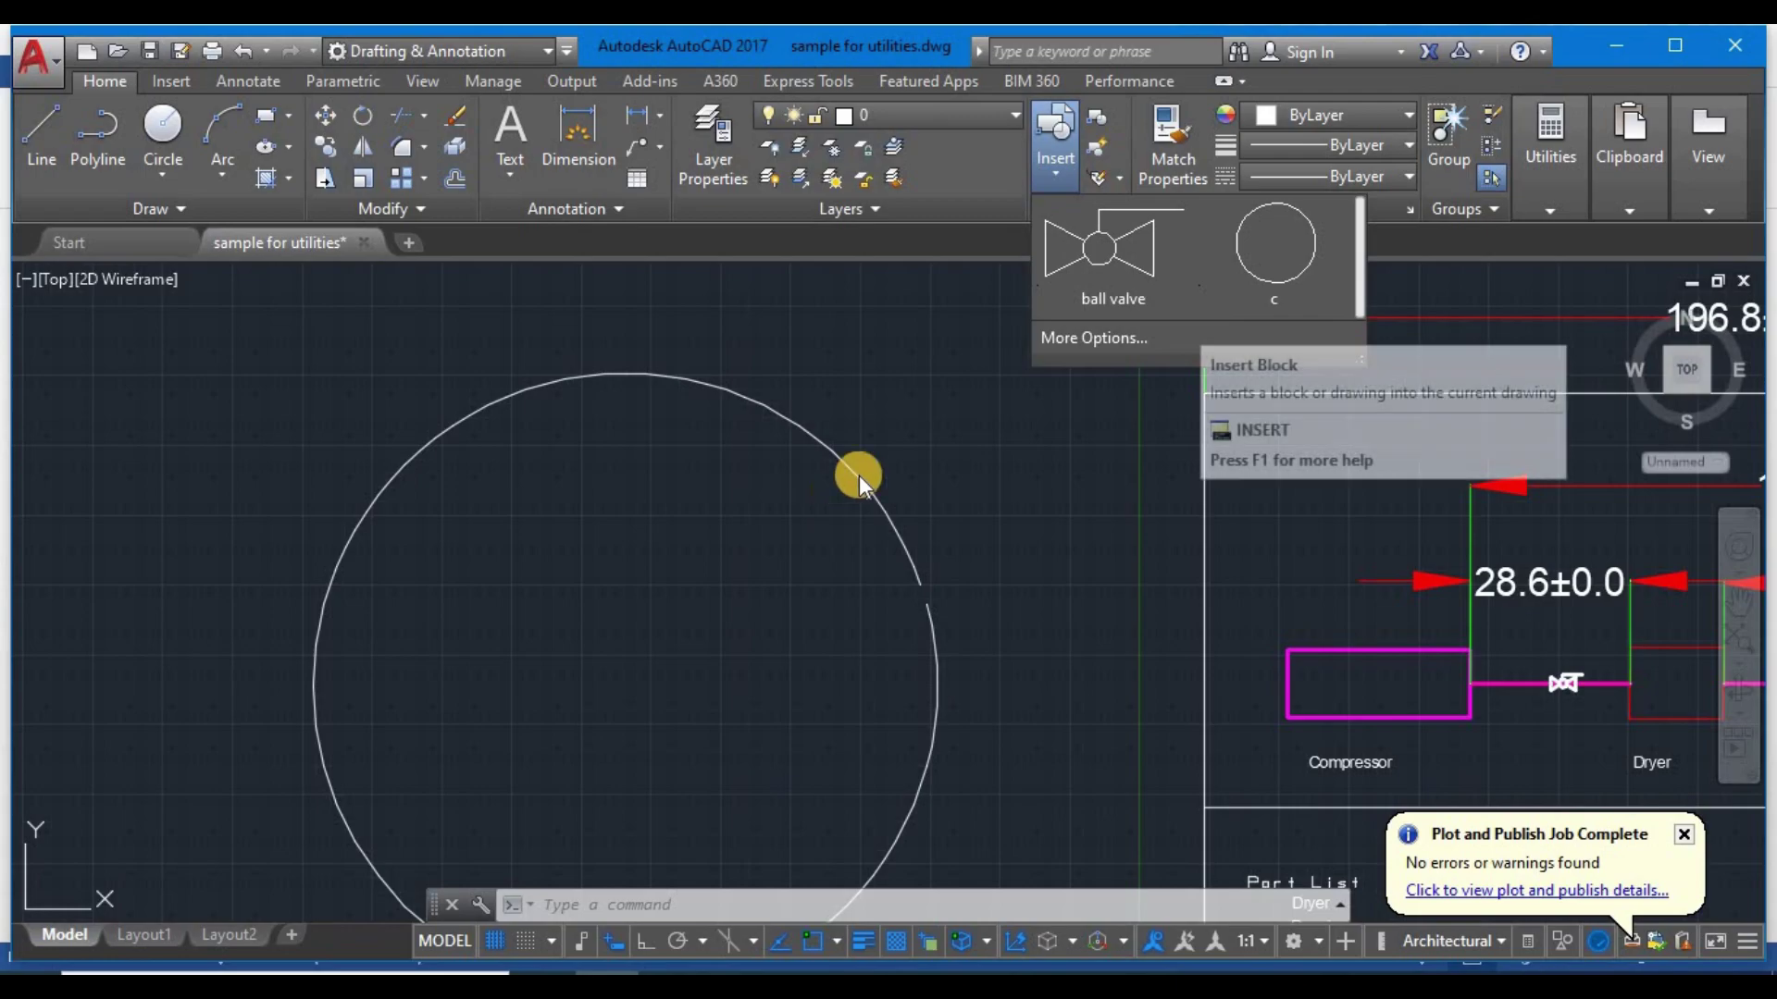
pyautogui.click(1108, 248)
pyautogui.scroll(-4, 976, 396)
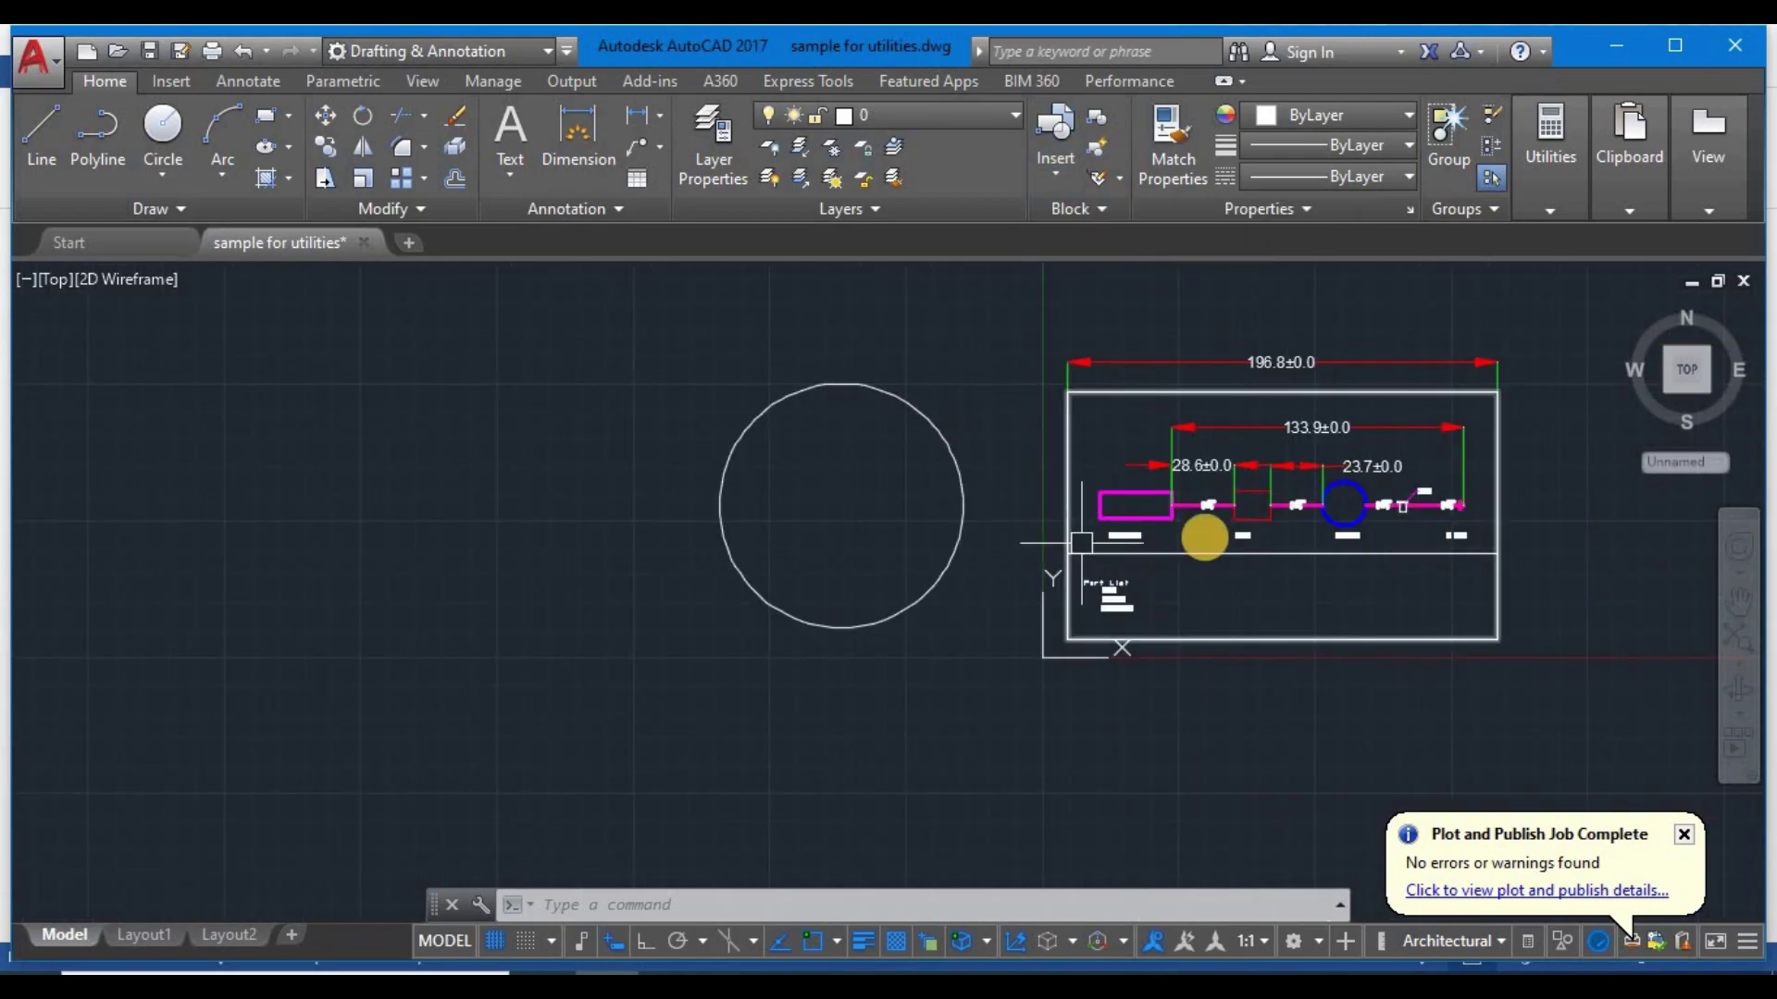
pyautogui.scroll(4, 1197, 527)
pyautogui.click(1159, 471)
pyautogui.scroll(5, 1159, 472)
pyautogui.scroll(-5, 1177, 499)
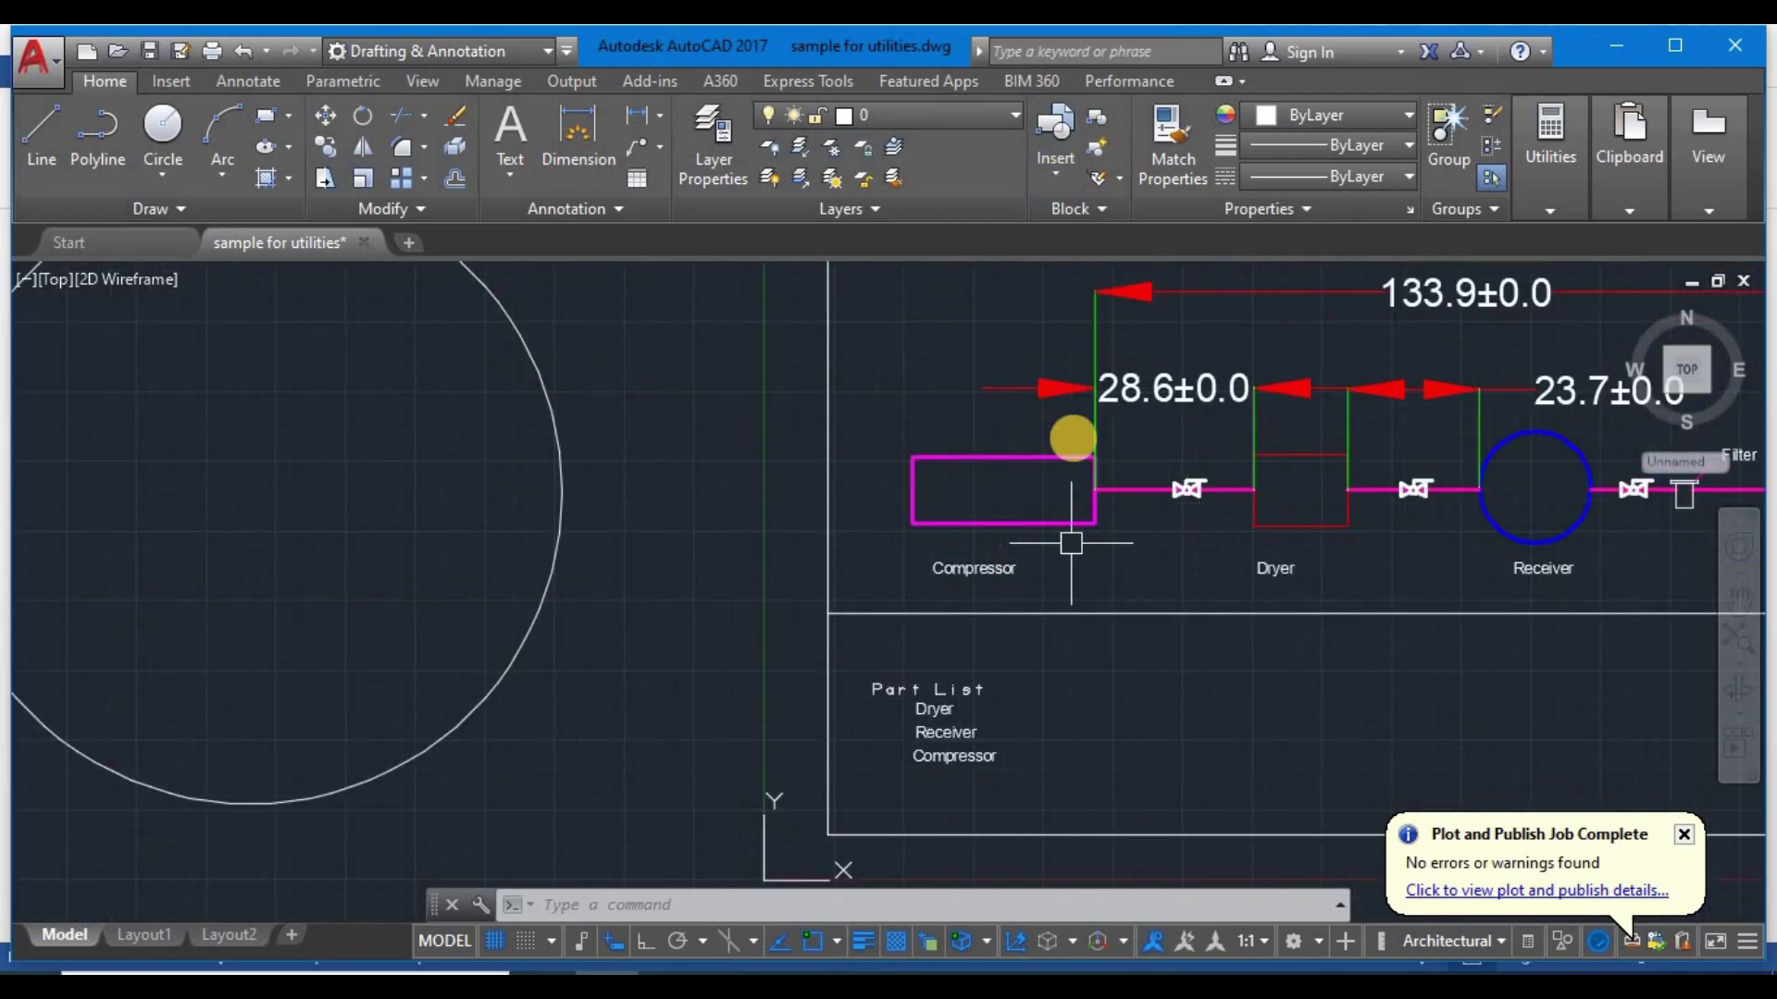
pyautogui.scroll(-4, 1046, 581)
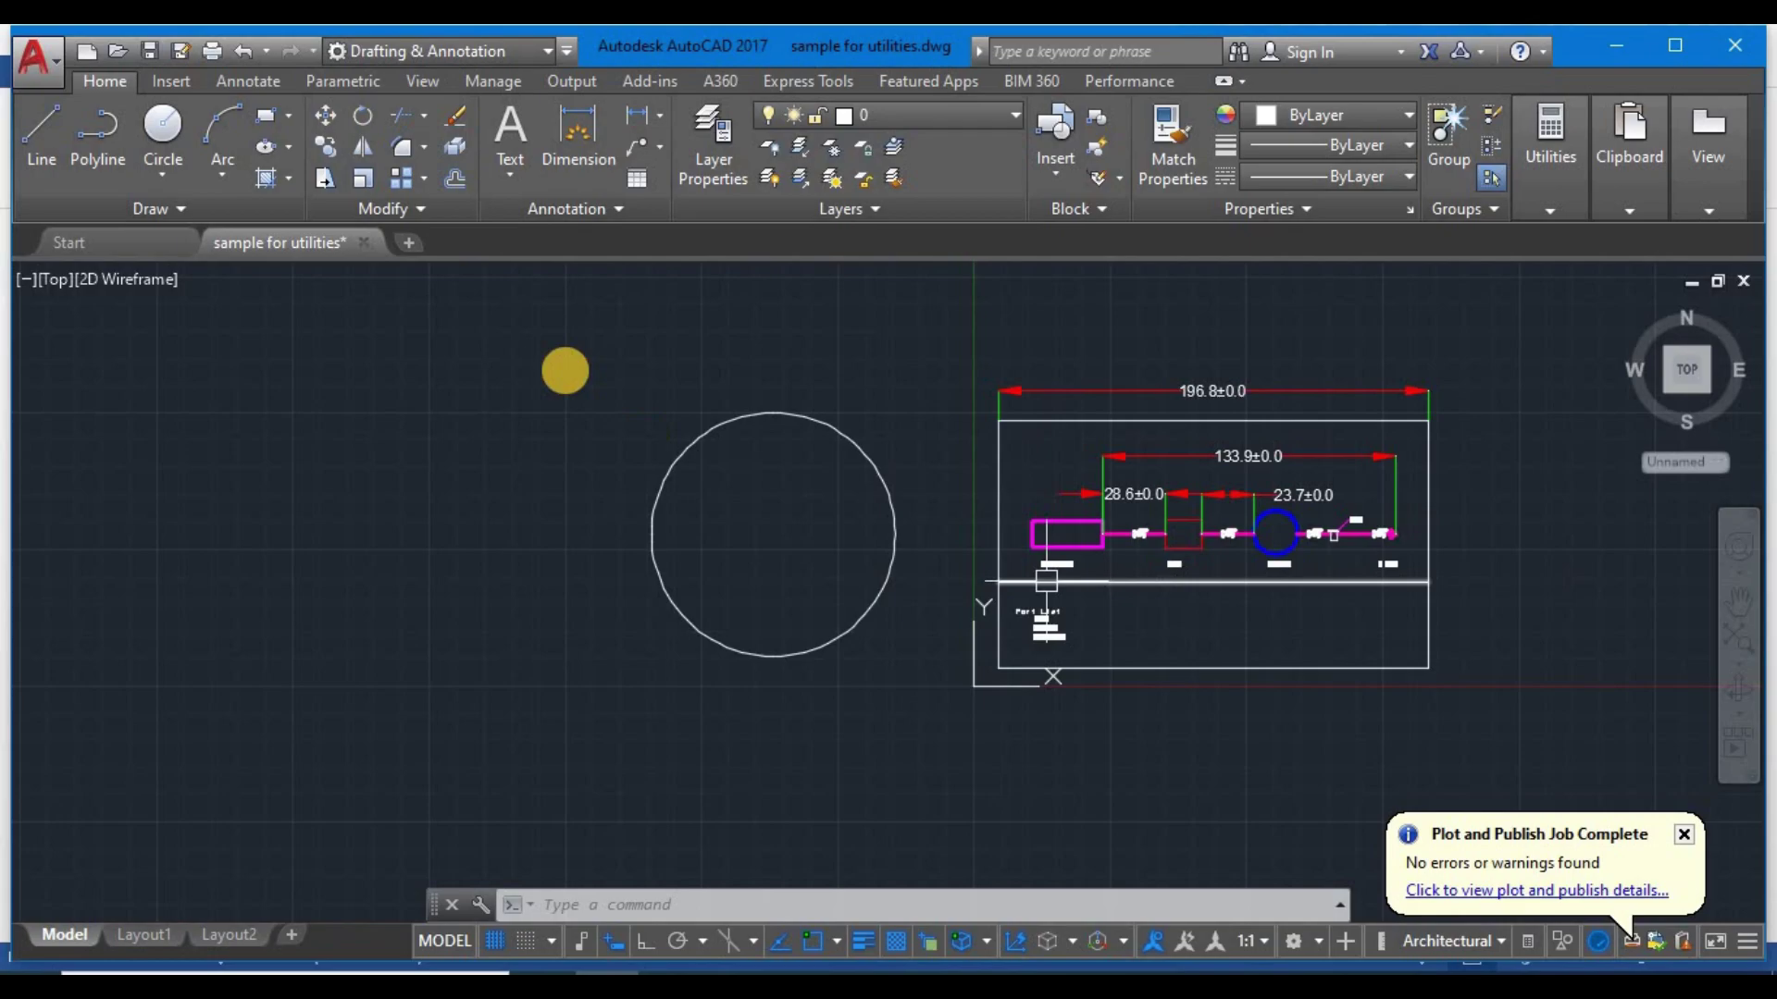
# - Review the existing layers and create a new layer named "sample l" in the Layer Properties Manager
pyautogui.click(949, 113)
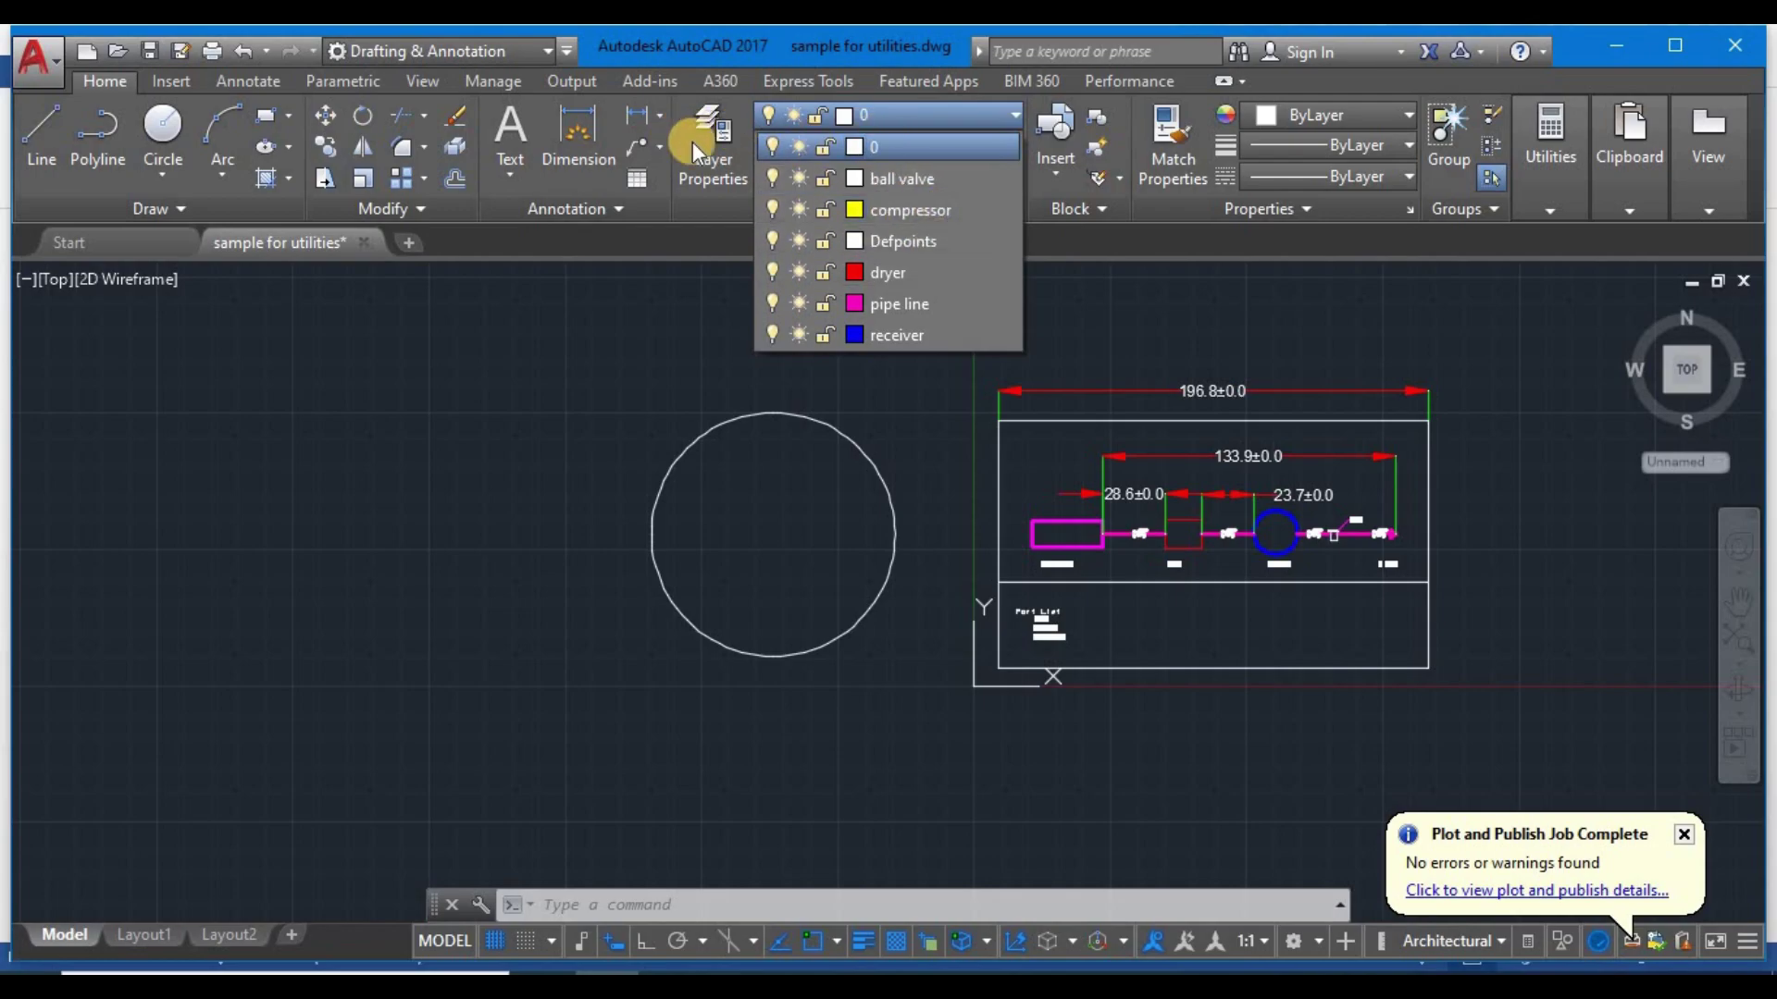
pyautogui.click(713, 219)
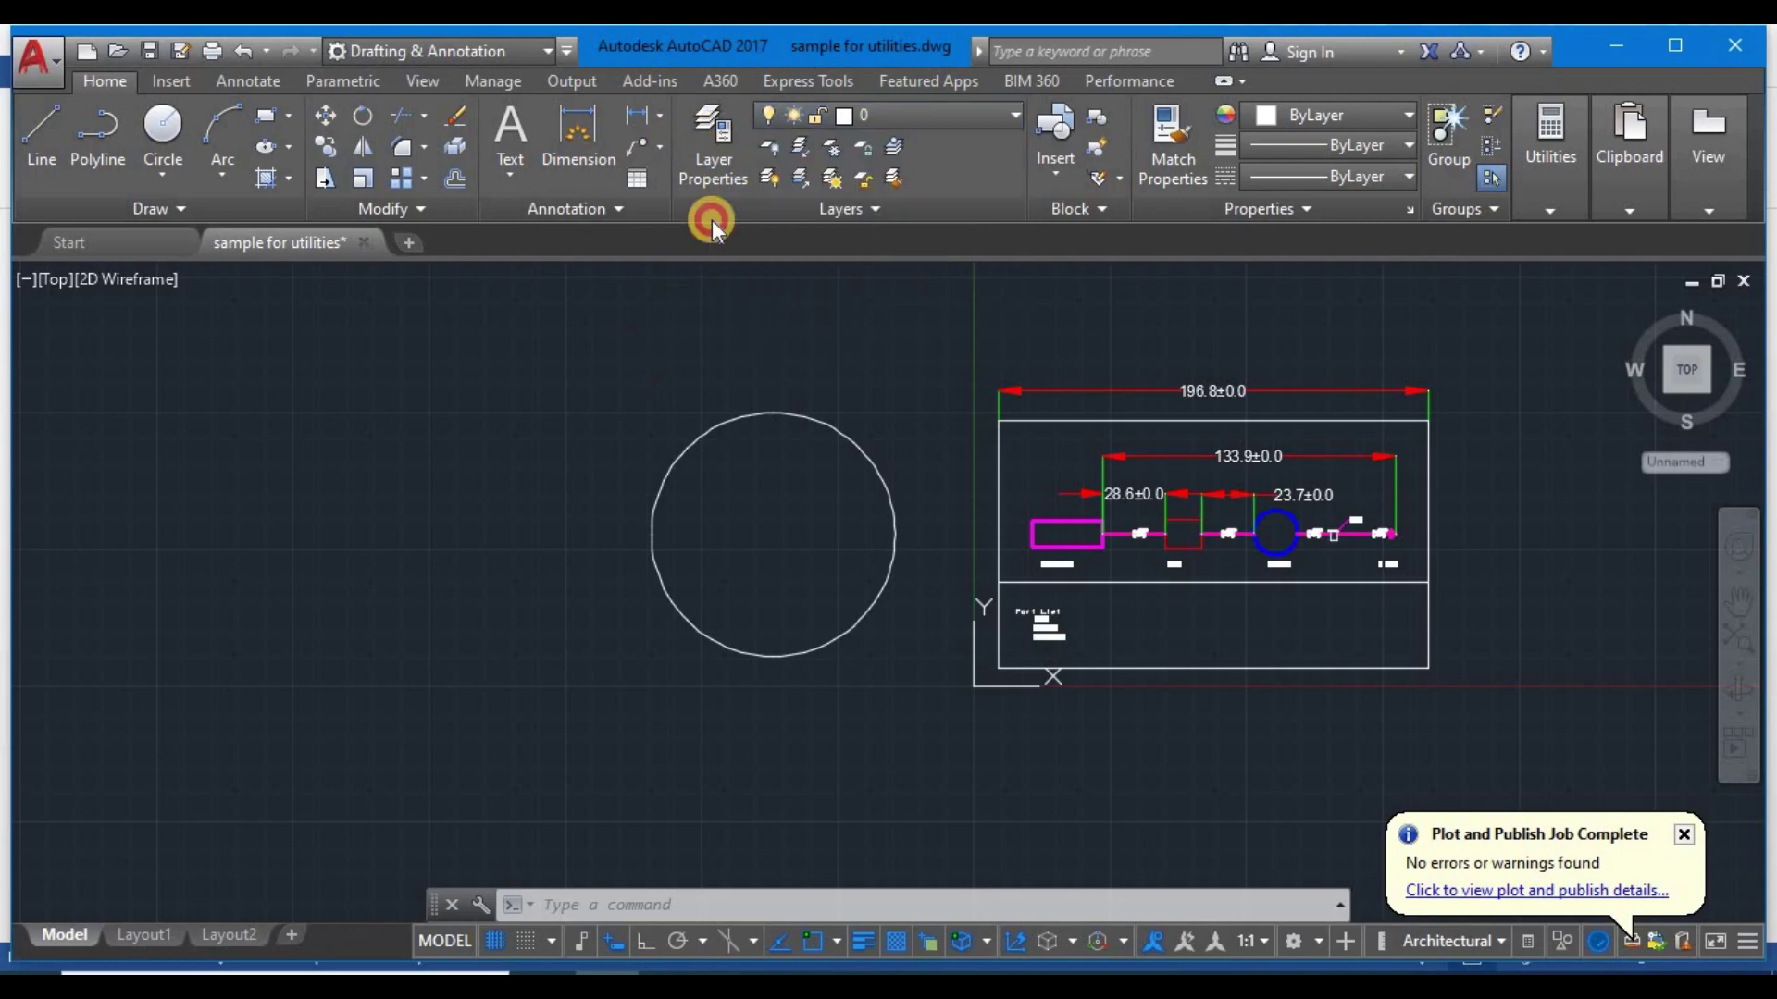
pyautogui.click(707, 146)
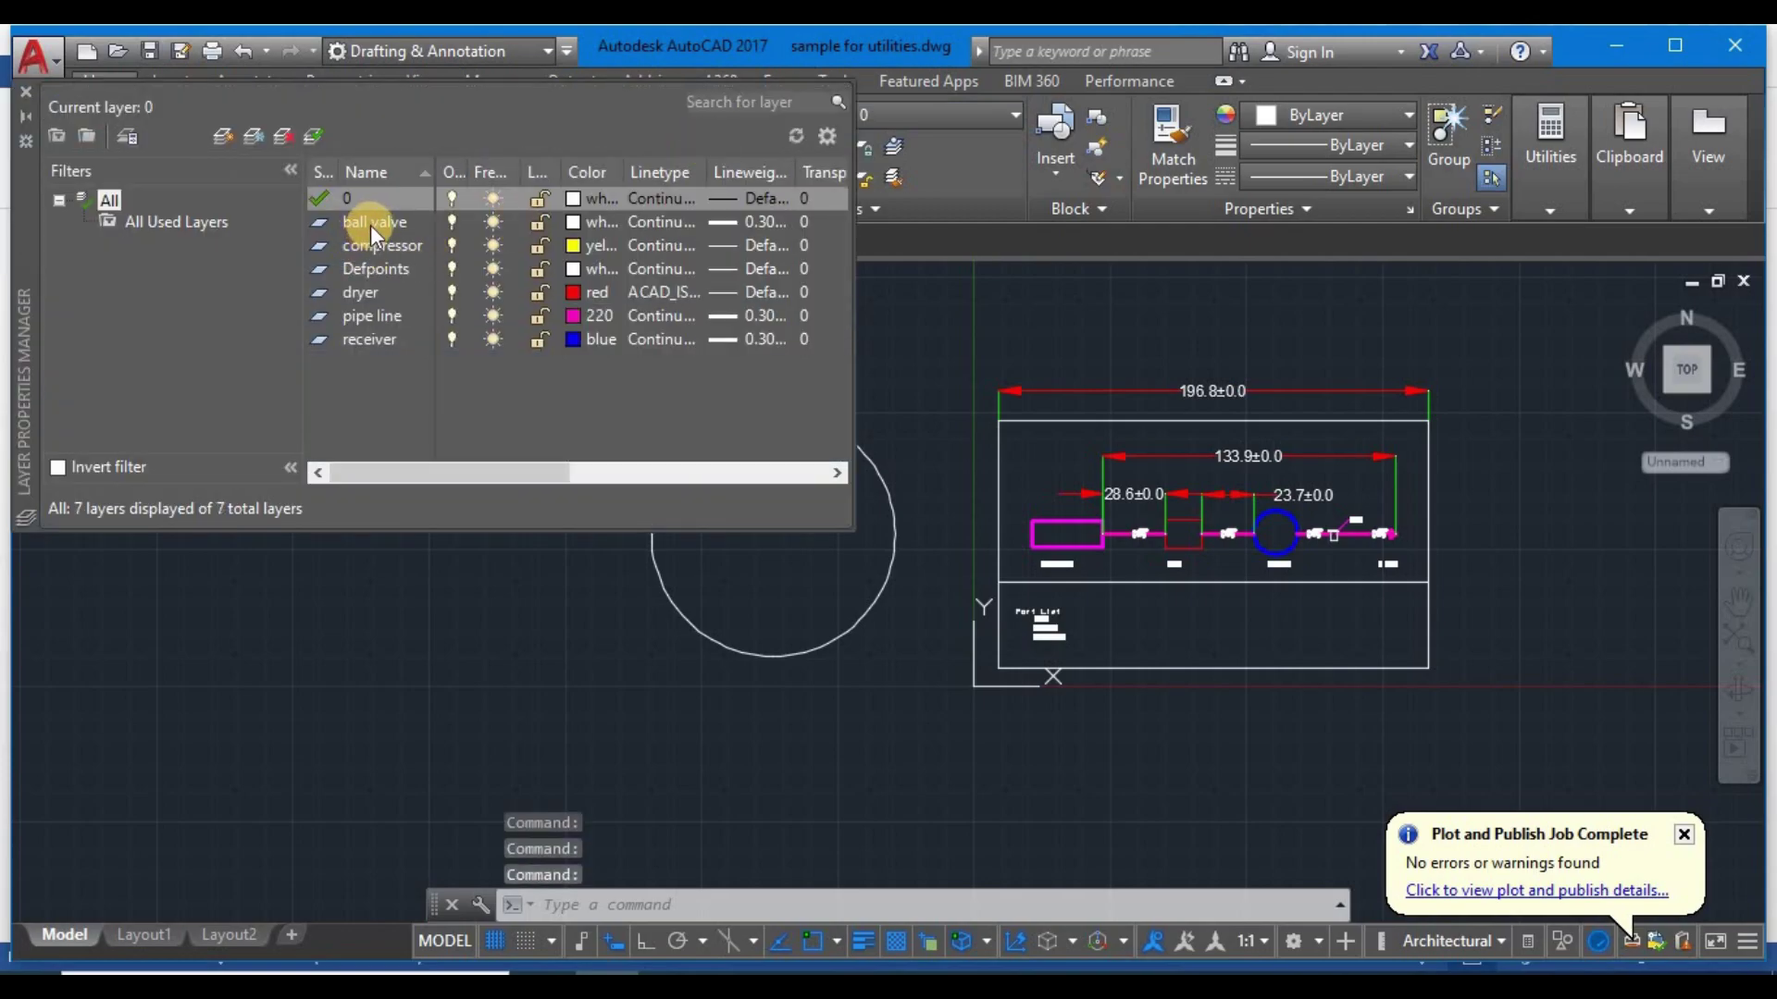
pyautogui.rightClick(372, 221)
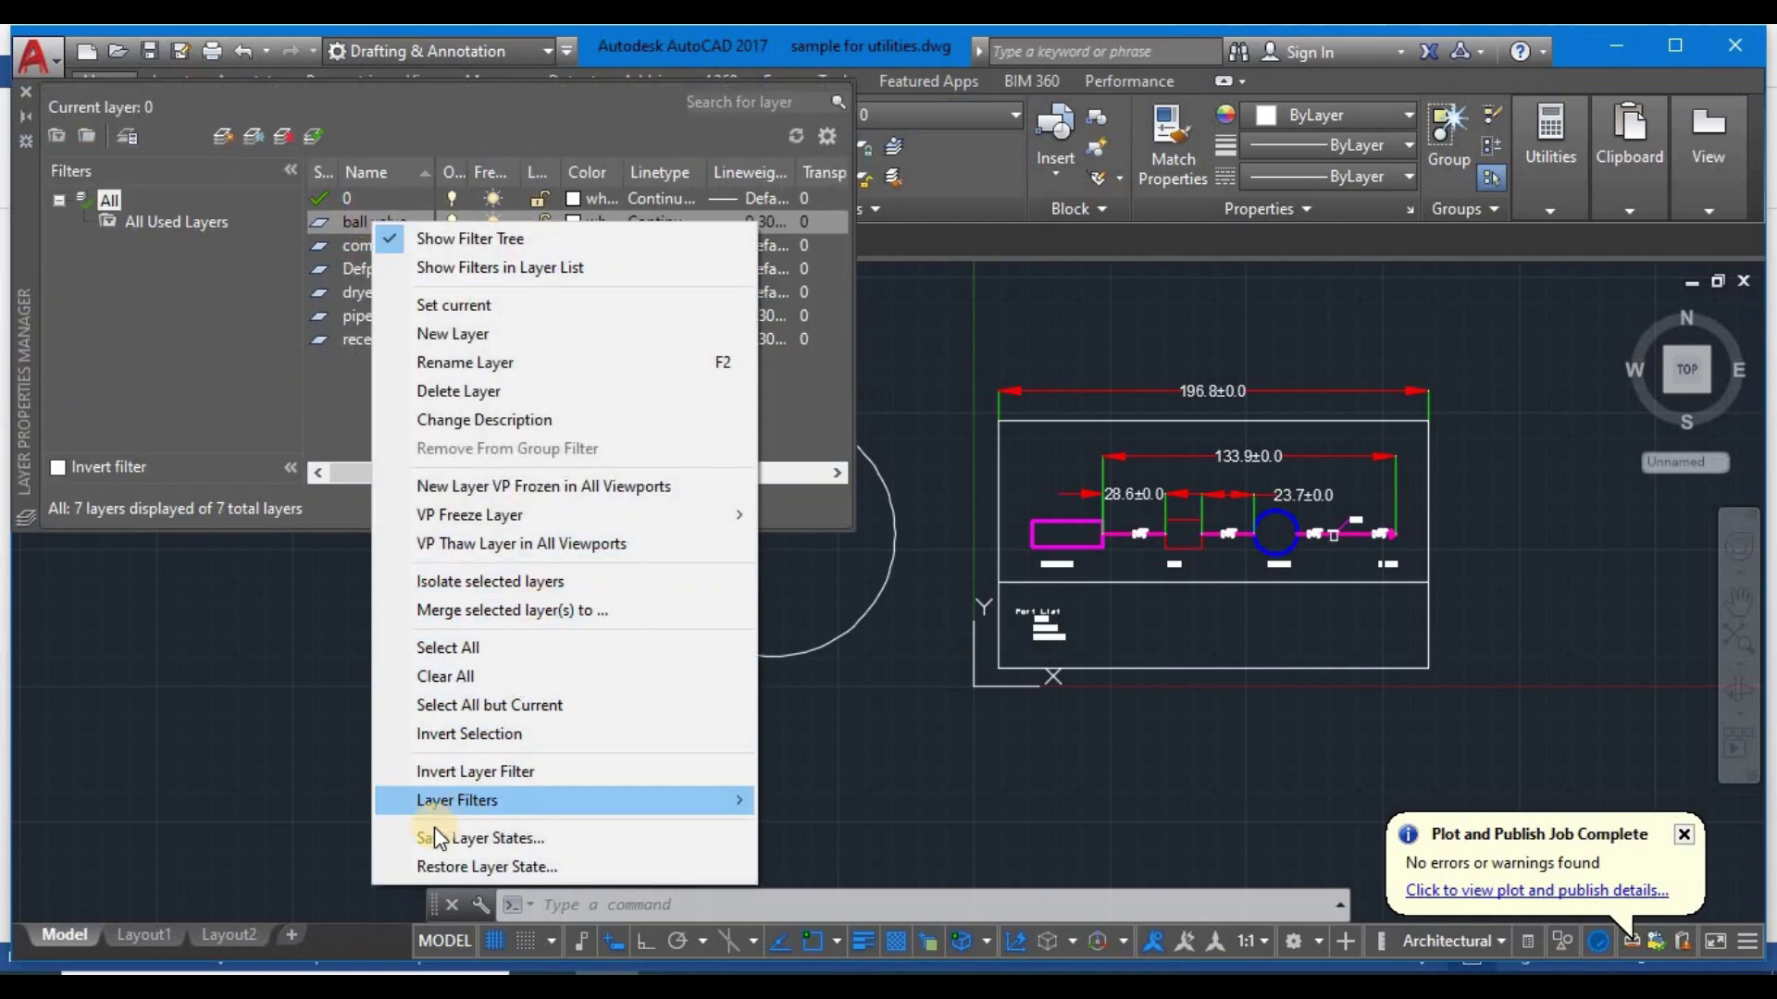
pyautogui.click(459, 334)
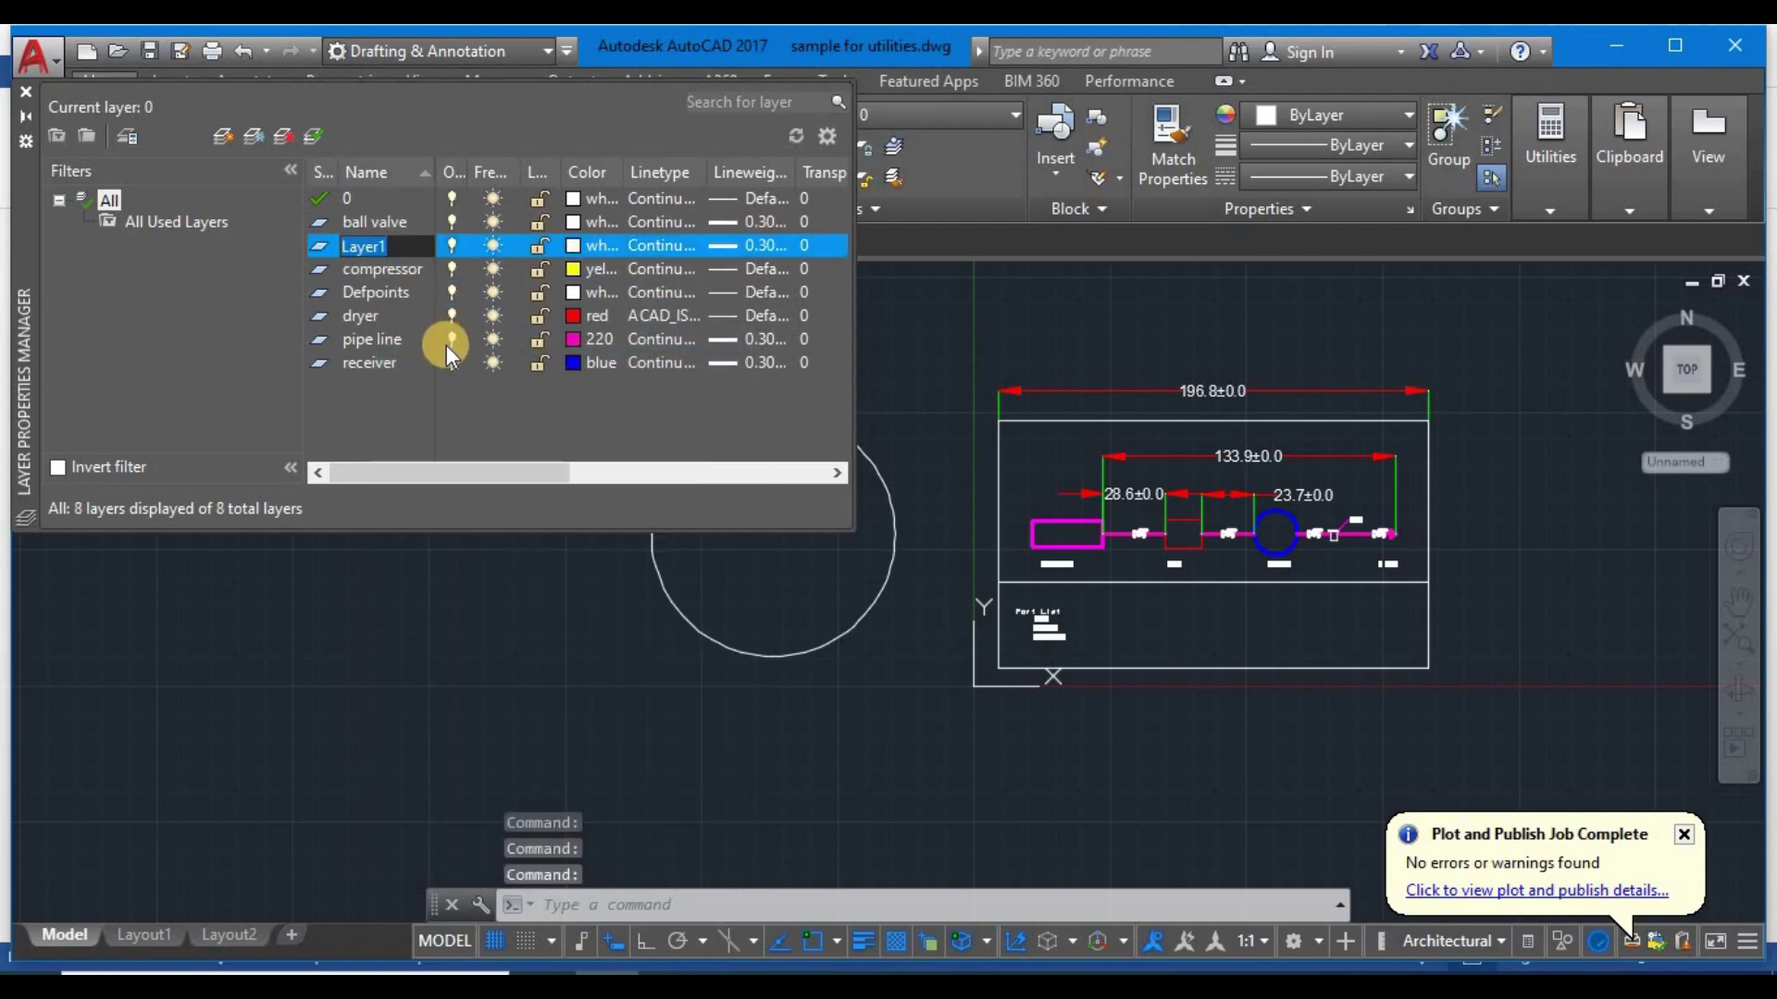
pyautogui.write('sa')
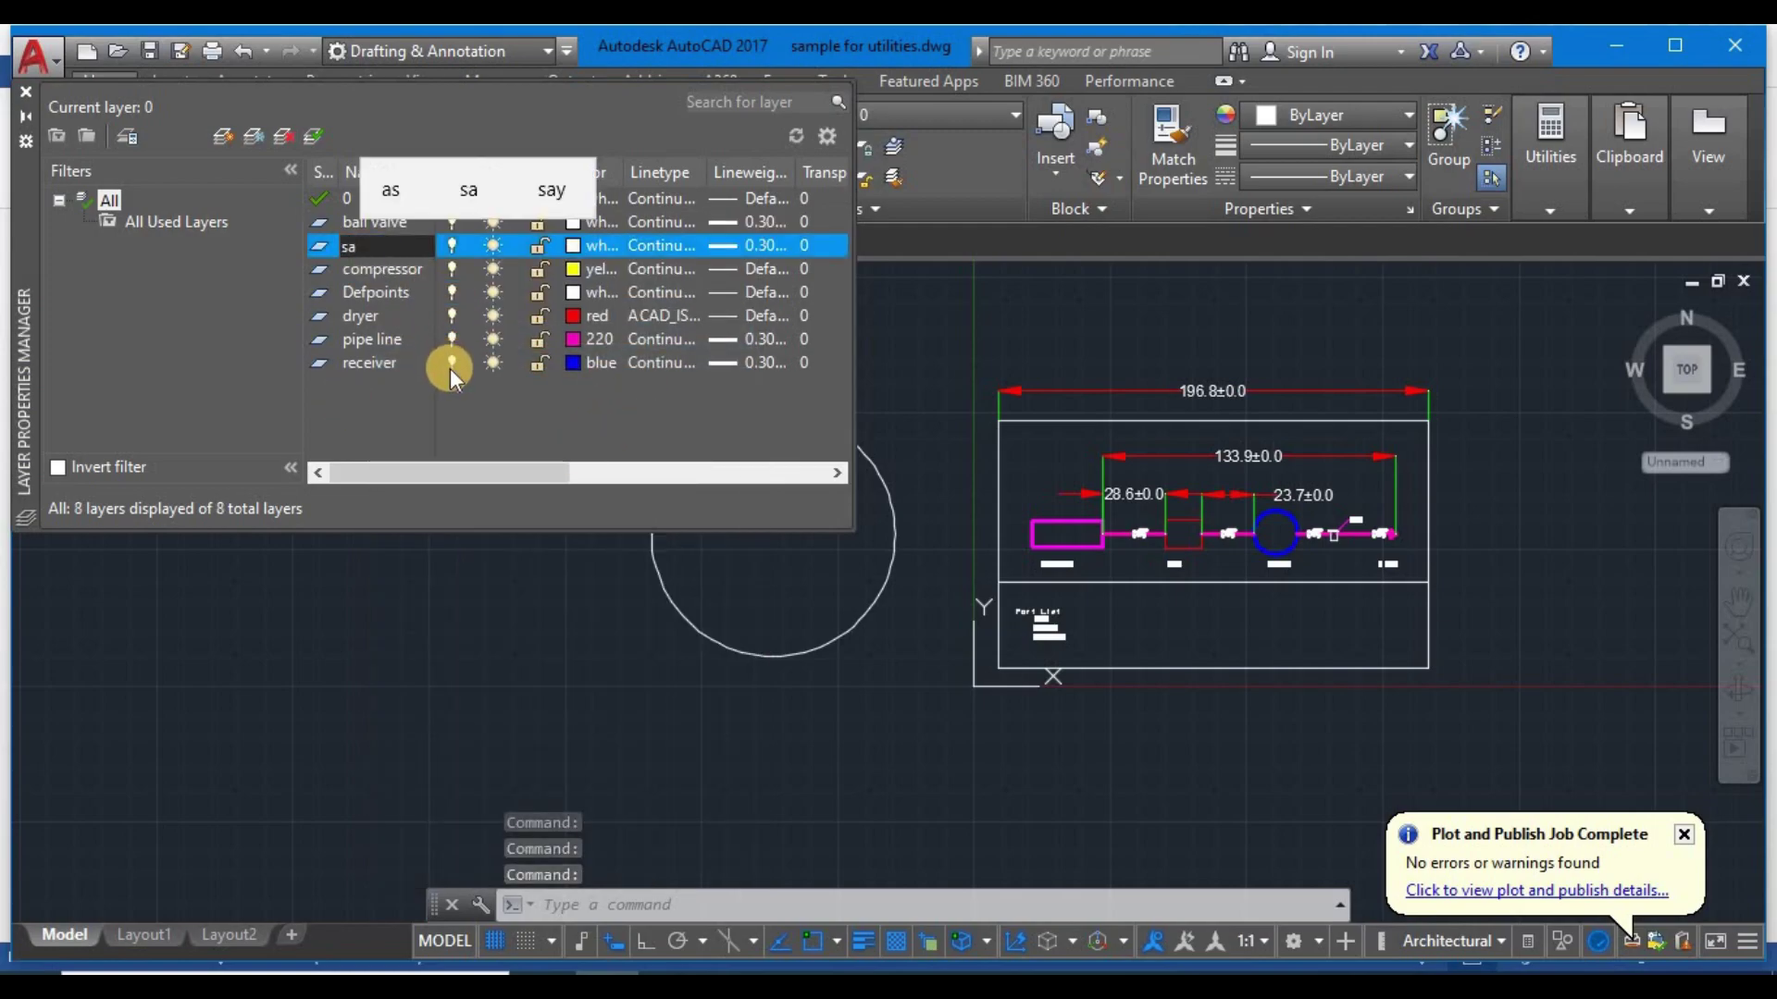
pyautogui.write('mple')
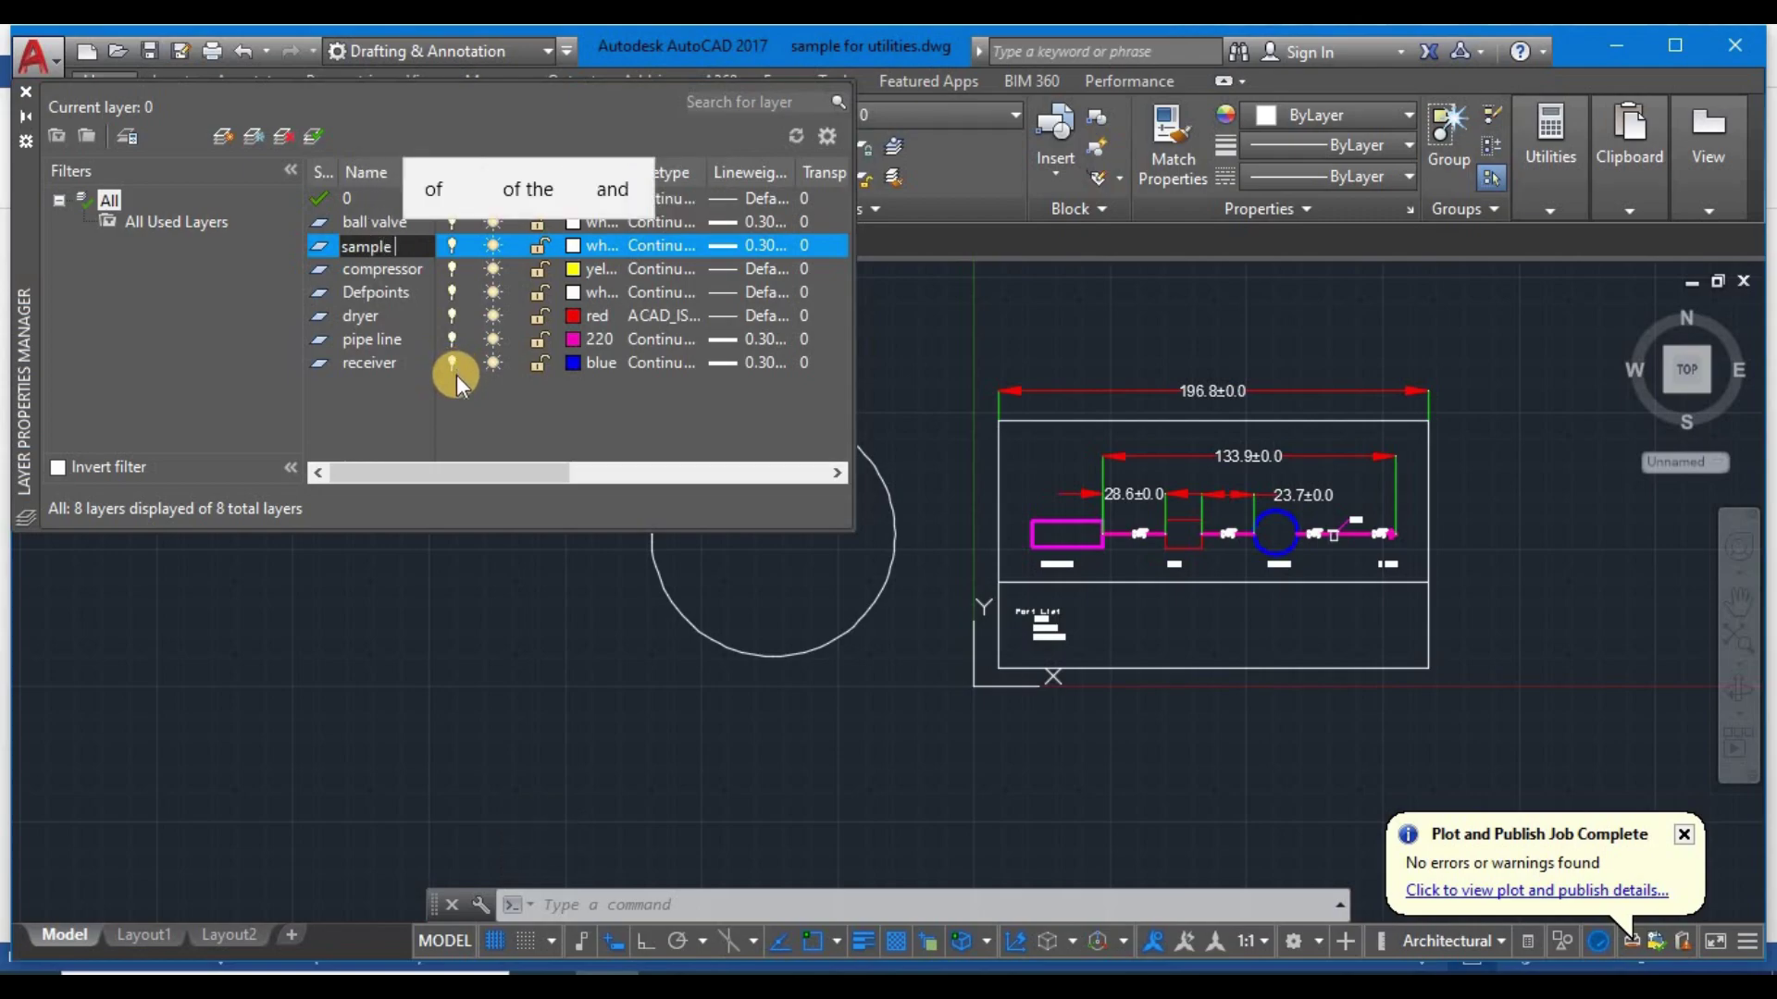
# - Set the color of the sample l layer to yellow
pyautogui.click(572, 245)
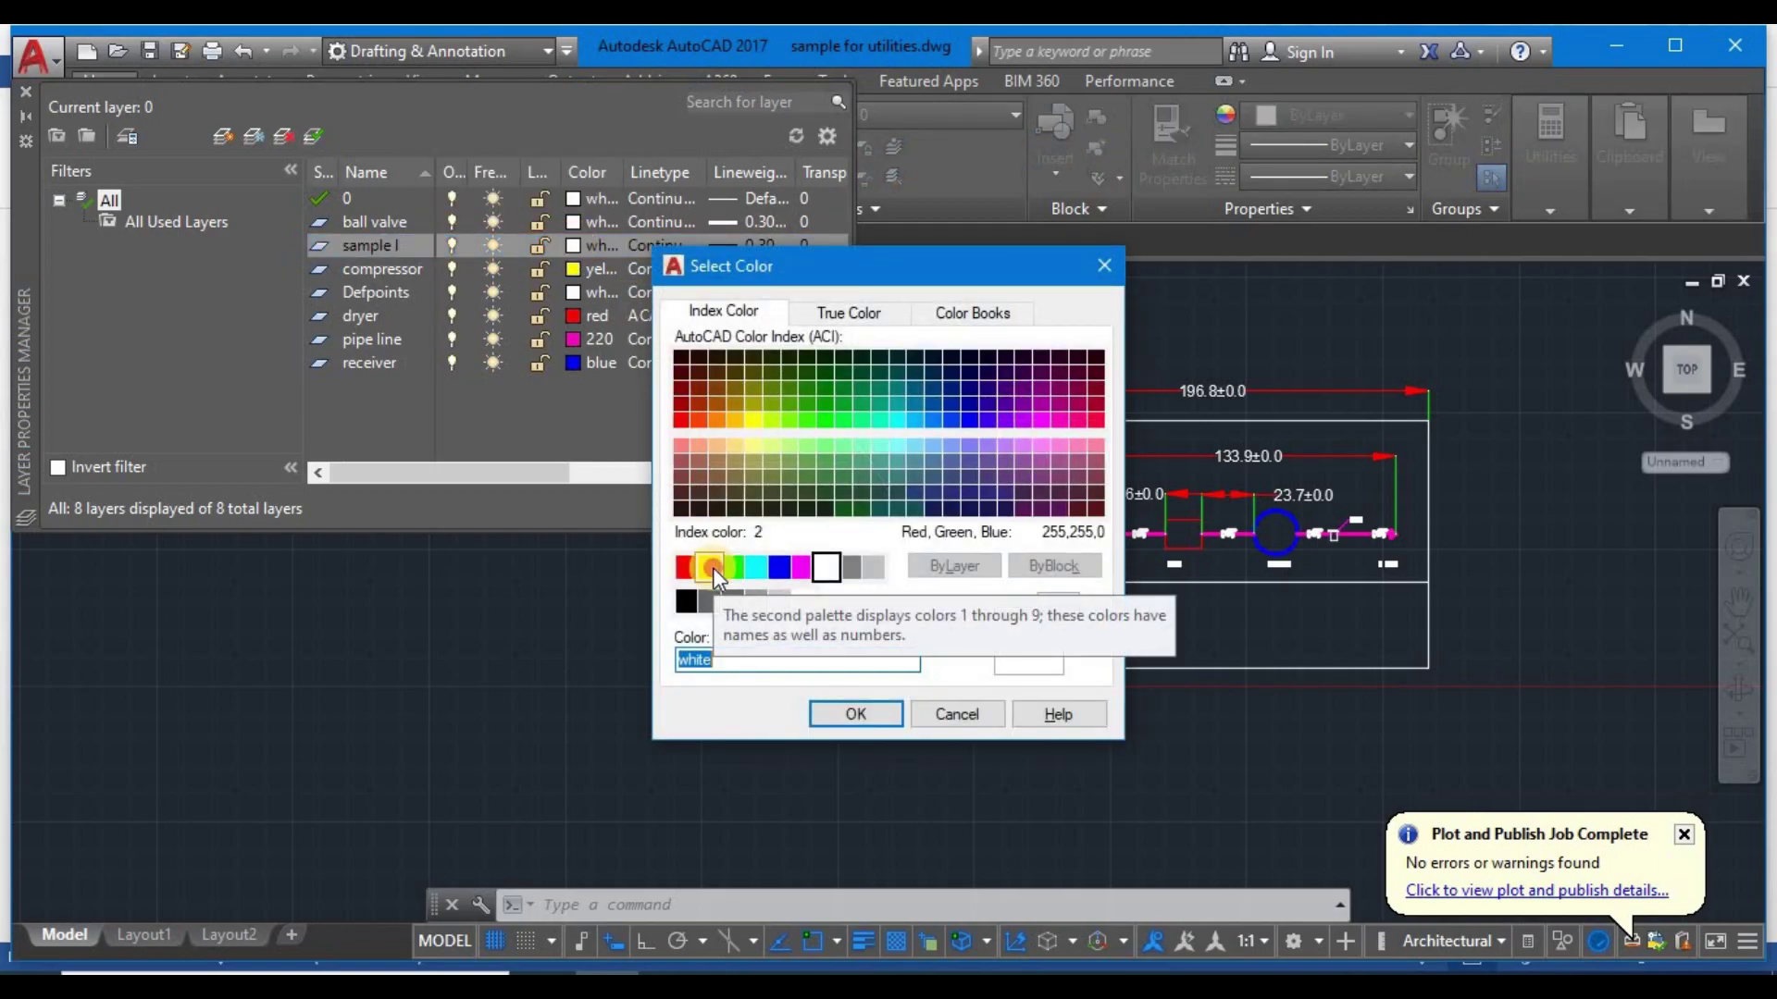
pyautogui.click(713, 568)
pyautogui.click(856, 714)
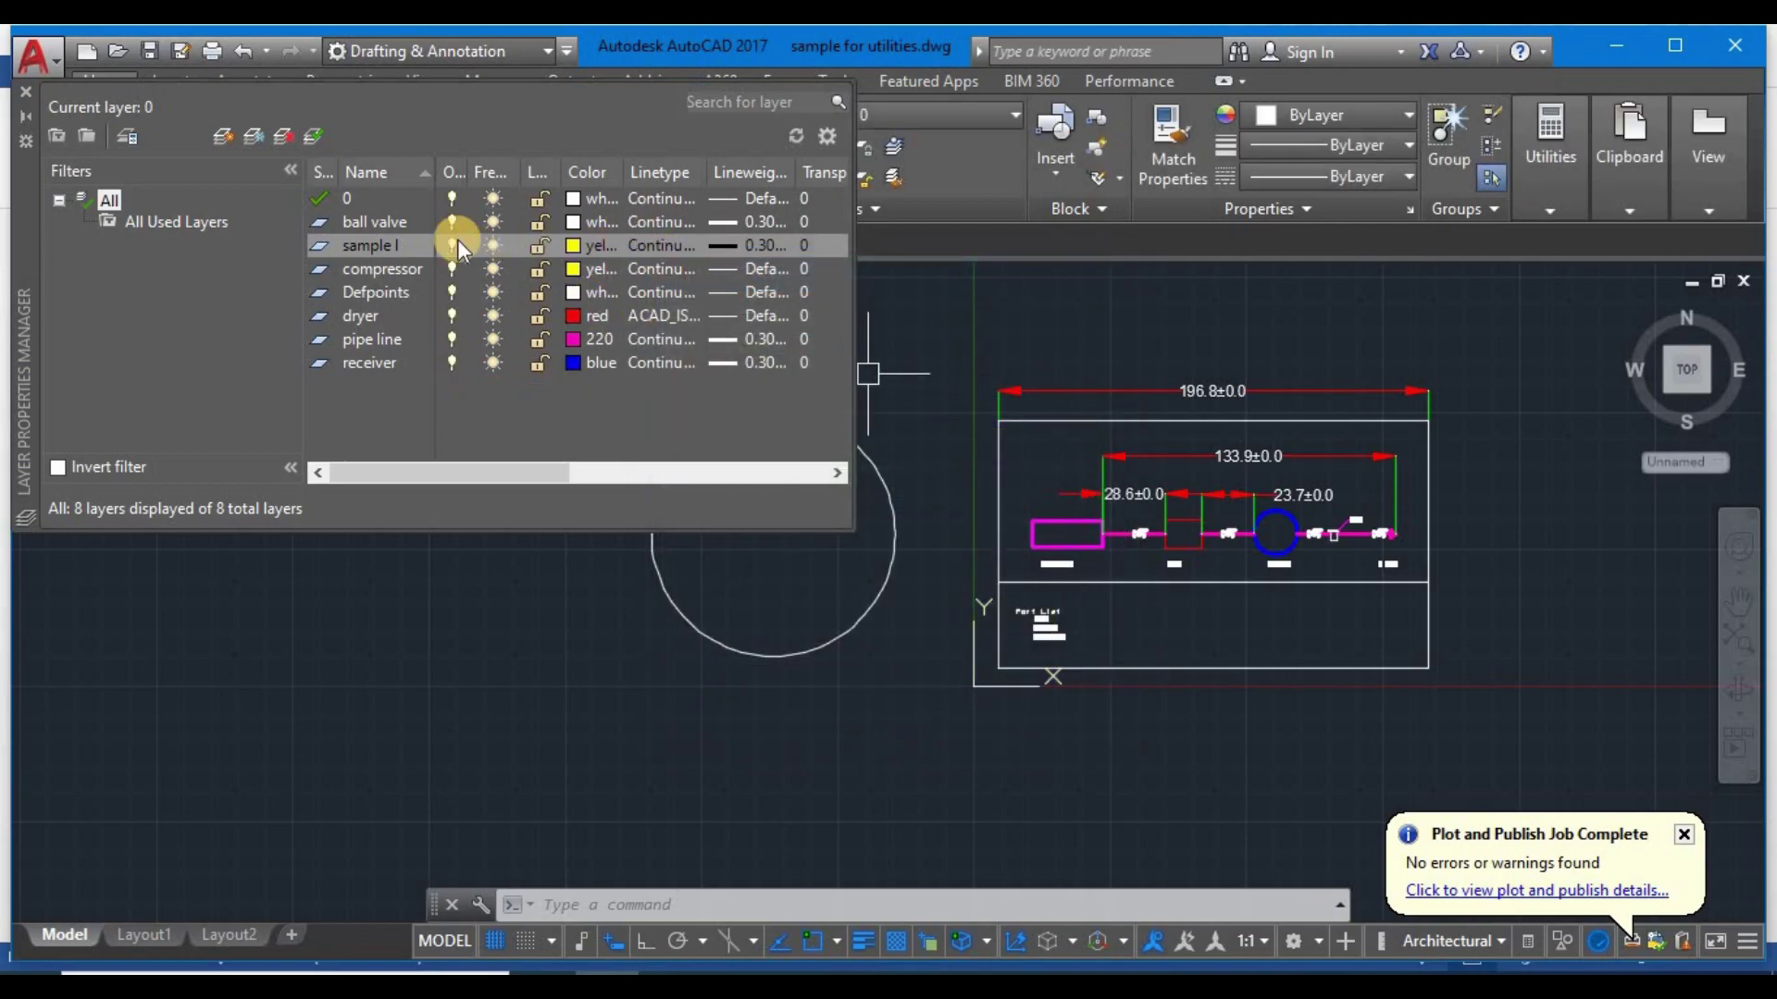
# - Set the color of the sample l layer to index color 8
pyautogui.rightClick(577, 245)
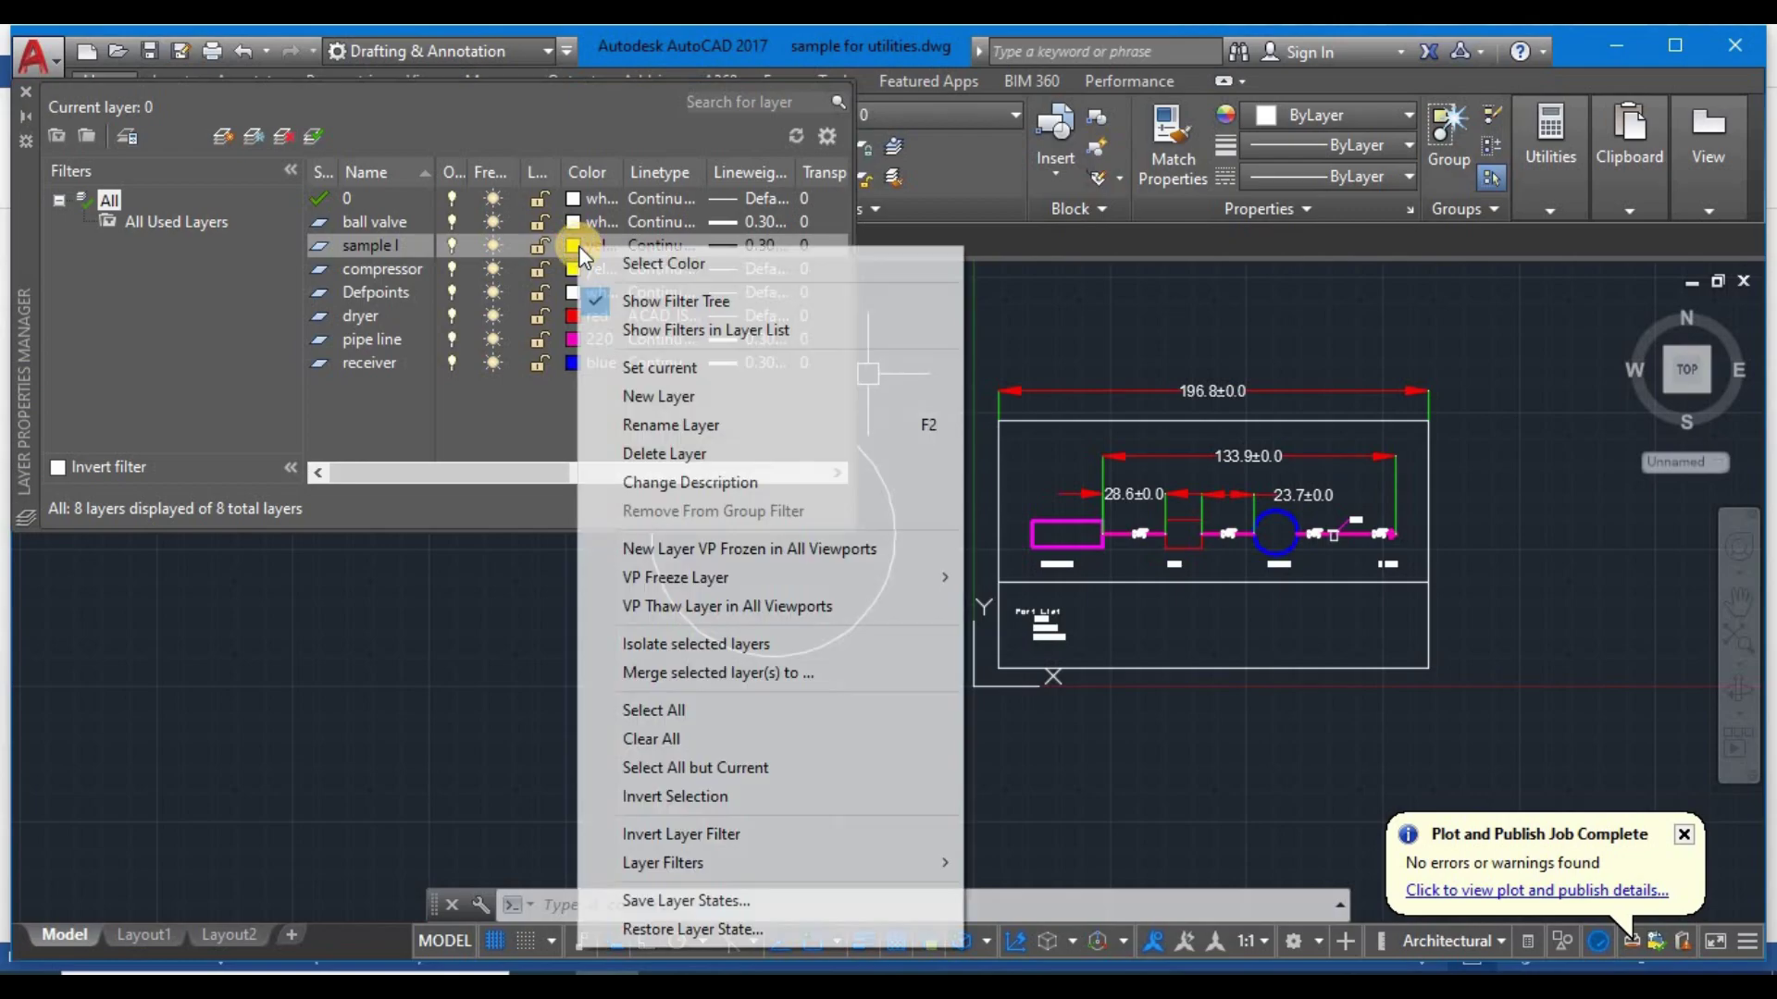
pyautogui.click(572, 243)
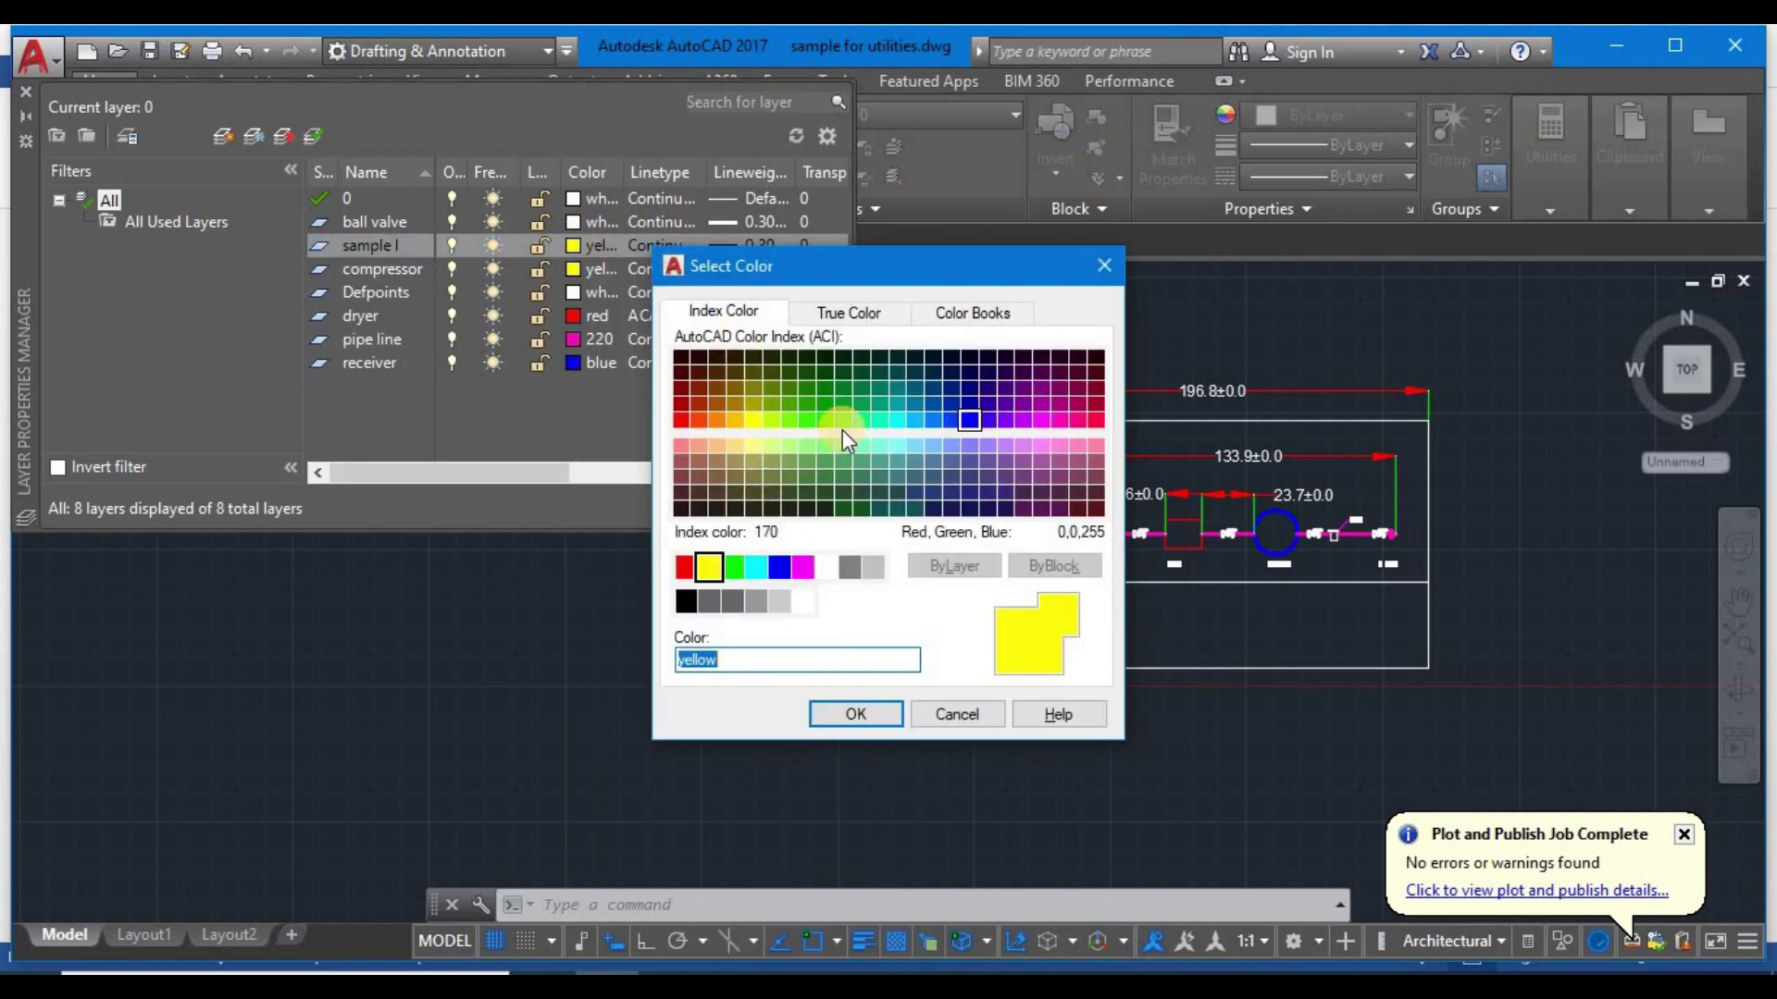
pyautogui.click(850, 567)
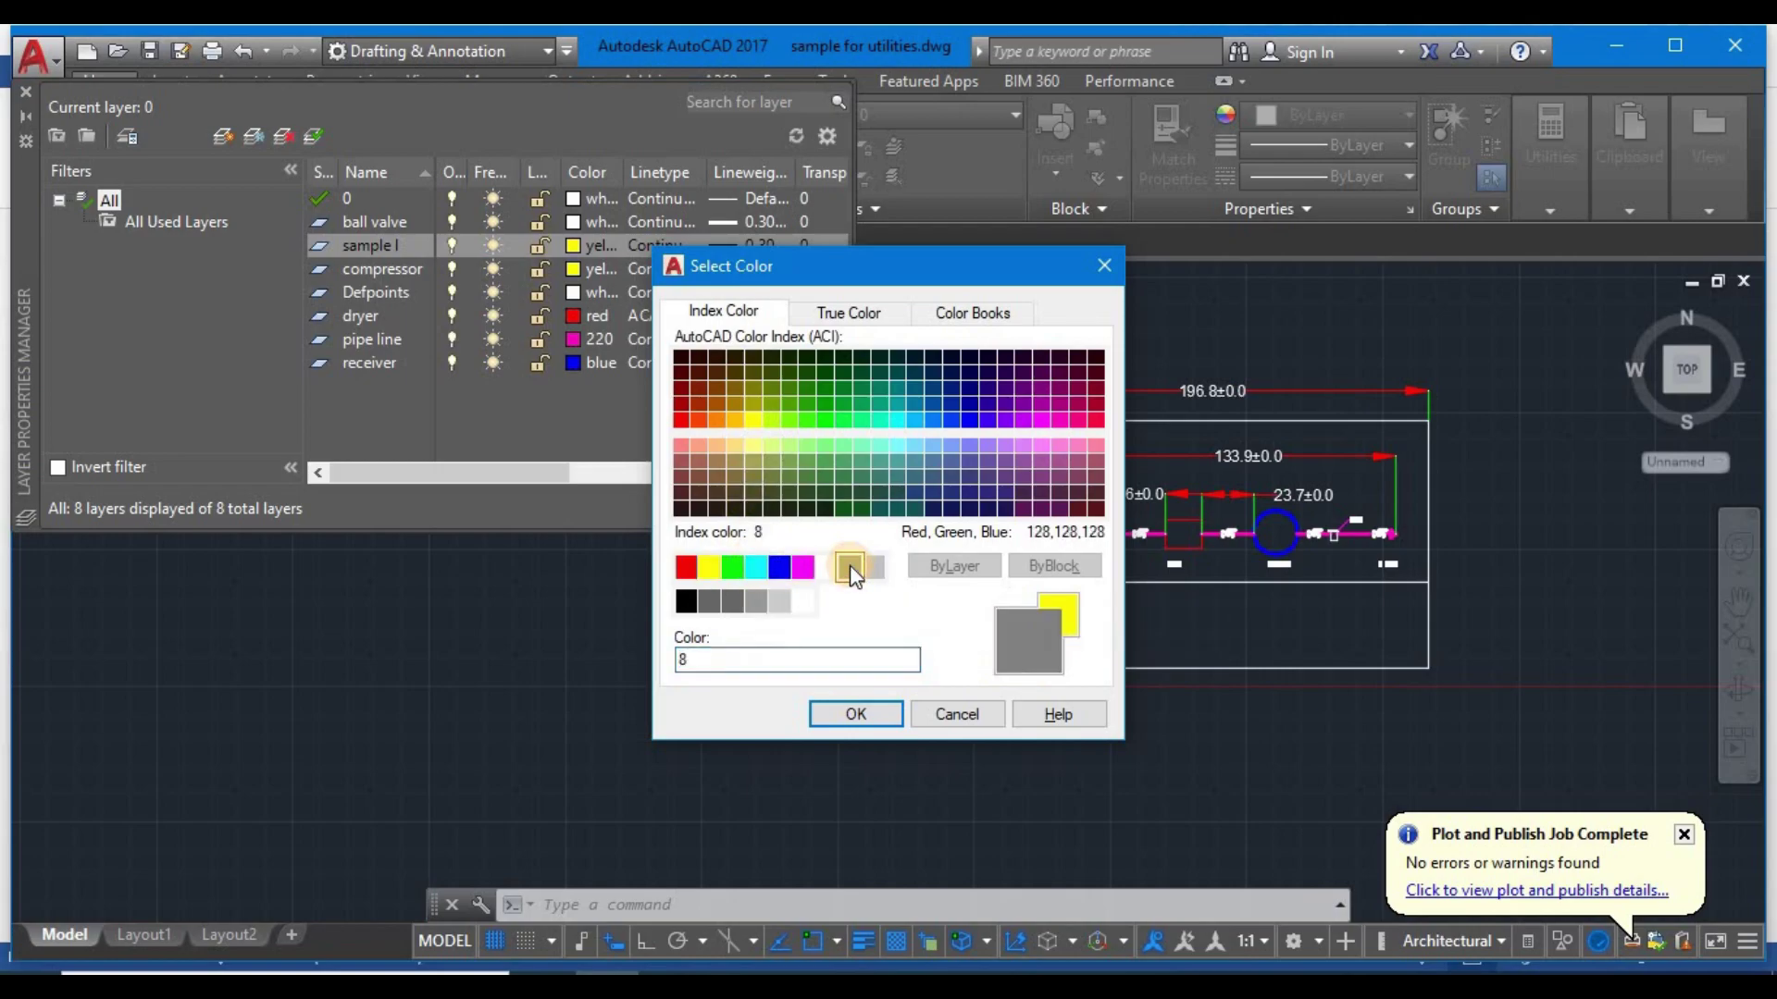
pyautogui.click(882, 708)
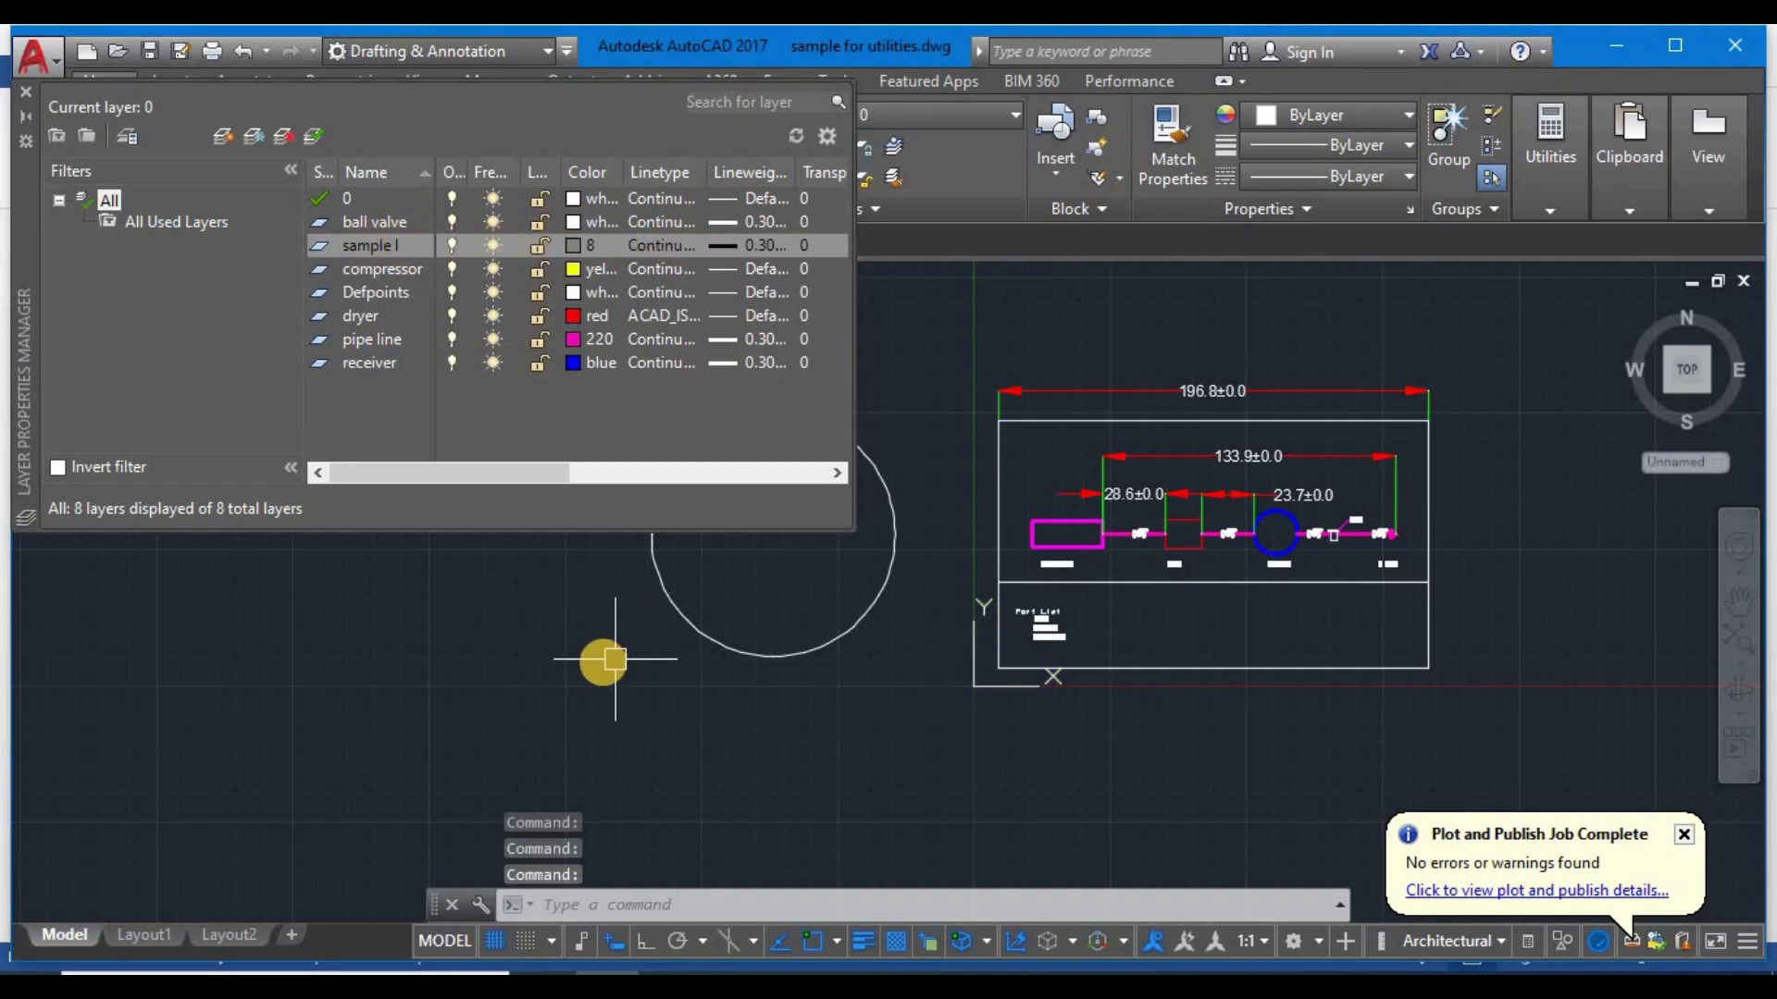
pyautogui.press('Escape')
pyautogui.press('Escape')
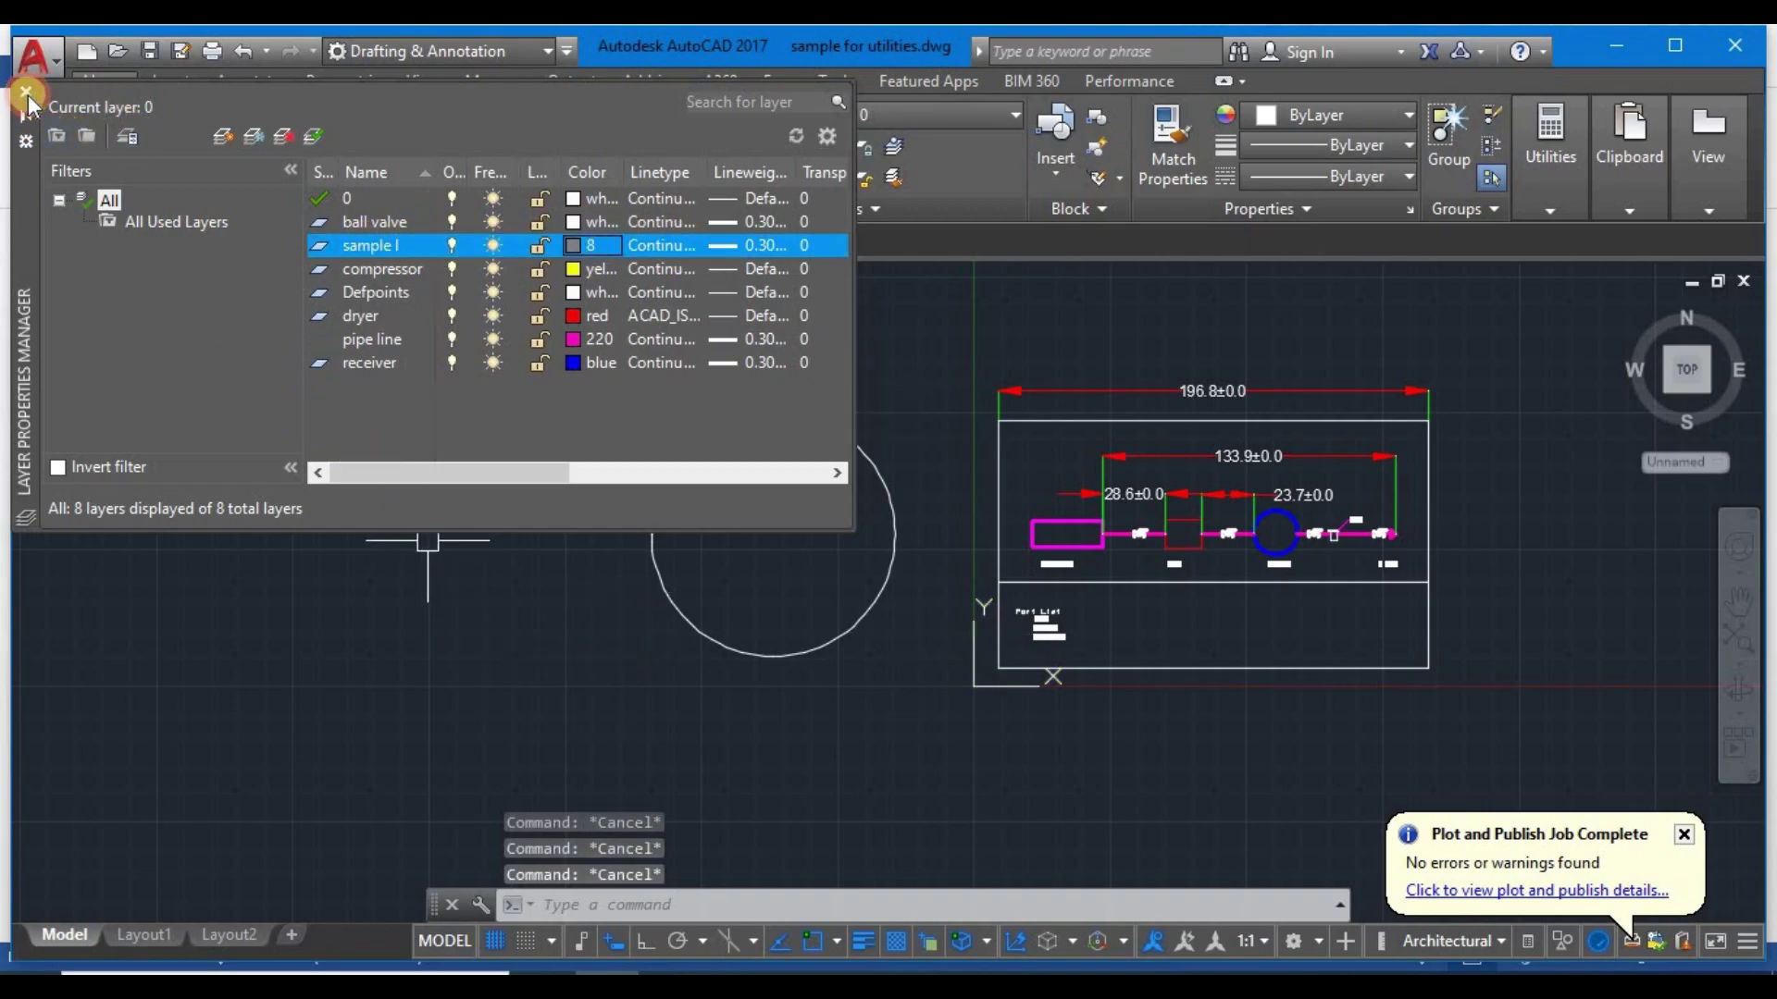
# - Close the layer manager, save the drawing and return to model space in the maximized window
pyautogui.click(26, 93)
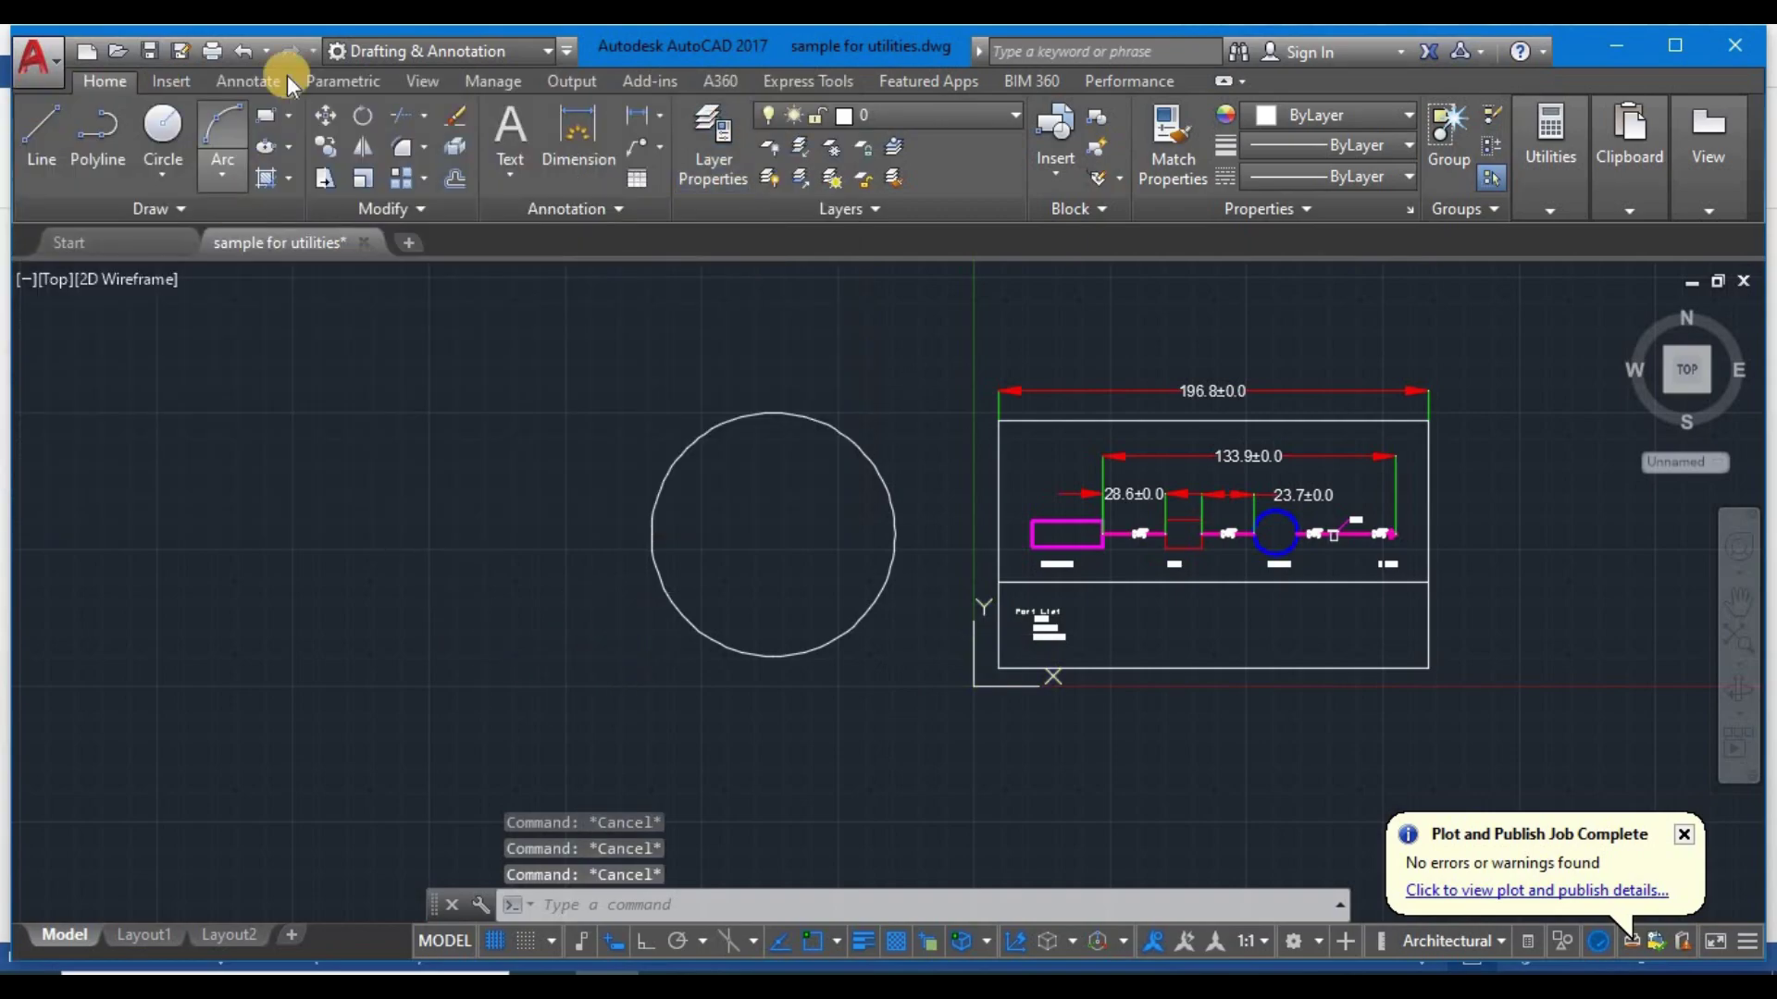
pyautogui.click(151, 50)
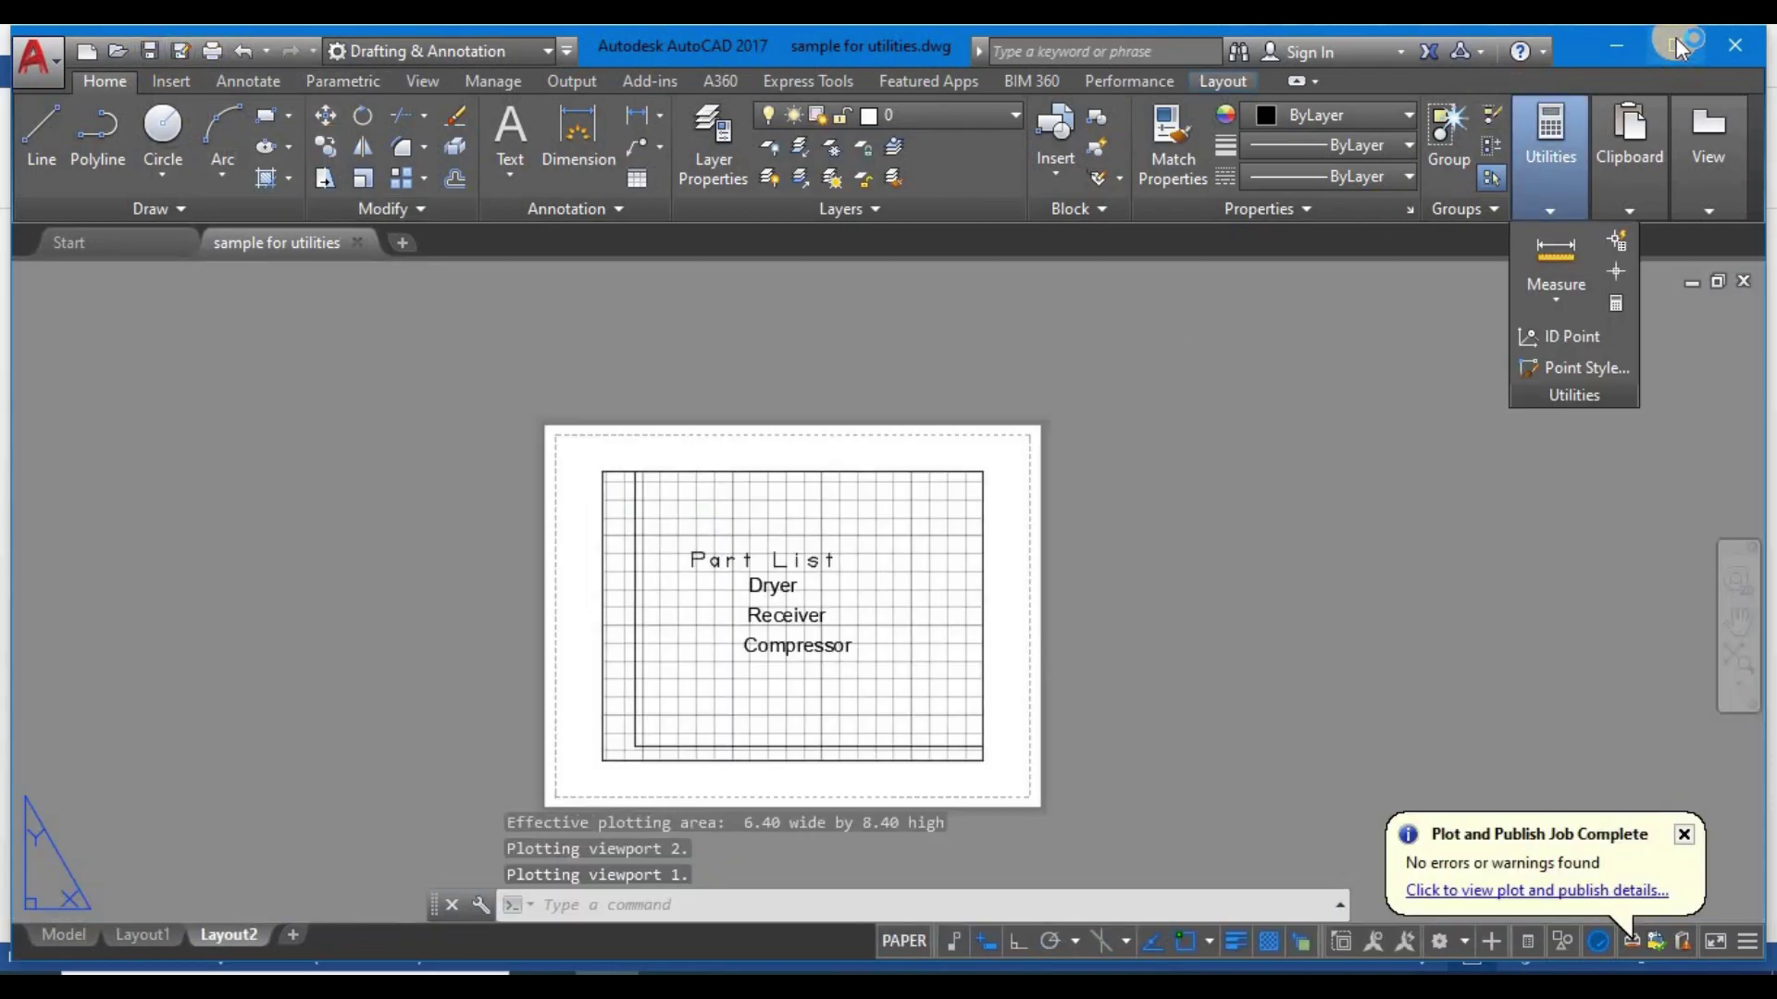
pyautogui.click(1677, 46)
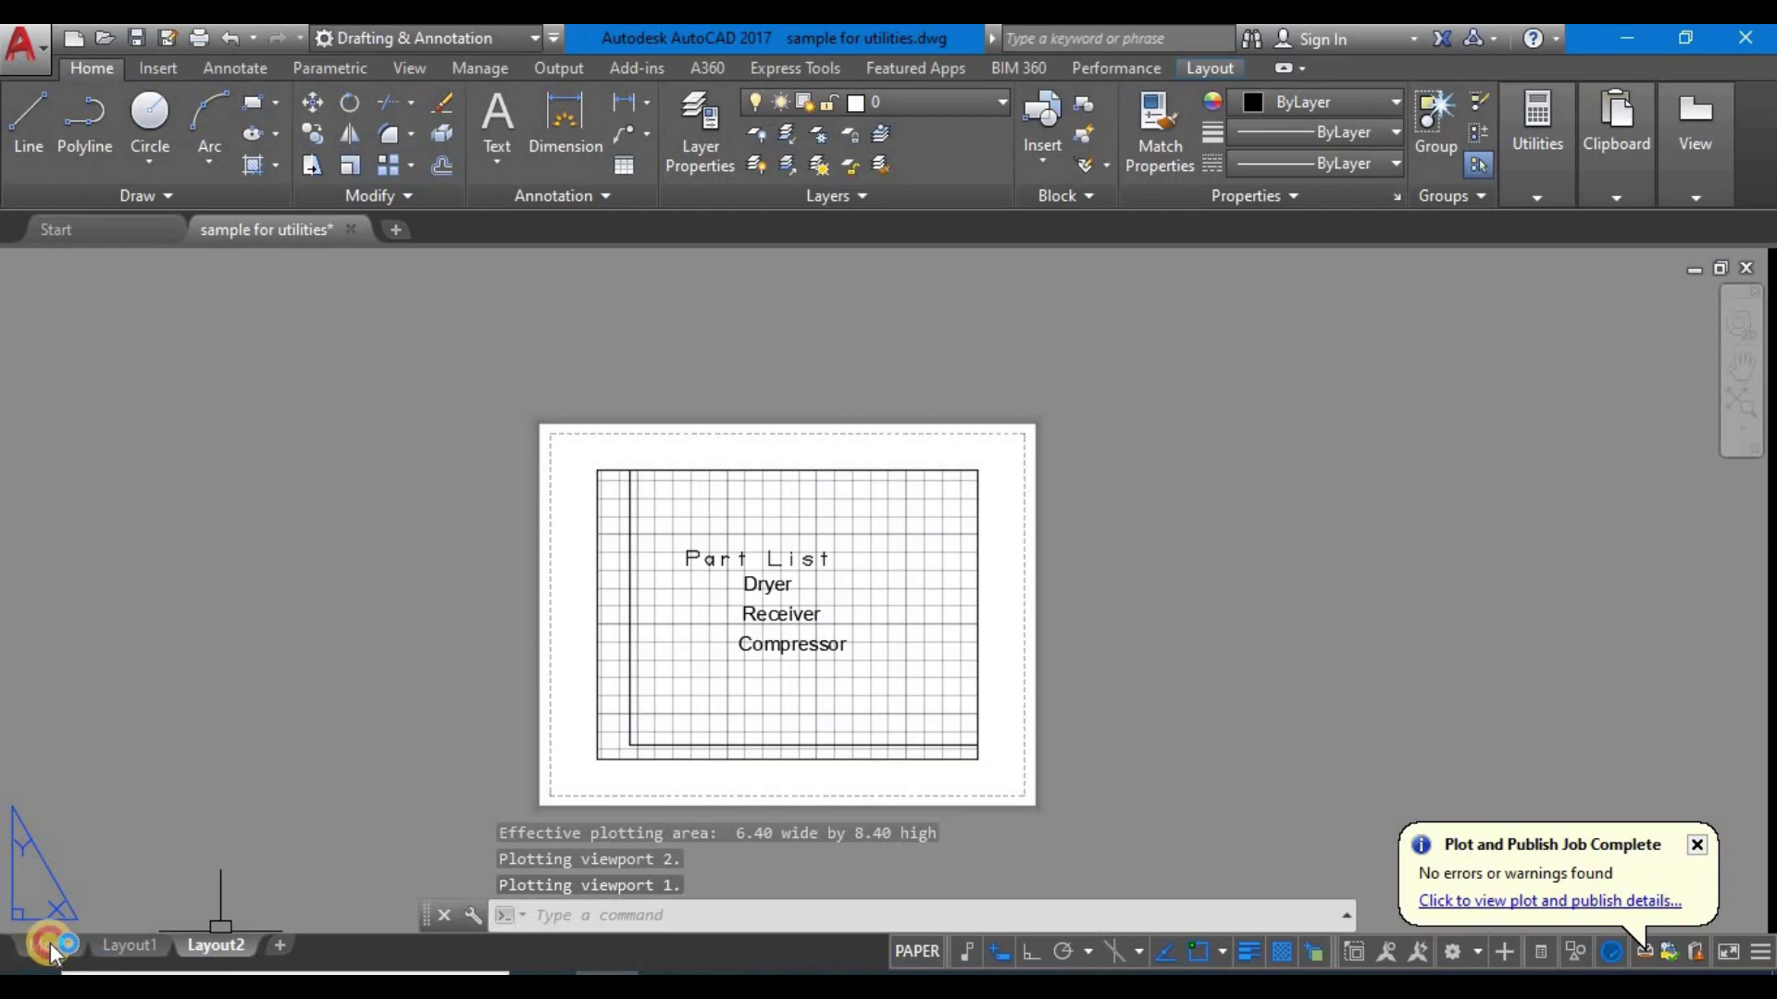
pyautogui.click(48, 945)
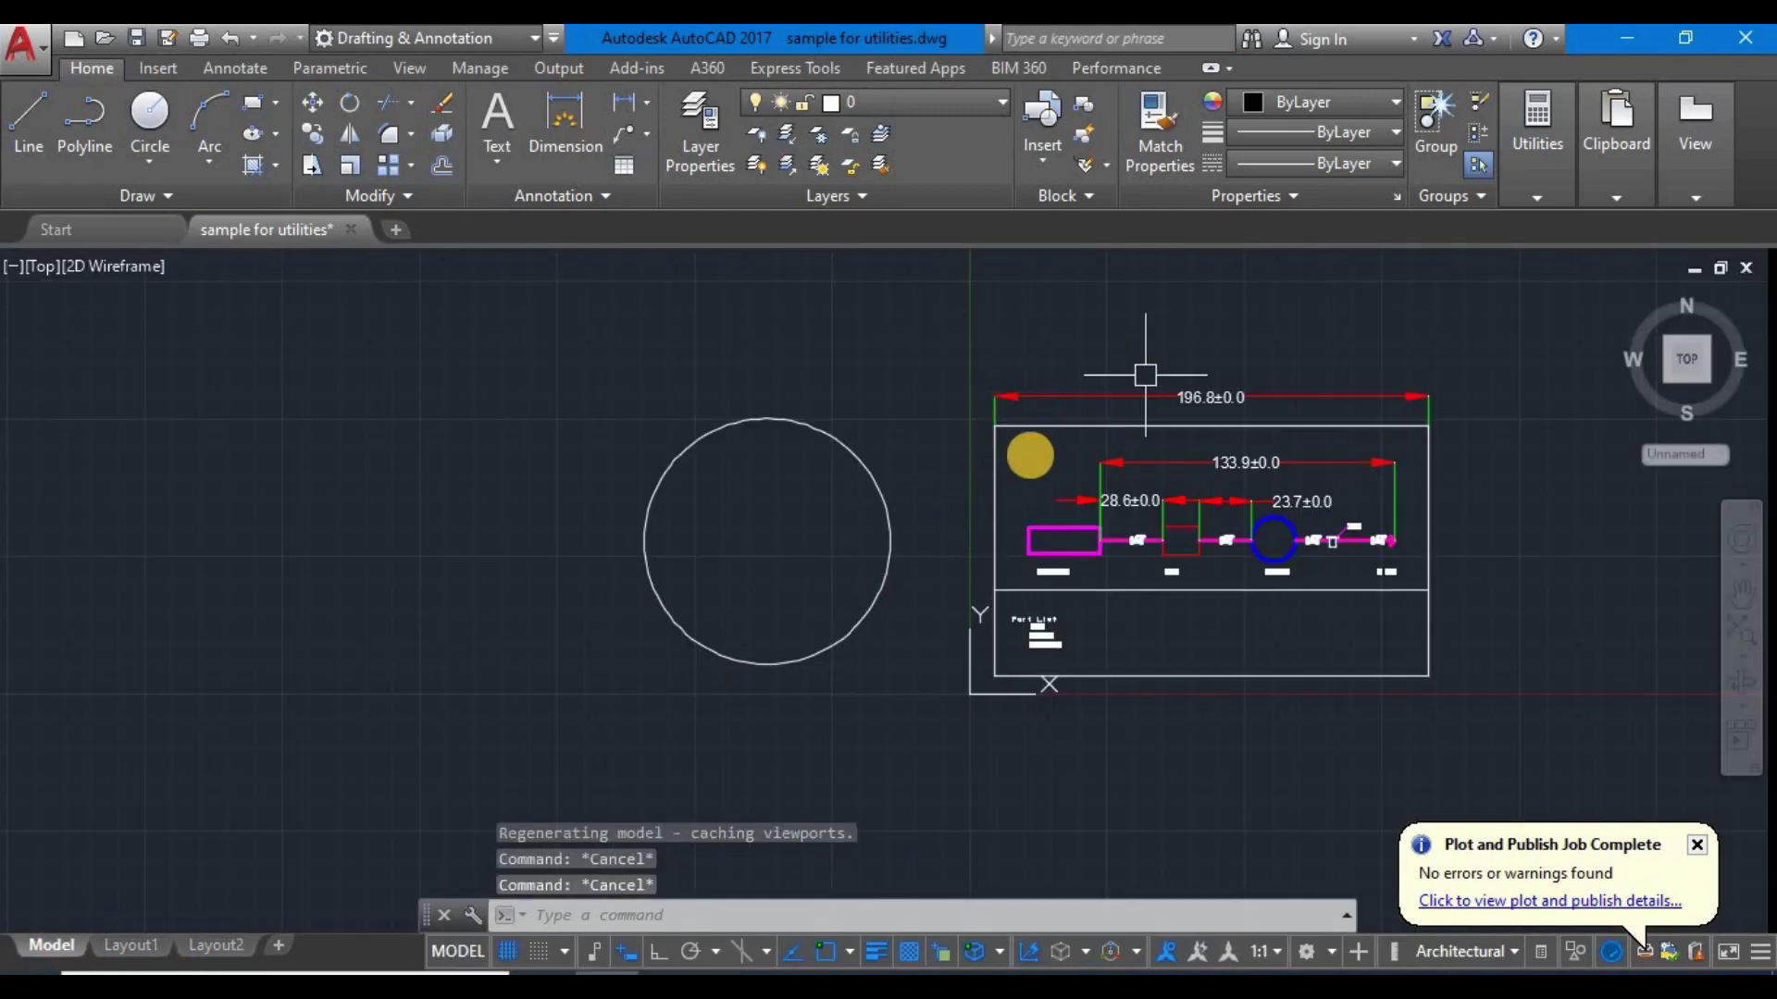
# - Check the large circle, the insertable blocks and the sample l entry in the layer list
pyautogui.click(853, 454)
pyautogui.press('Escape')
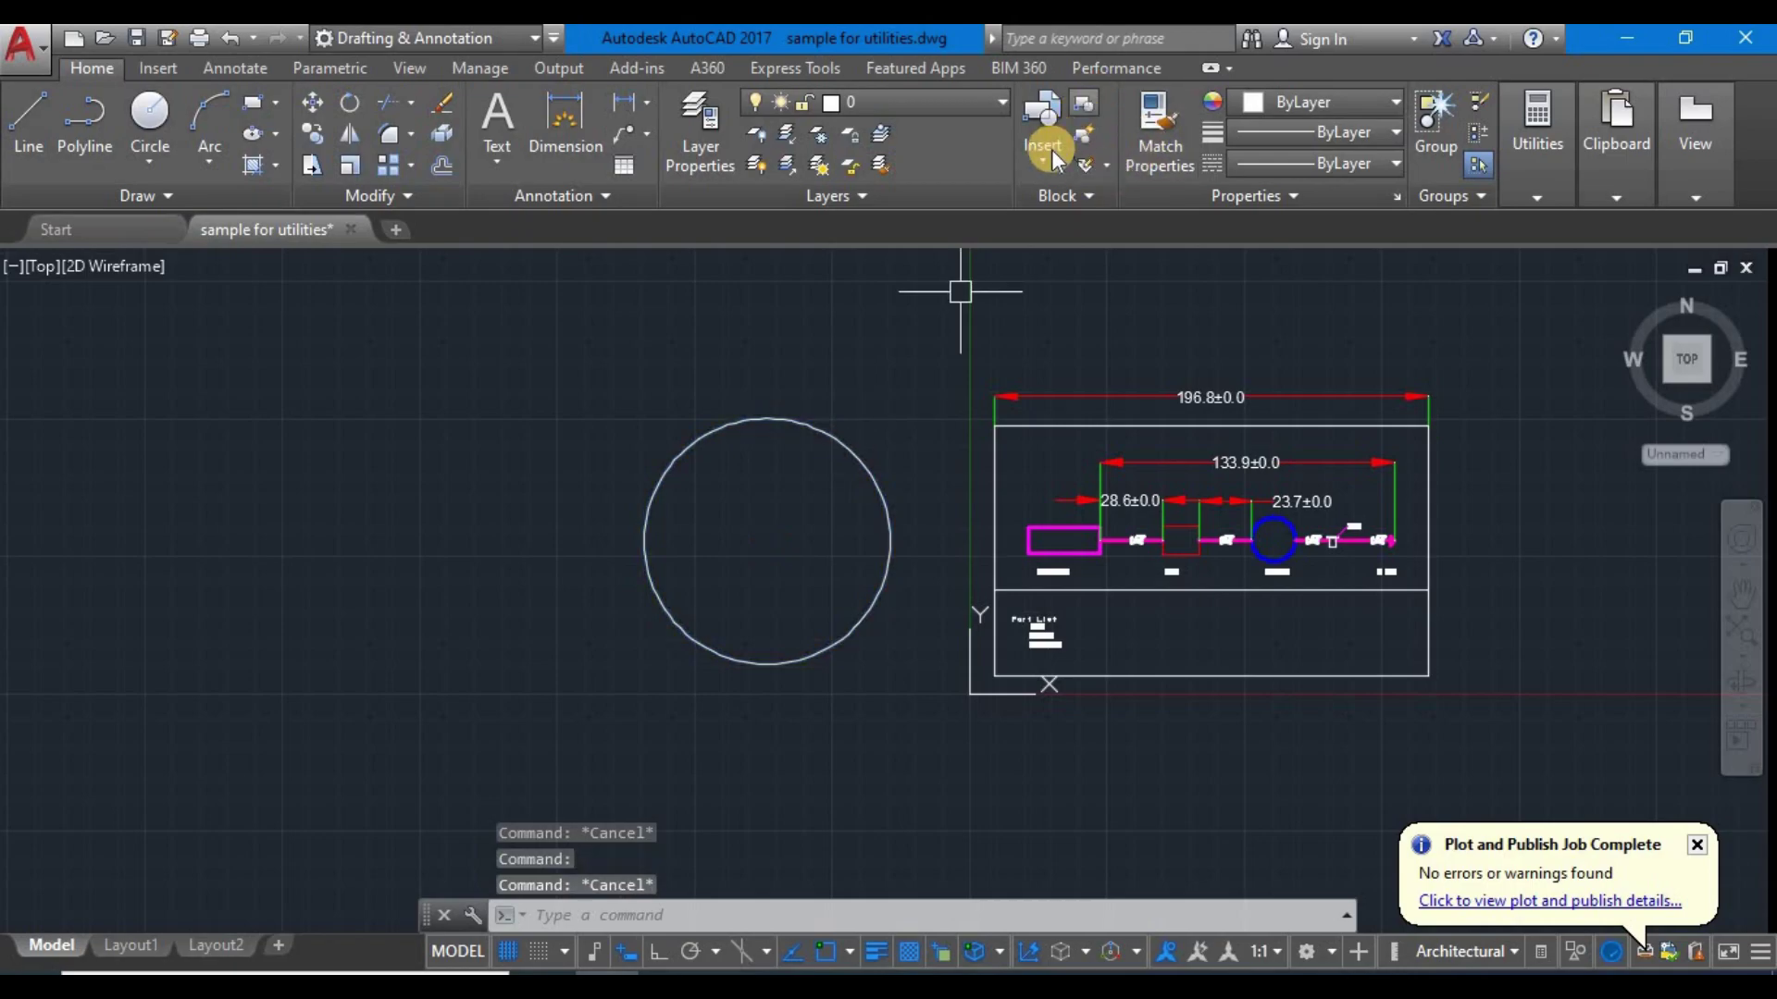
pyautogui.click(1044, 130)
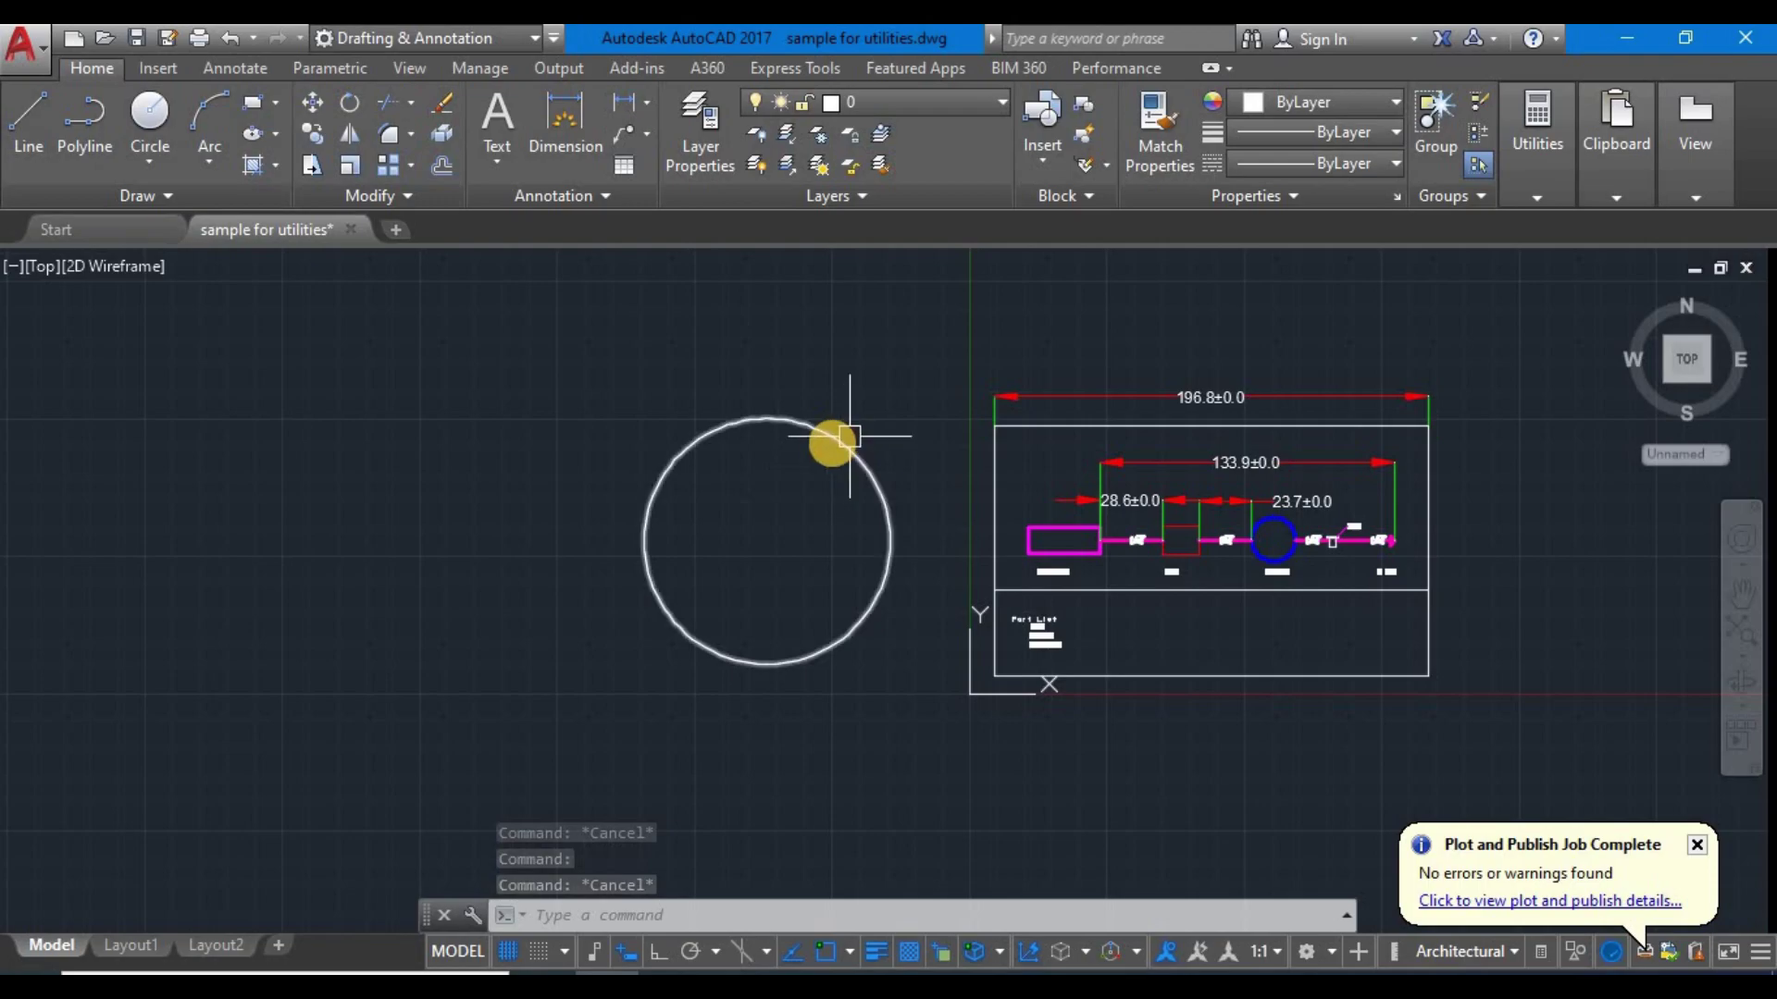
pyautogui.click(890, 101)
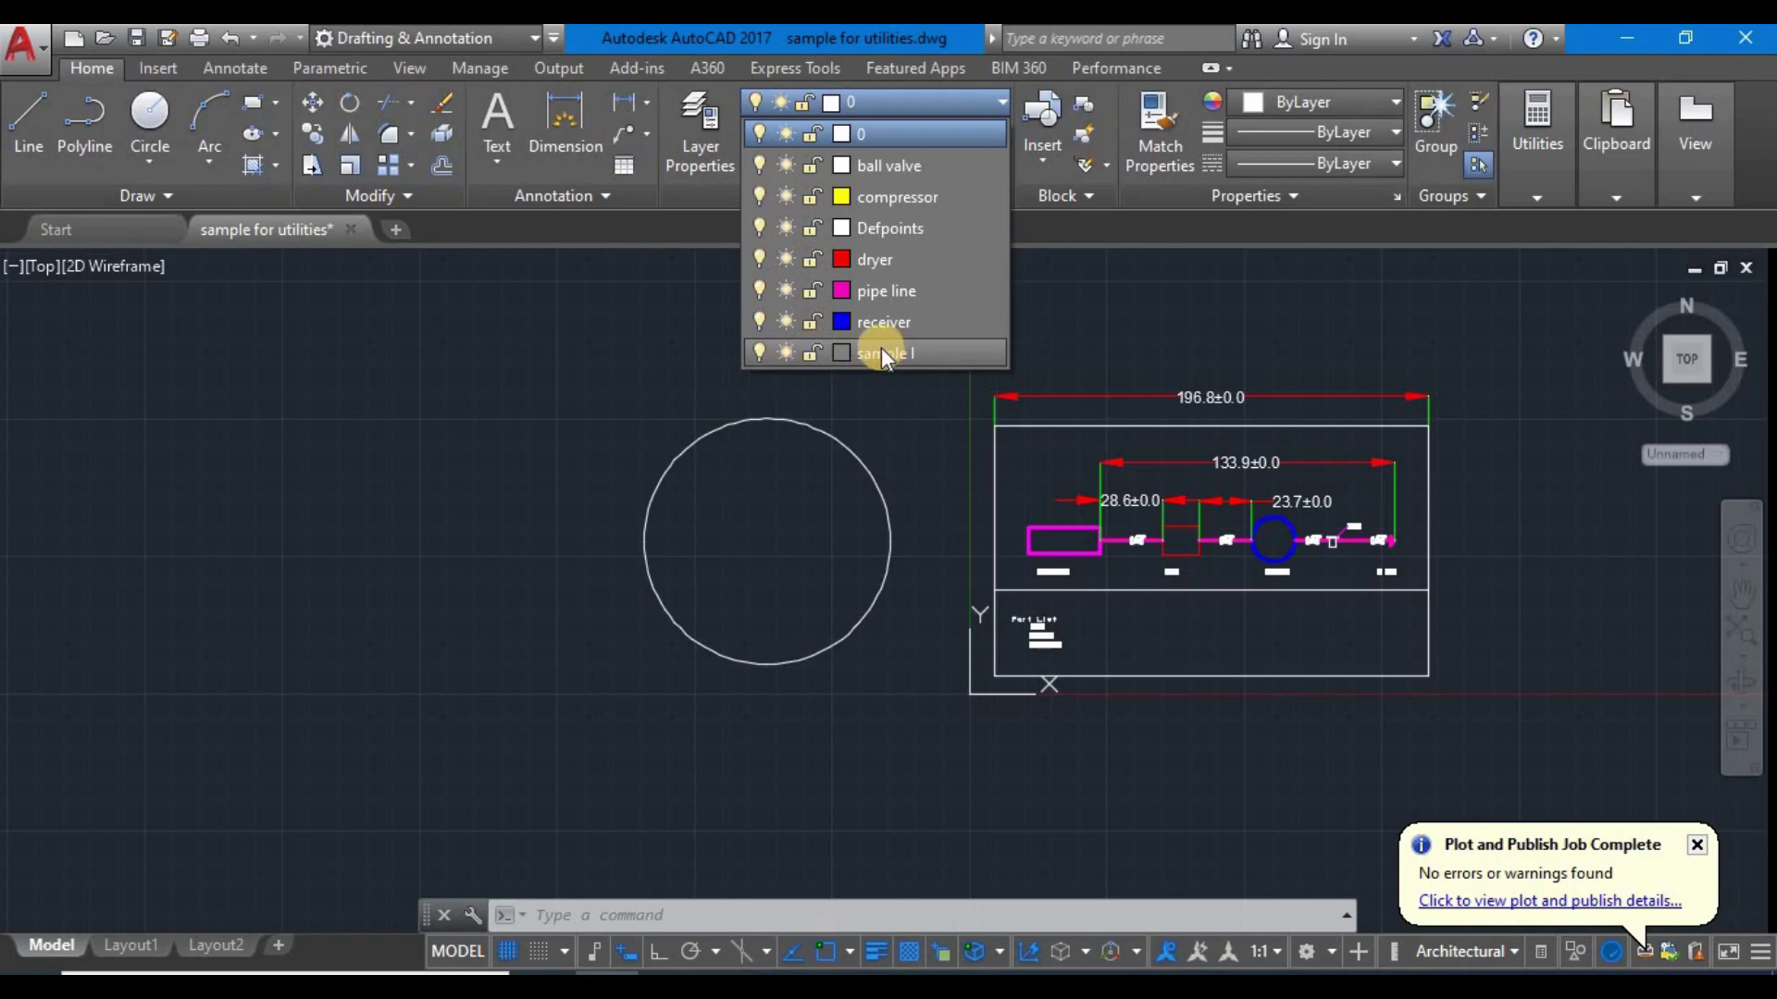
pyautogui.click(881, 352)
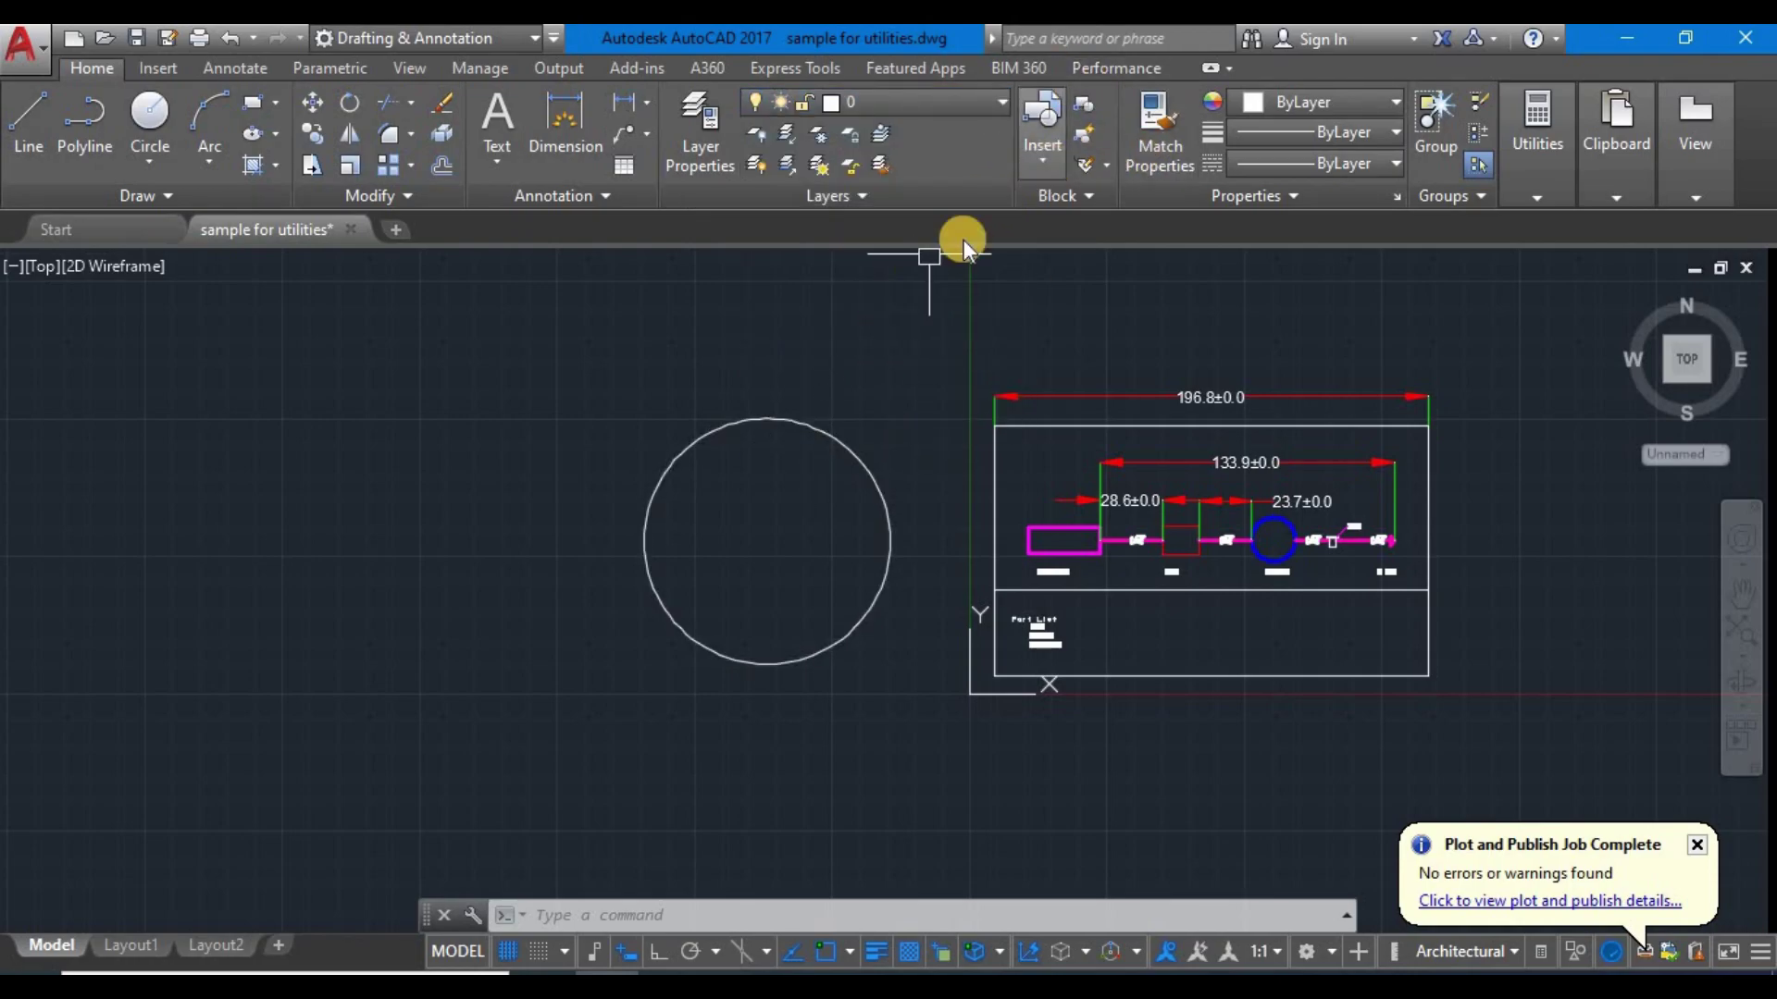
# - Erase the large circle beside the piping layout and insert the block c in its place
pyautogui.click(817, 427)
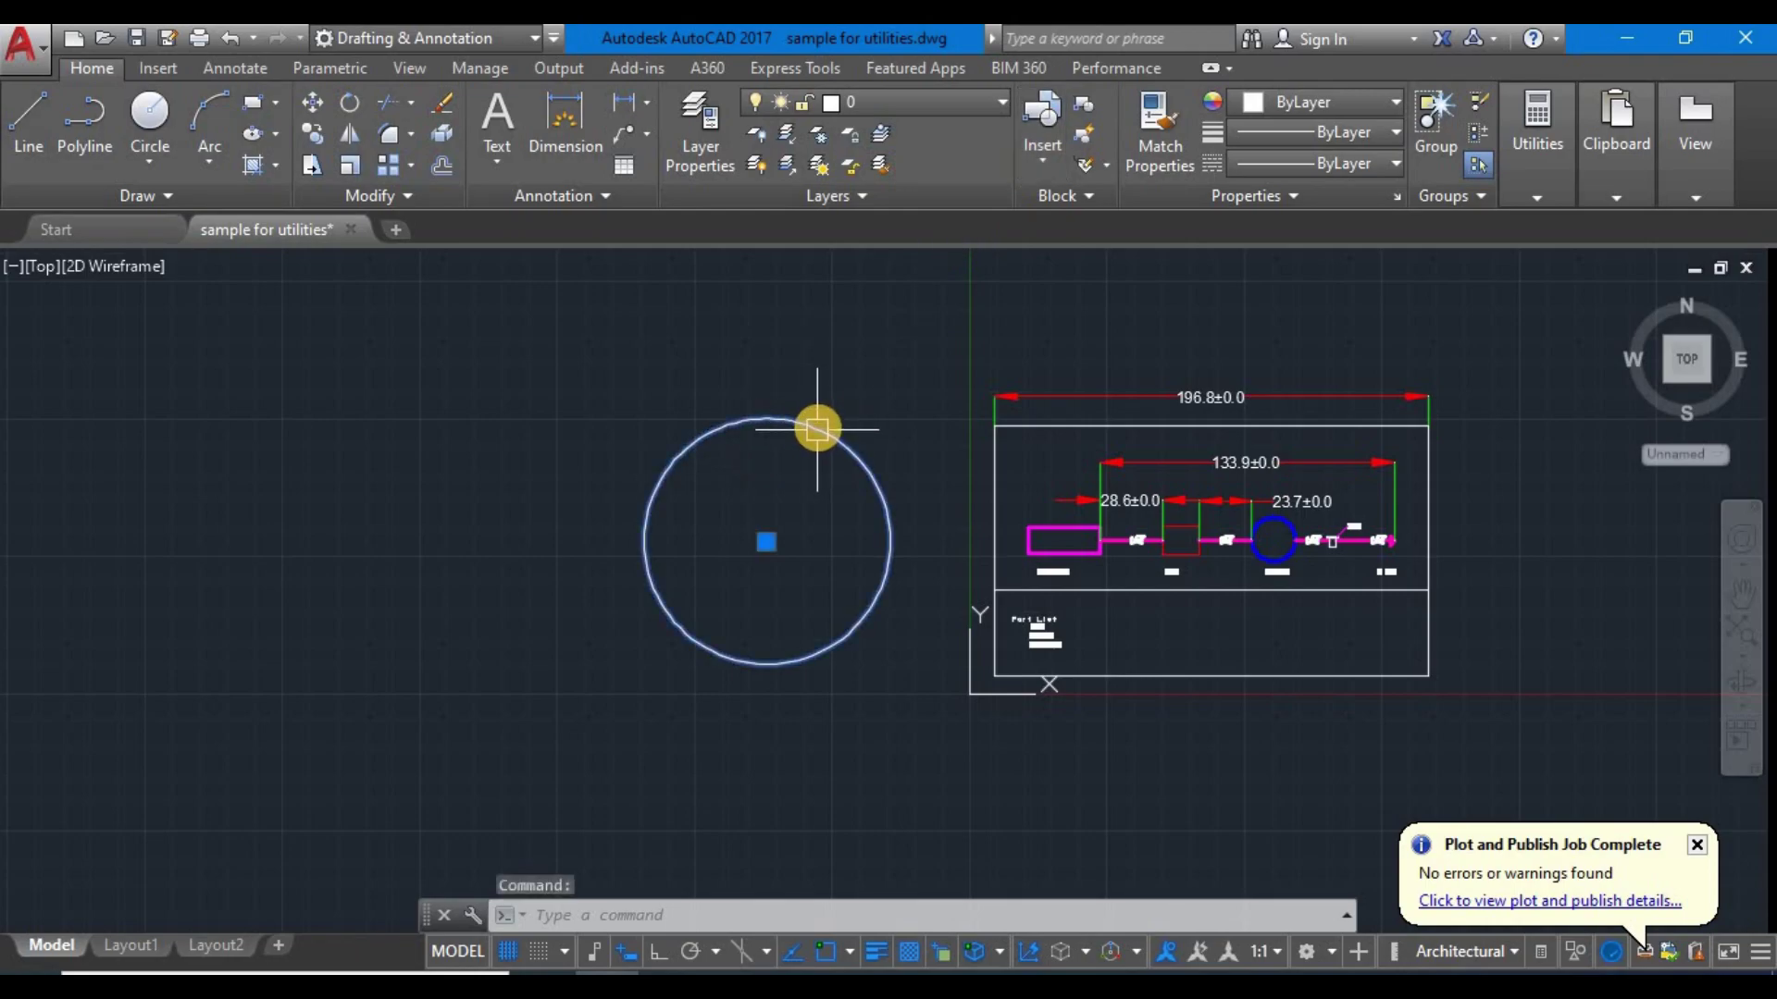
pyautogui.press('Delete')
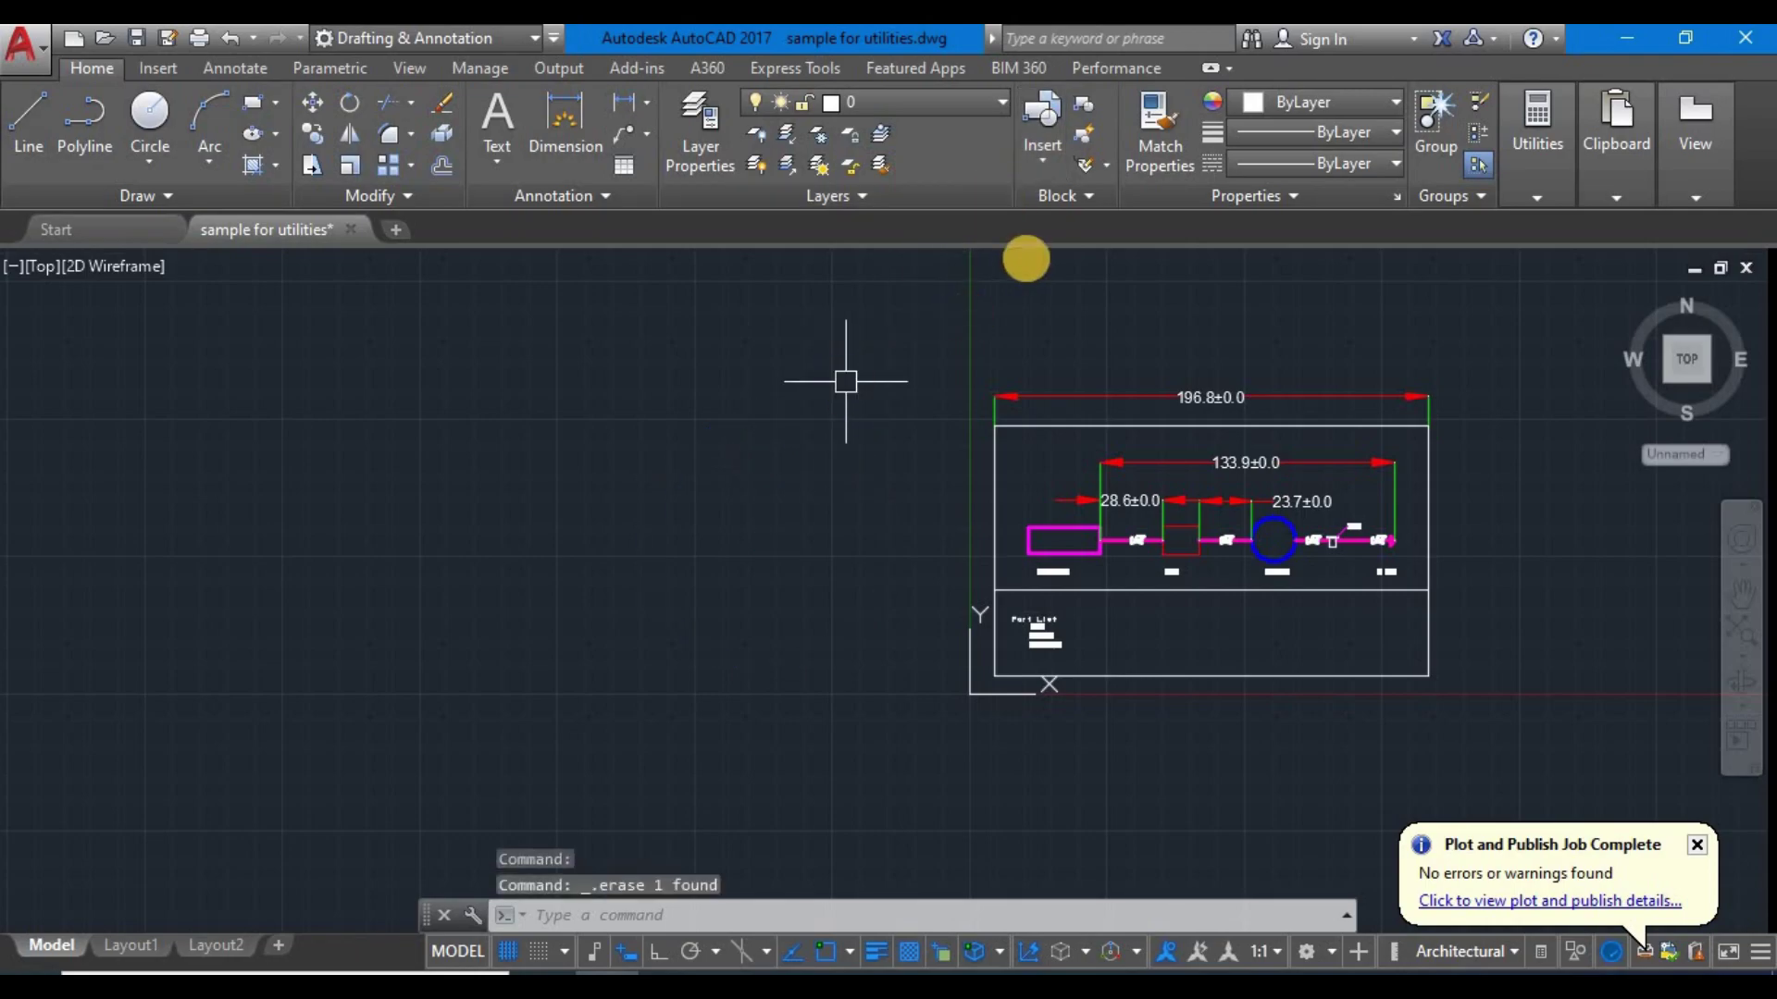
pyautogui.click(1034, 165)
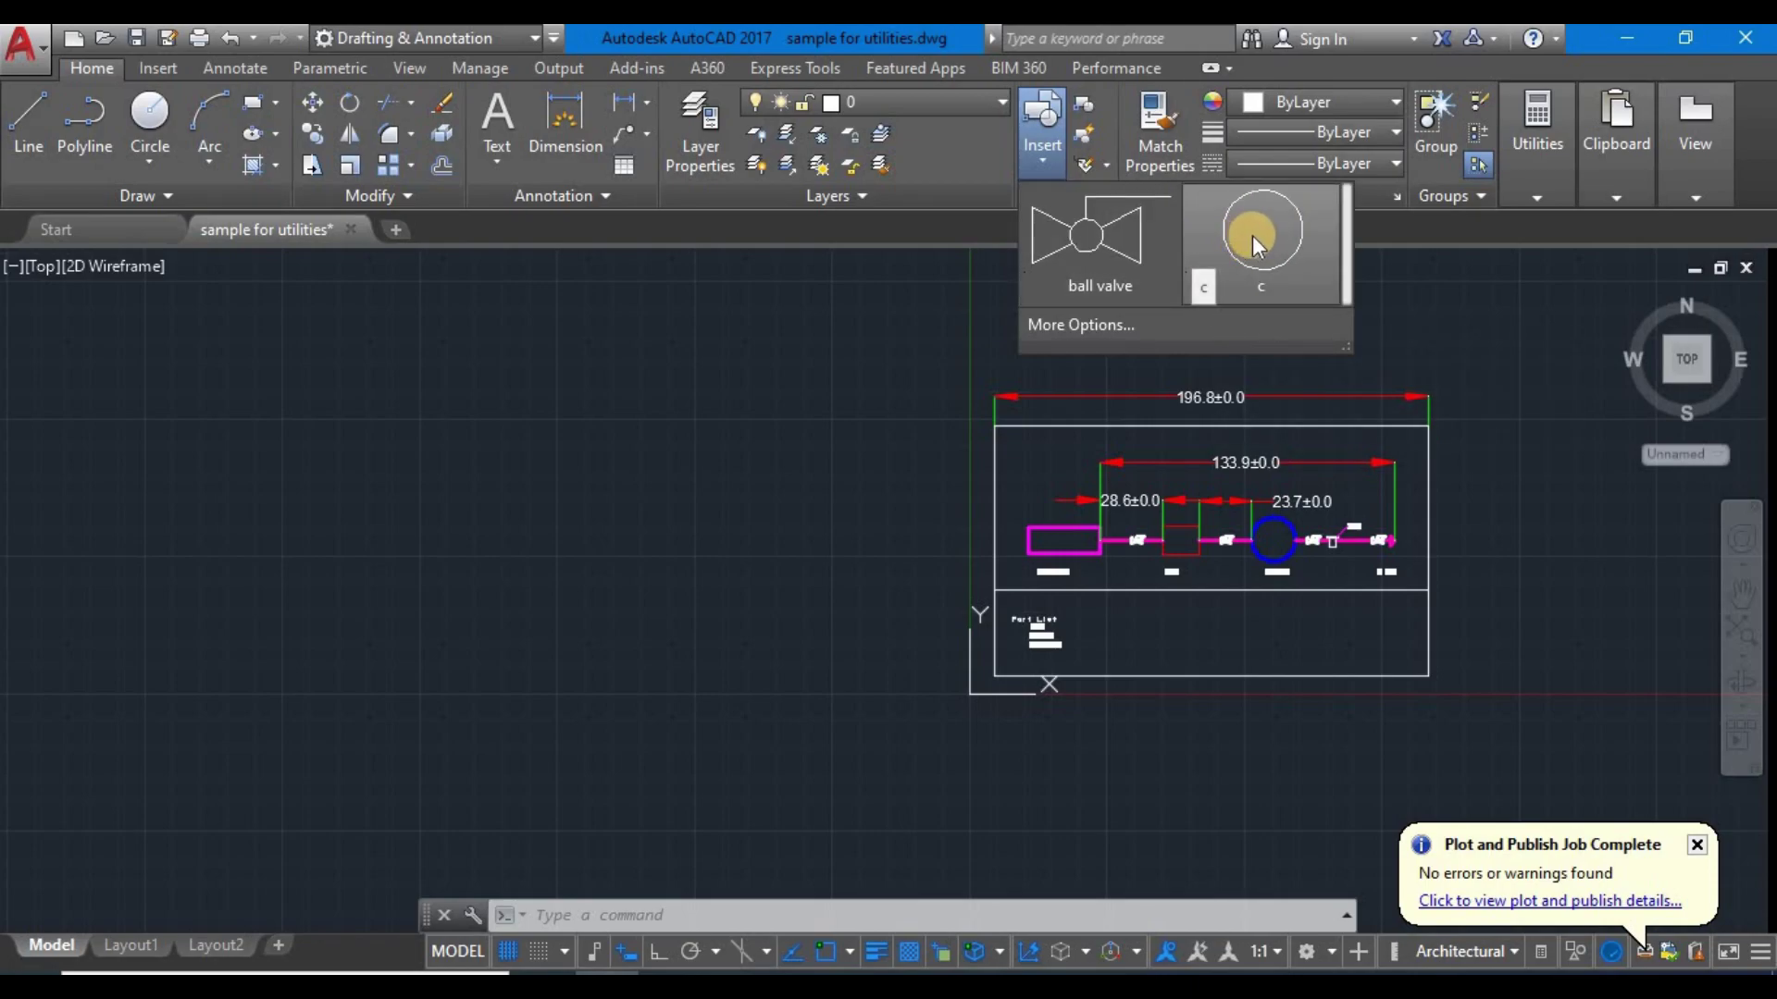
pyautogui.click(1252, 235)
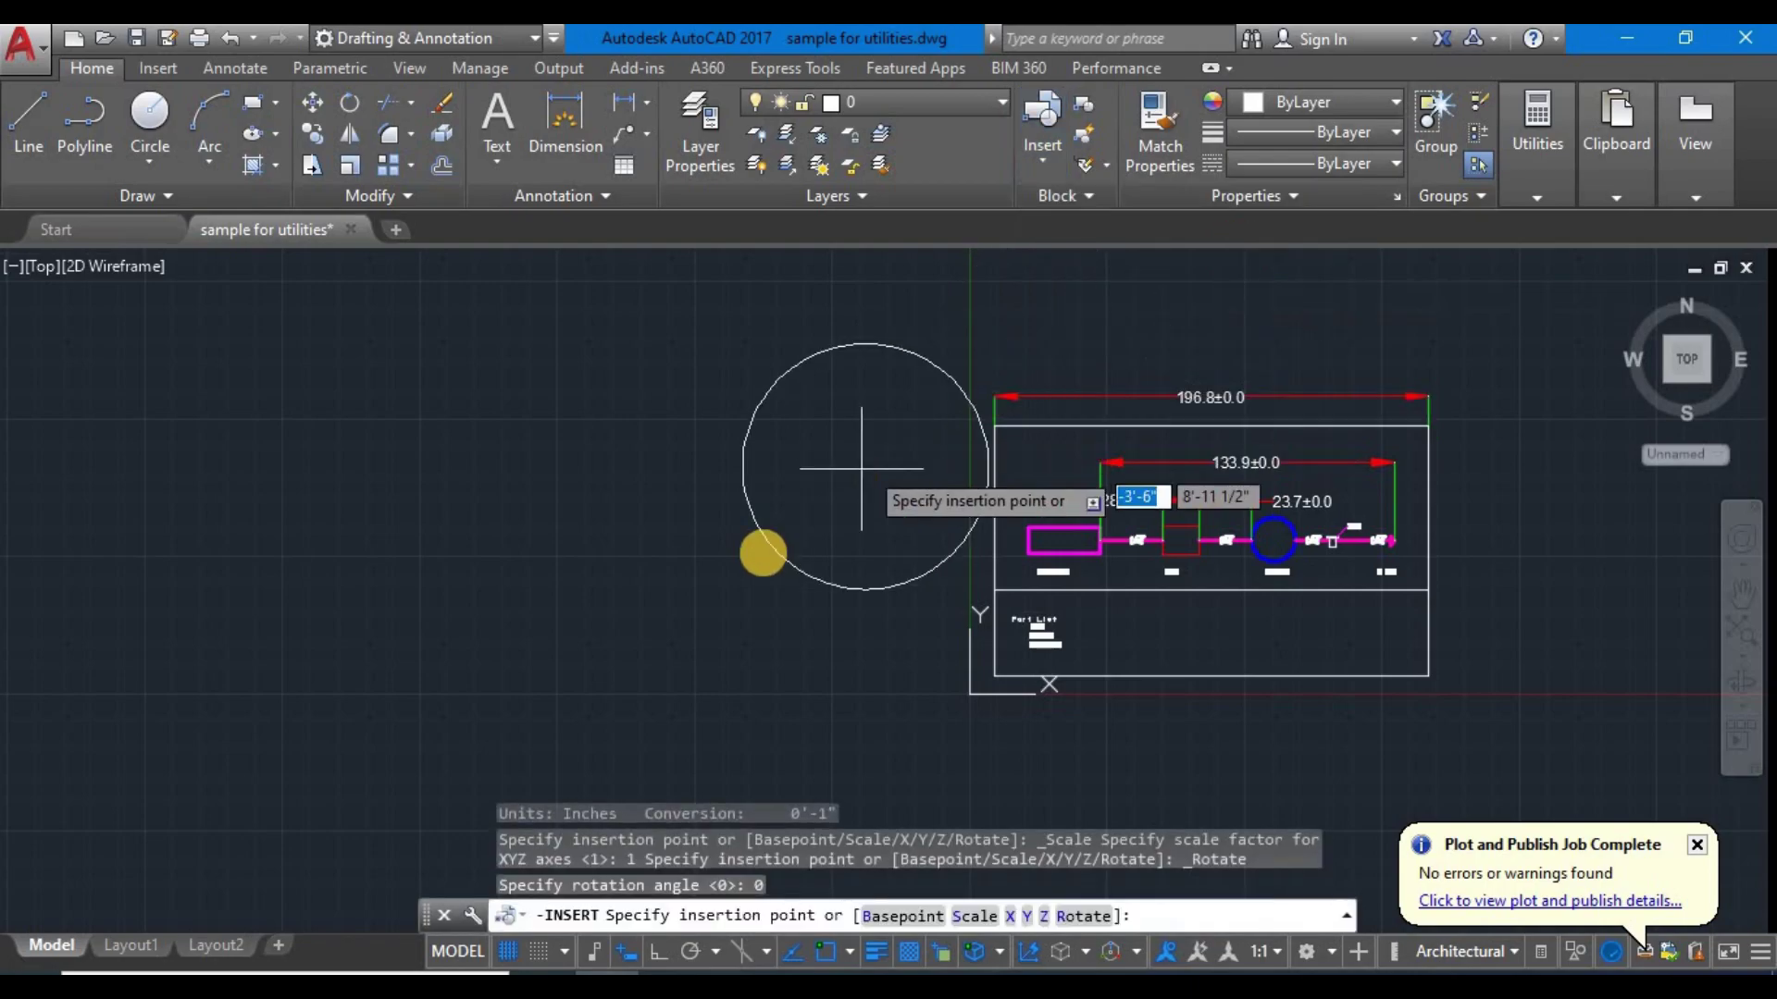
# - Insert a second copy of block c to the left of the first circle
pyautogui.click(1047, 164)
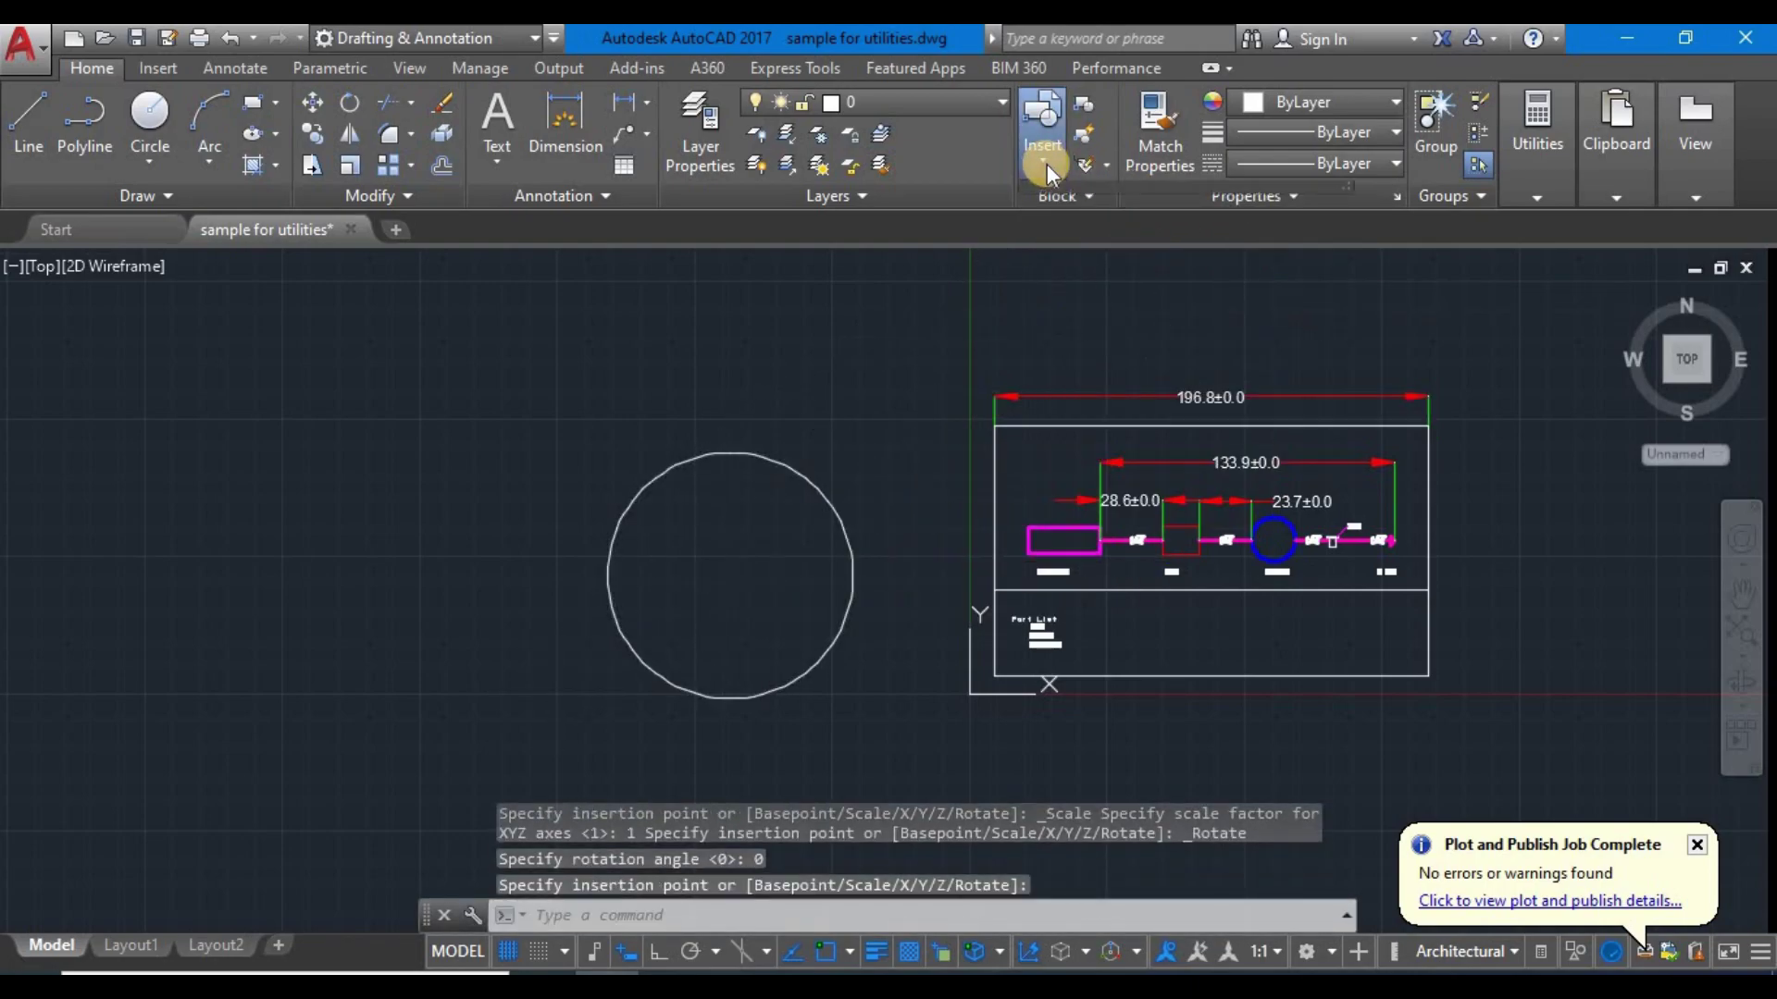
pyautogui.click(1264, 229)
pyautogui.click(392, 550)
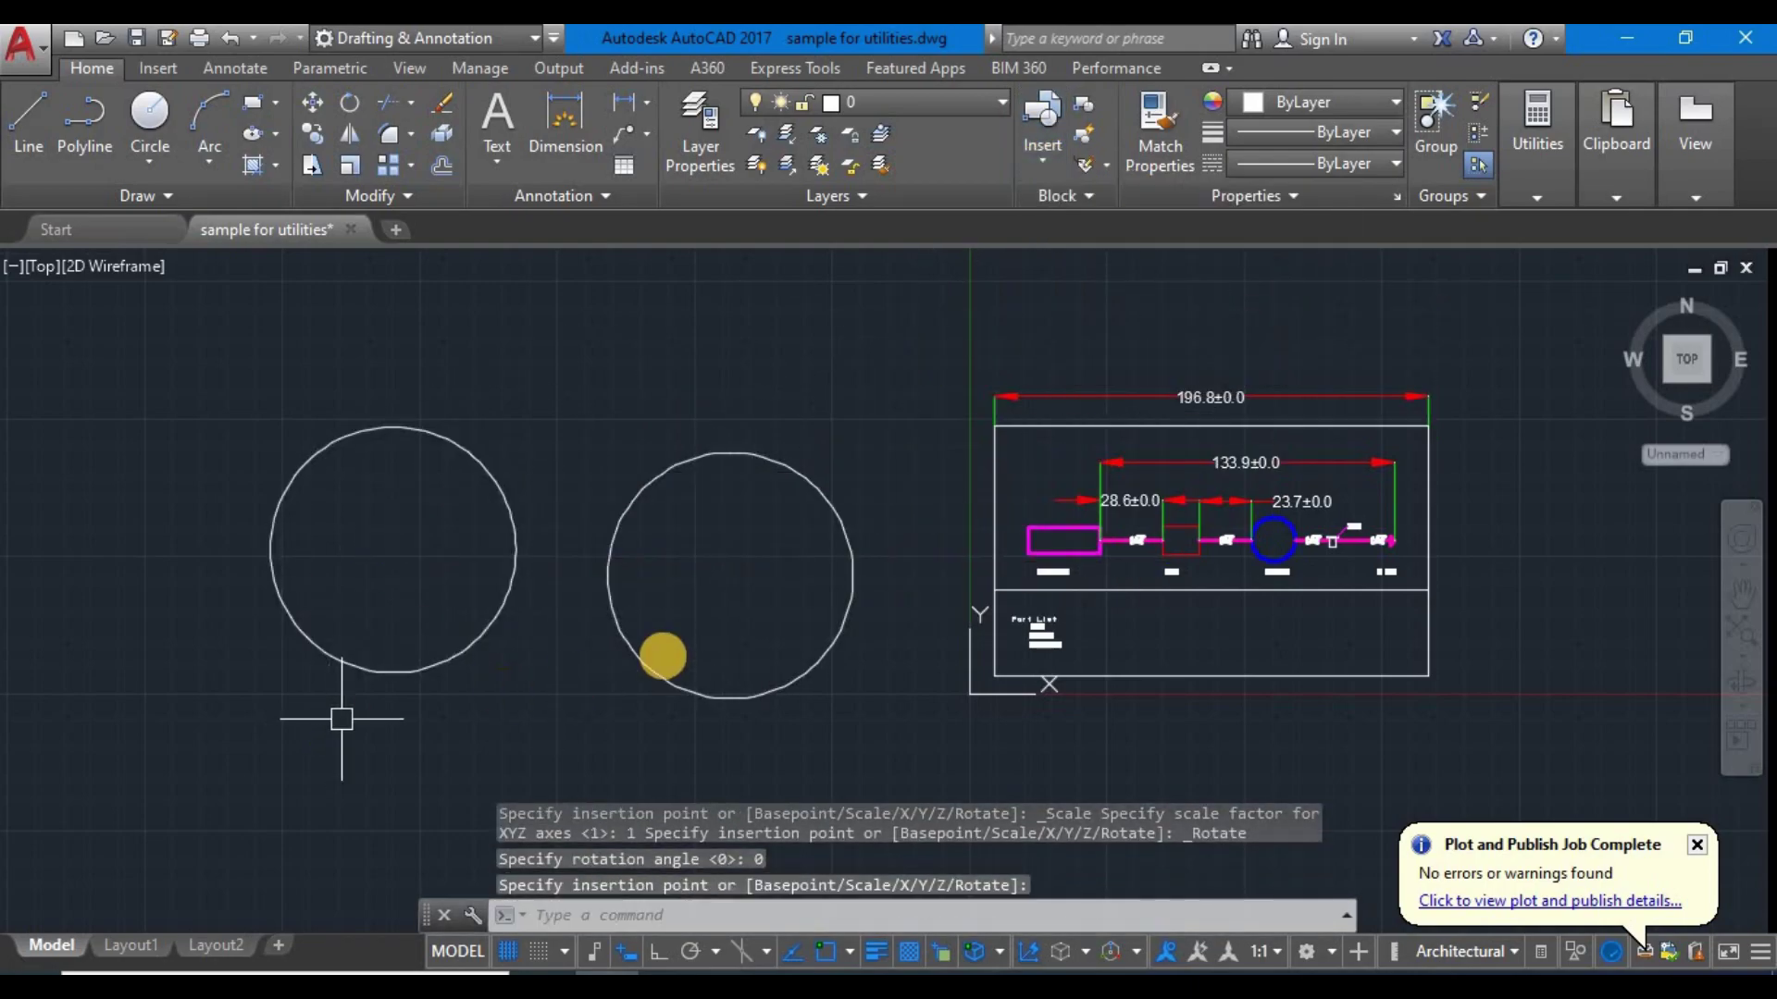
# - Erase the leftmost circle block, keeping the one nearer the piping layout
pyautogui.press('Escape')
pyautogui.press('Escape')
pyautogui.click(770, 409)
pyautogui.click(455, 544)
pyautogui.press('Escape')
pyautogui.press('Escape')
pyautogui.click(548, 369)
pyautogui.click(382, 534)
pyautogui.press('Delete')
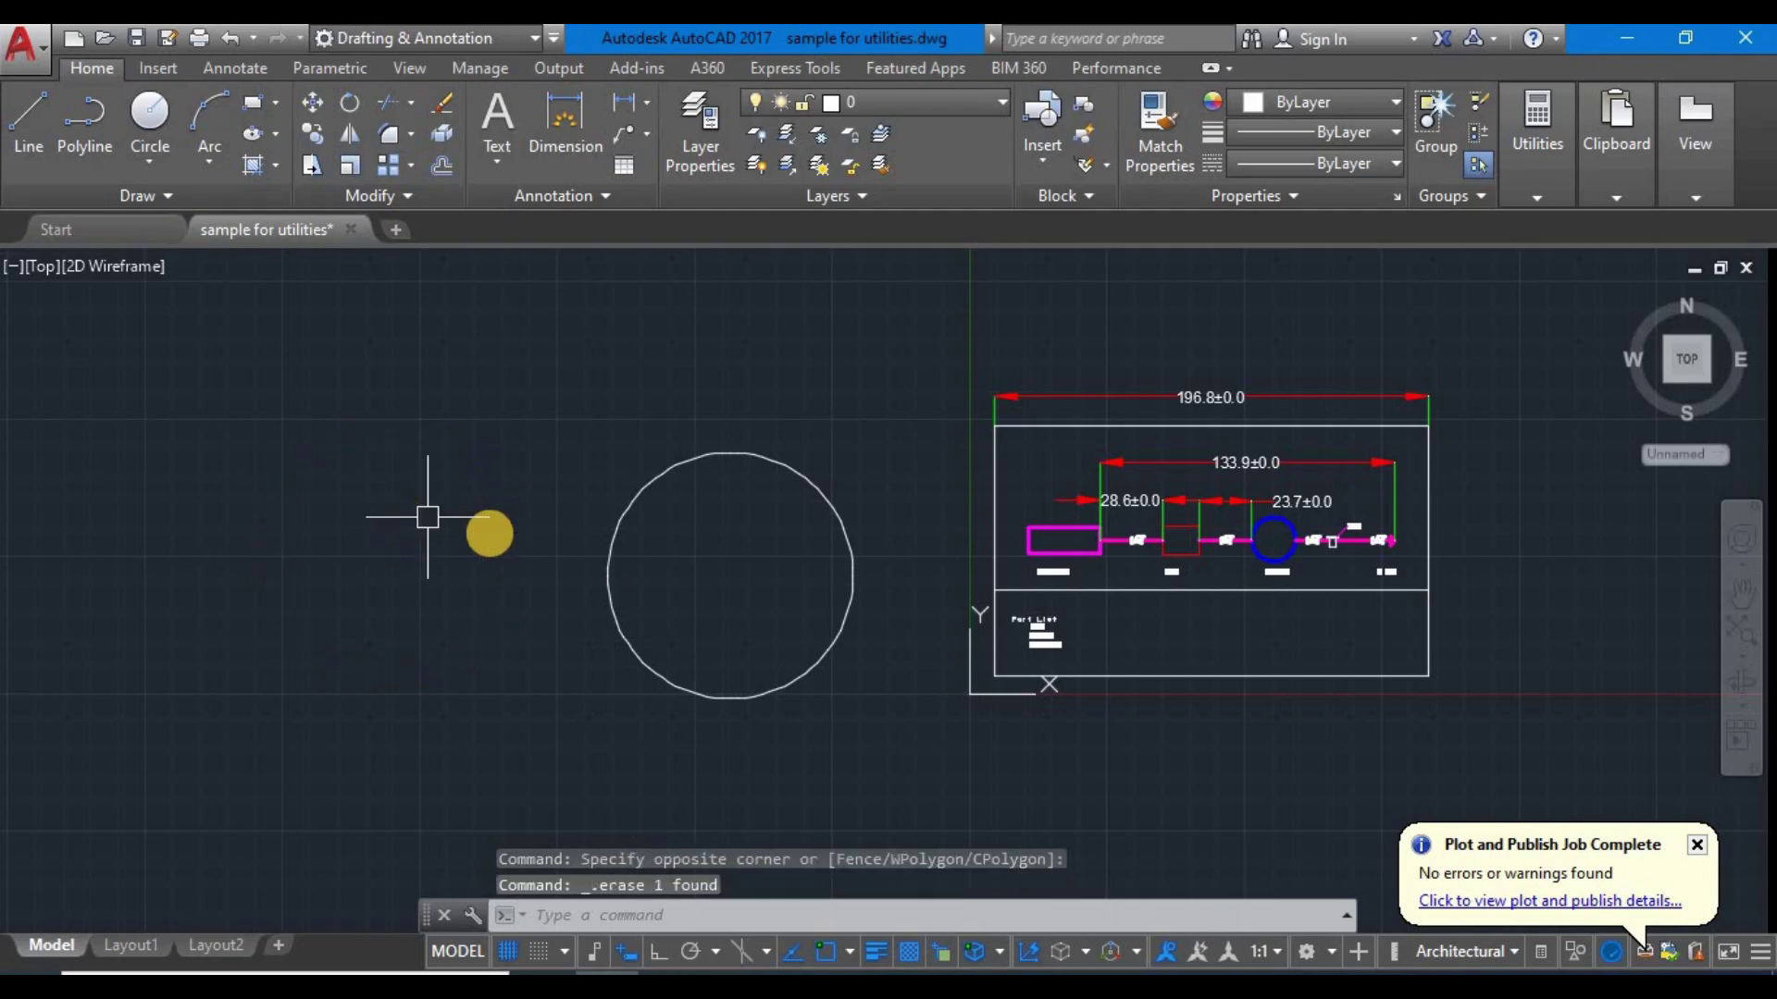
pyautogui.press('Escape')
pyautogui.press('Escape')
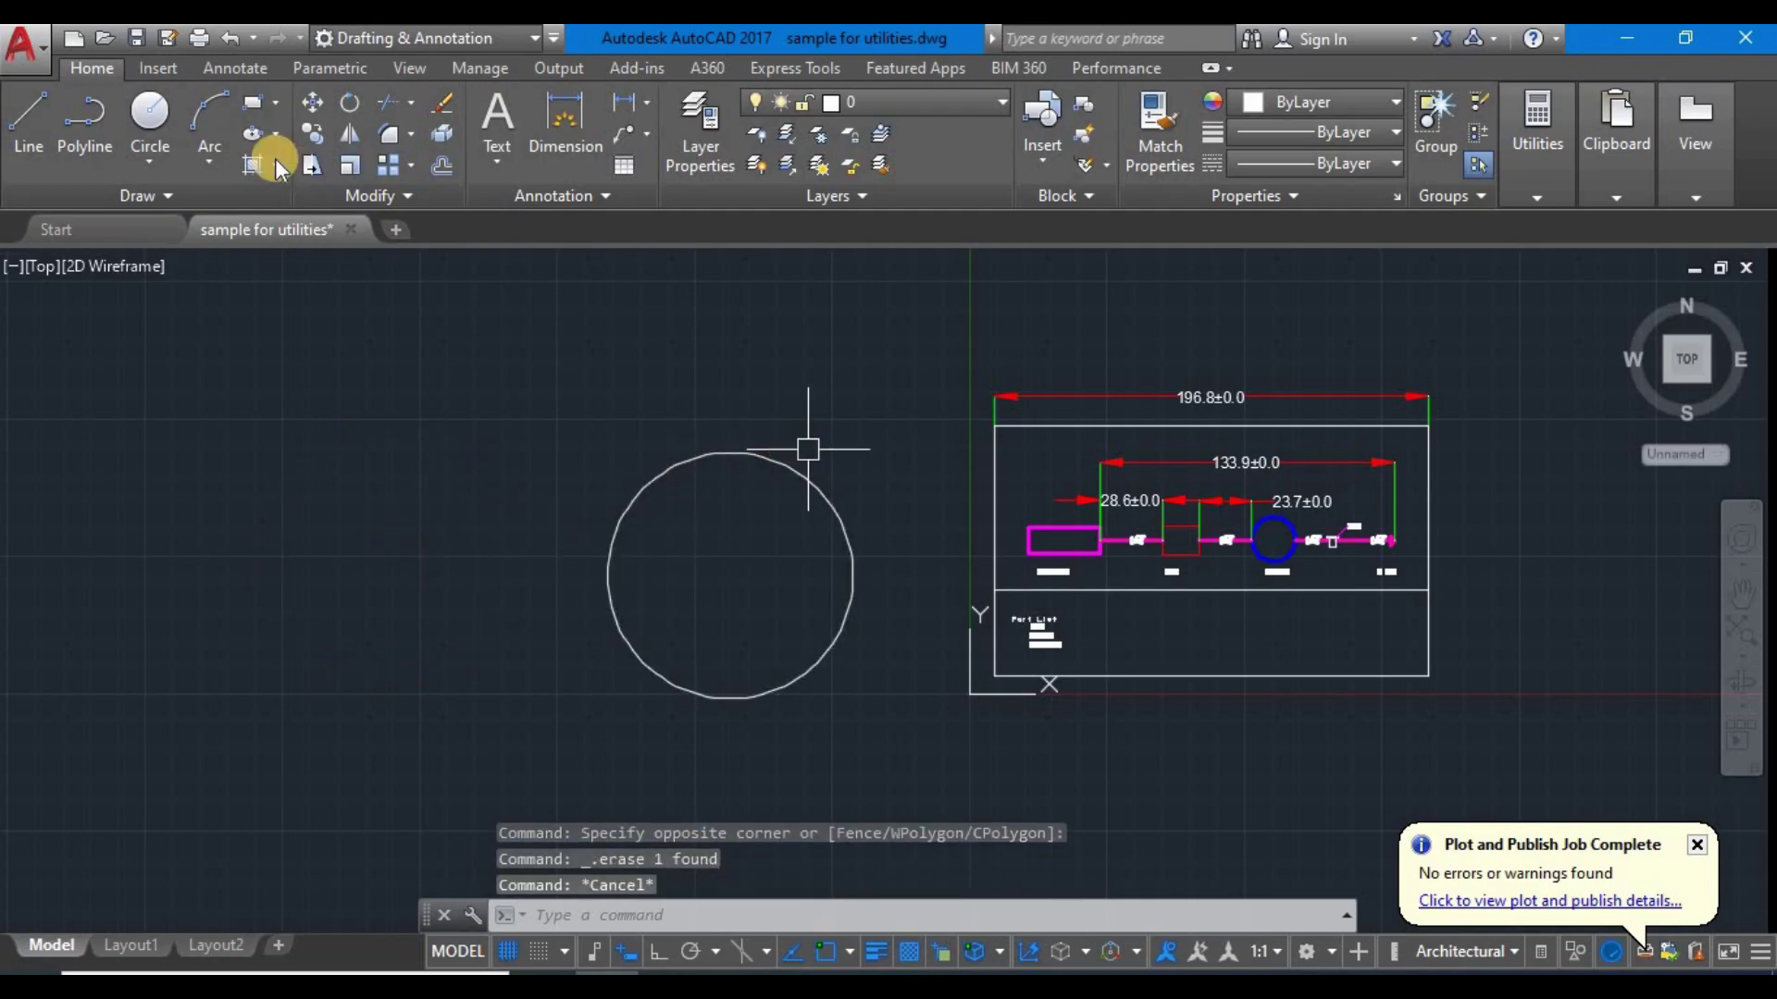
# - Save the drawing and save a copy of it to the desktop as 22 sample for utilities.dwg
pyautogui.click(140, 37)
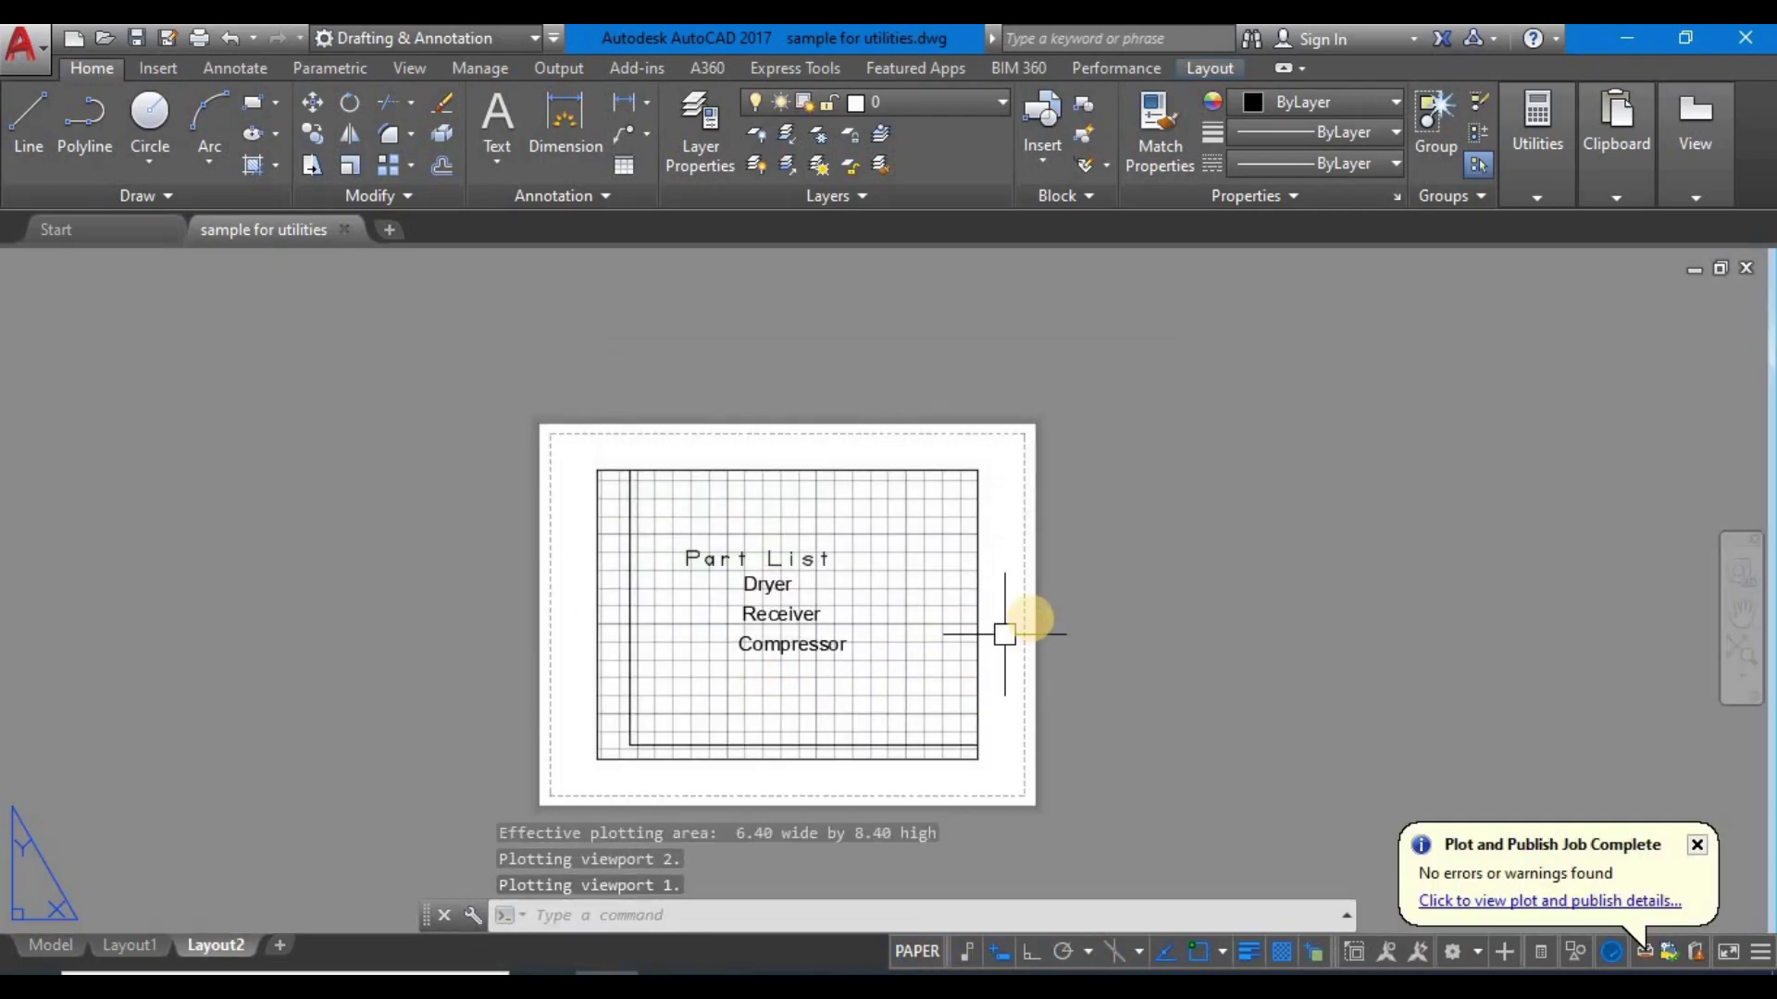
pyautogui.click(28, 44)
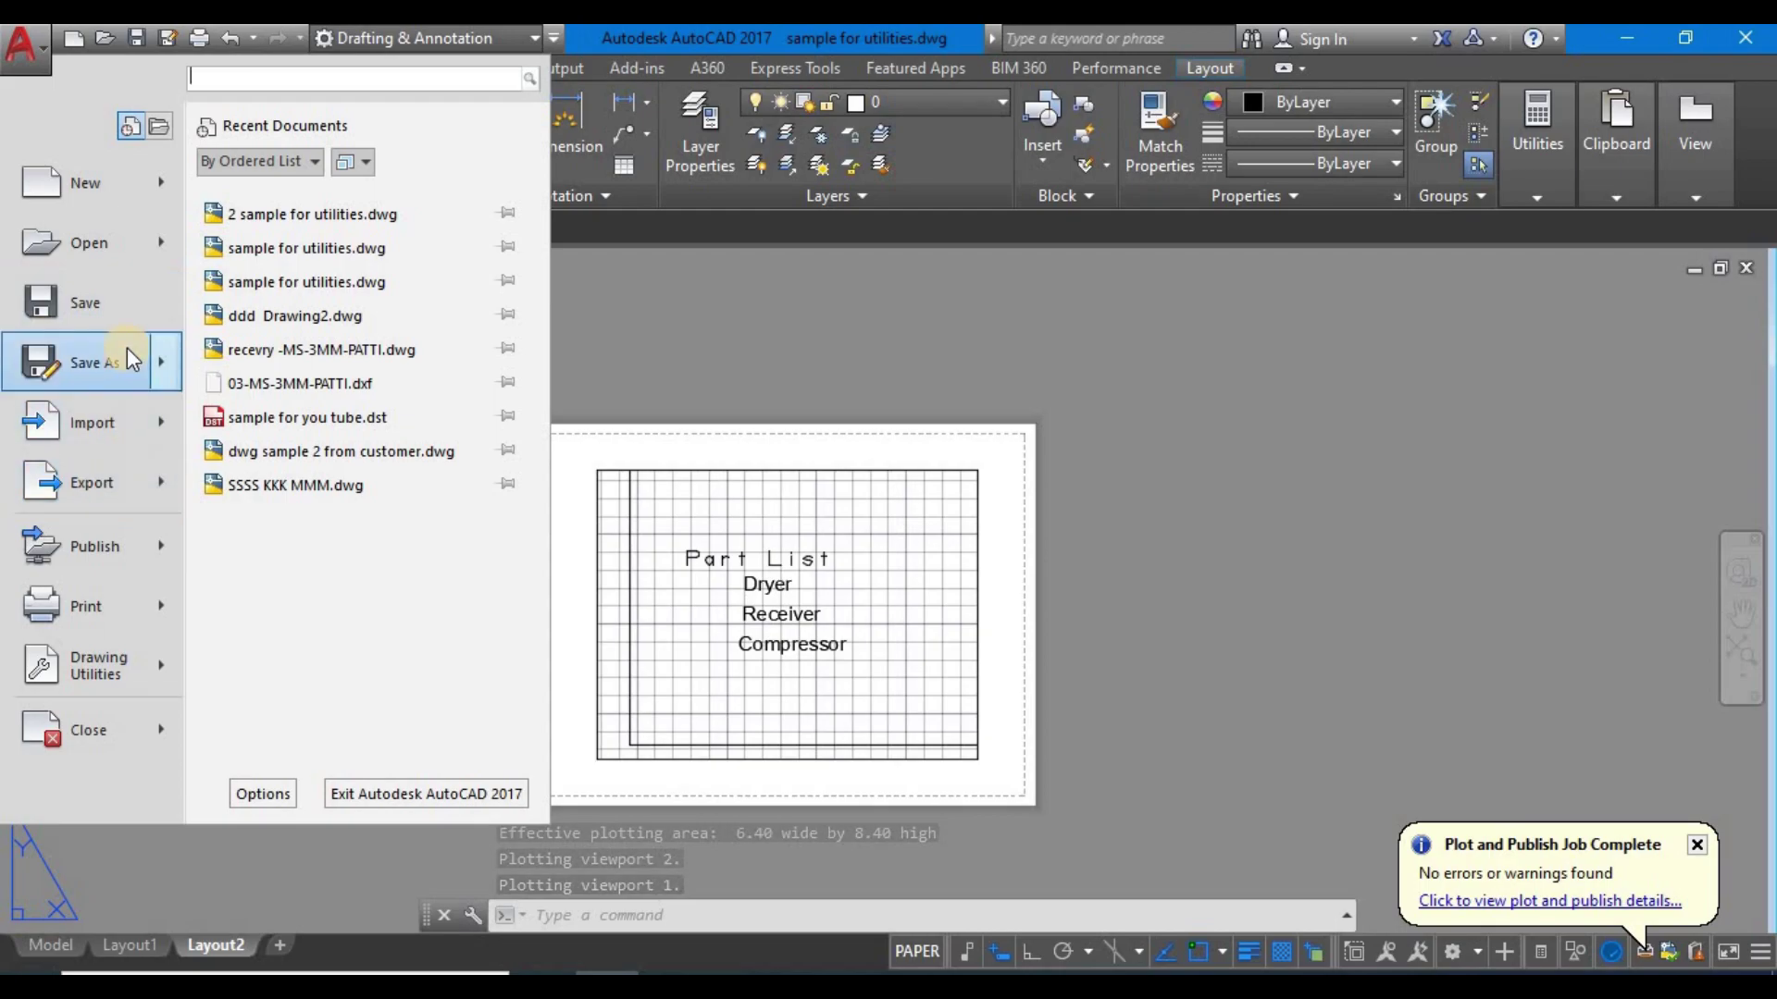
pyautogui.moveTo(135, 350)
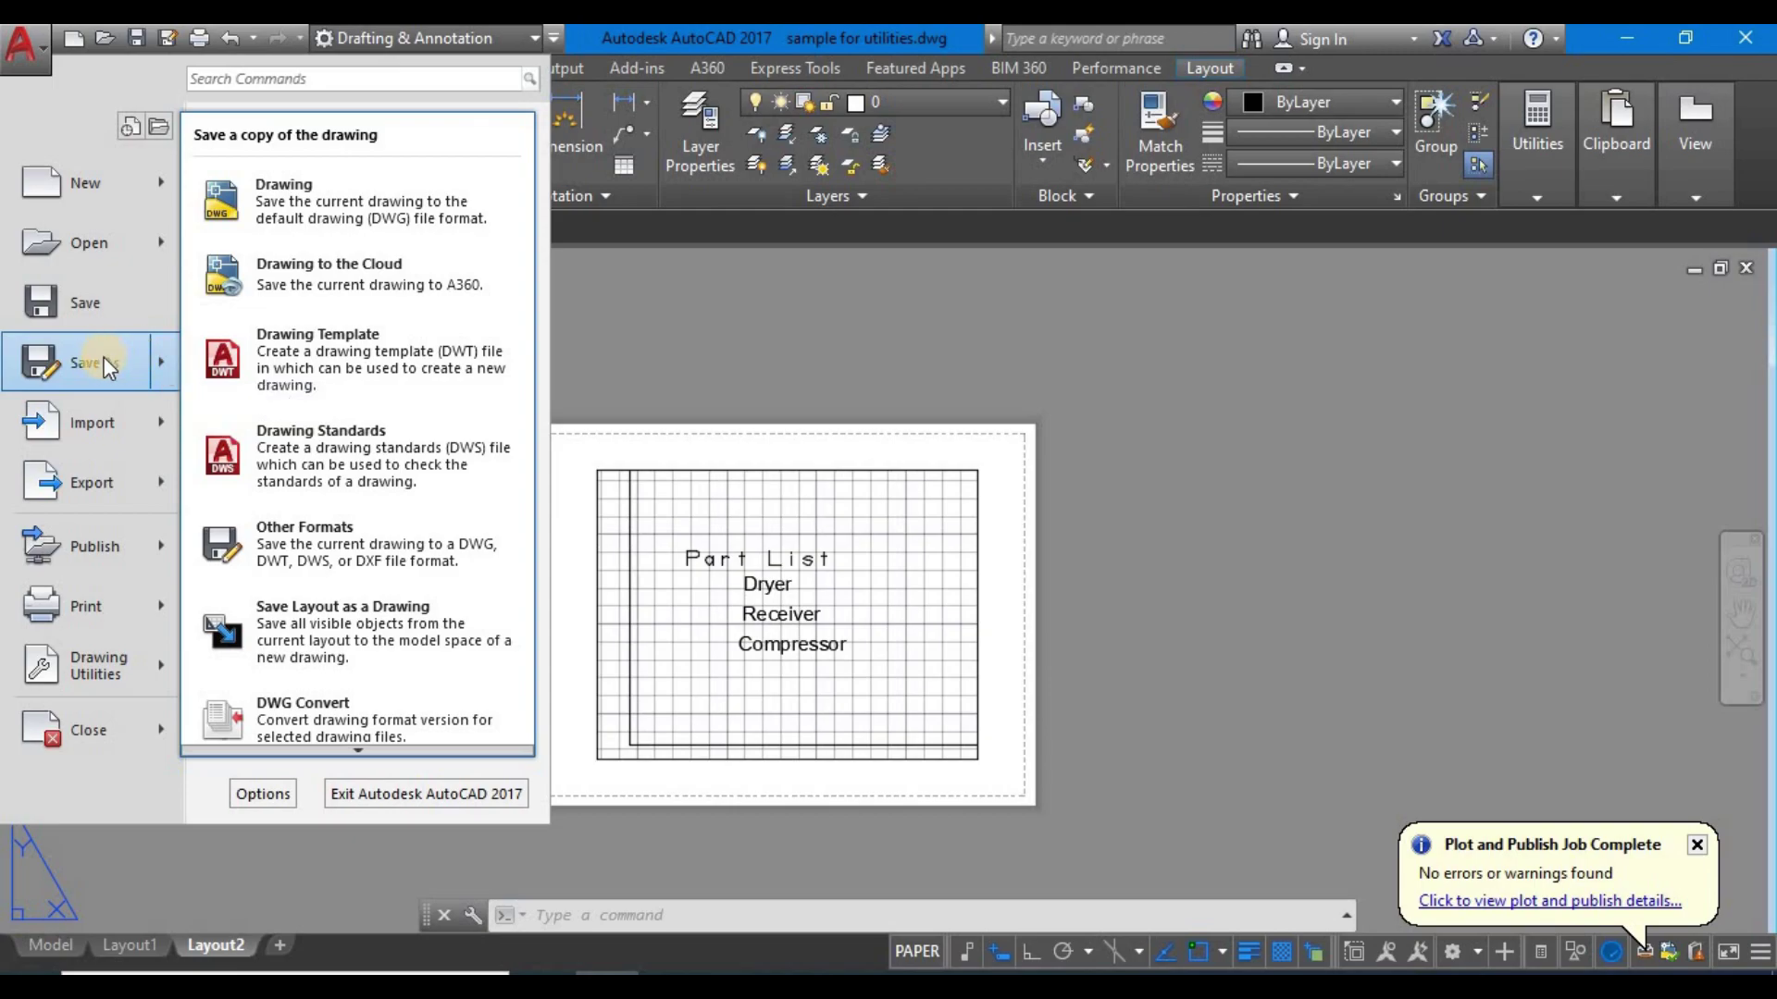
pyautogui.click(290, 191)
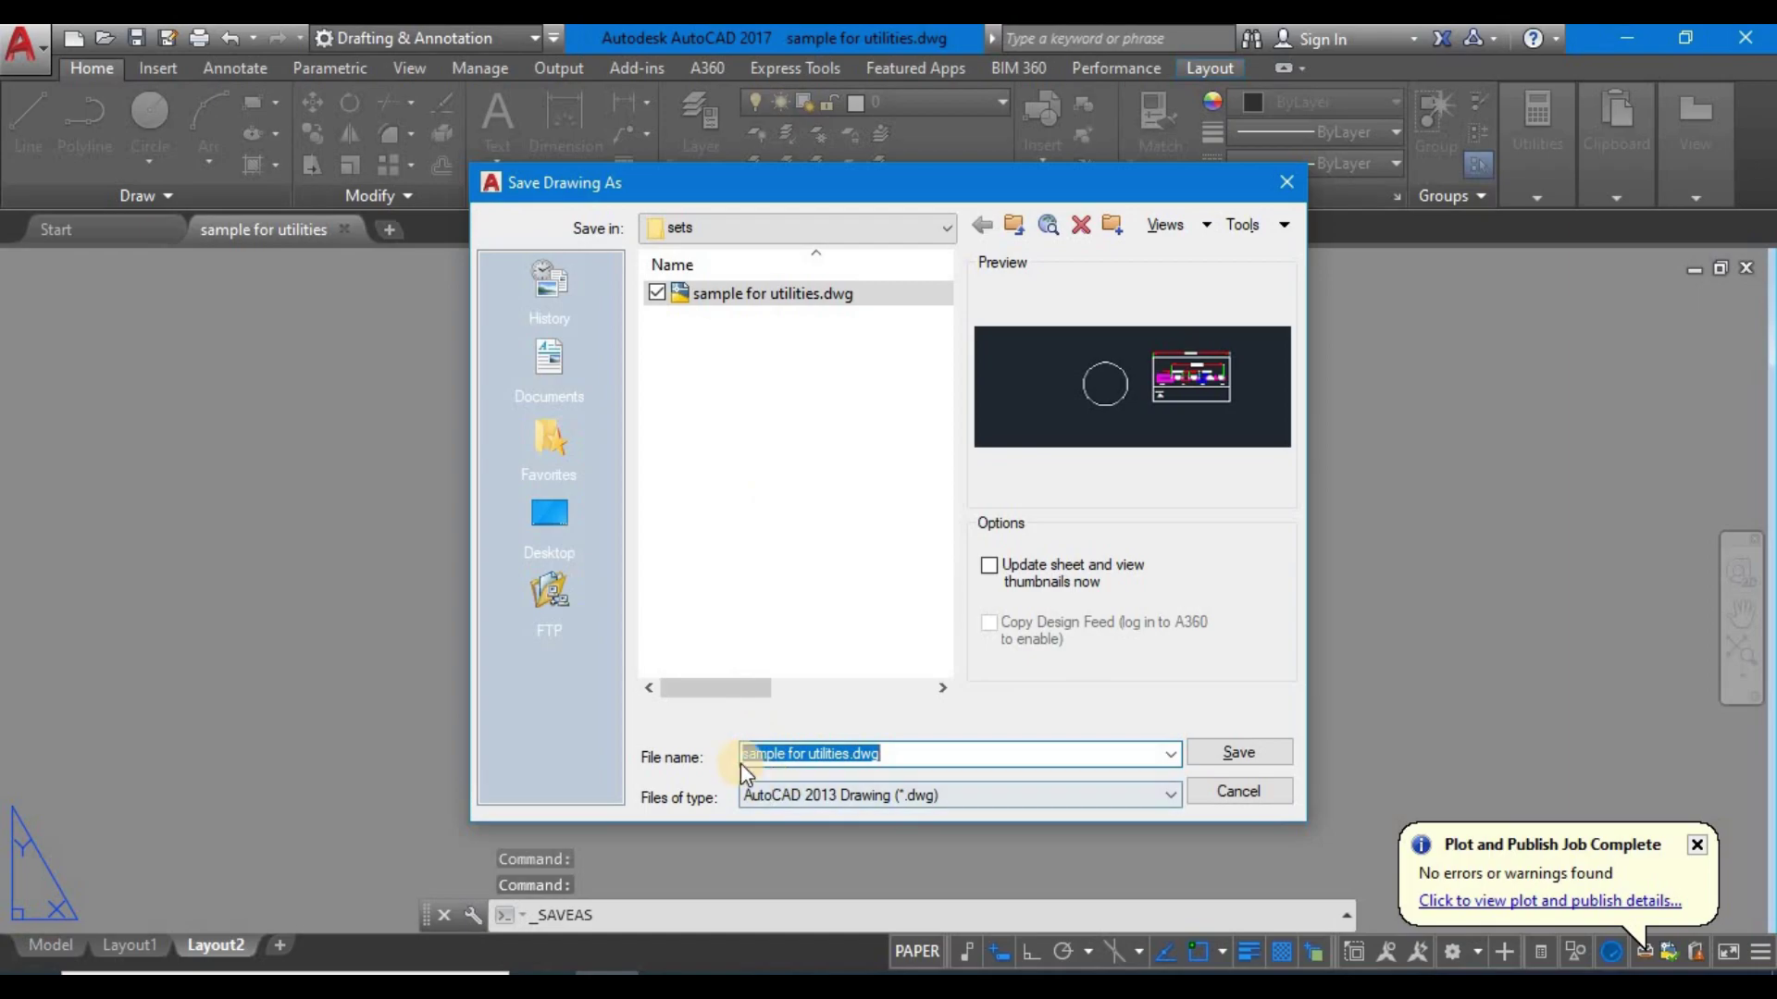
pyautogui.click(741, 763)
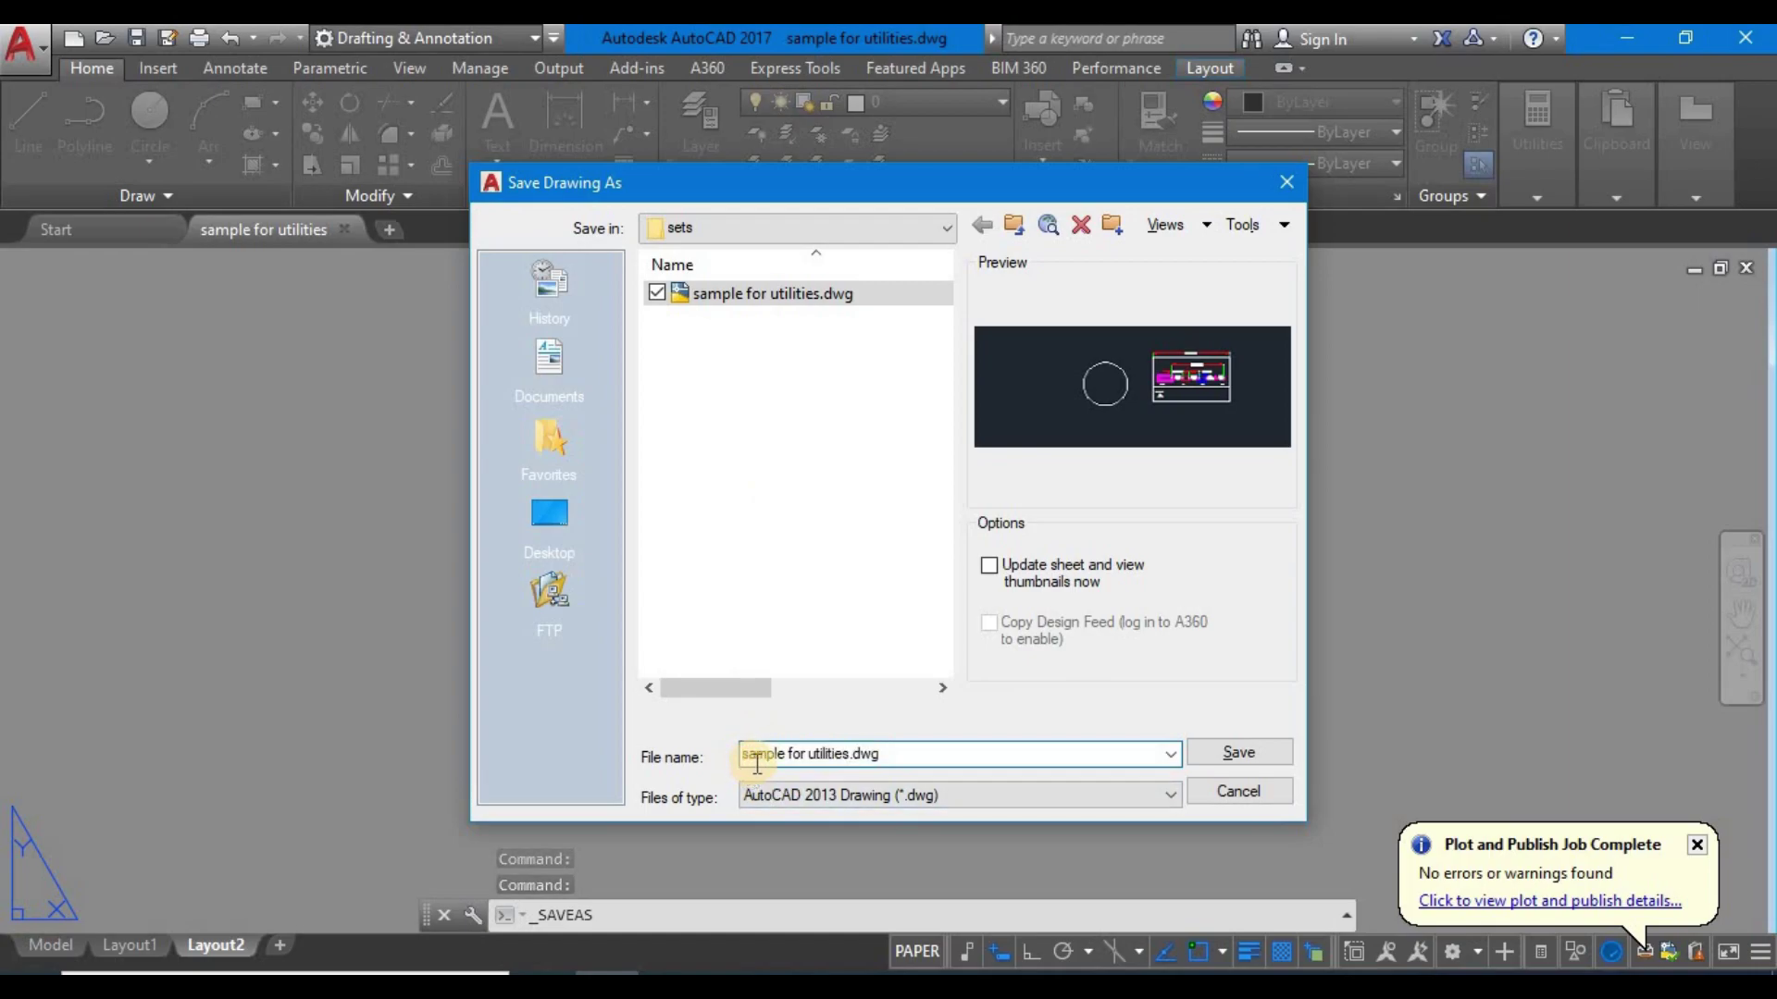
pyautogui.click(546, 520)
pyautogui.click(1238, 749)
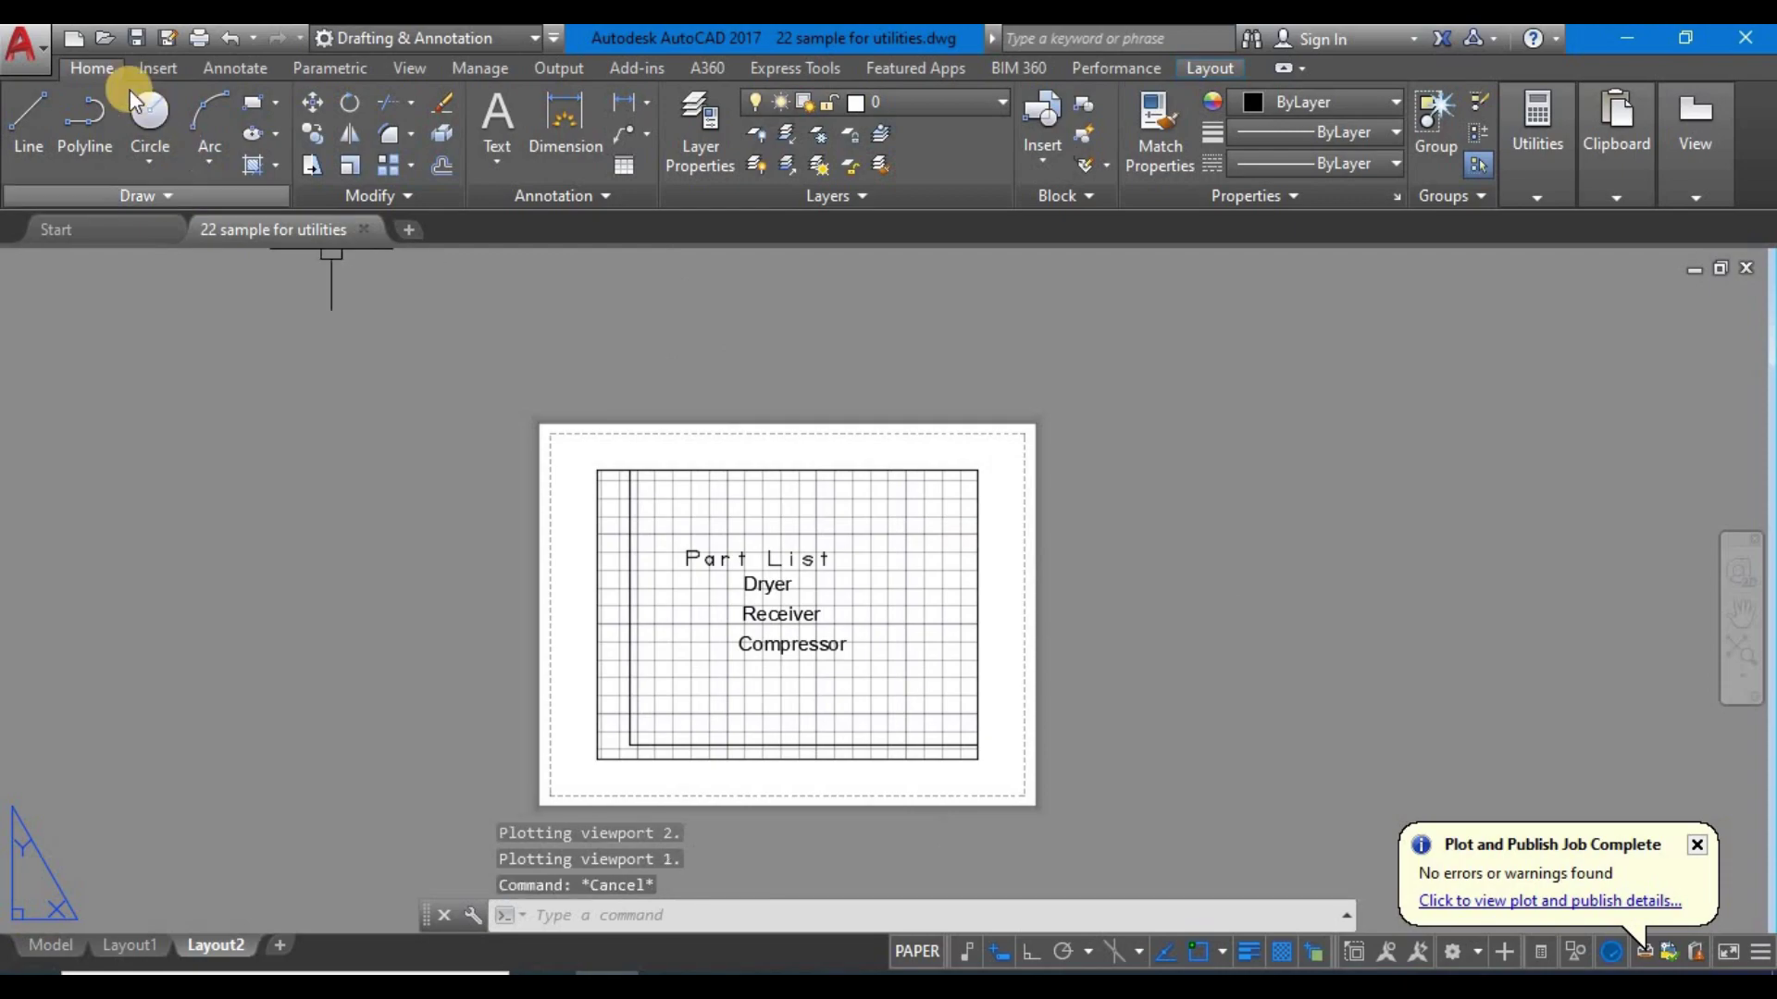
pyautogui.press('Escape')
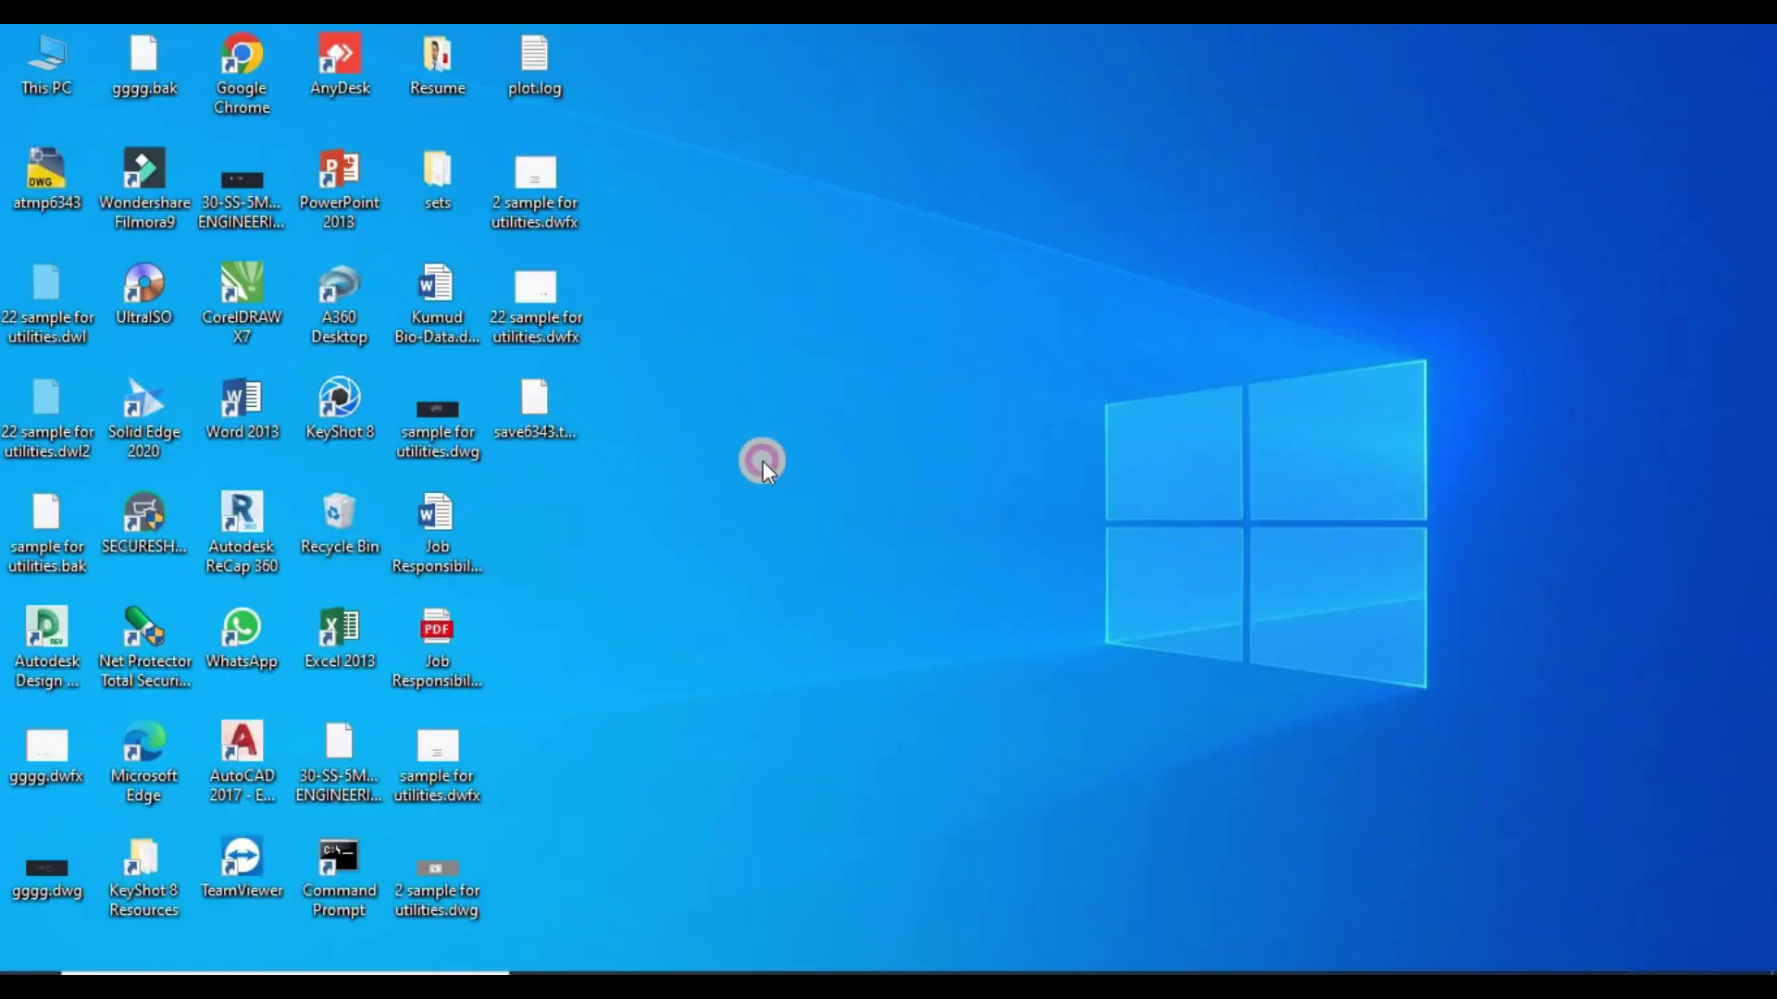
# - Refresh the Windows desktop and check the file size of 22 sample for utilities.dwg
pyautogui.rightClick(757, 332)
pyautogui.click(824, 410)
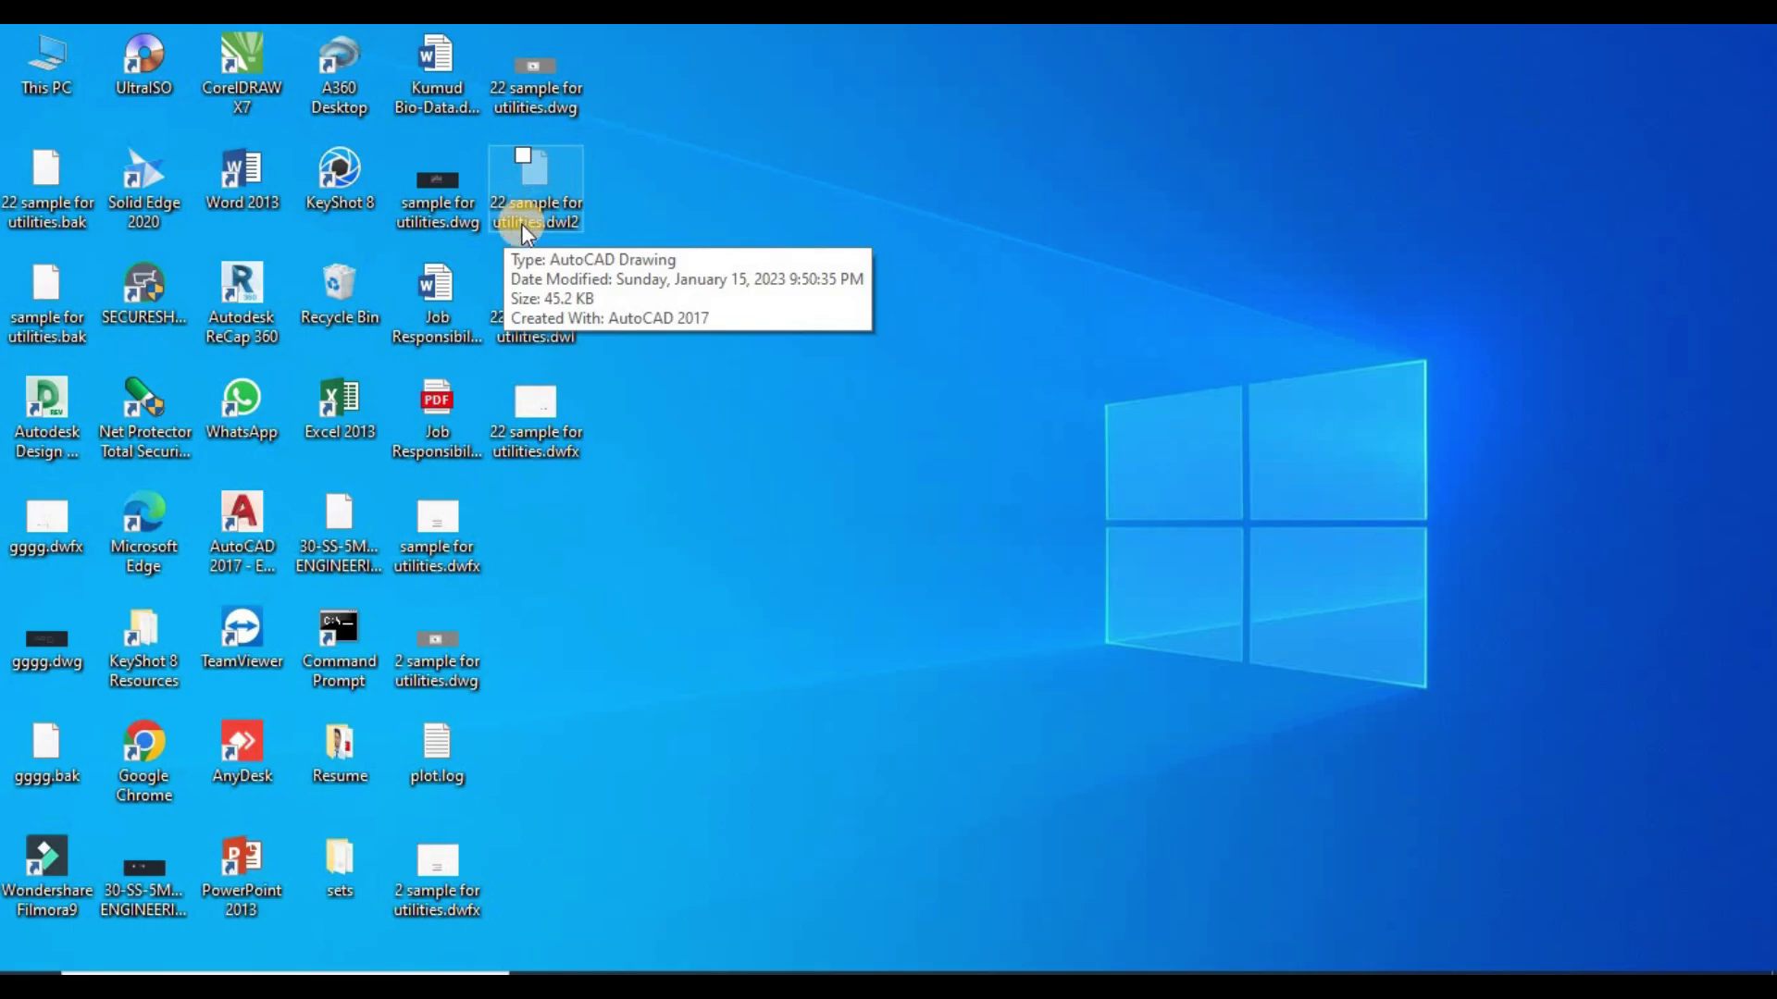
pyautogui.rightClick(514, 98)
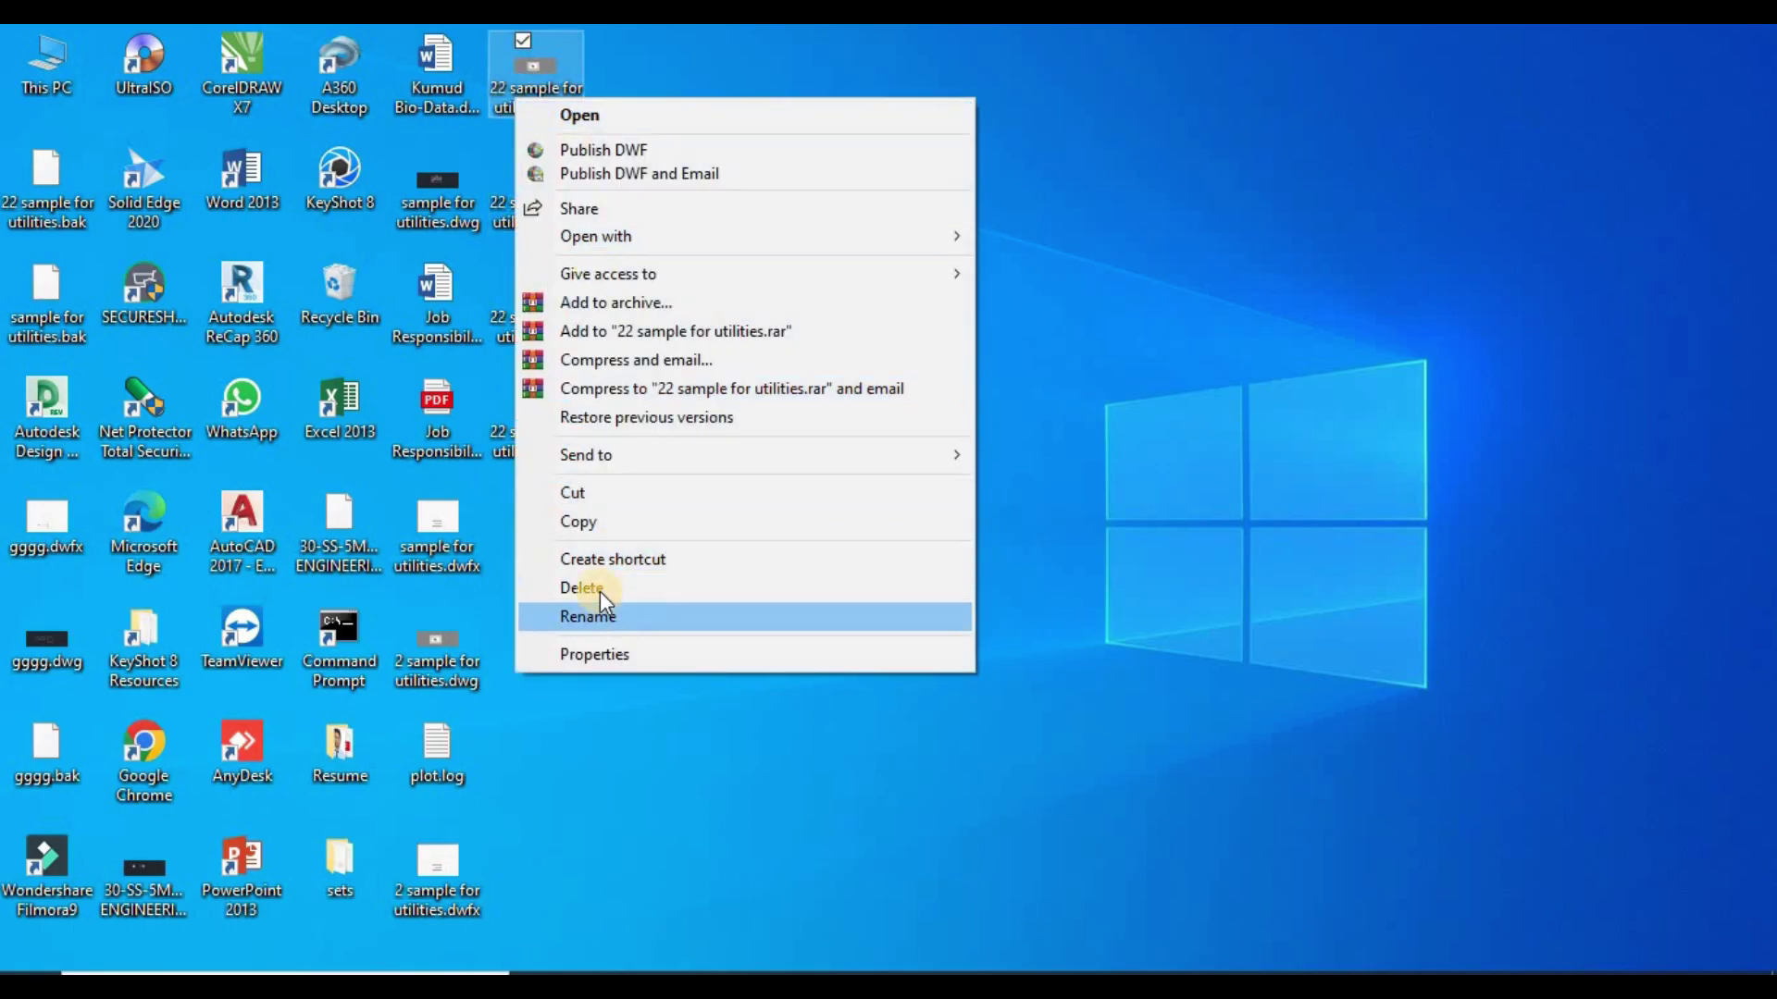
pyautogui.click(769, 46)
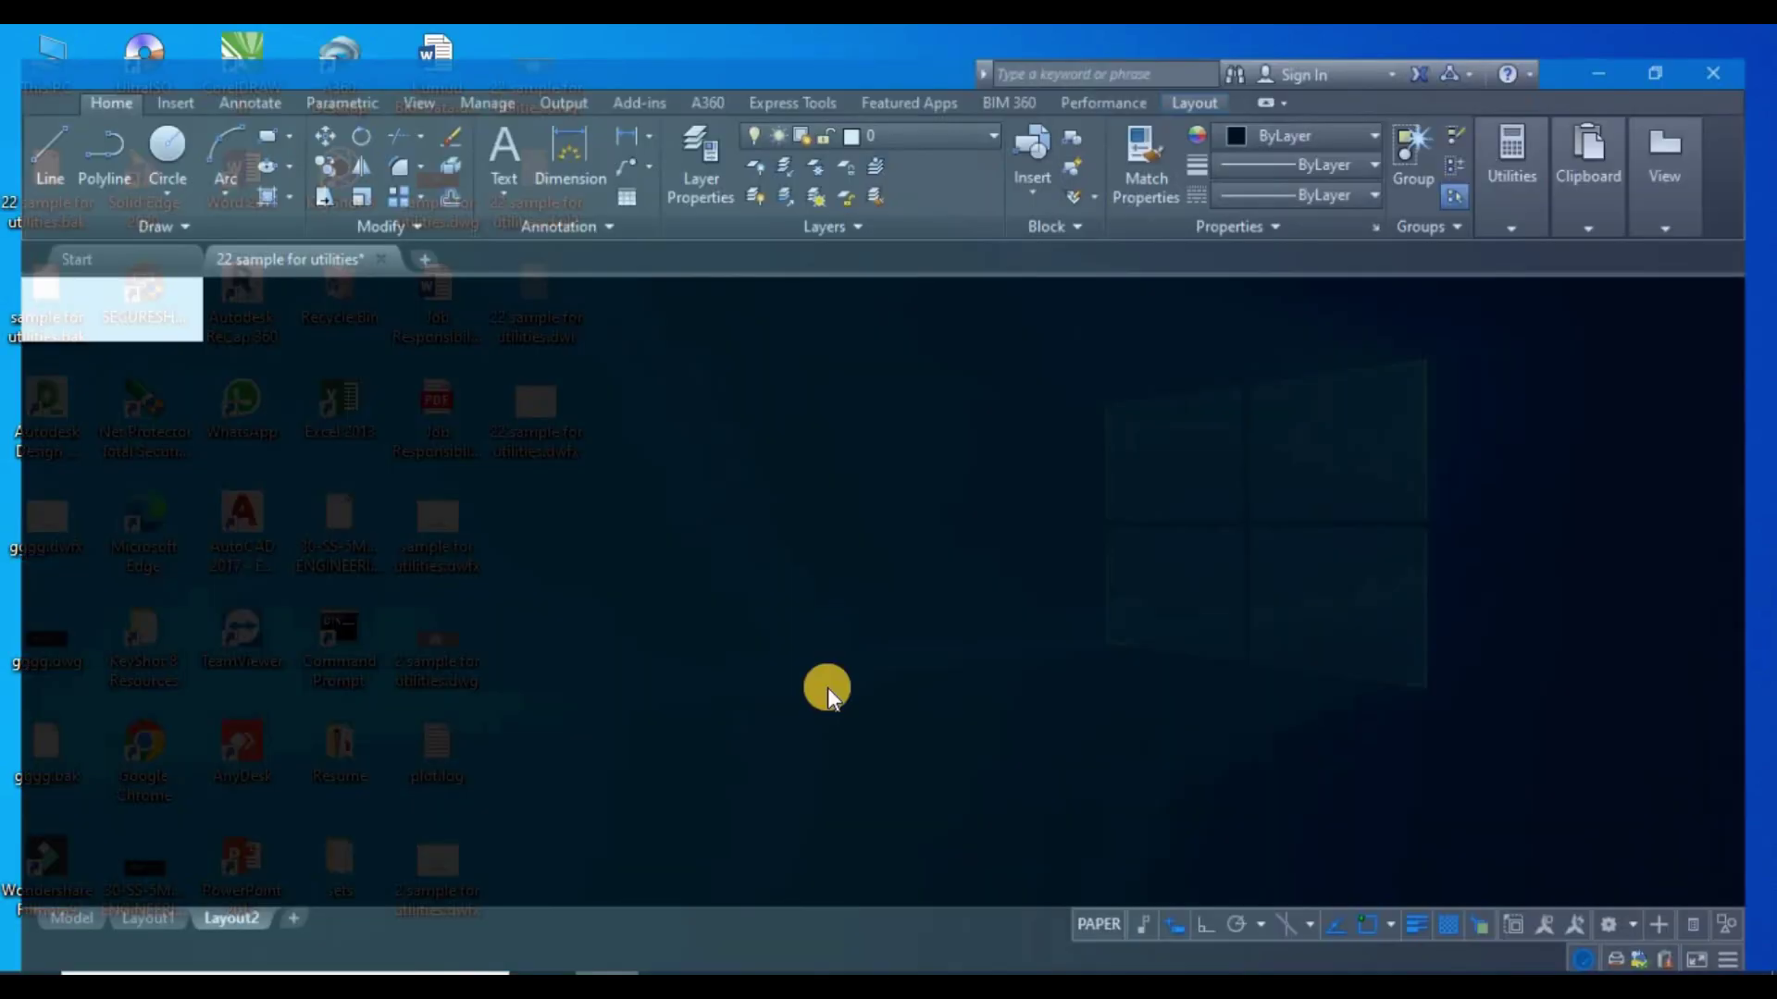
# - Switch back to AutoCAD and erase the circle block left of the piping layout in model space
pyautogui.scroll(-5, 706, 604)
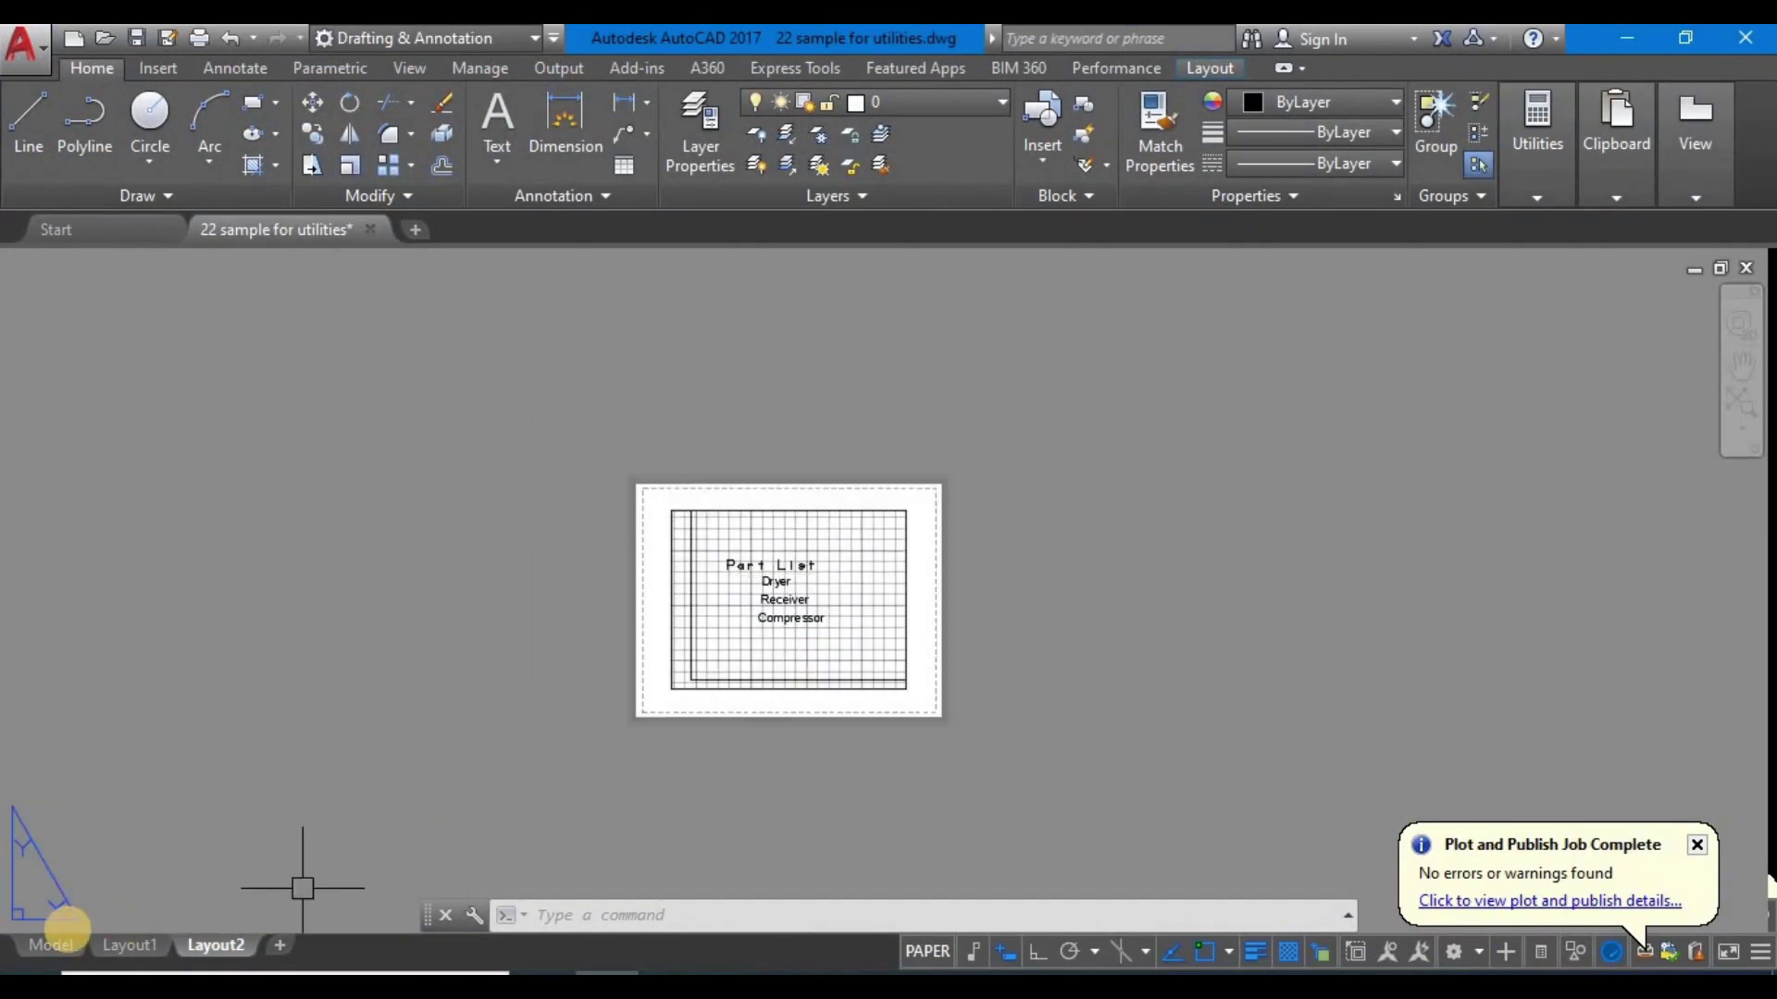
pyautogui.click(46, 944)
pyautogui.scroll(-3, 884, 583)
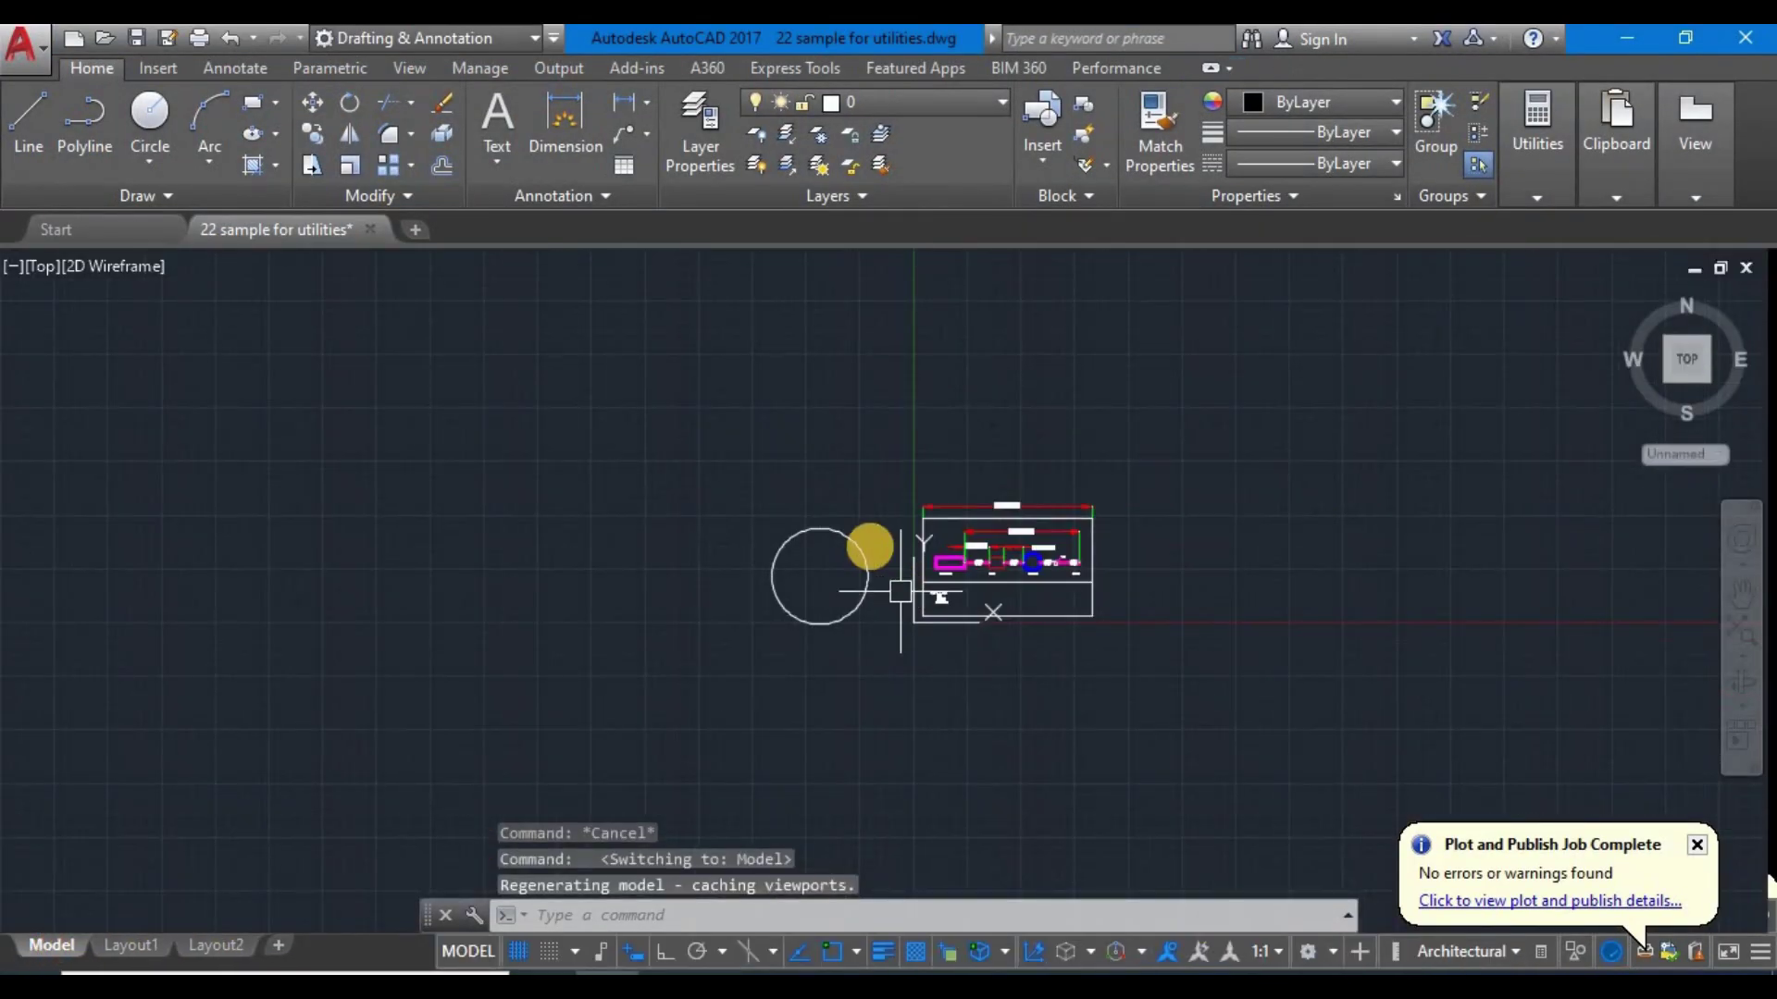
pyautogui.scroll(5, 870, 542)
pyautogui.click(833, 440)
pyautogui.click(662, 598)
pyautogui.press('Delete')
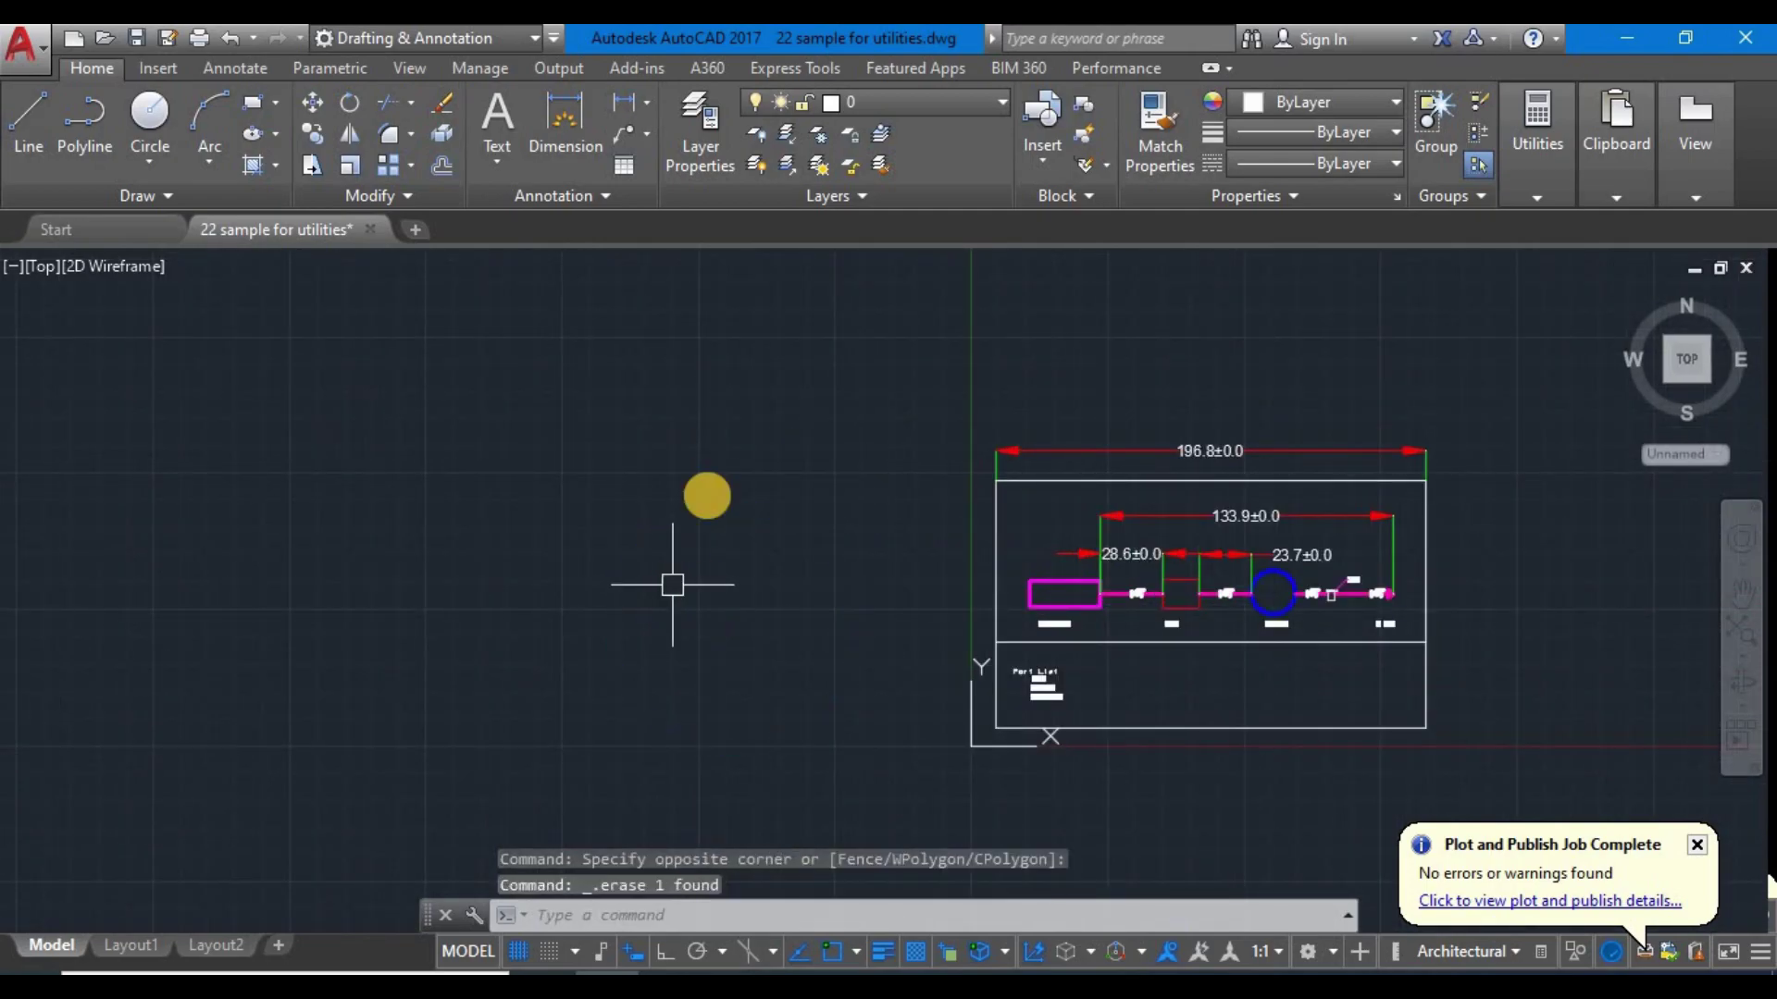
# - Examine the layer list, the compressor piping layout and the blocks available for insertion for unused items
pyautogui.click(891, 102)
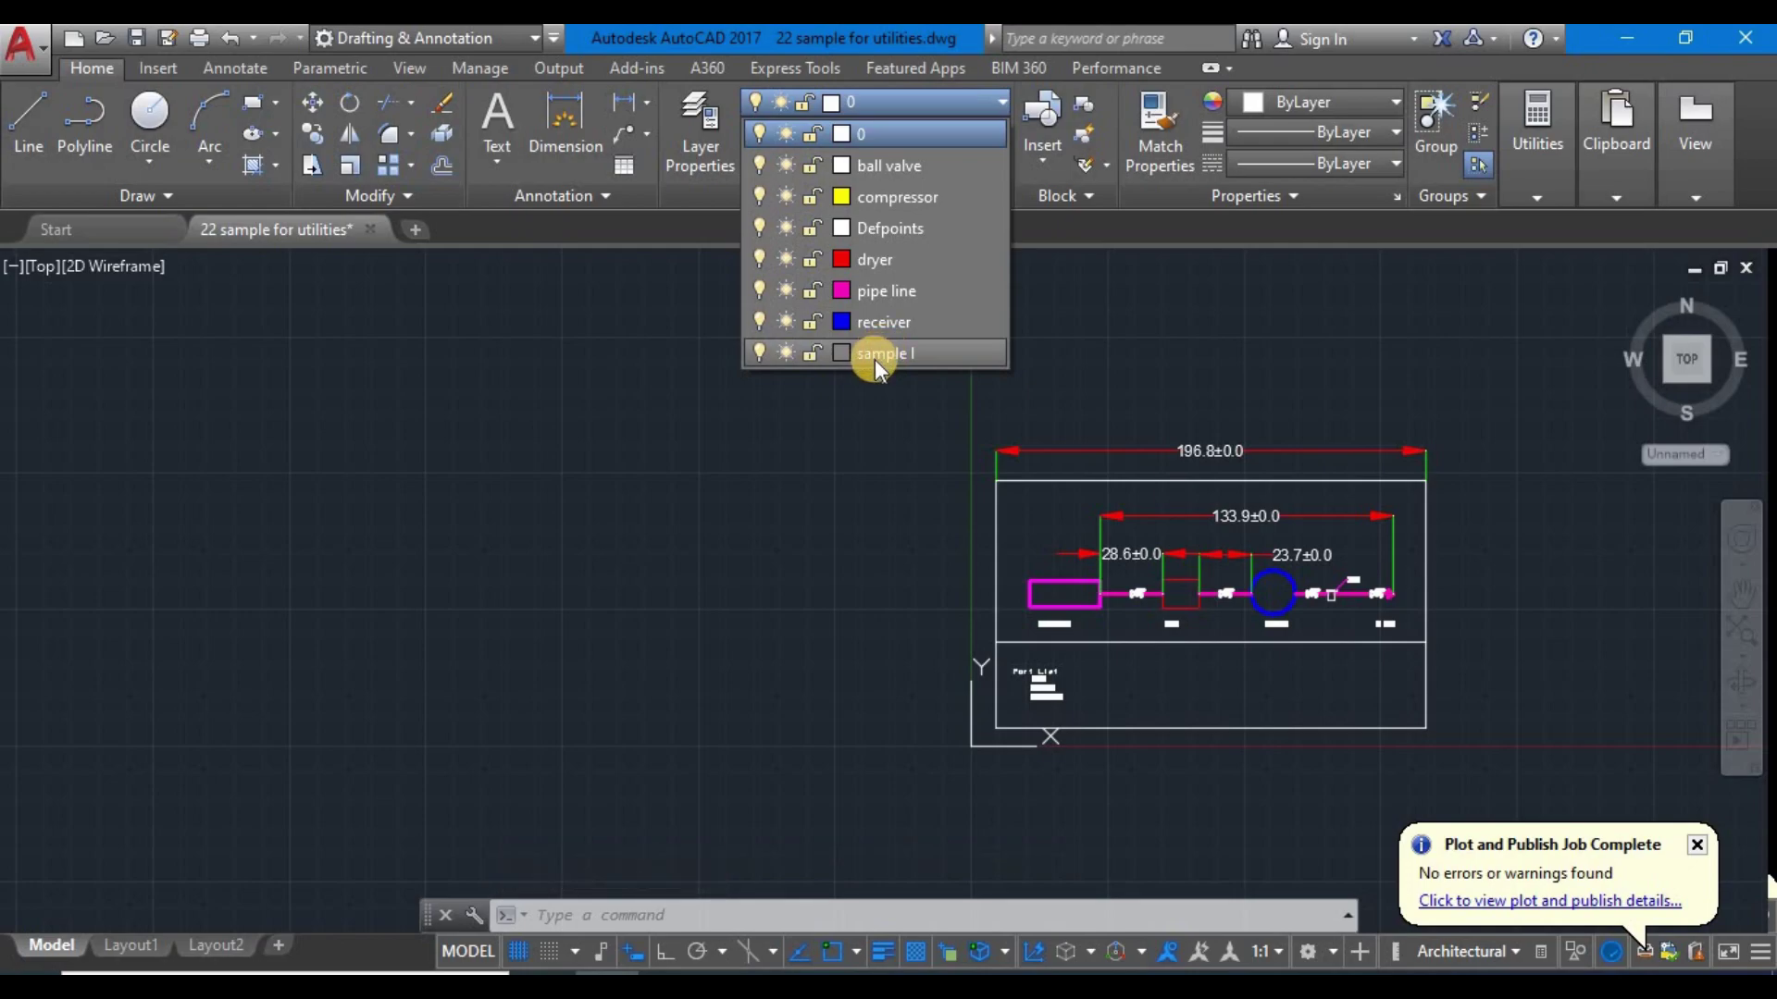
pyautogui.moveTo(1428, 537); pyautogui.dragTo(976, 520, button='middle')
pyautogui.scroll(-2, 1124, 530)
pyautogui.scroll(2, 965, 553)
pyautogui.scroll(-2, 1138, 548)
pyautogui.scroll(4, 1138, 472)
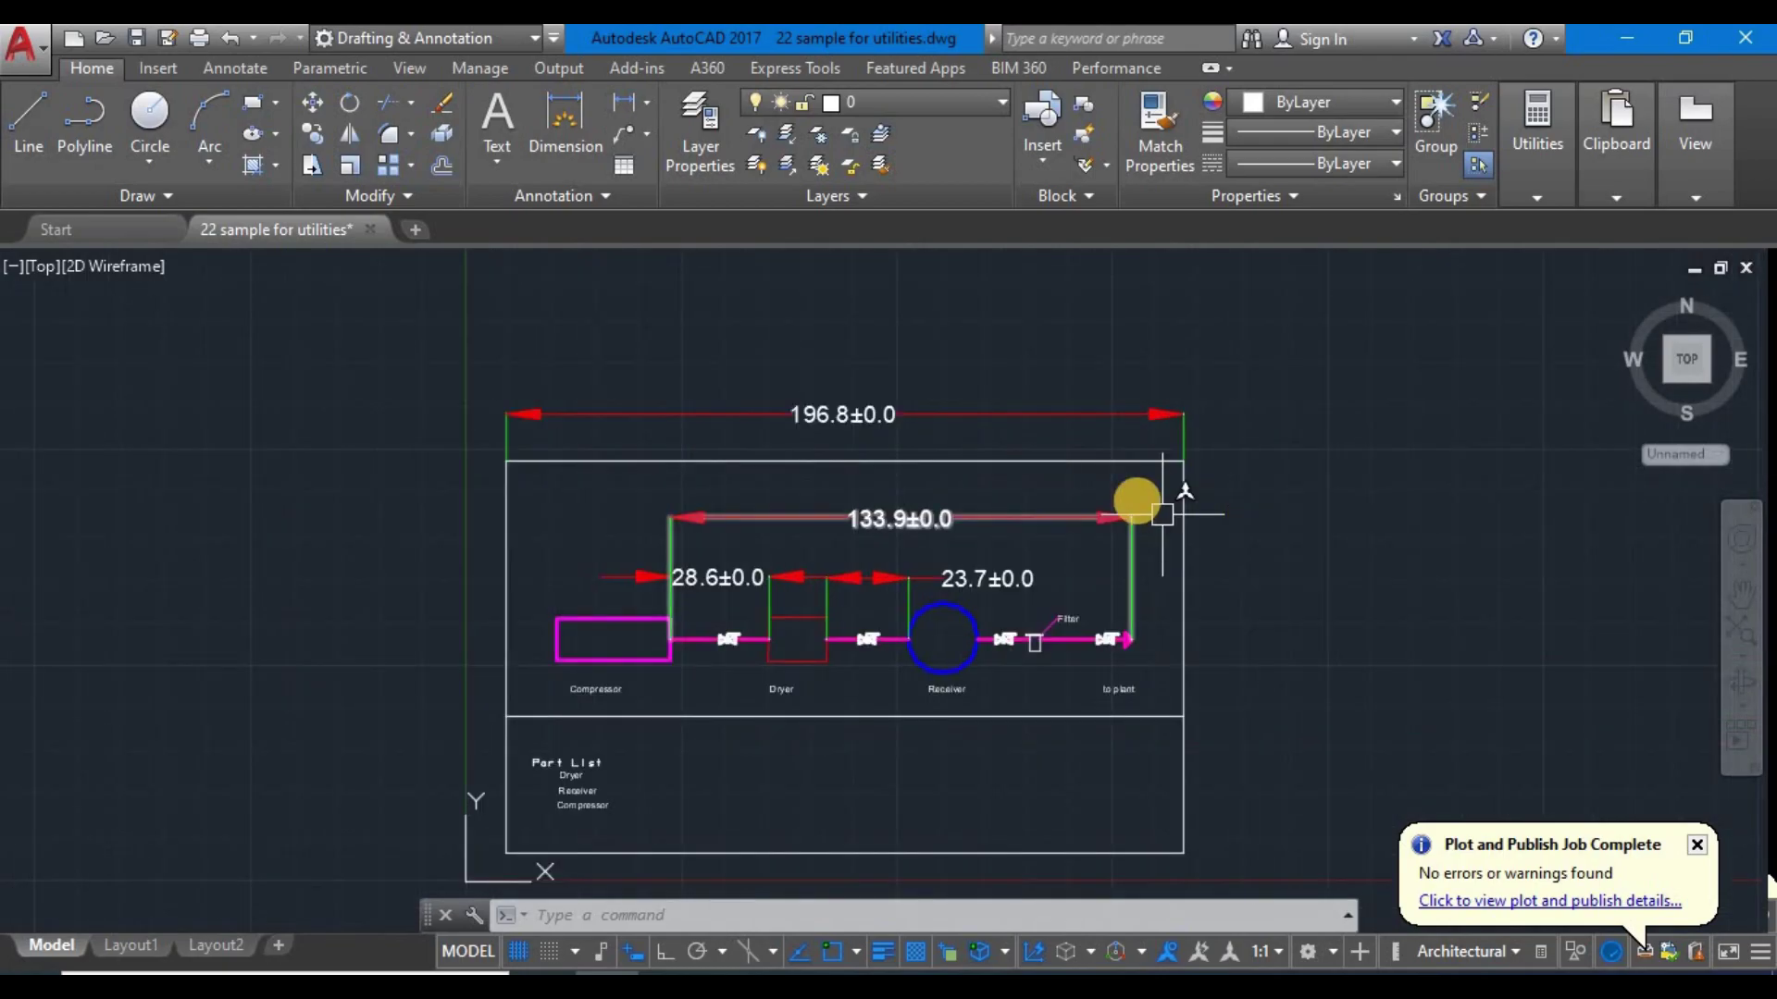
pyautogui.press('Escape')
pyautogui.press('Escape')
pyautogui.click(1047, 167)
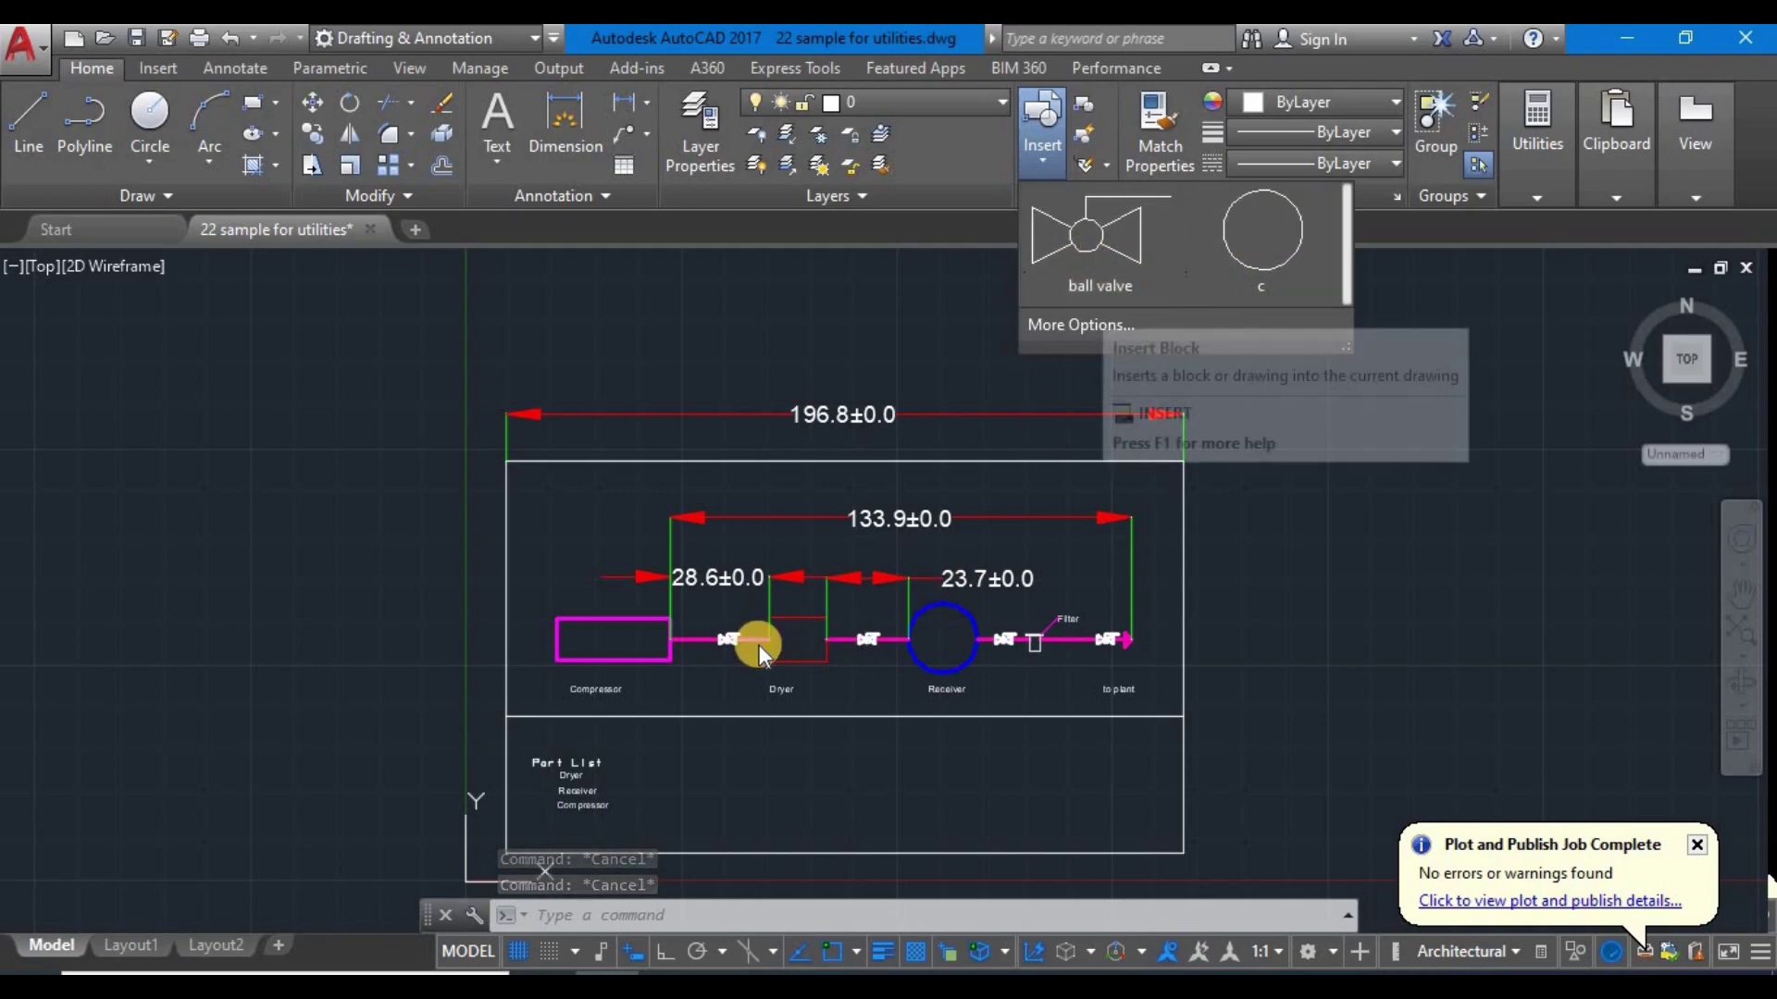
pyautogui.click(1213, 454)
pyautogui.click(863, 109)
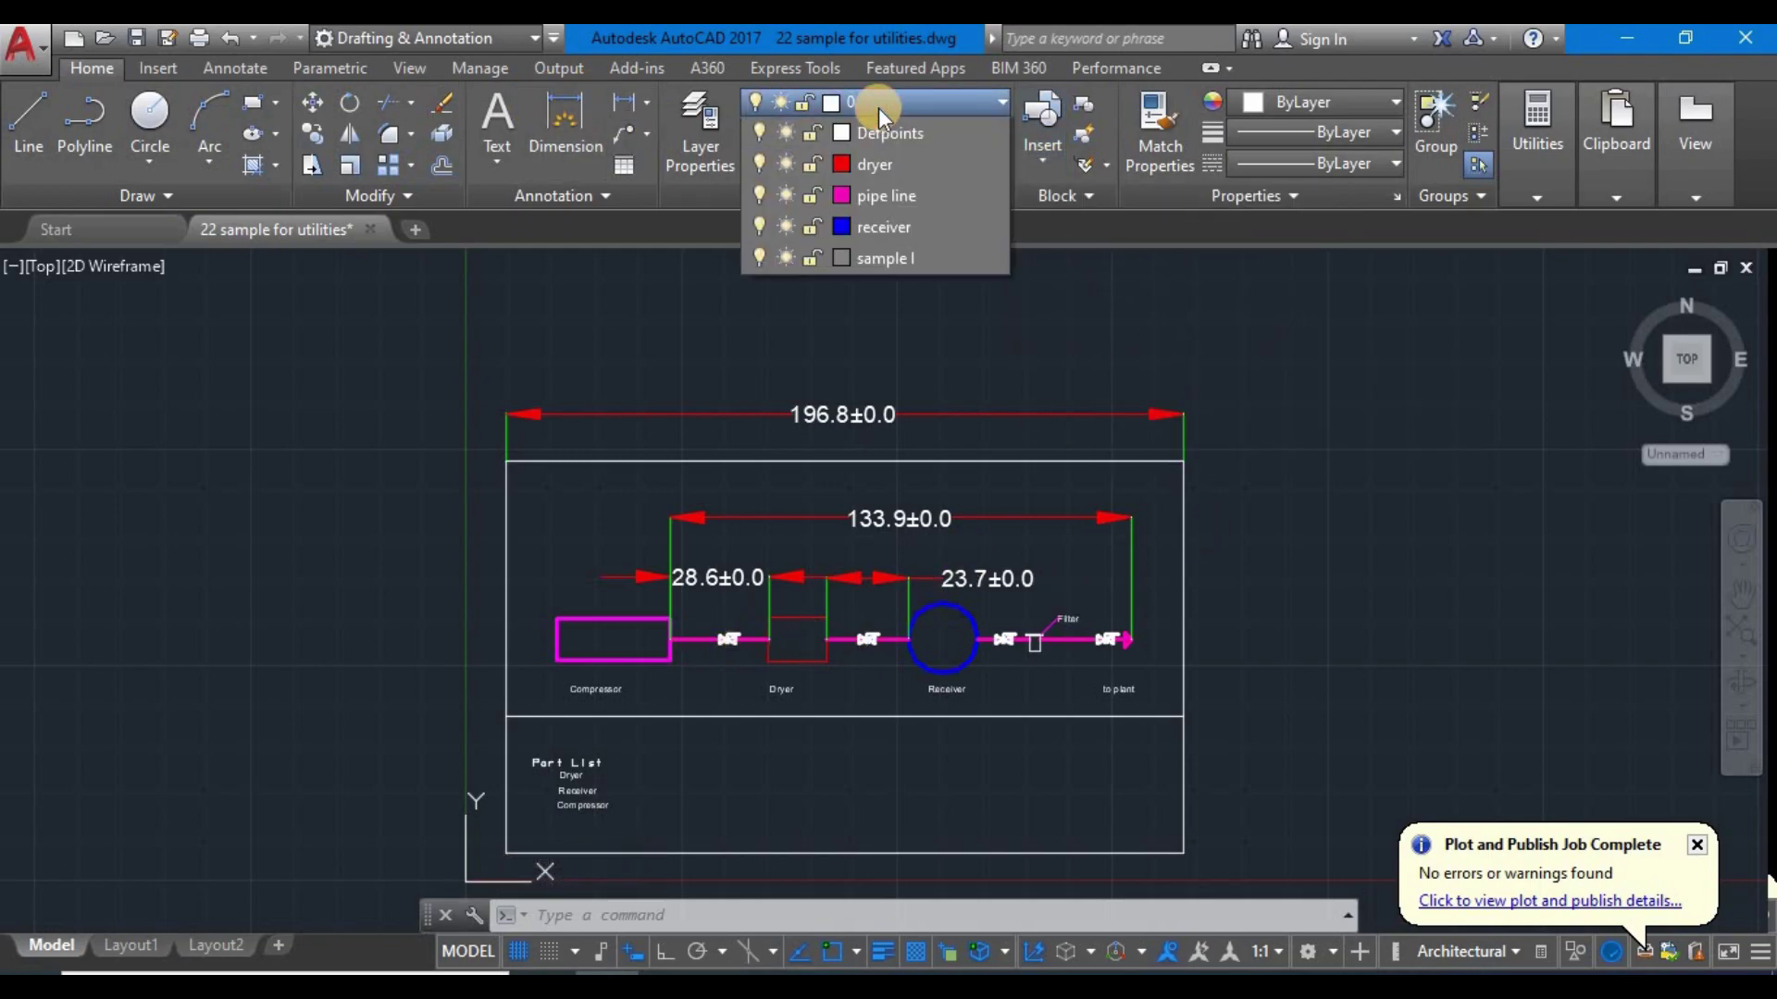
pyautogui.press('Escape')
pyautogui.press('Escape')
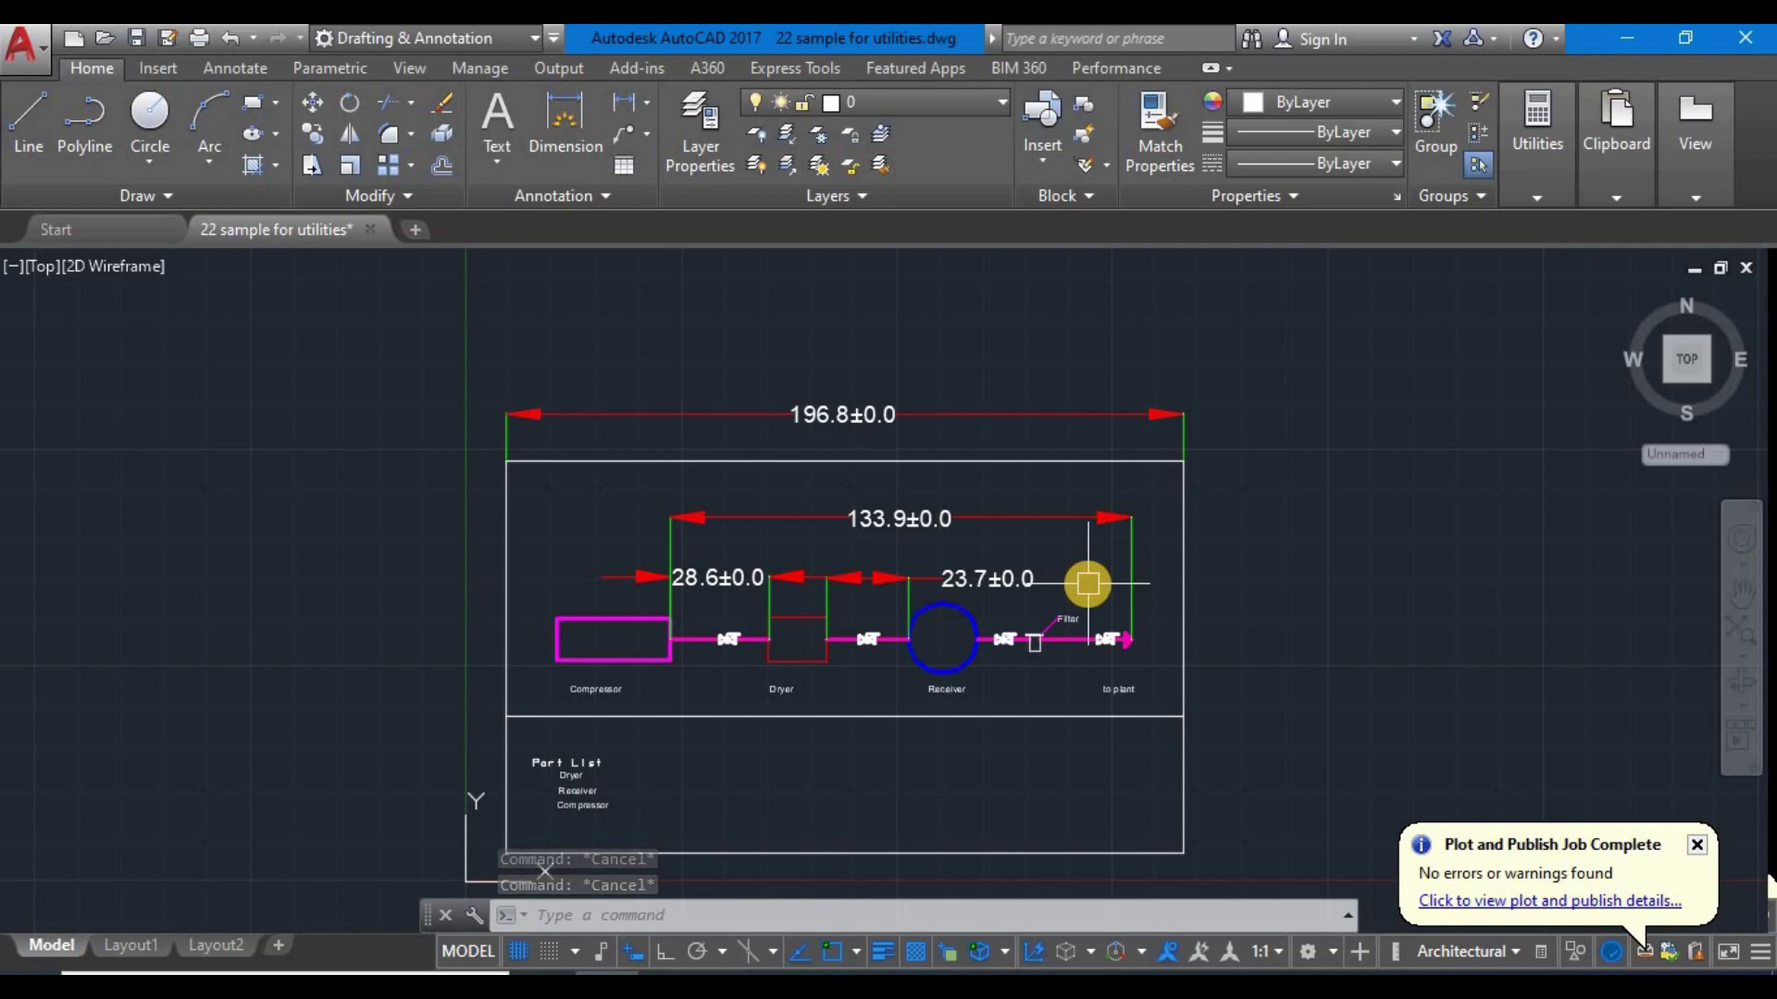
pyautogui.write('PU')
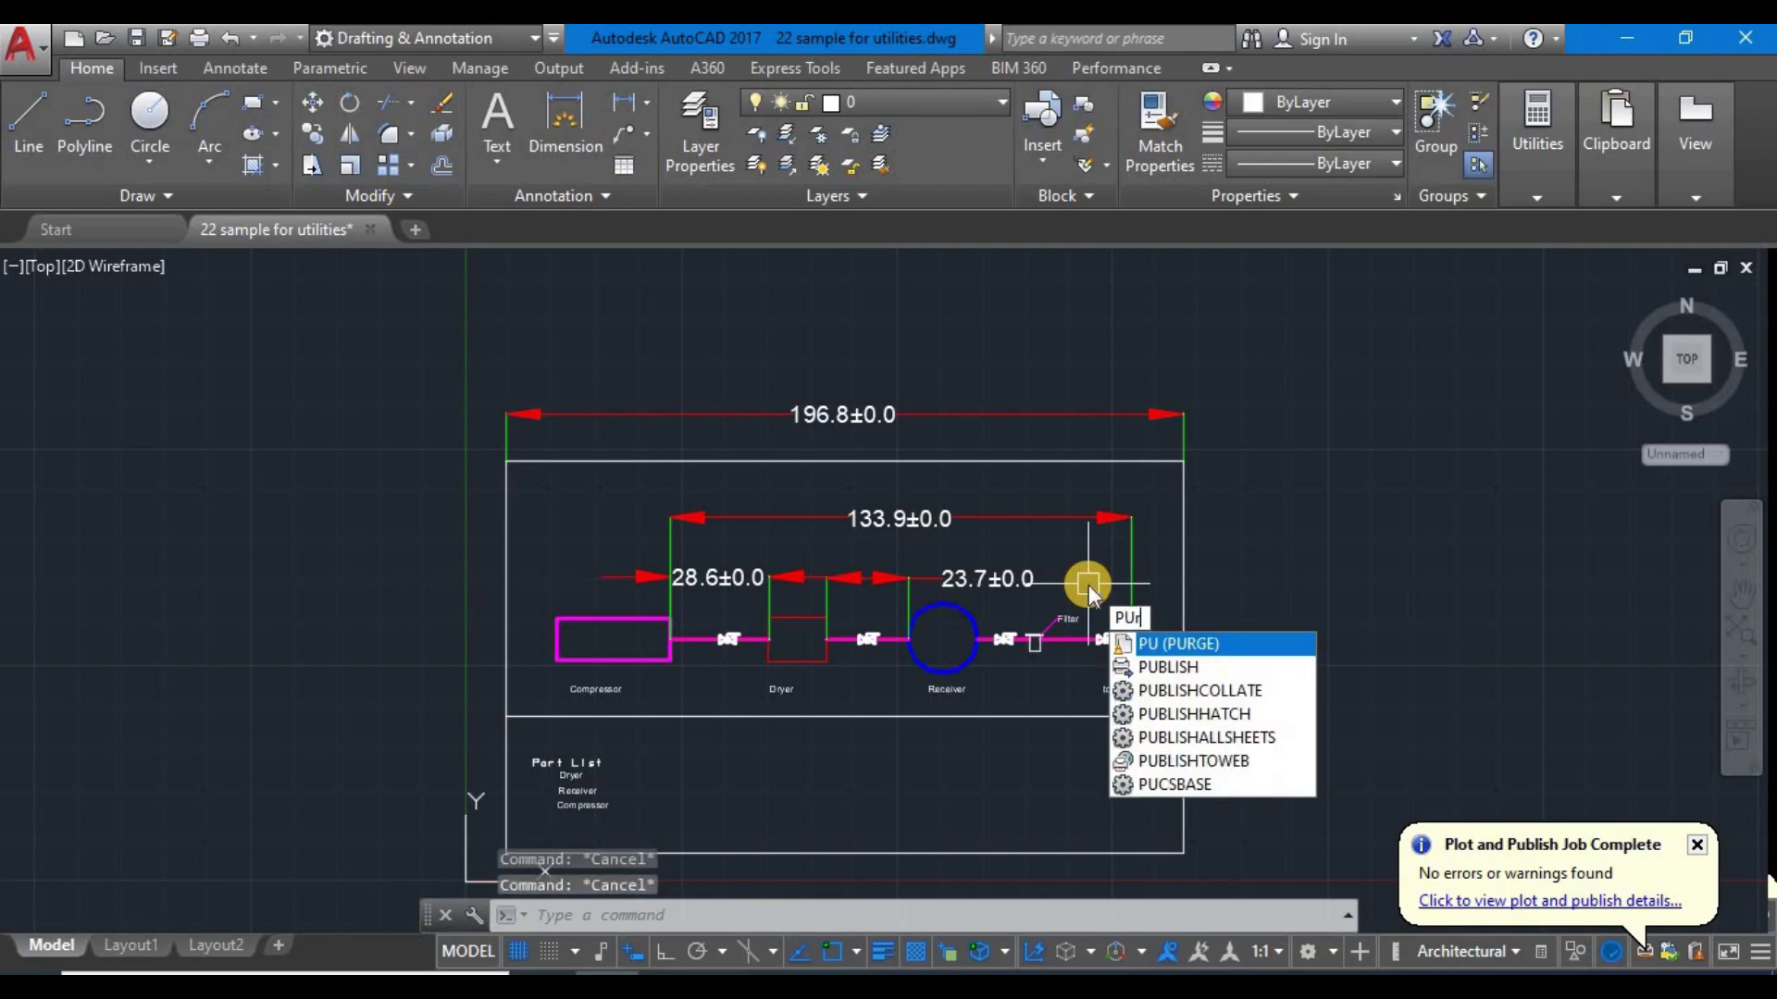
pyautogui.write('RGE')
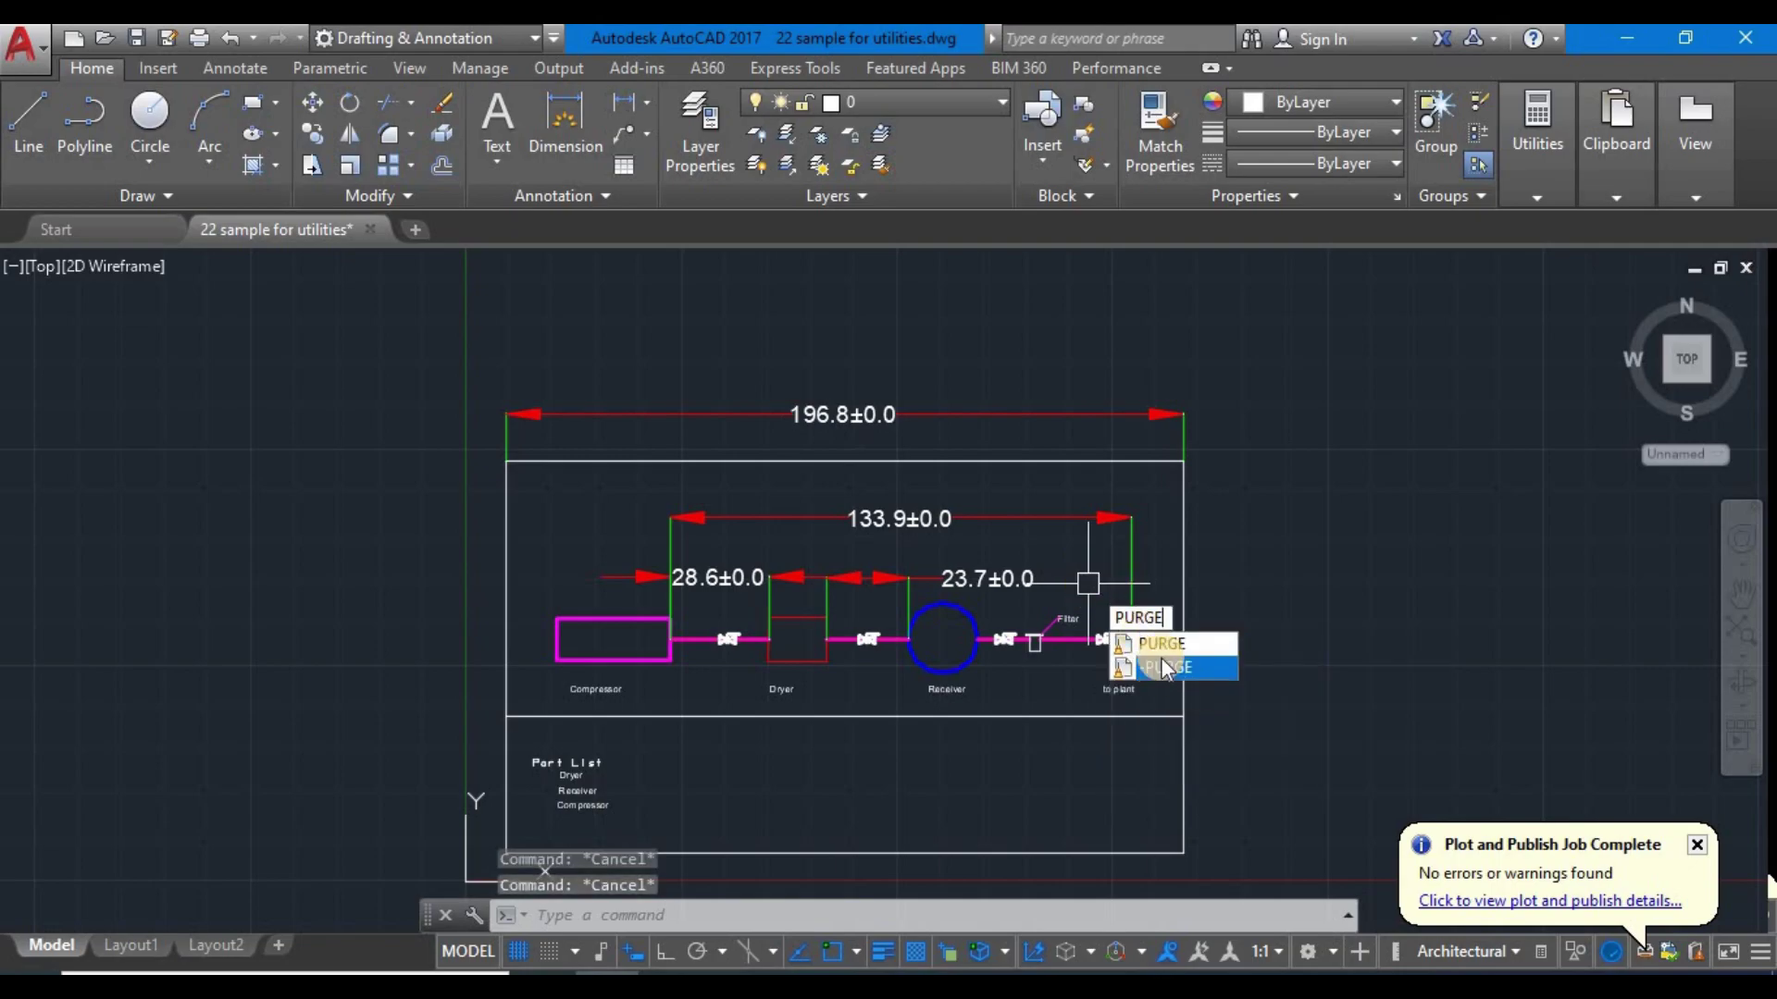
pyautogui.click(1164, 642)
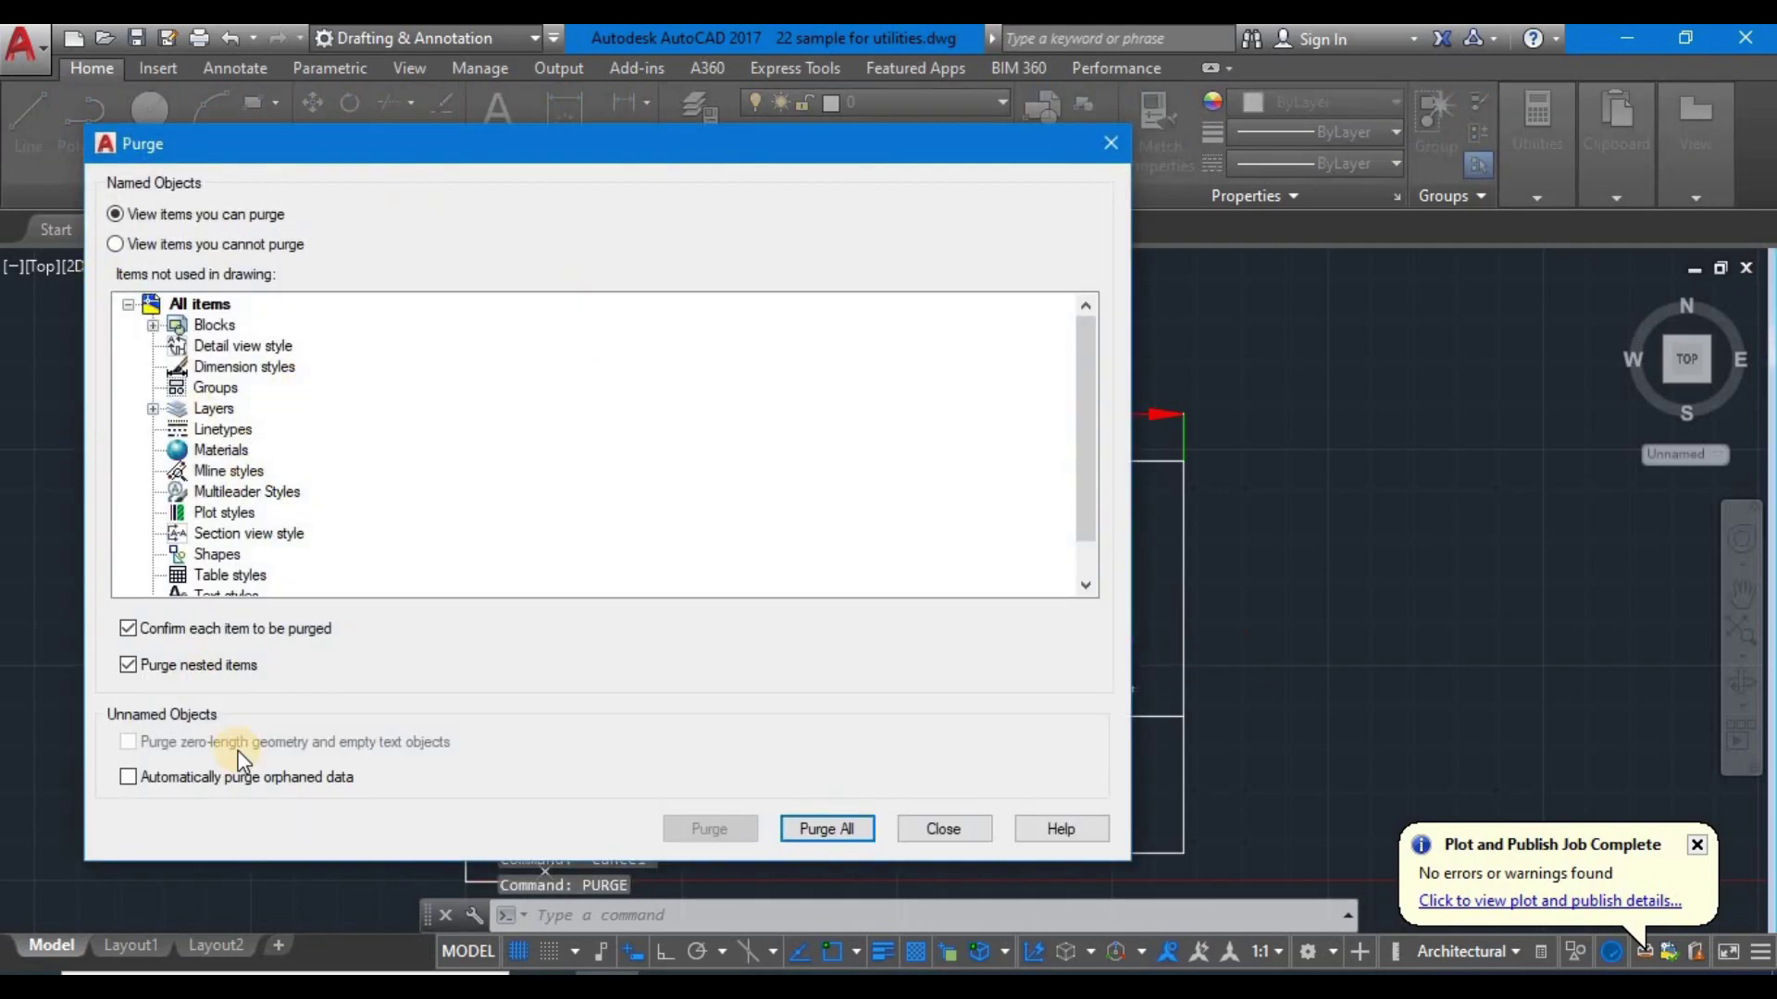
pyautogui.click(1109, 142)
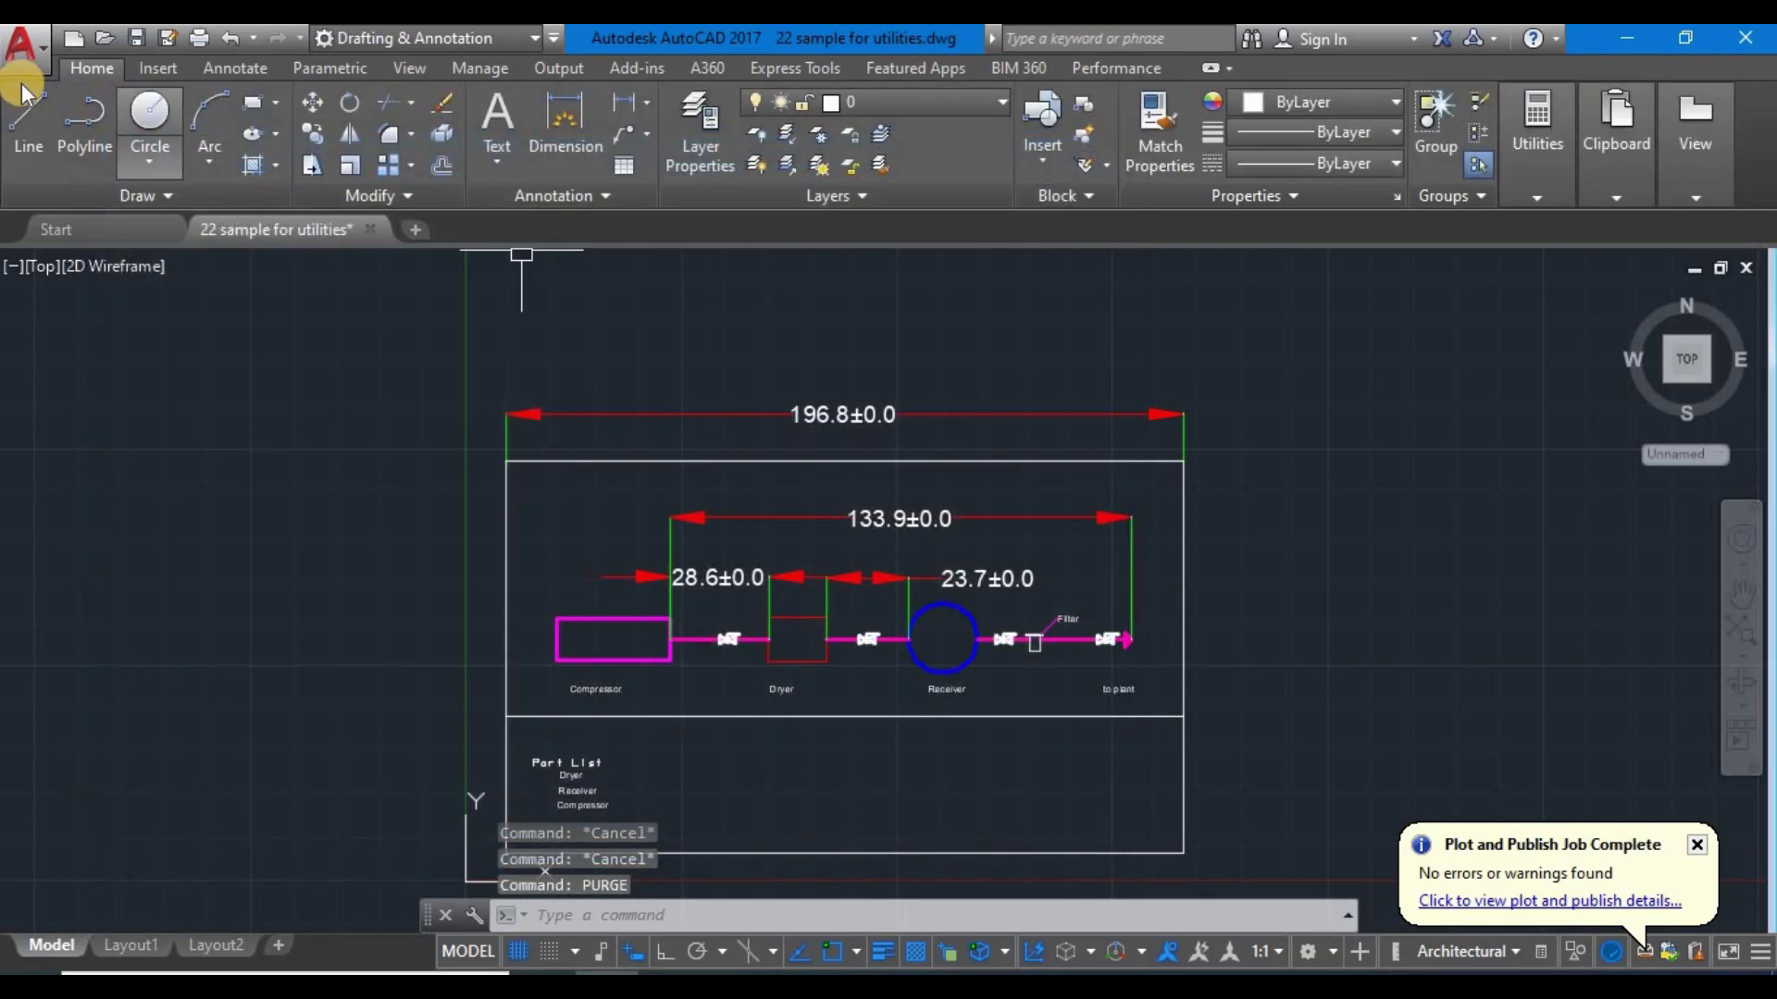
# - Open the Purge utility from the drawing utilities and review the categories of items that can be purged
pyautogui.click(36, 65)
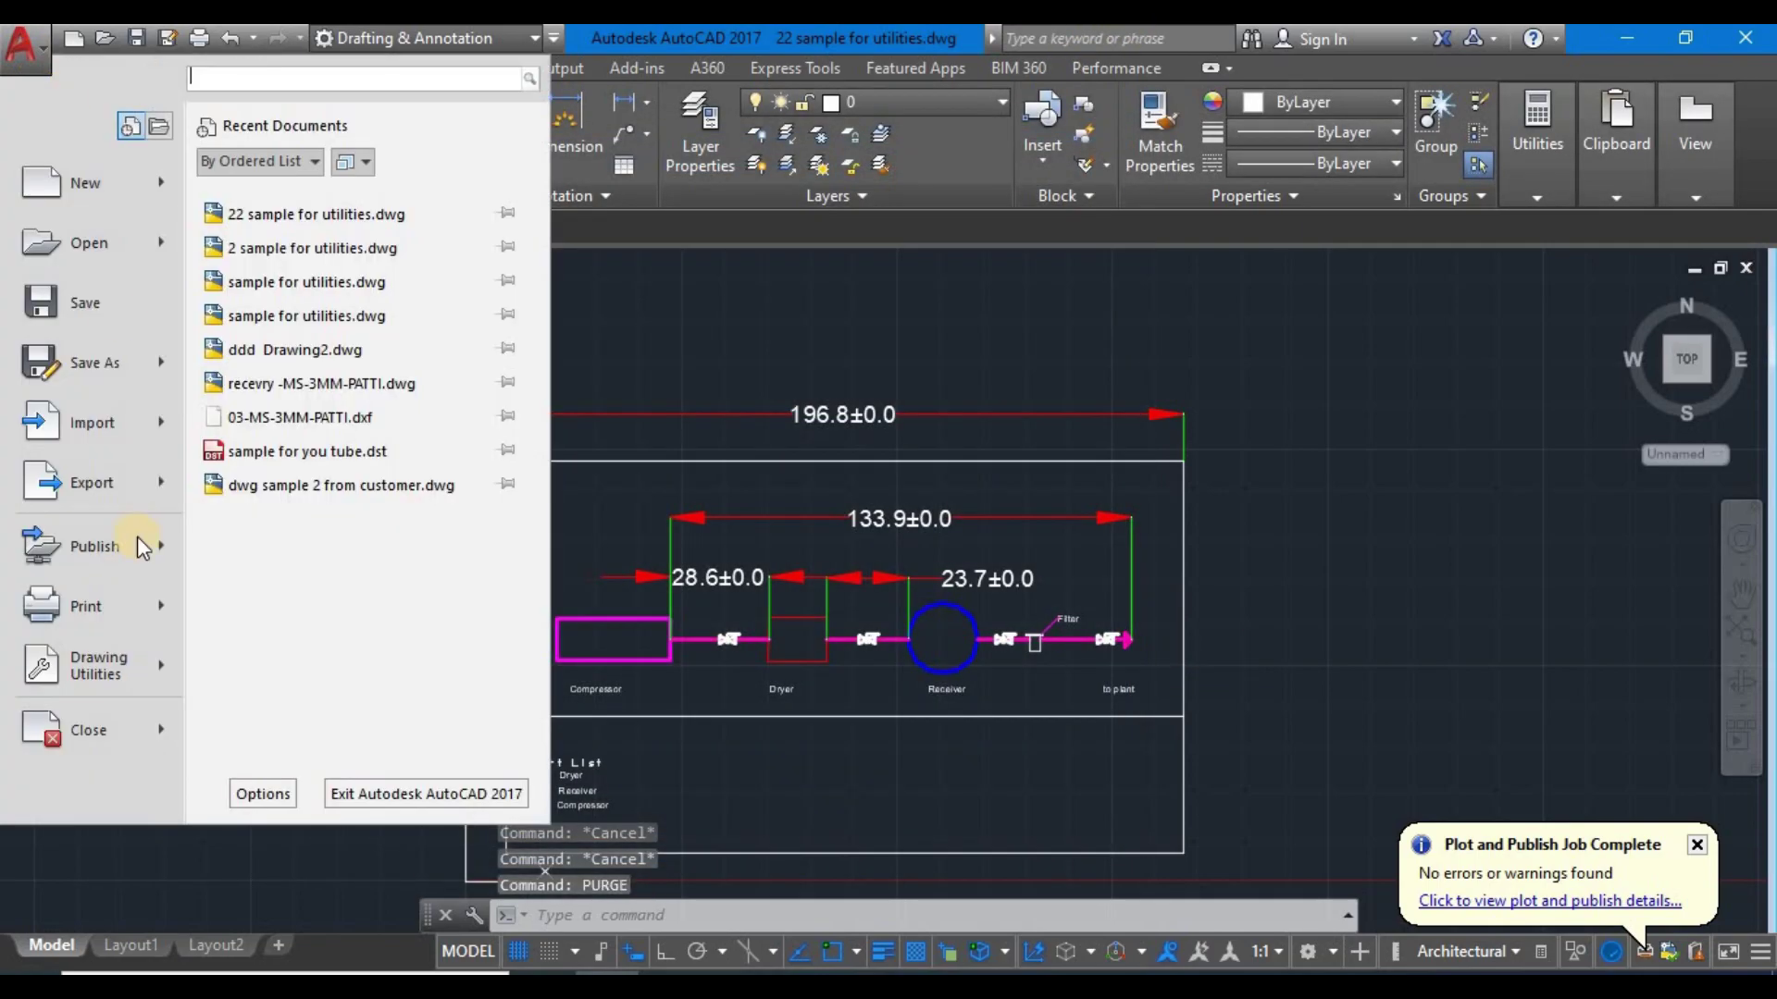
pyautogui.click(159, 666)
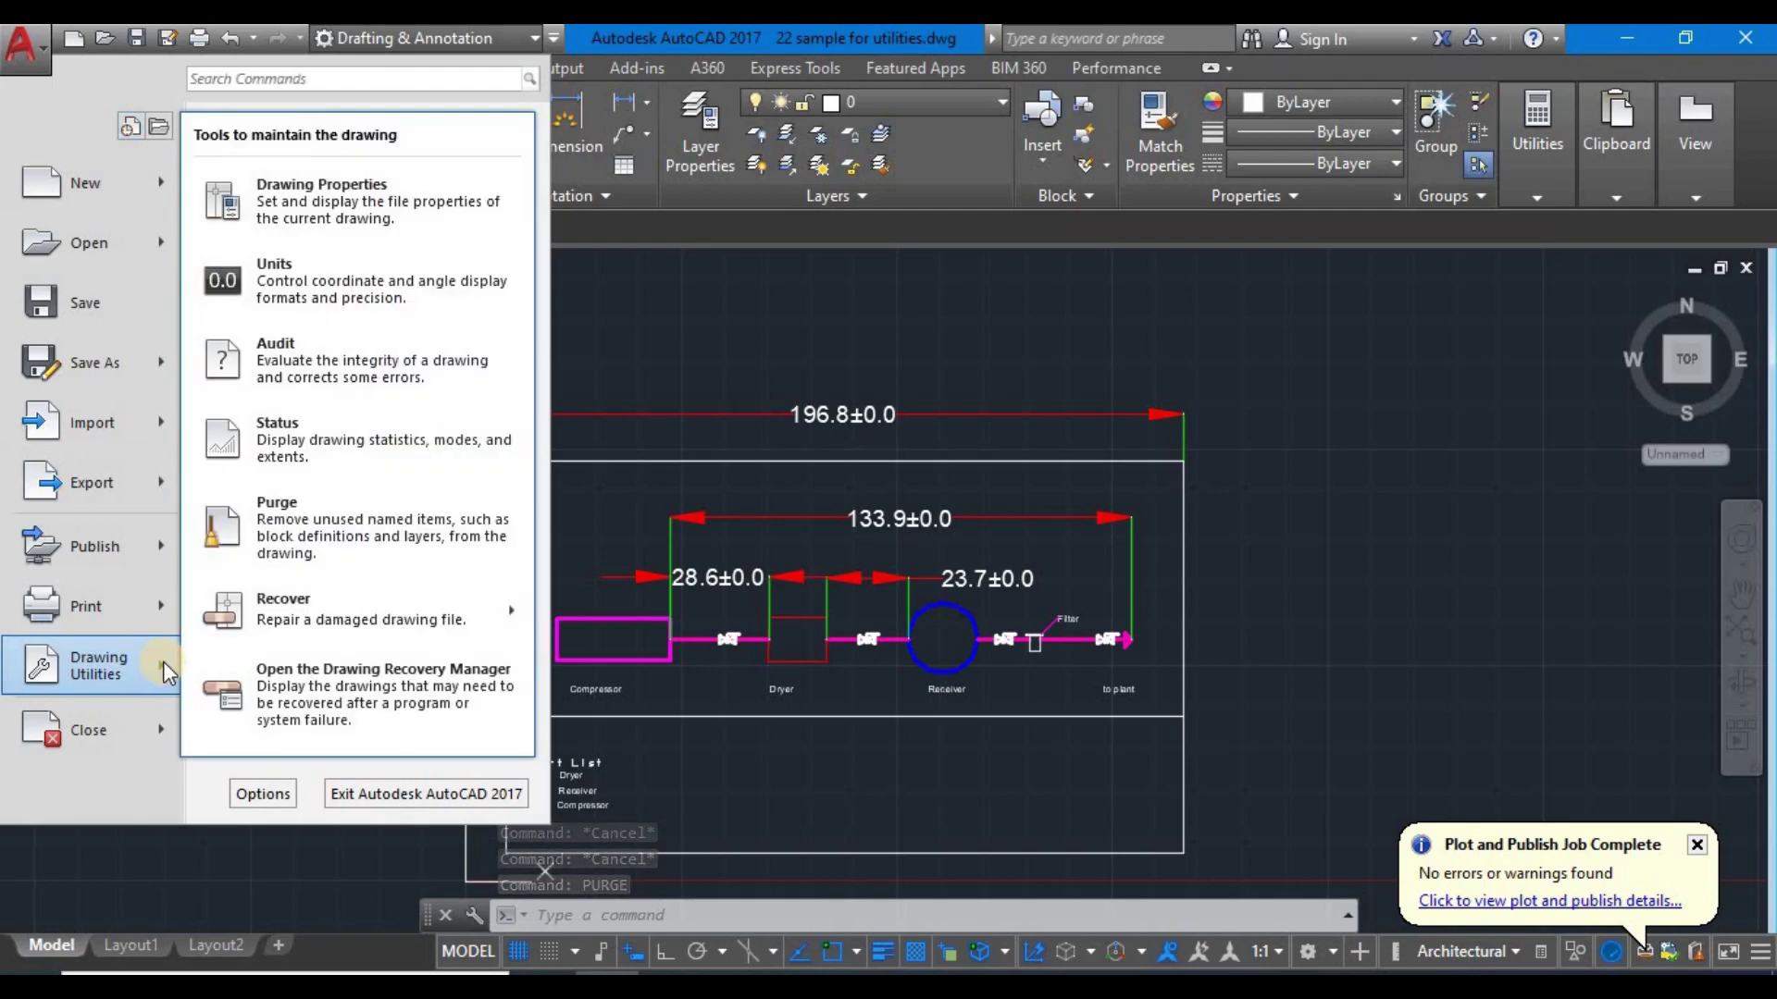
pyautogui.click(295, 516)
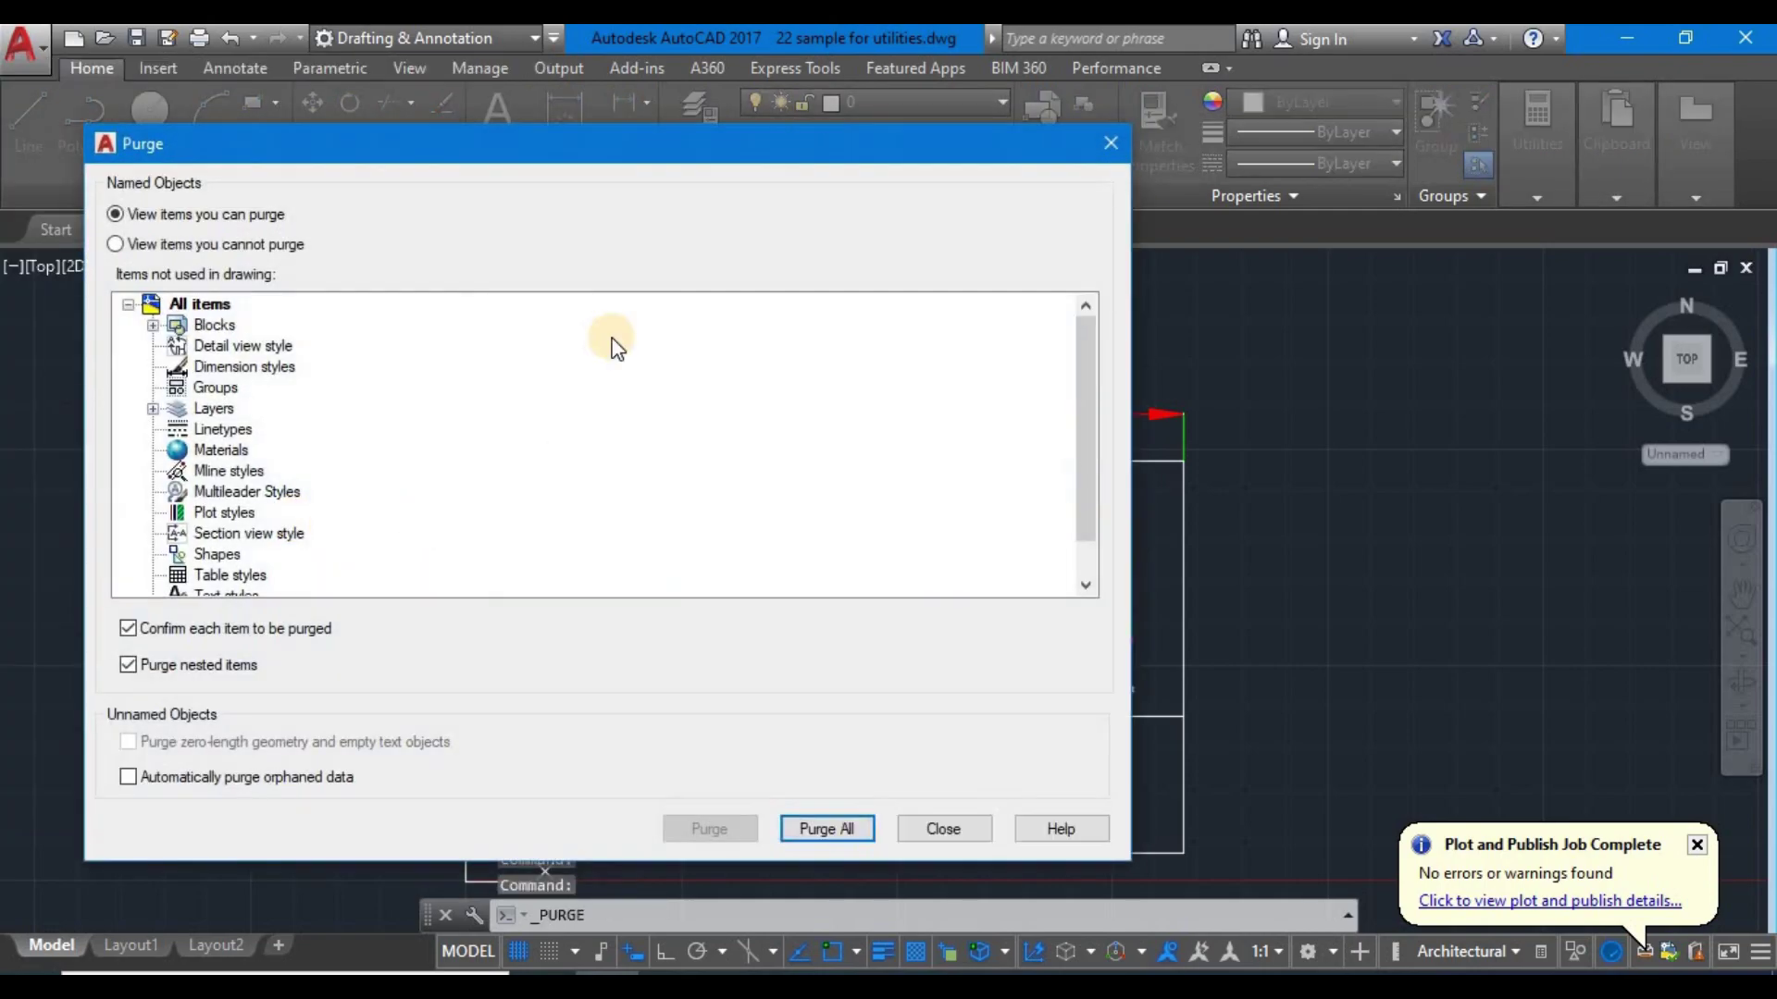
pyautogui.scroll(-1, 417, 468)
pyautogui.scroll(1, 416, 462)
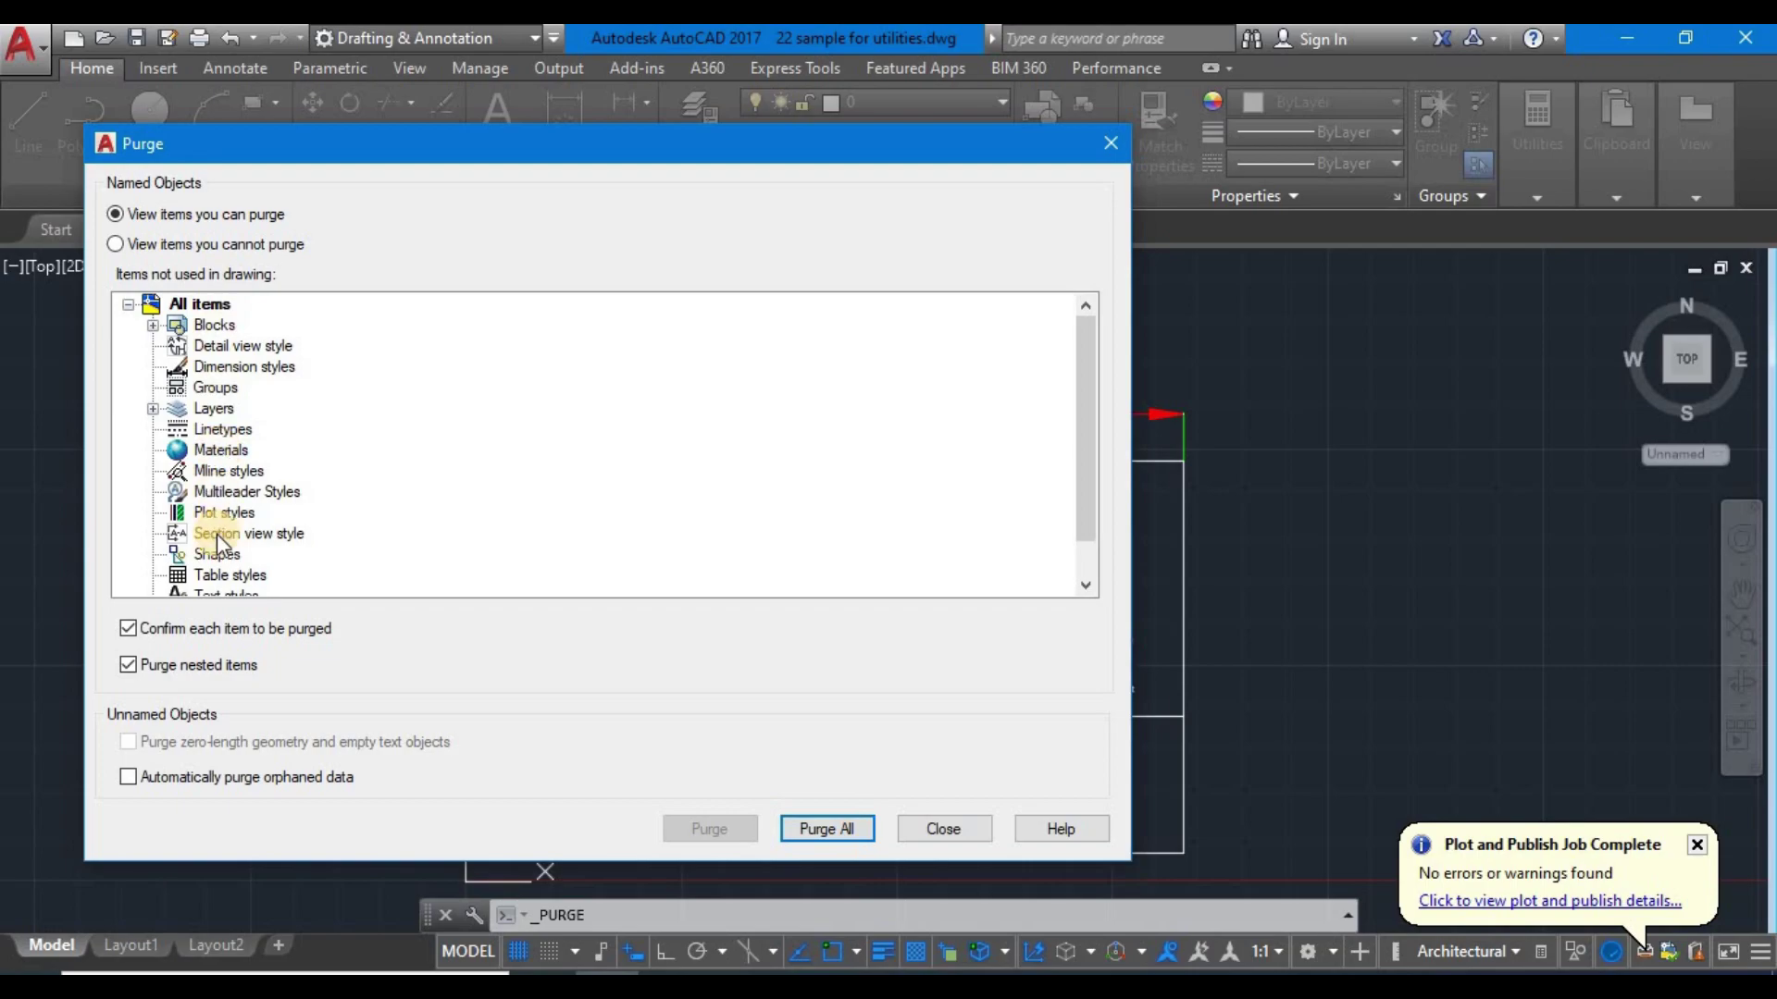
pyautogui.scroll(-1, 222, 532)
pyautogui.scroll(1, 227, 370)
pyautogui.scroll(-1, 232, 518)
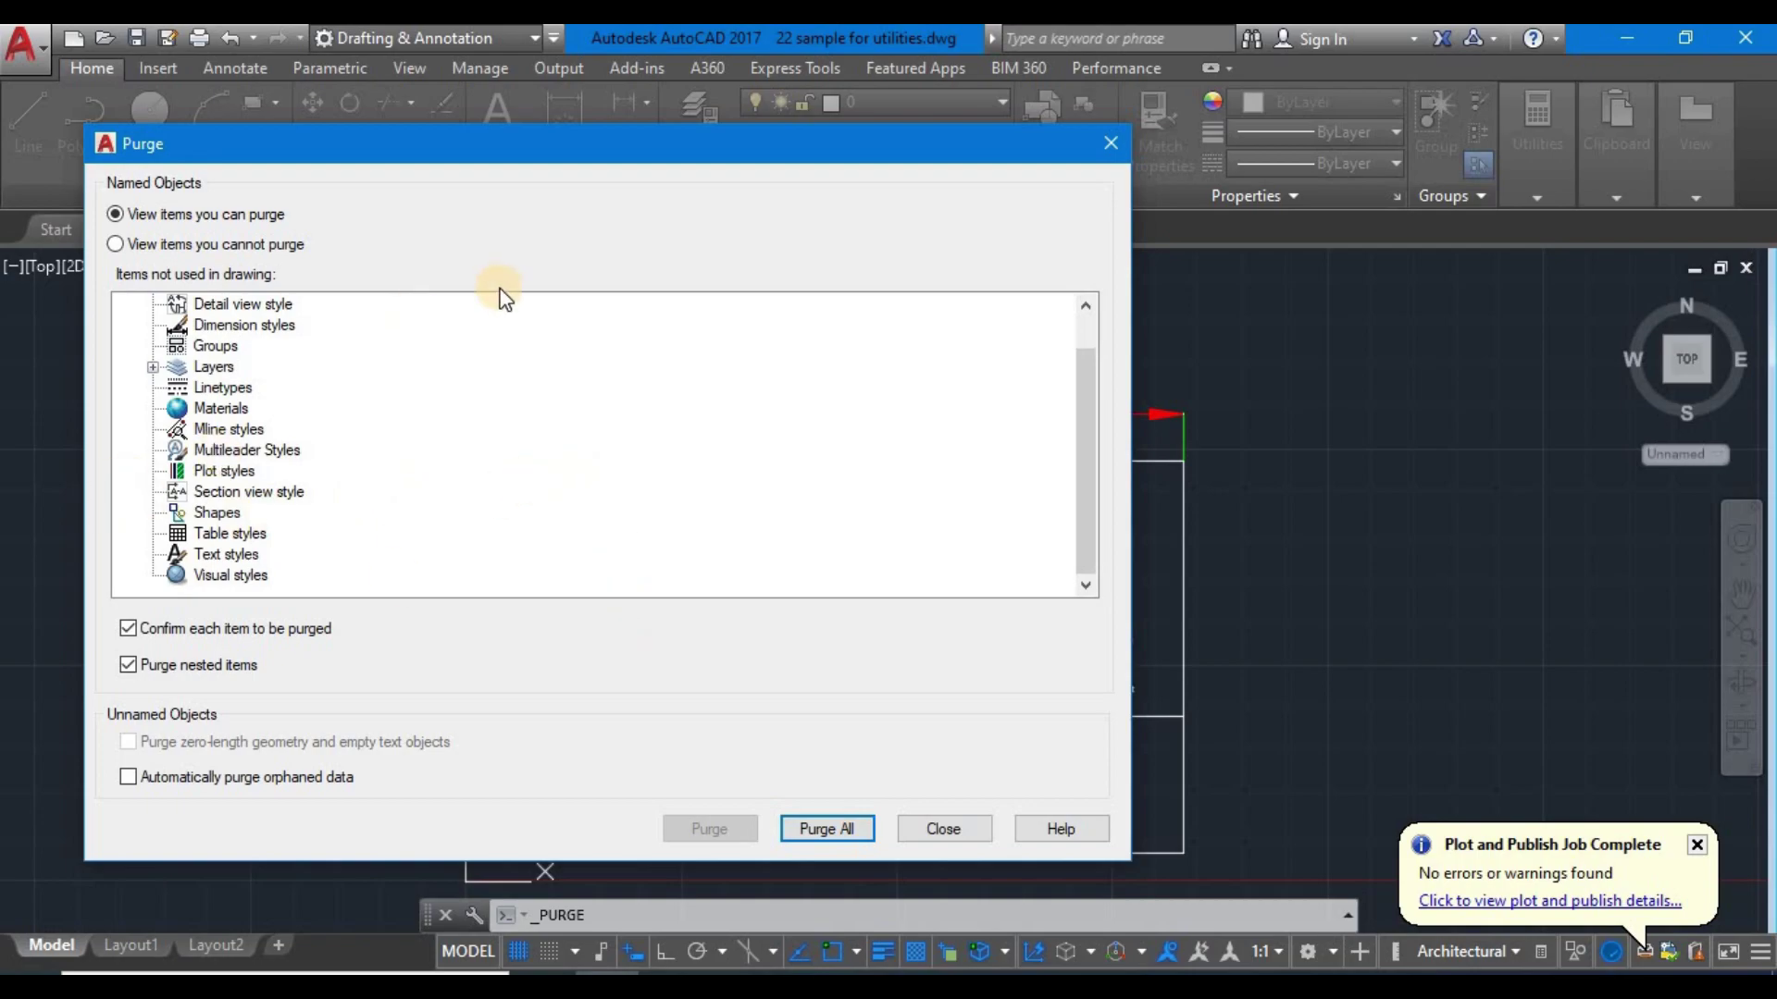
# - Purge all unused items, confirming block c and layer sample l individually, and close the Purge dialog
pyautogui.click(826, 829)
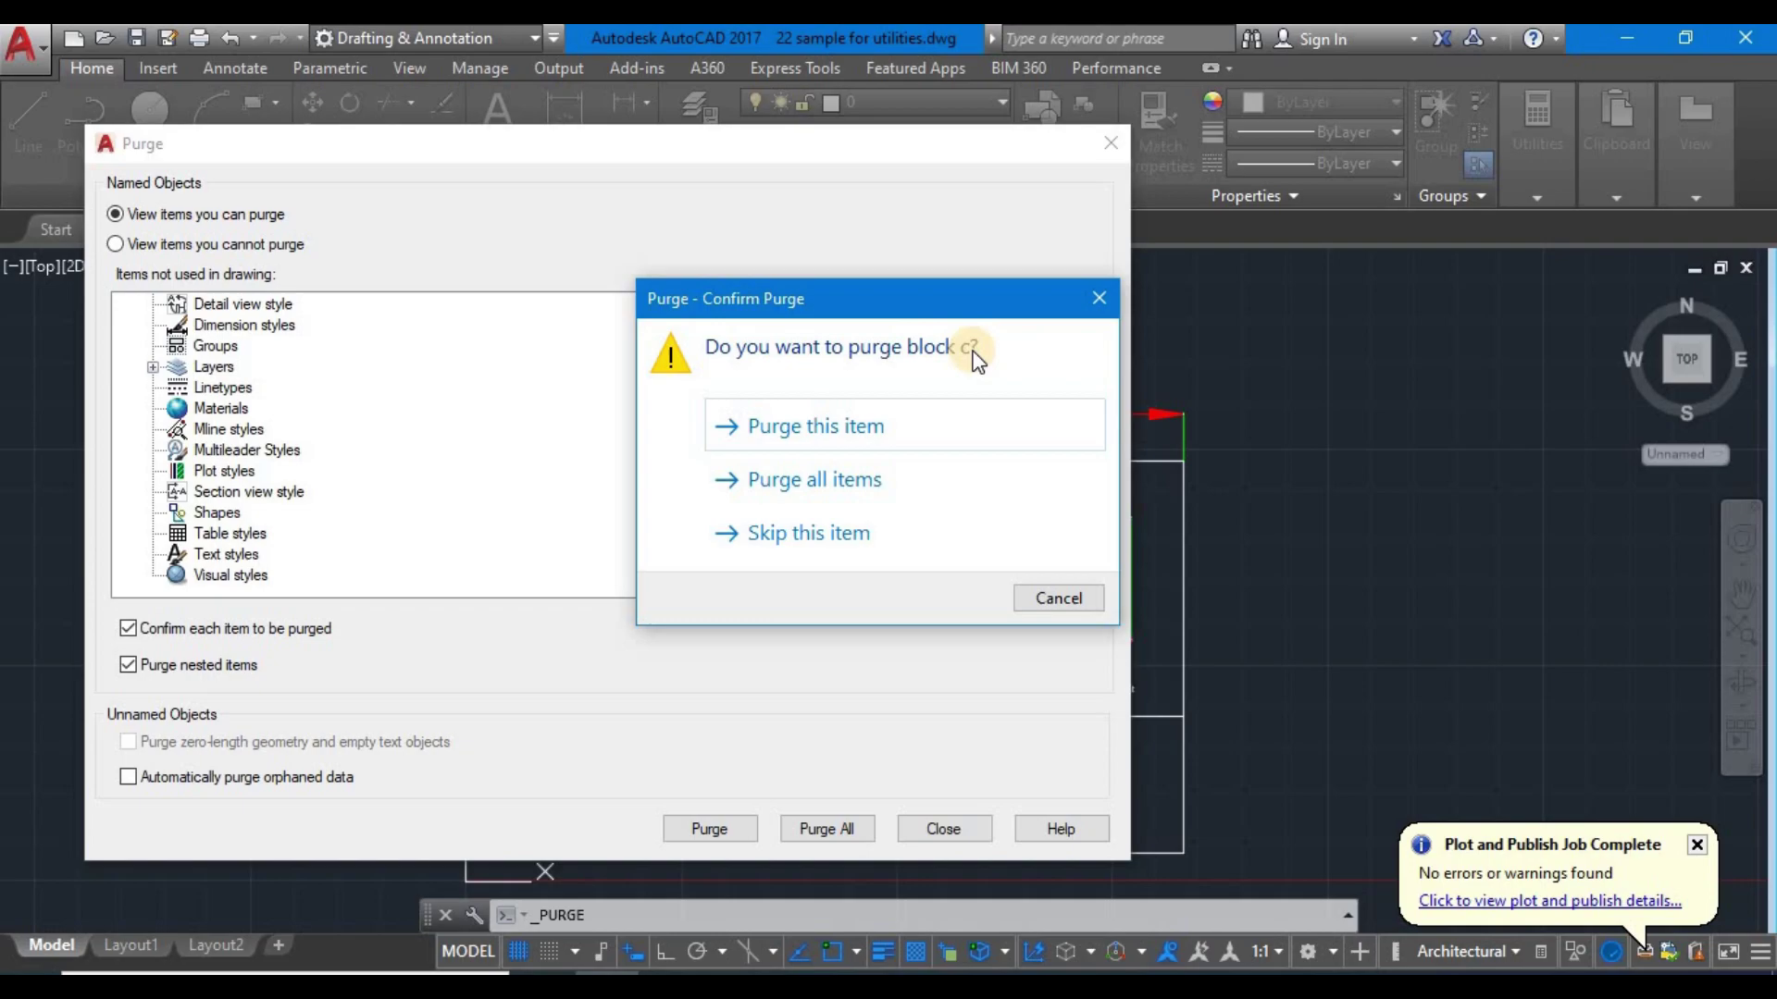
pyautogui.click(807, 422)
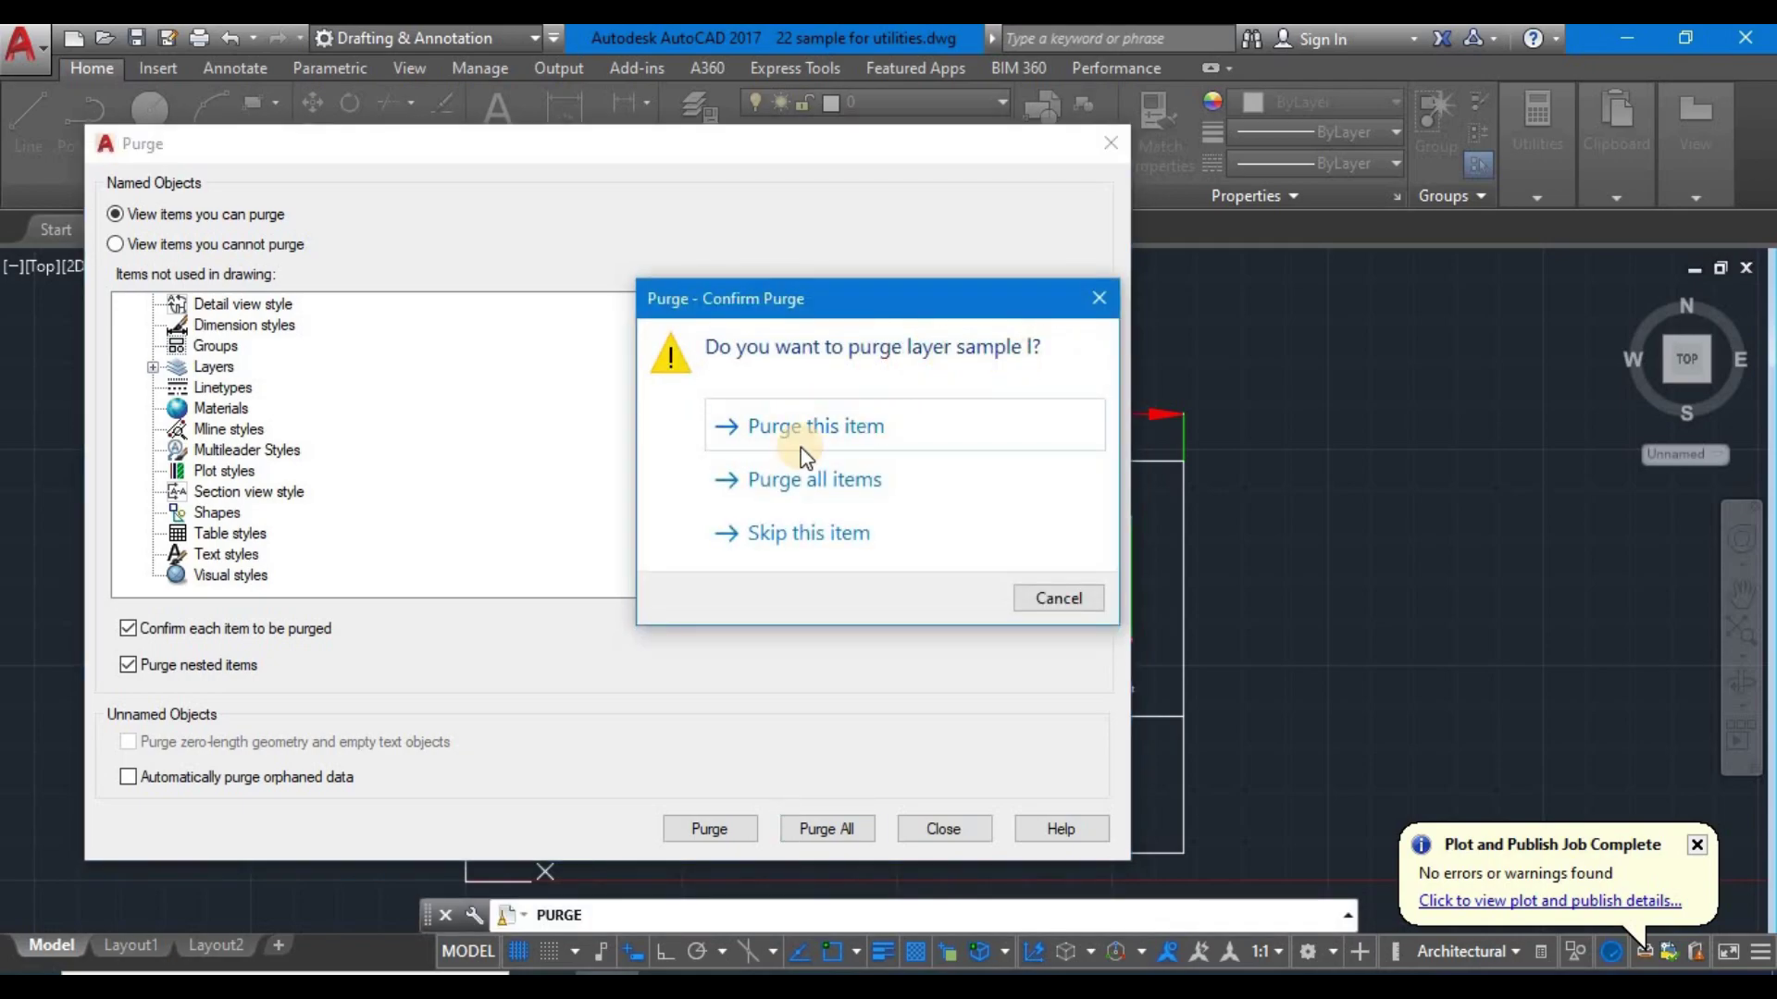
pyautogui.click(814, 426)
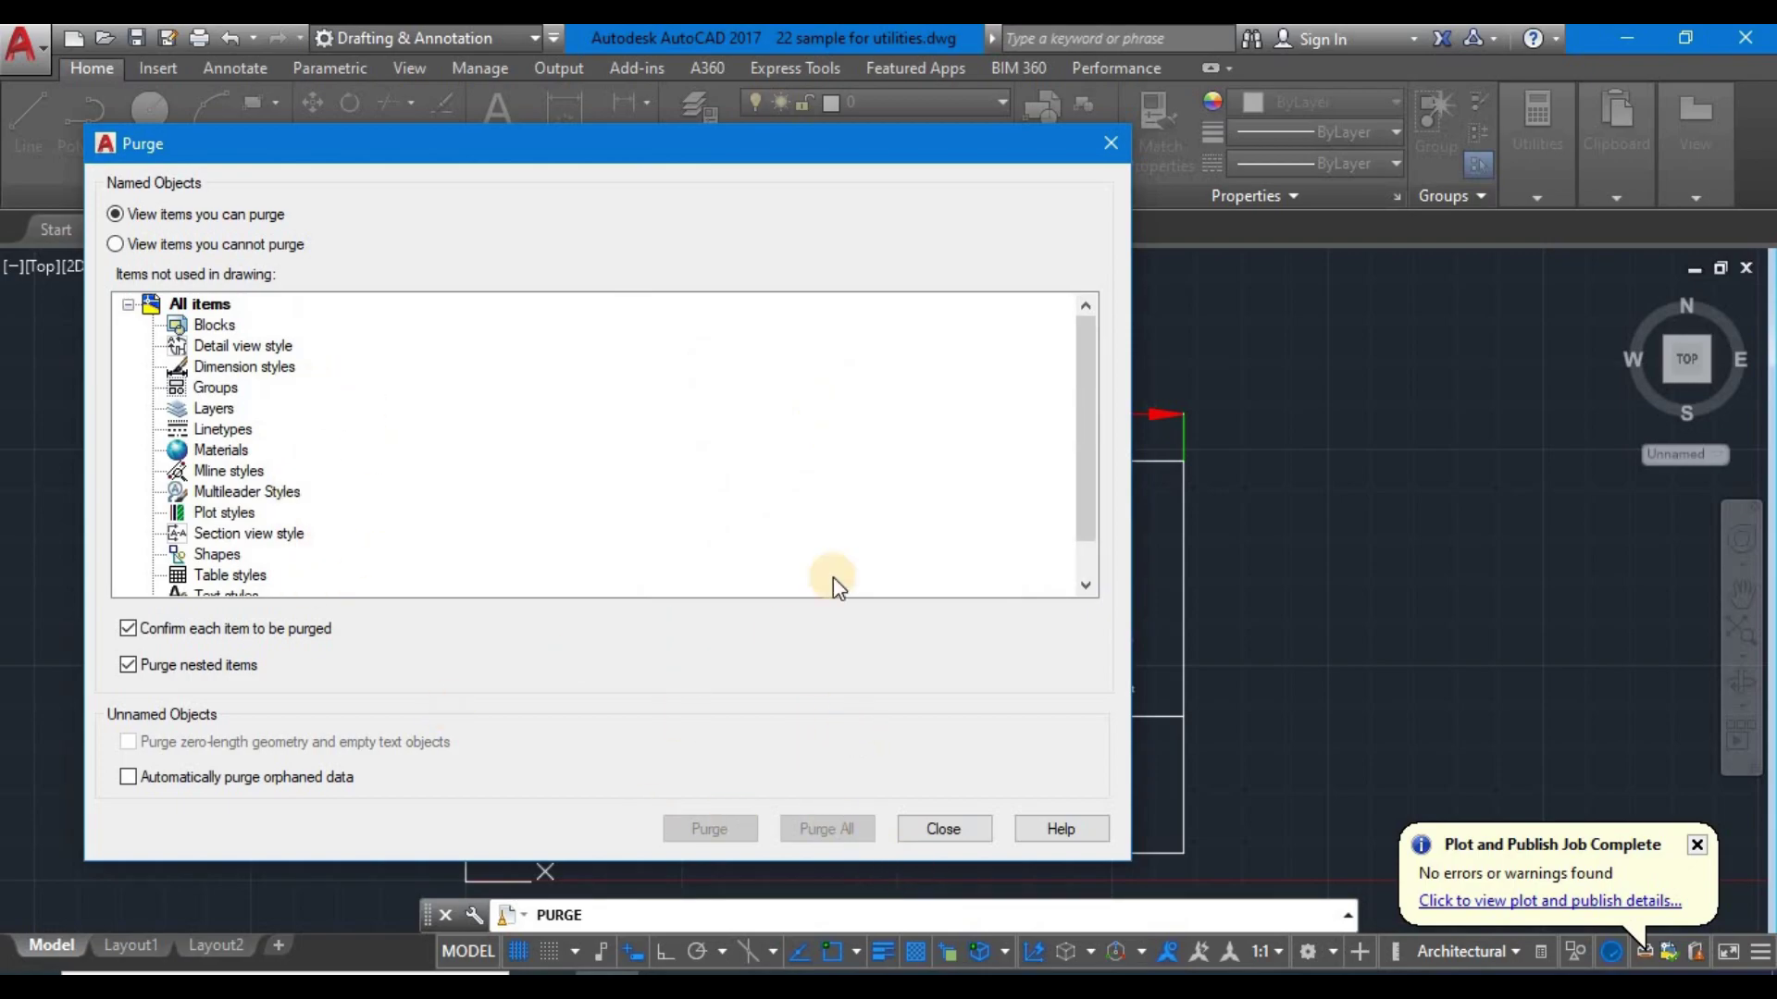
pyautogui.moveTo(834, 142)
pyautogui.mouseDown()
pyautogui.moveTo(750, 303)
pyautogui.moveTo(904, 420)
pyautogui.moveTo(1046, 333)
pyautogui.moveTo(925, 162)
pyautogui.moveTo(722, 151)
pyautogui.mouseUp()
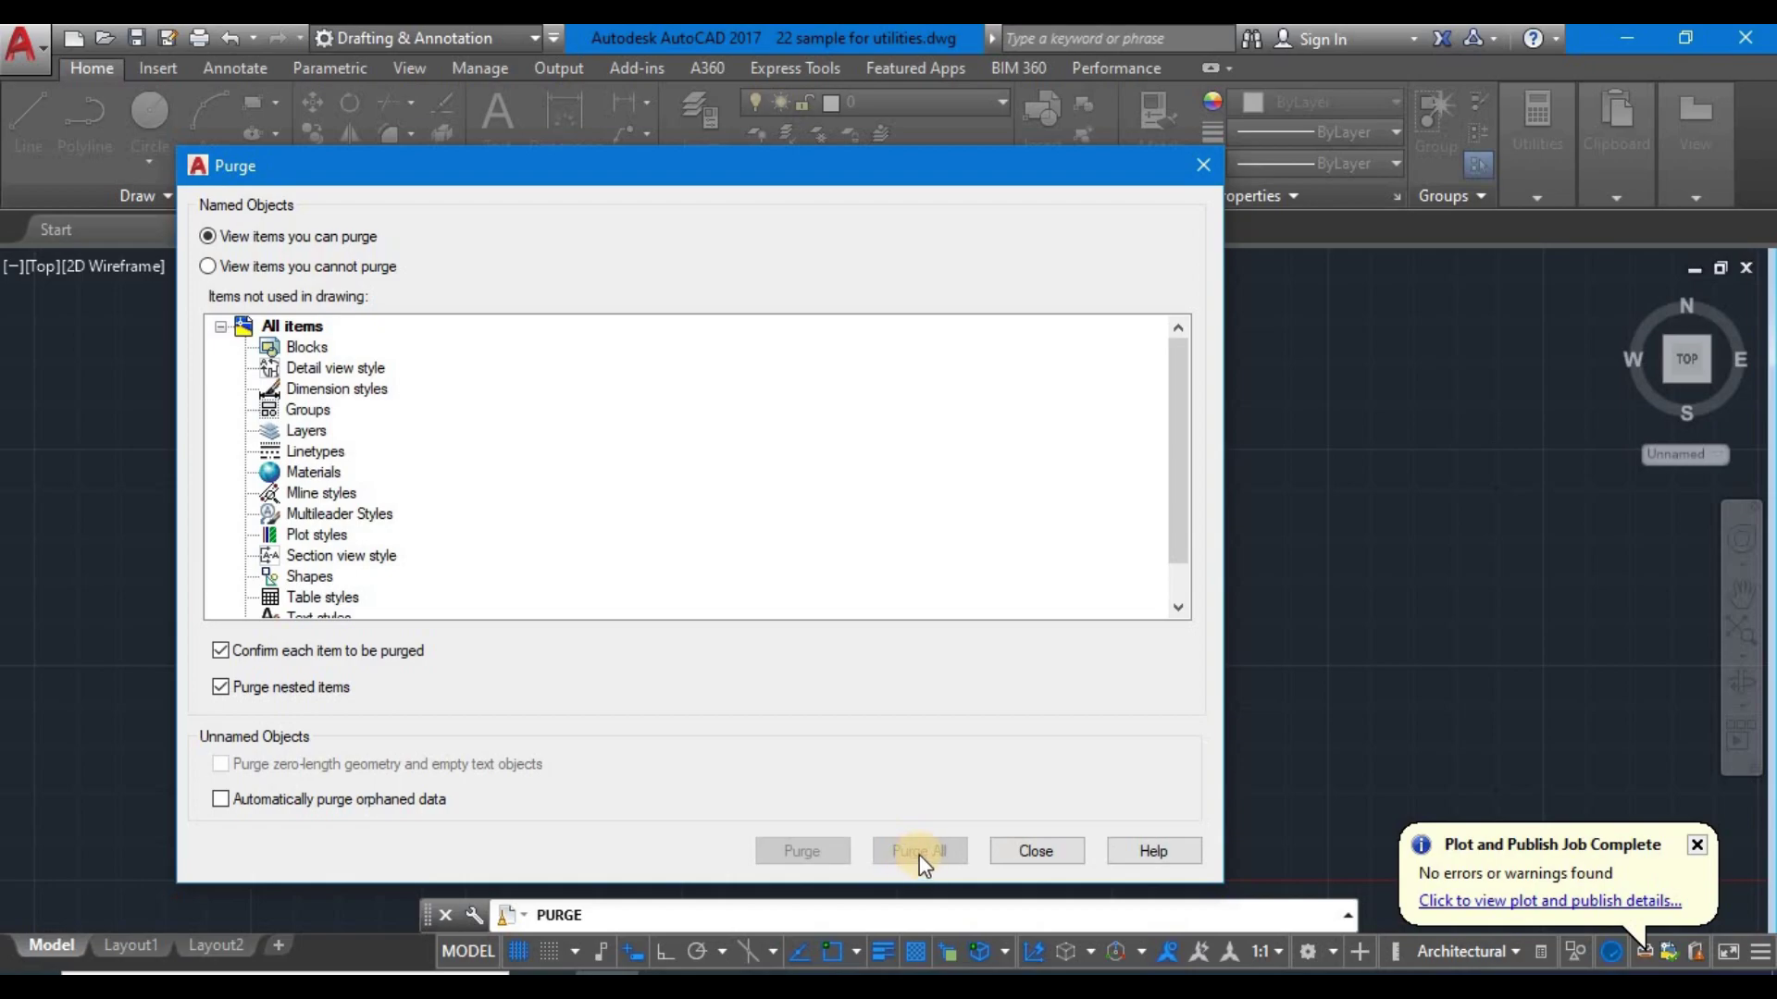
pyautogui.click(1036, 850)
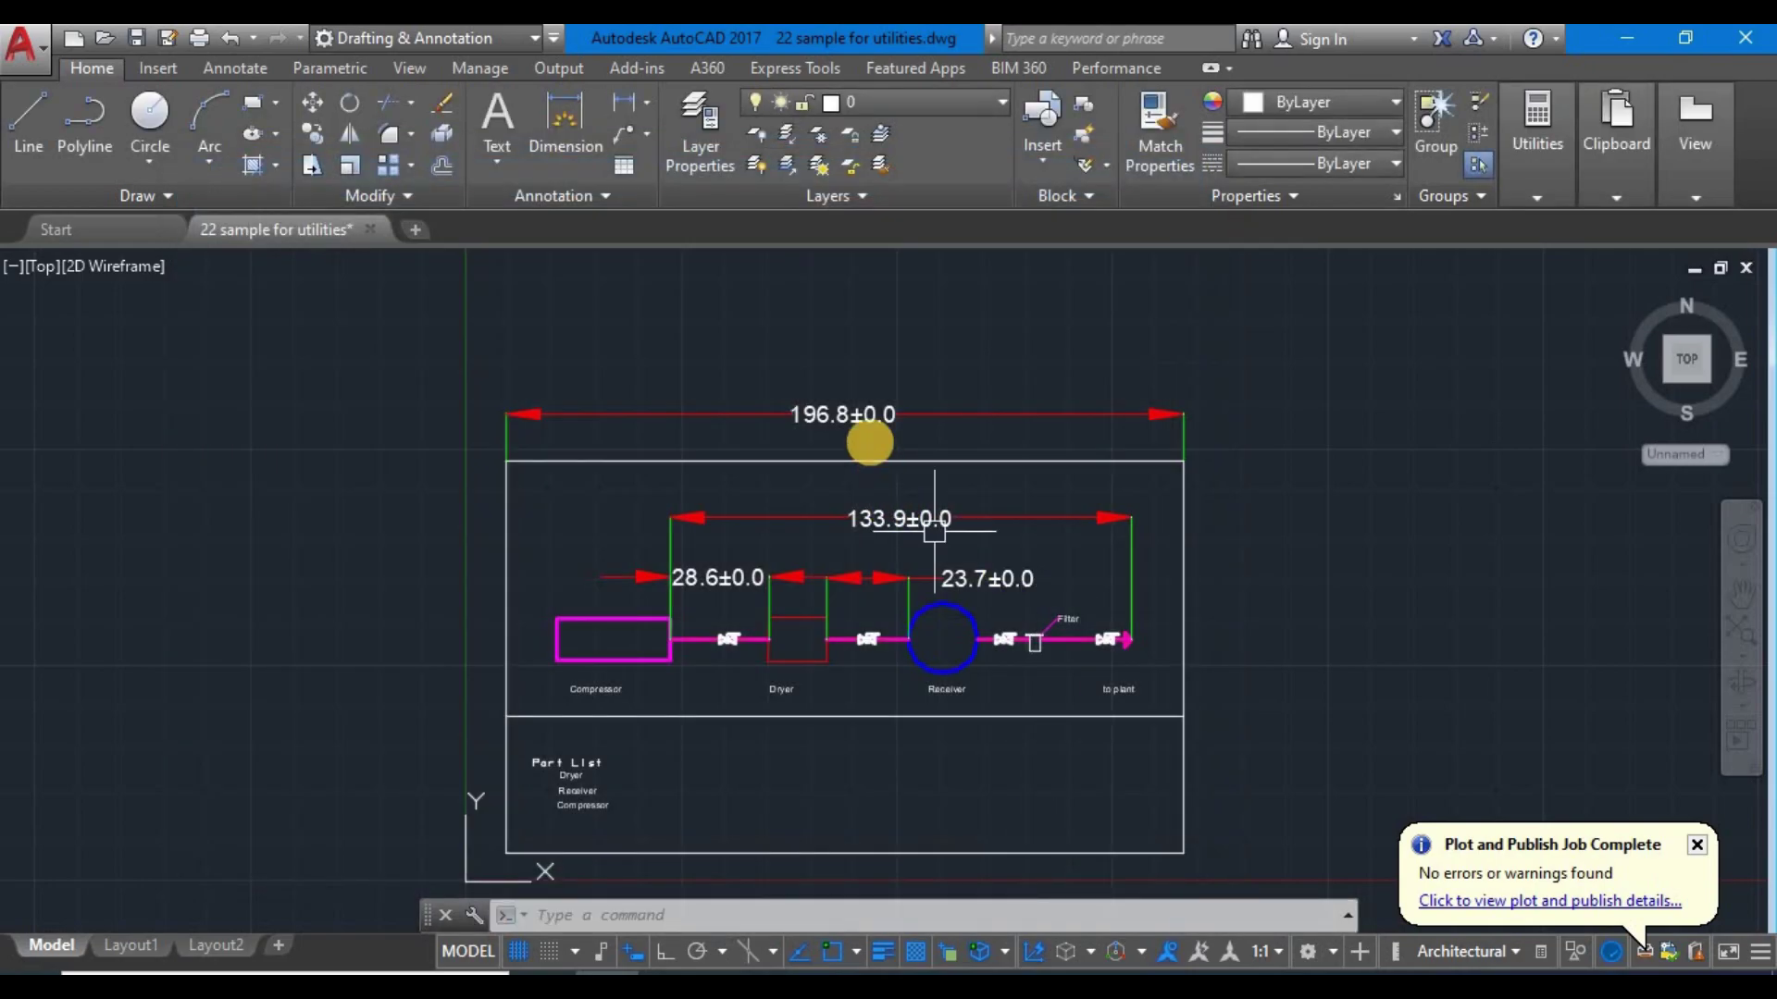
# - Check the layer list and the blocks available for insertion for the purged items
pyautogui.click(909, 100)
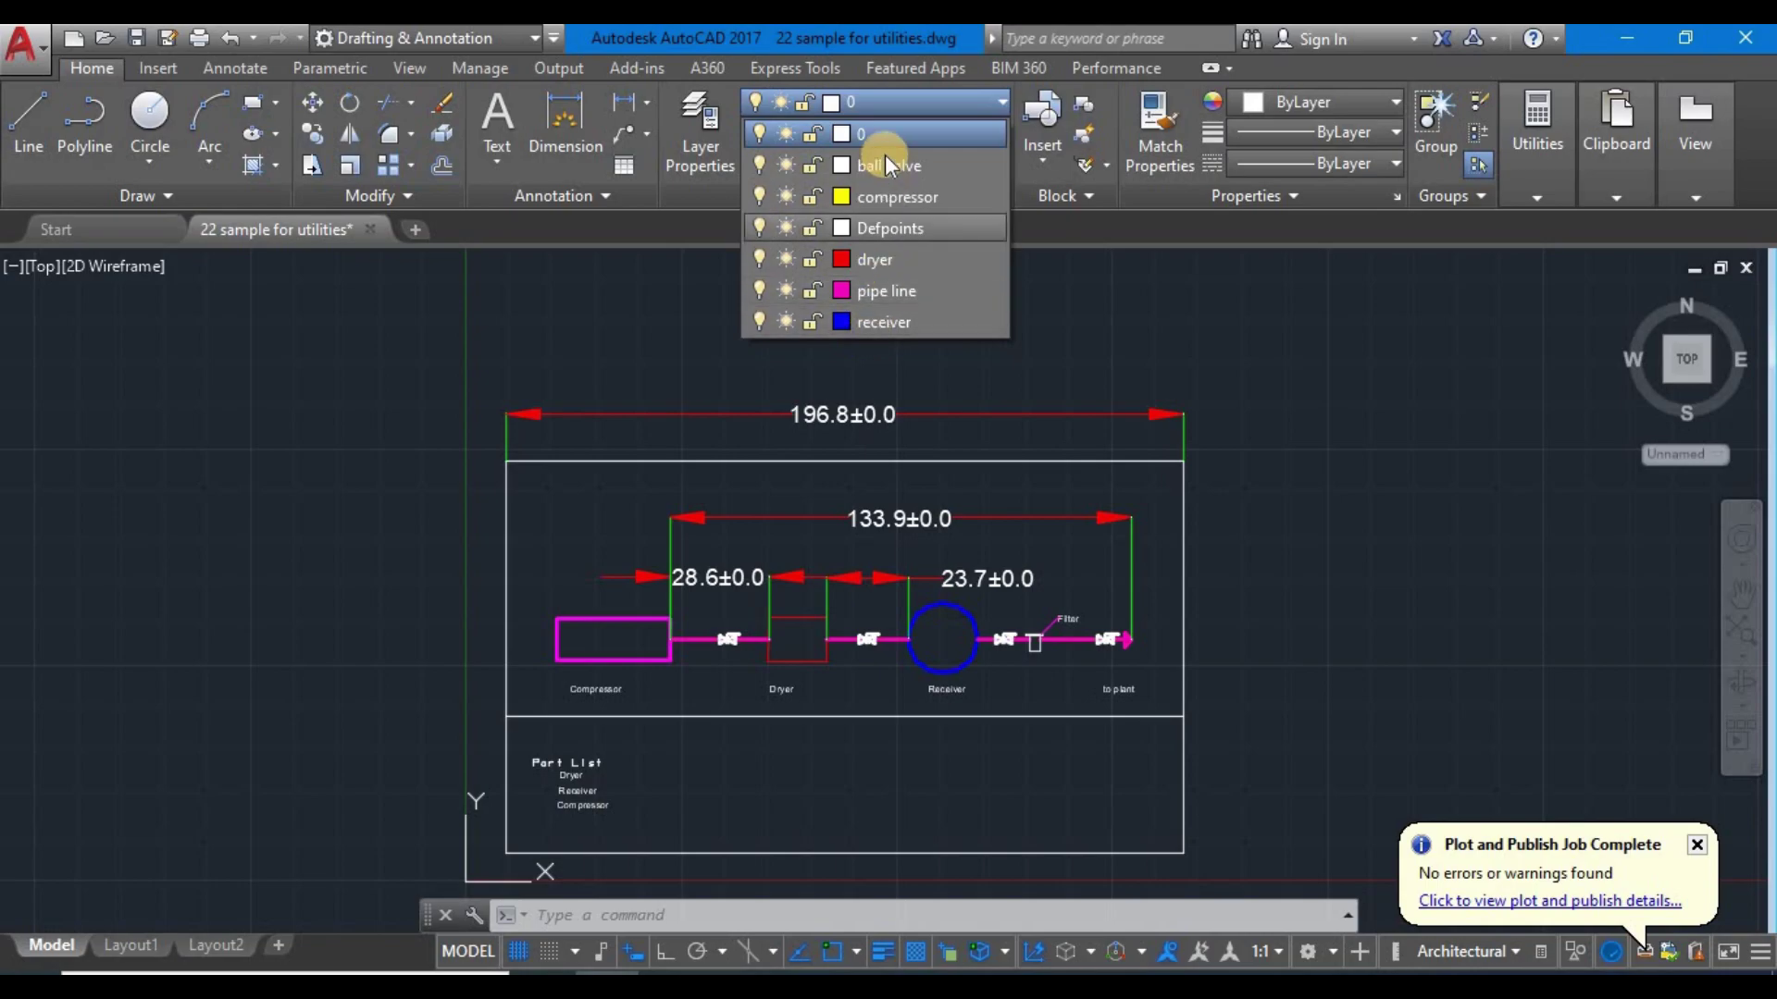
pyautogui.click(1047, 159)
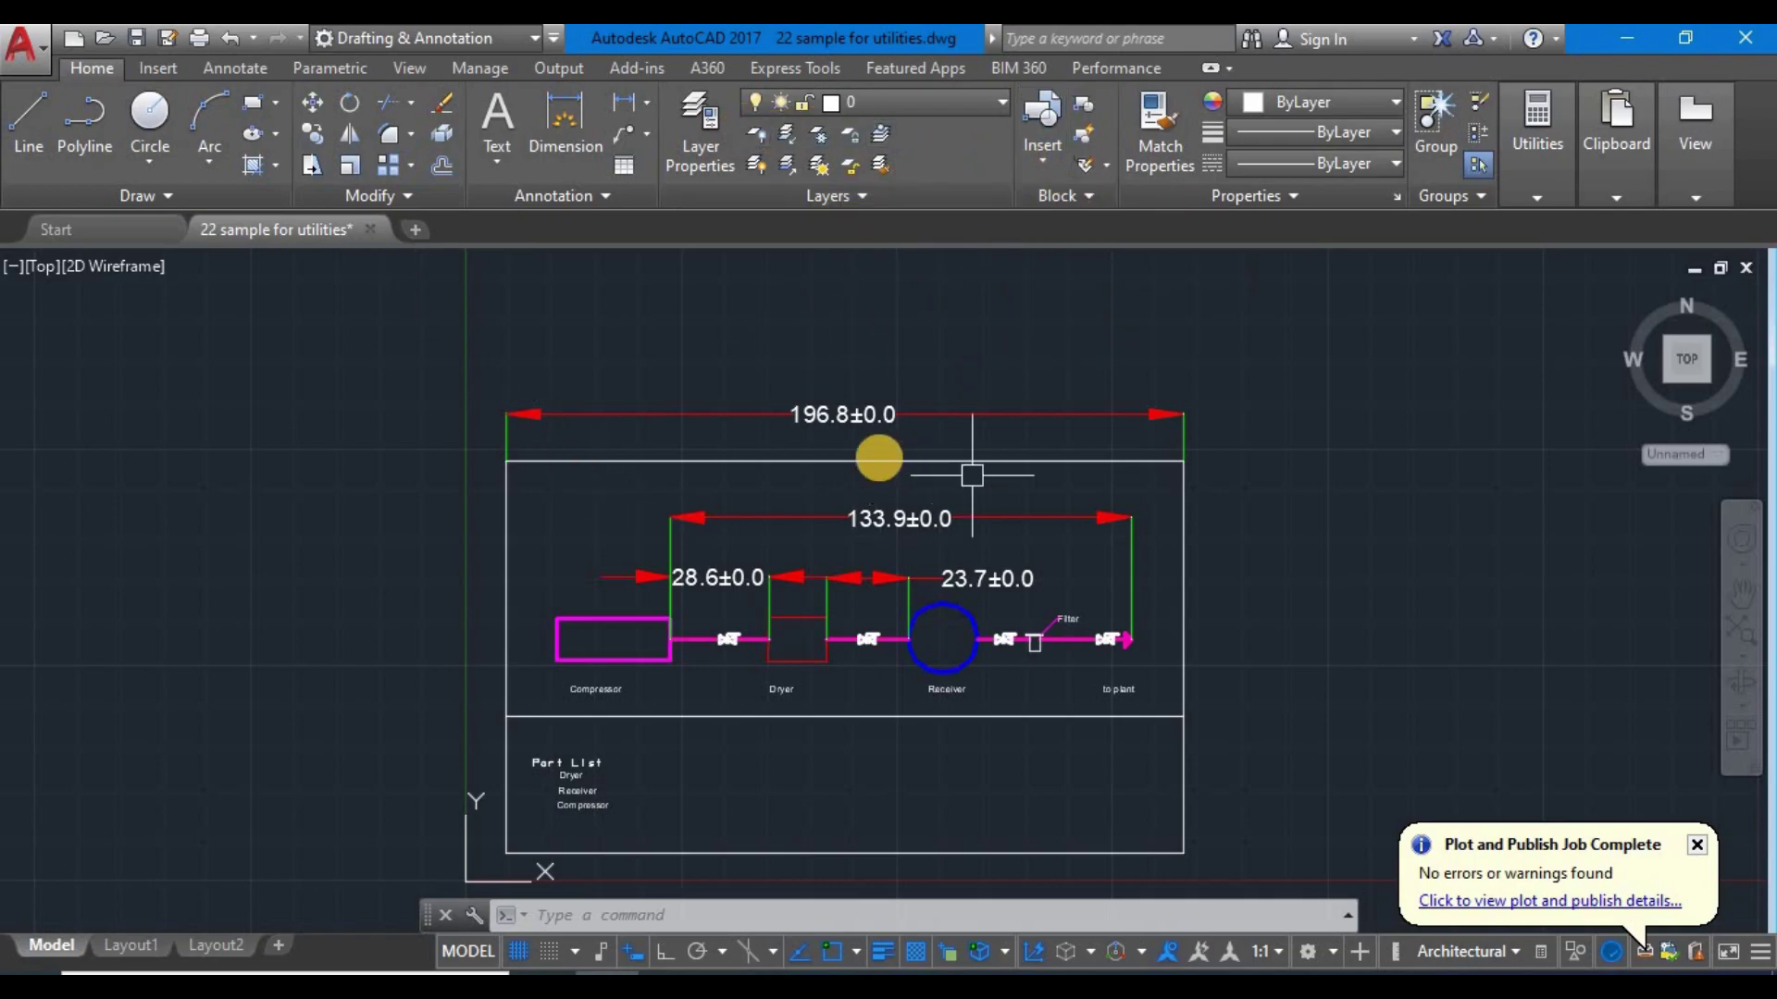
pyautogui.scroll(-4, 880, 464)
pyautogui.scroll(2, 870, 555)
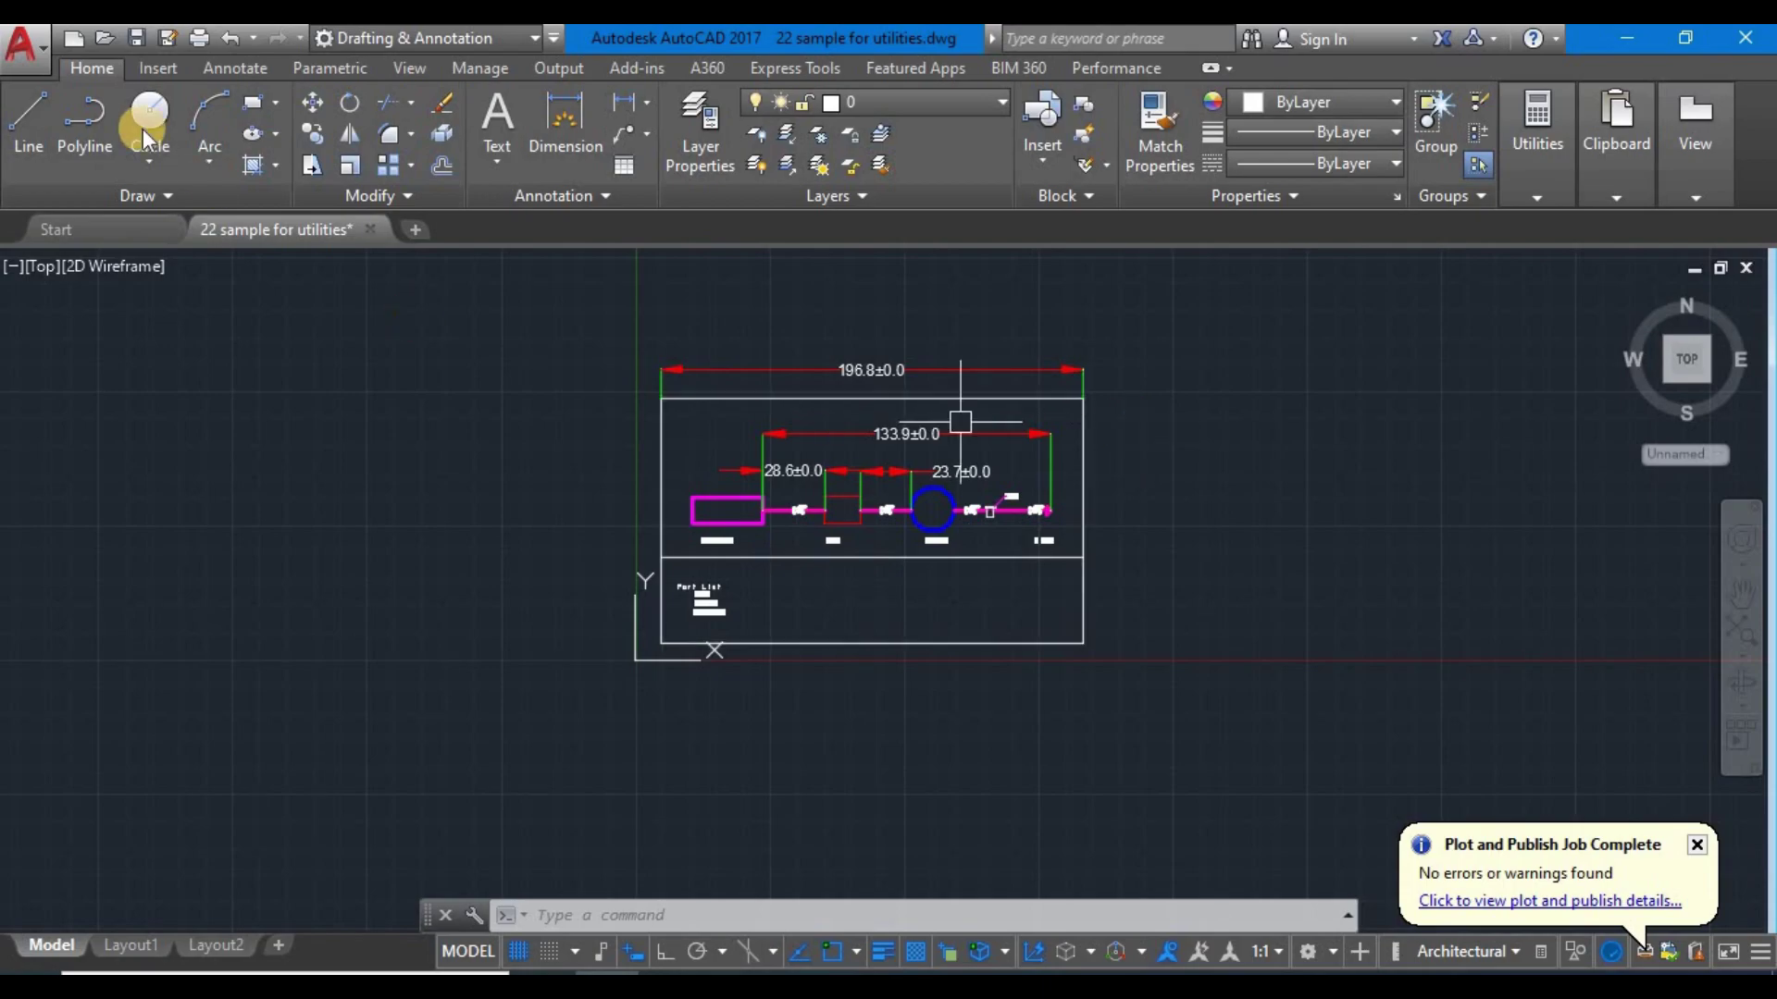
# - Save the purged drawing and return to model space
pyautogui.click(136, 39)
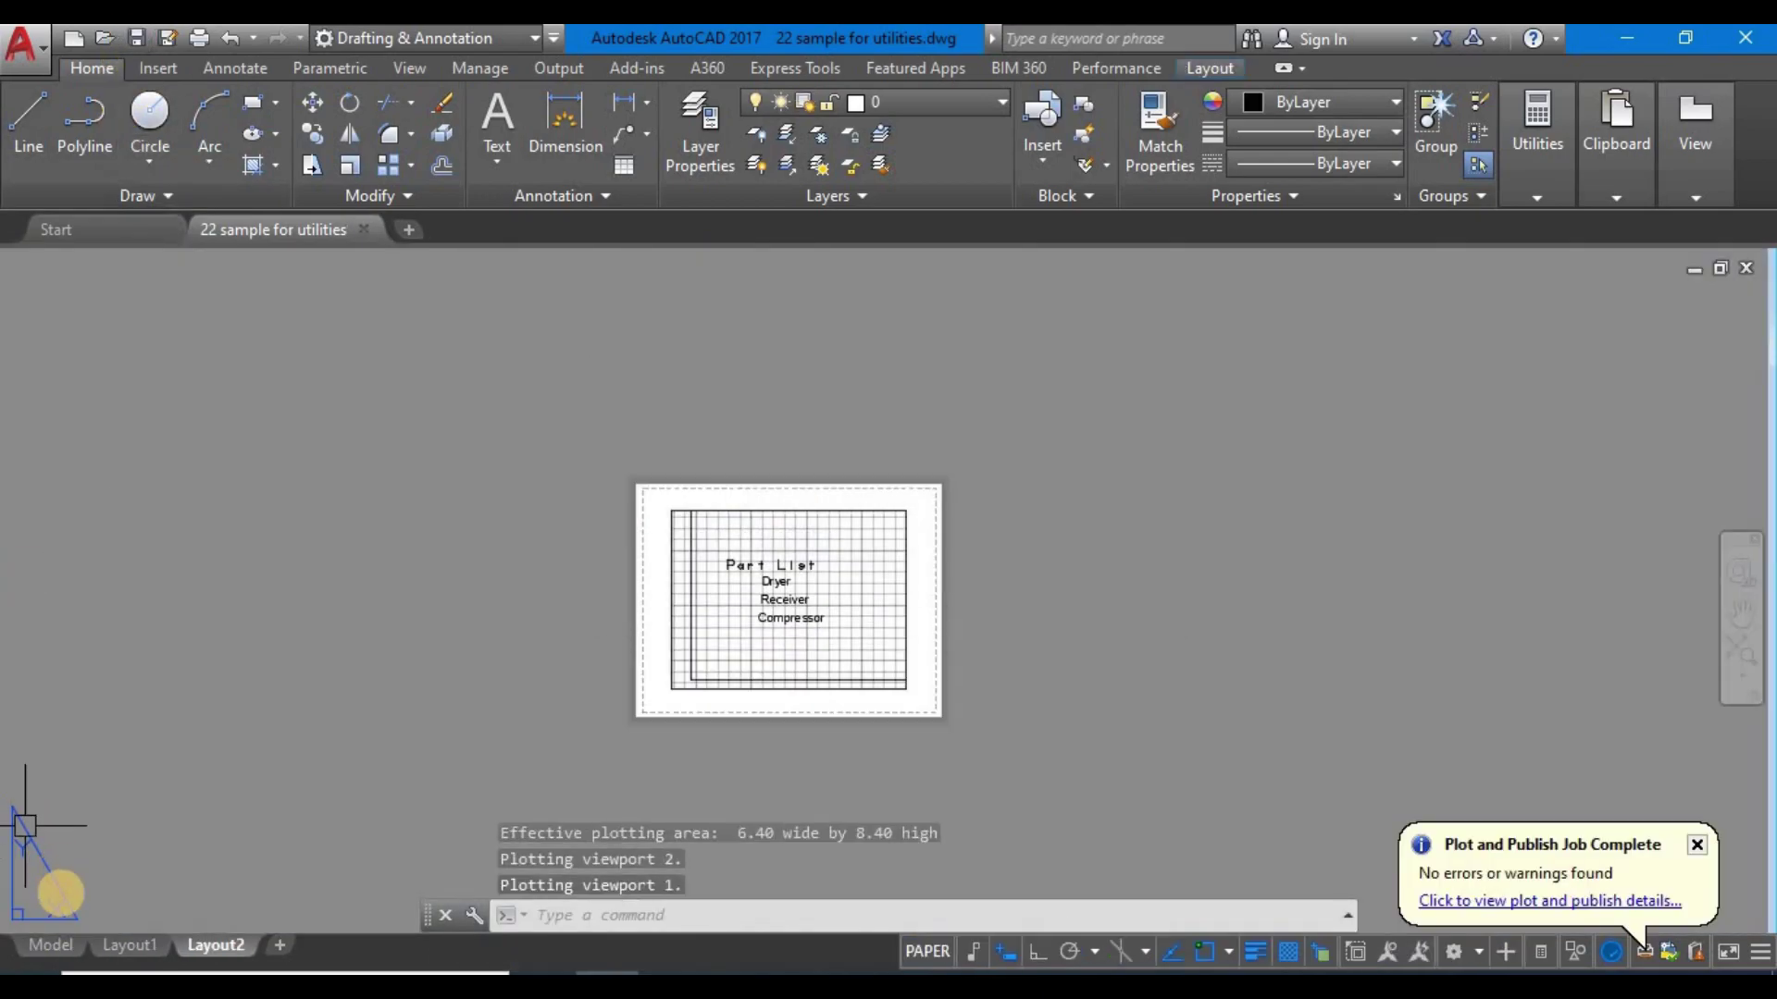
pyautogui.click(48, 945)
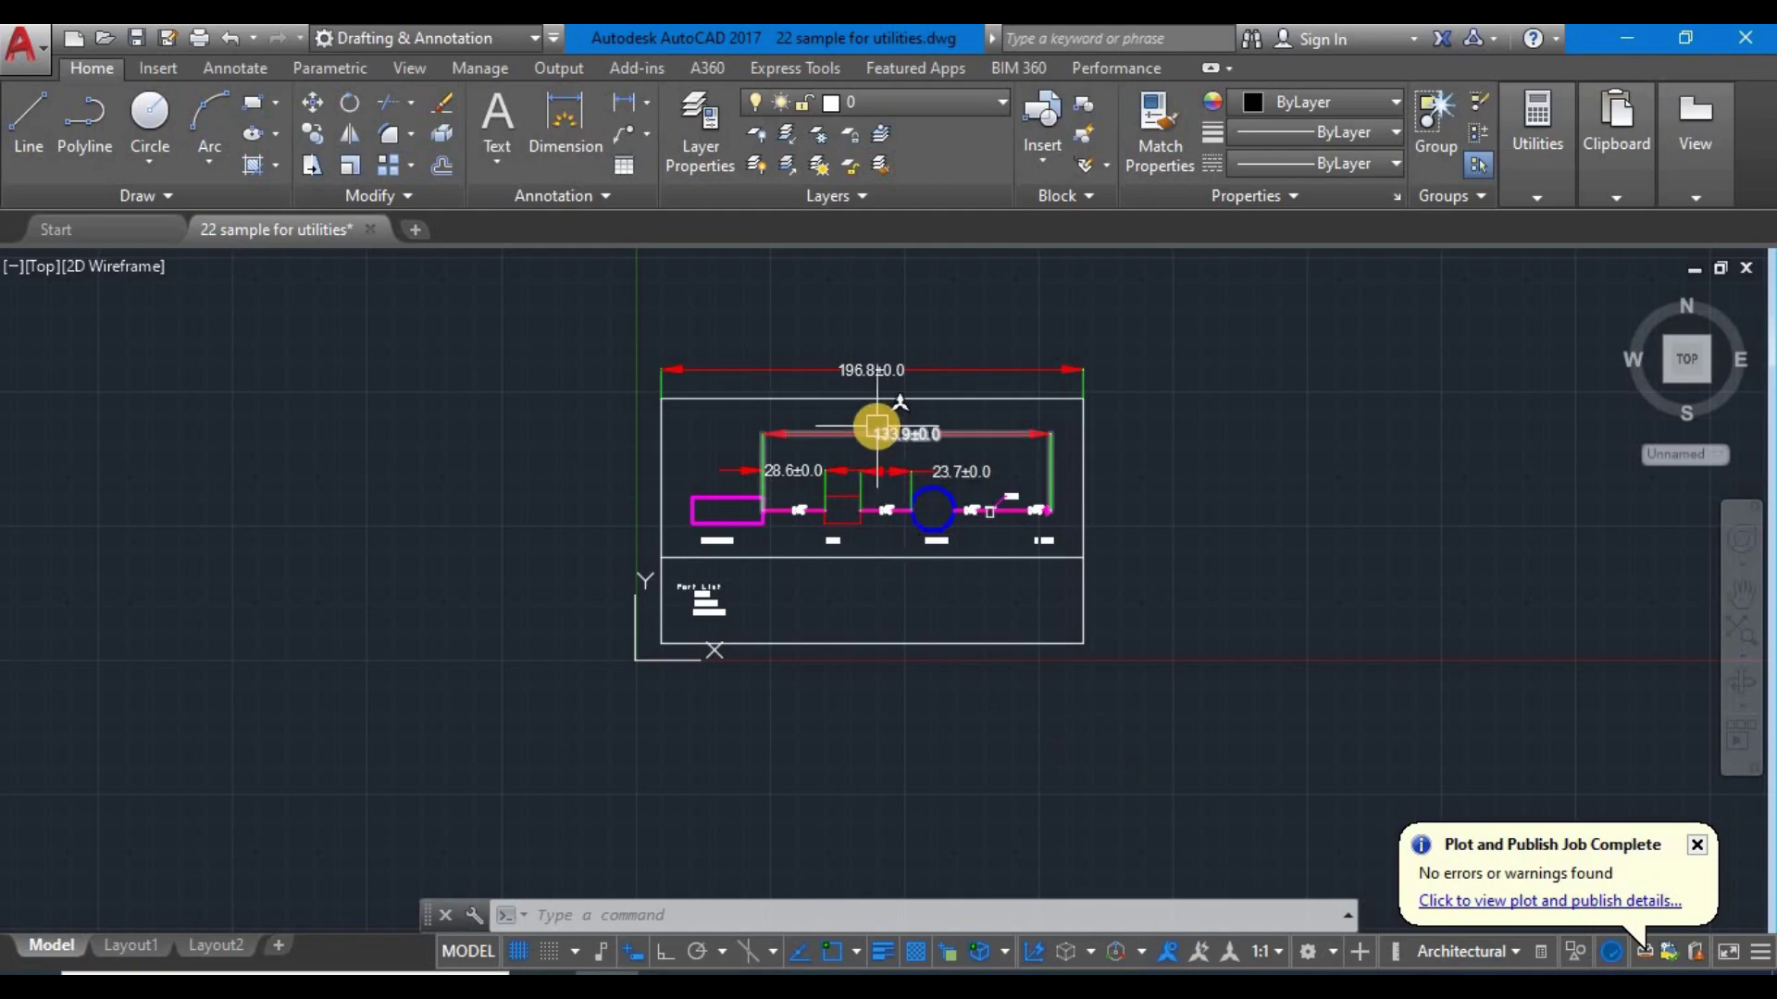
pyautogui.scroll(2, 877, 426)
pyautogui.scroll(-2, 932, 564)
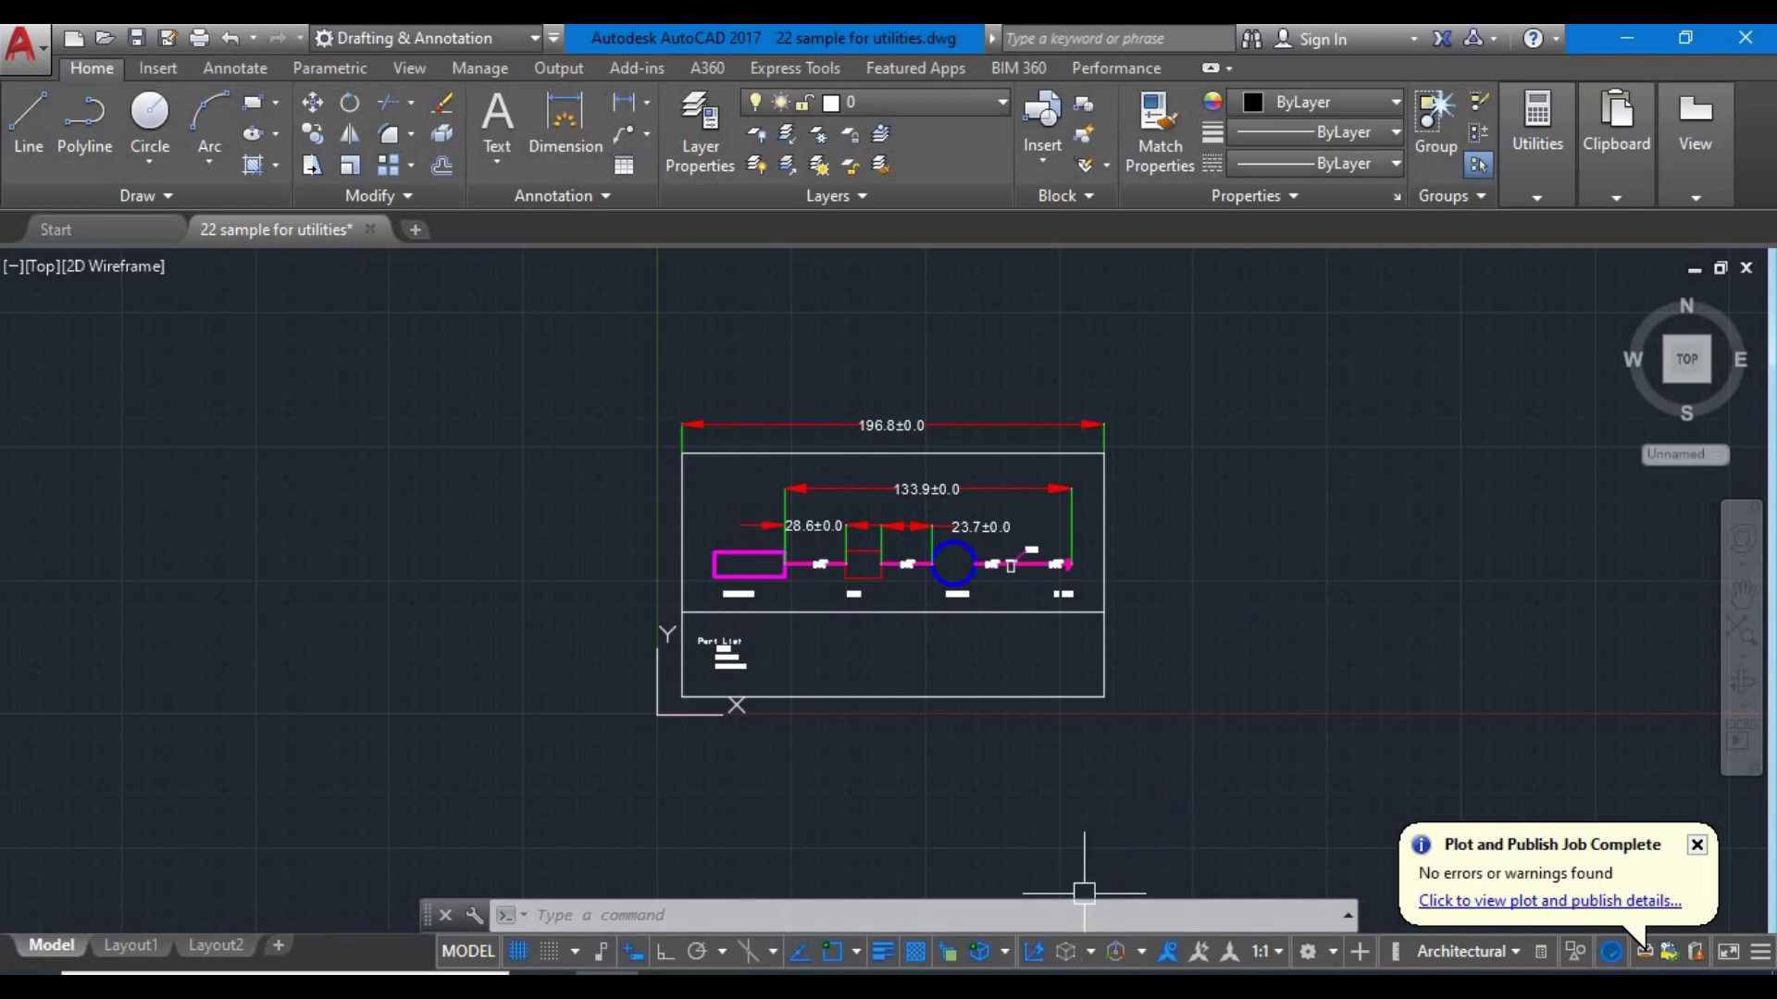
pyautogui.scroll(2, 730, 544)
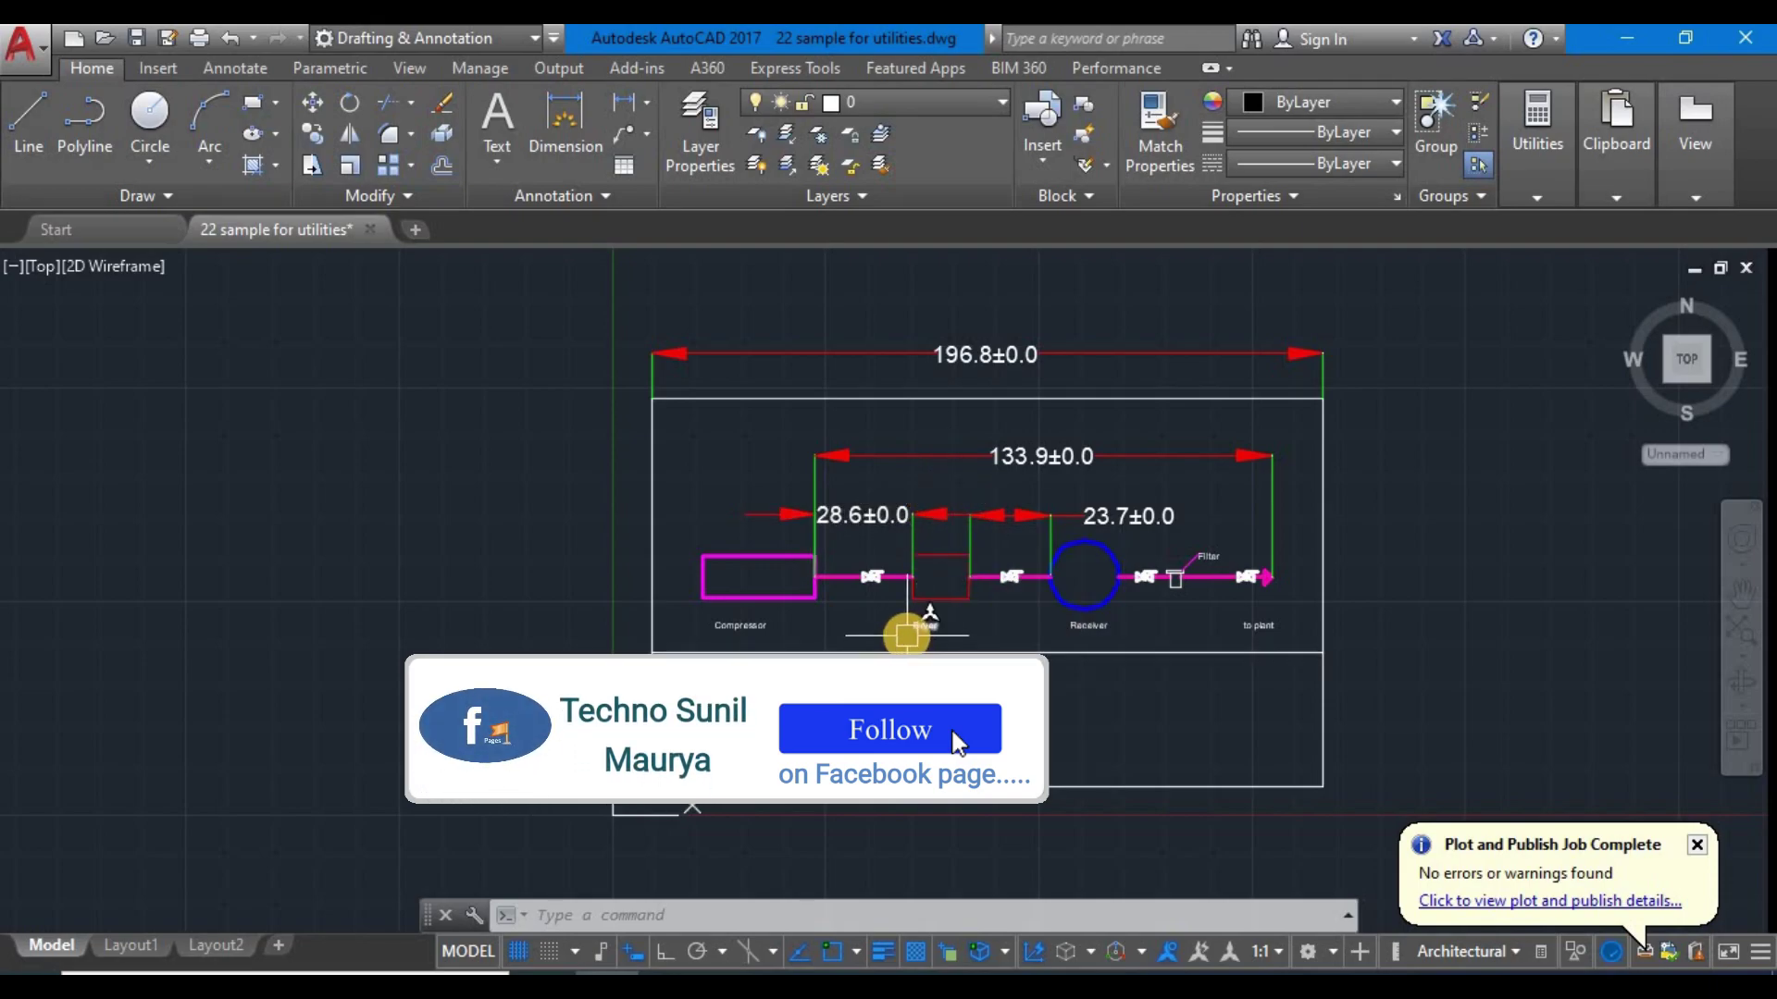
pyautogui.scroll(-2, 862, 532)
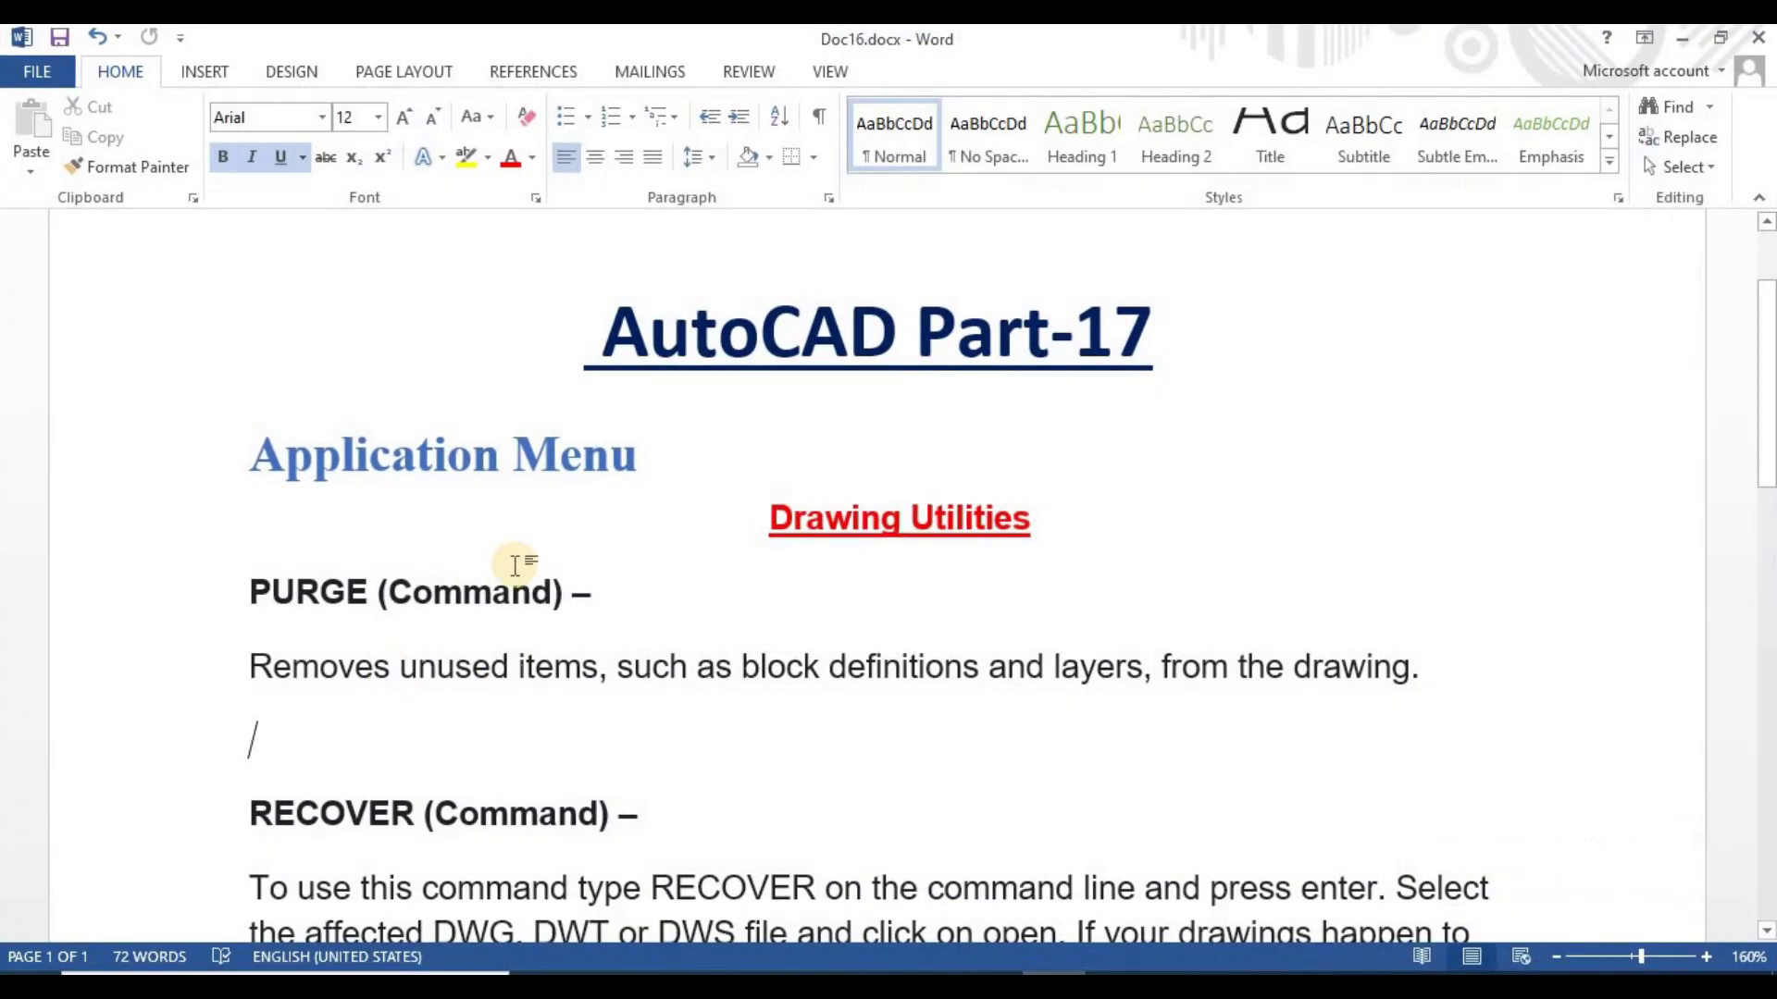
# - Switch to Word and read the PURGE and RECOVER command notes and the Drawing Utilities picture in Doc16.docx
pyautogui.scroll(-3, 516, 565)
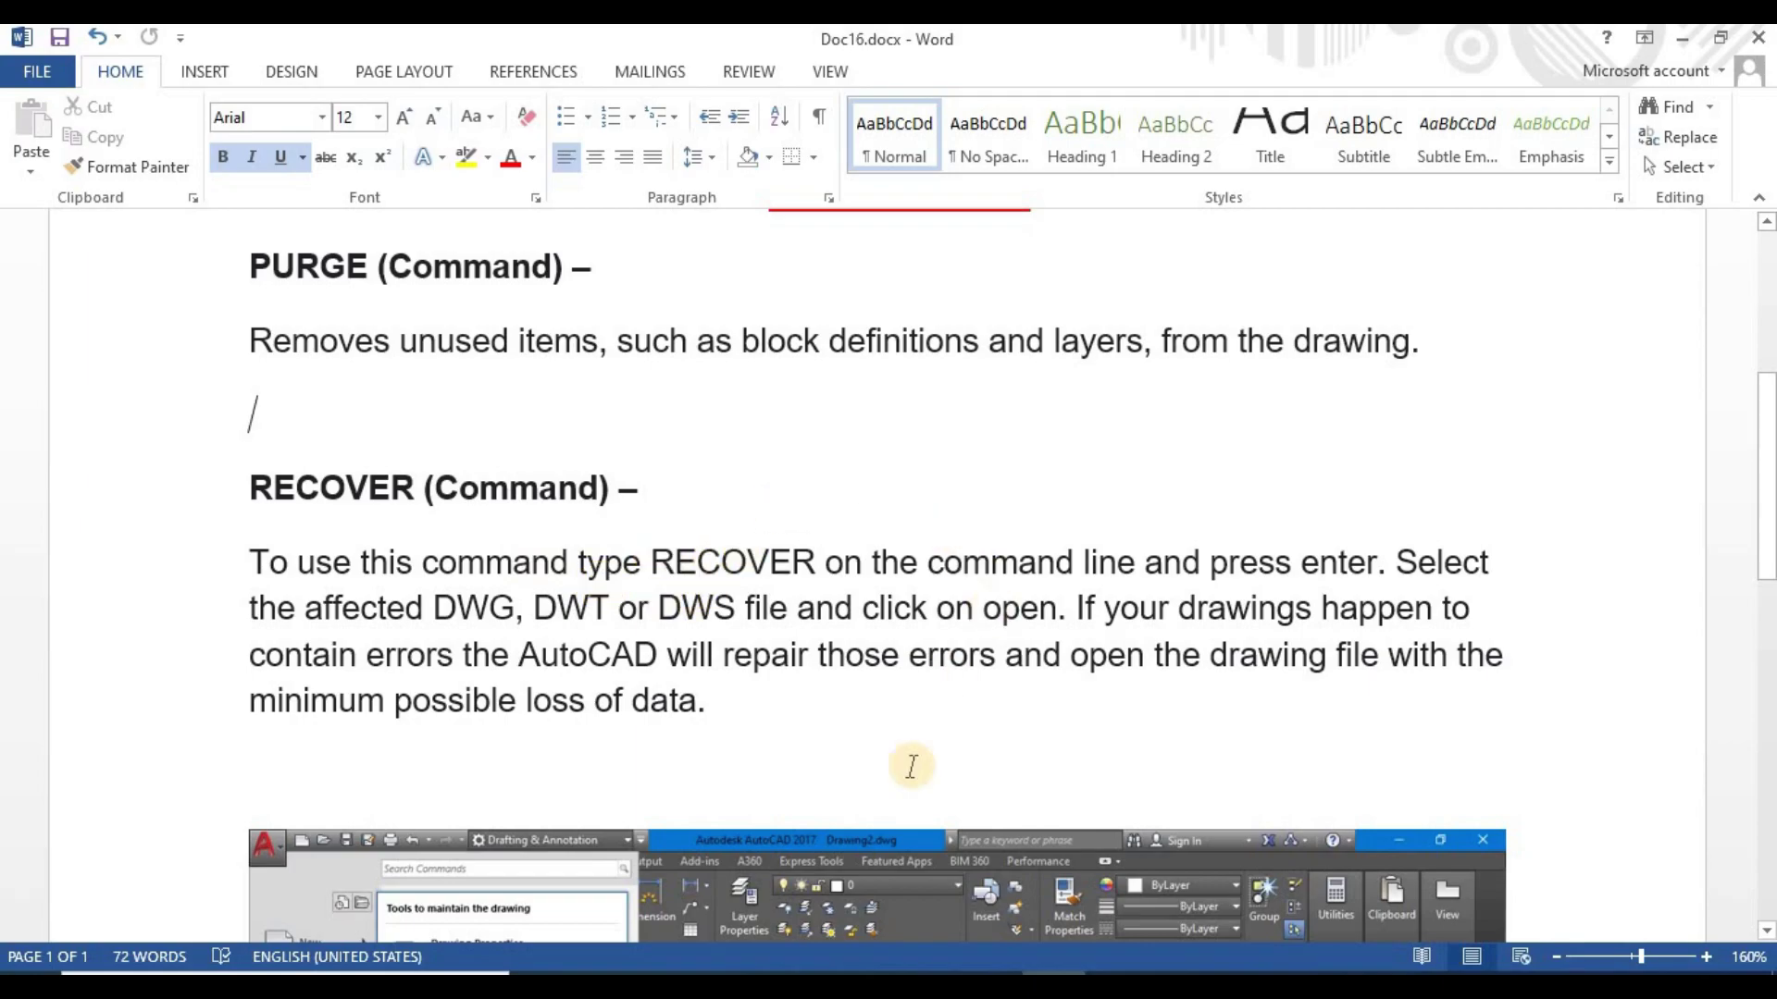
pyautogui.scroll(-1, 926, 620)
pyautogui.scroll(-5, 926, 624)
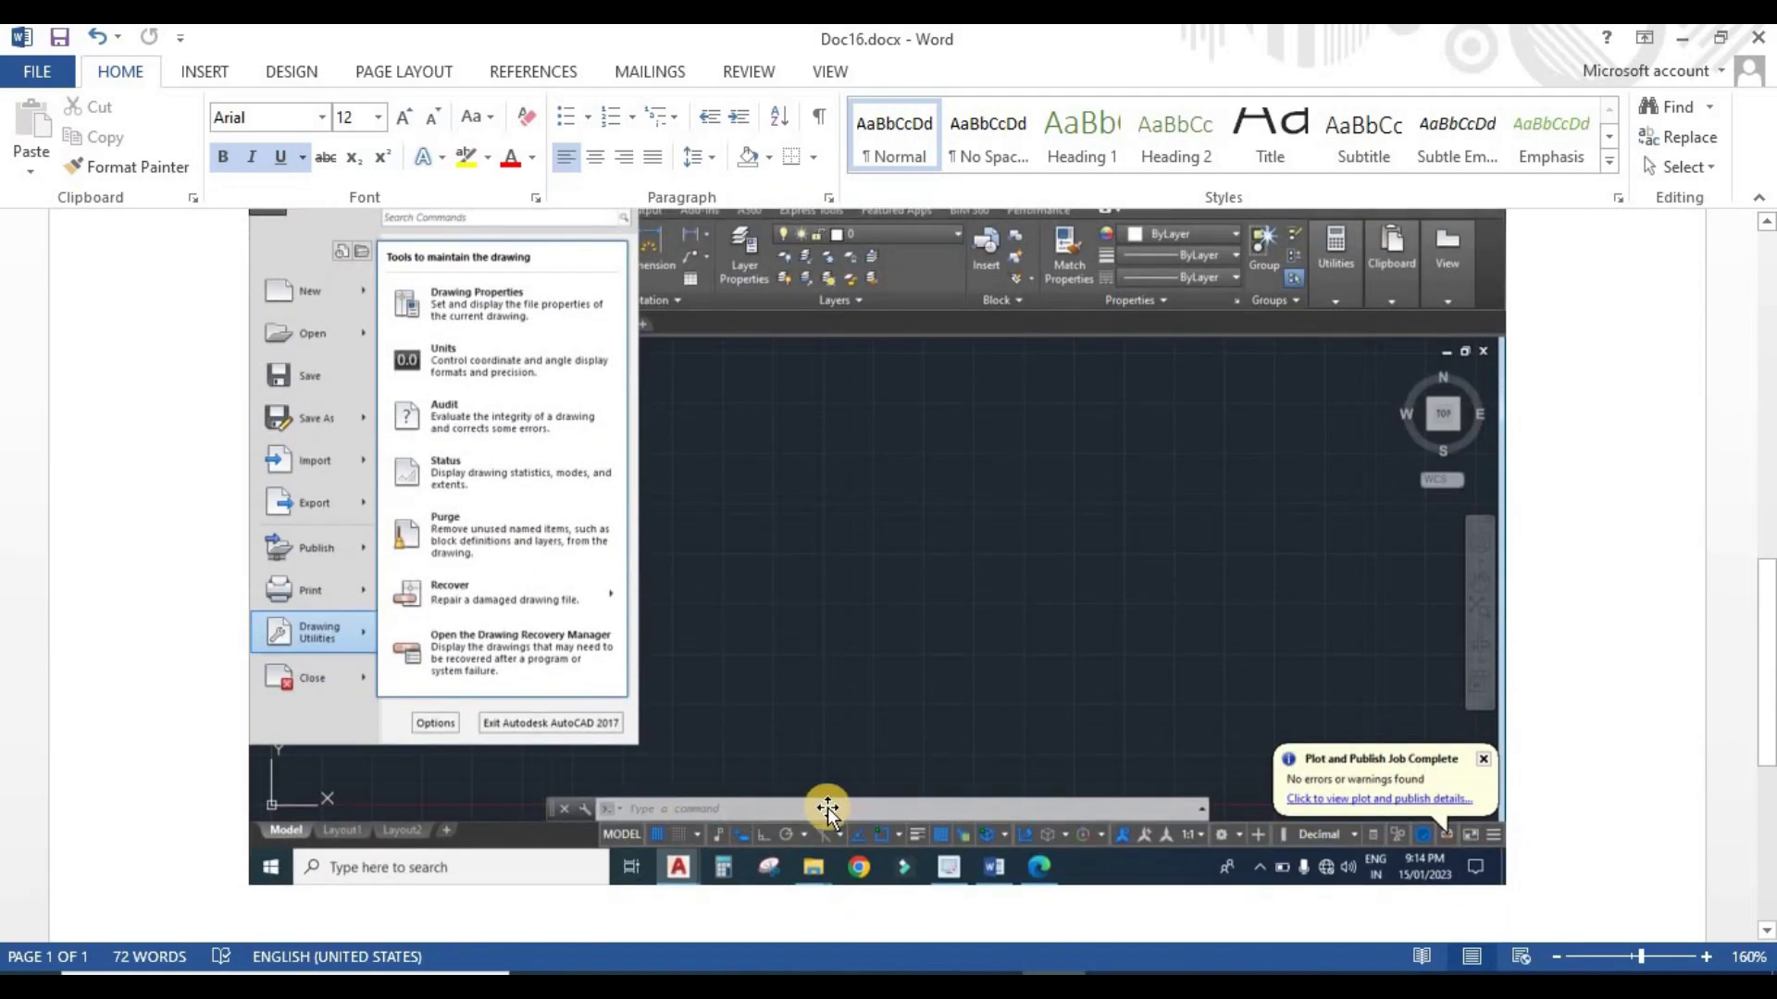
pyautogui.scroll(3, 1166, 416)
pyautogui.scroll(3, 1022, 448)
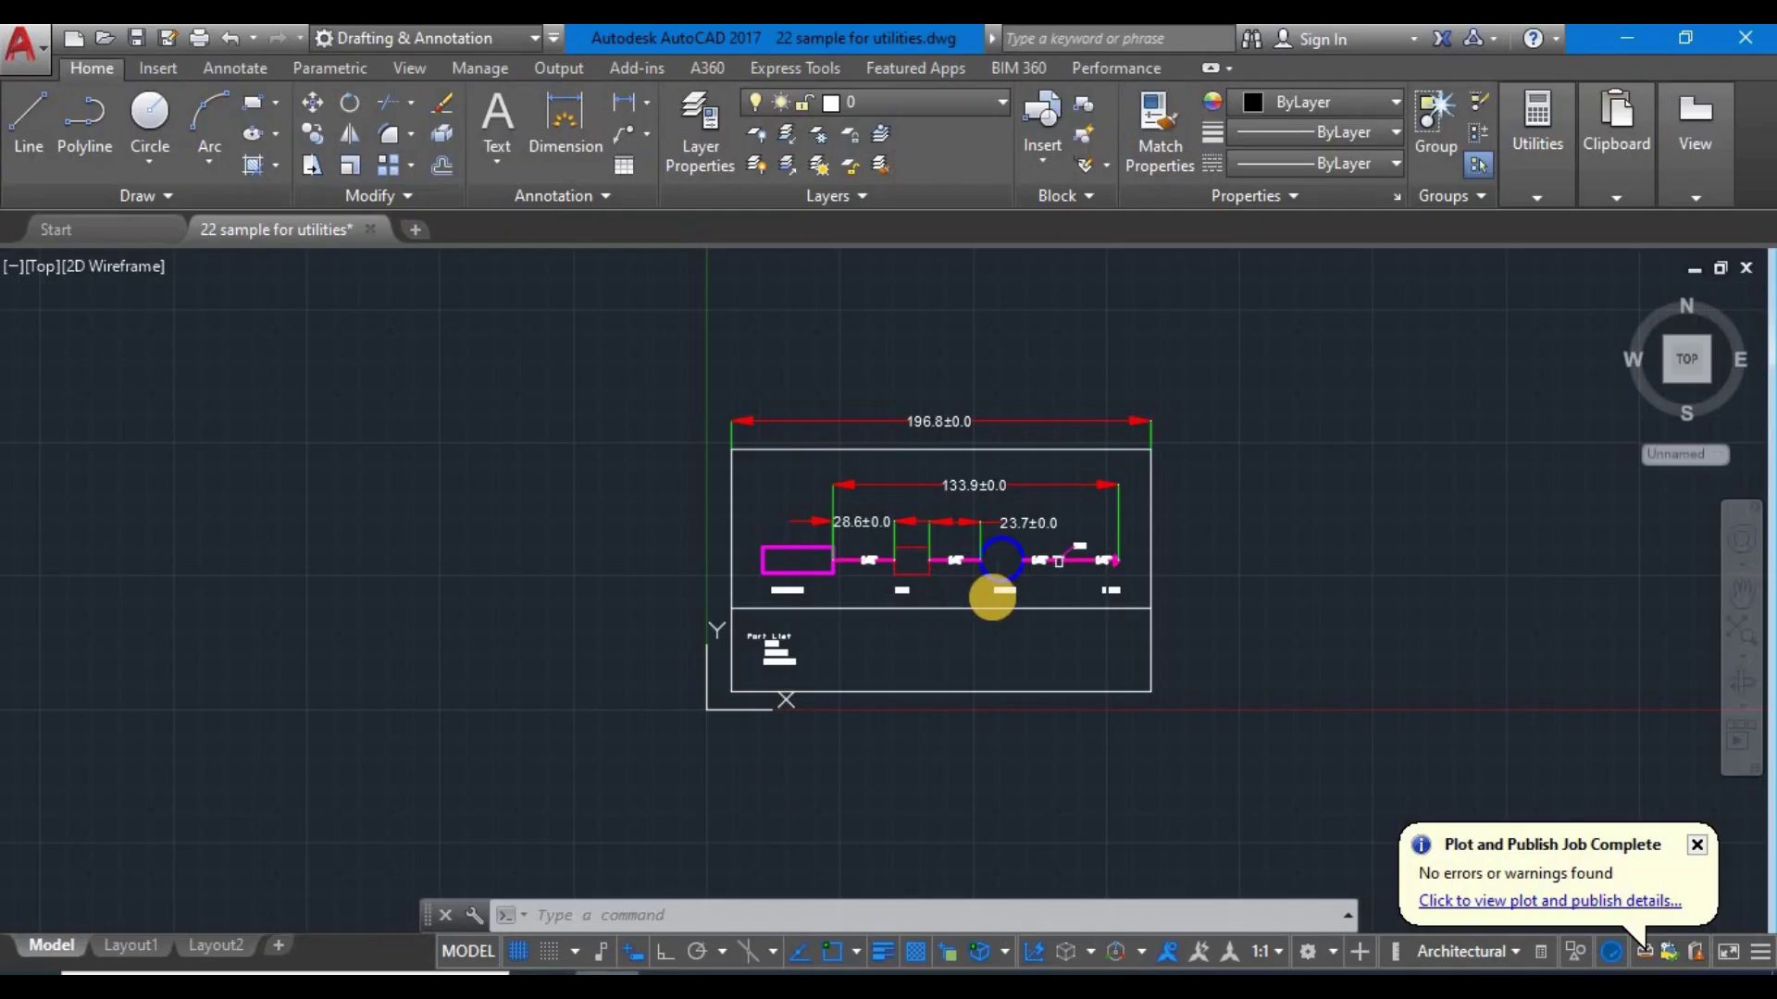
pyautogui.scroll(3, 991, 595)
pyautogui.scroll(2, 861, 592)
pyautogui.scroll(-5, 916, 524)
pyautogui.scroll(5, 991, 531)
pyautogui.scroll(-3, 1151, 524)
pyautogui.scroll(3, 847, 589)
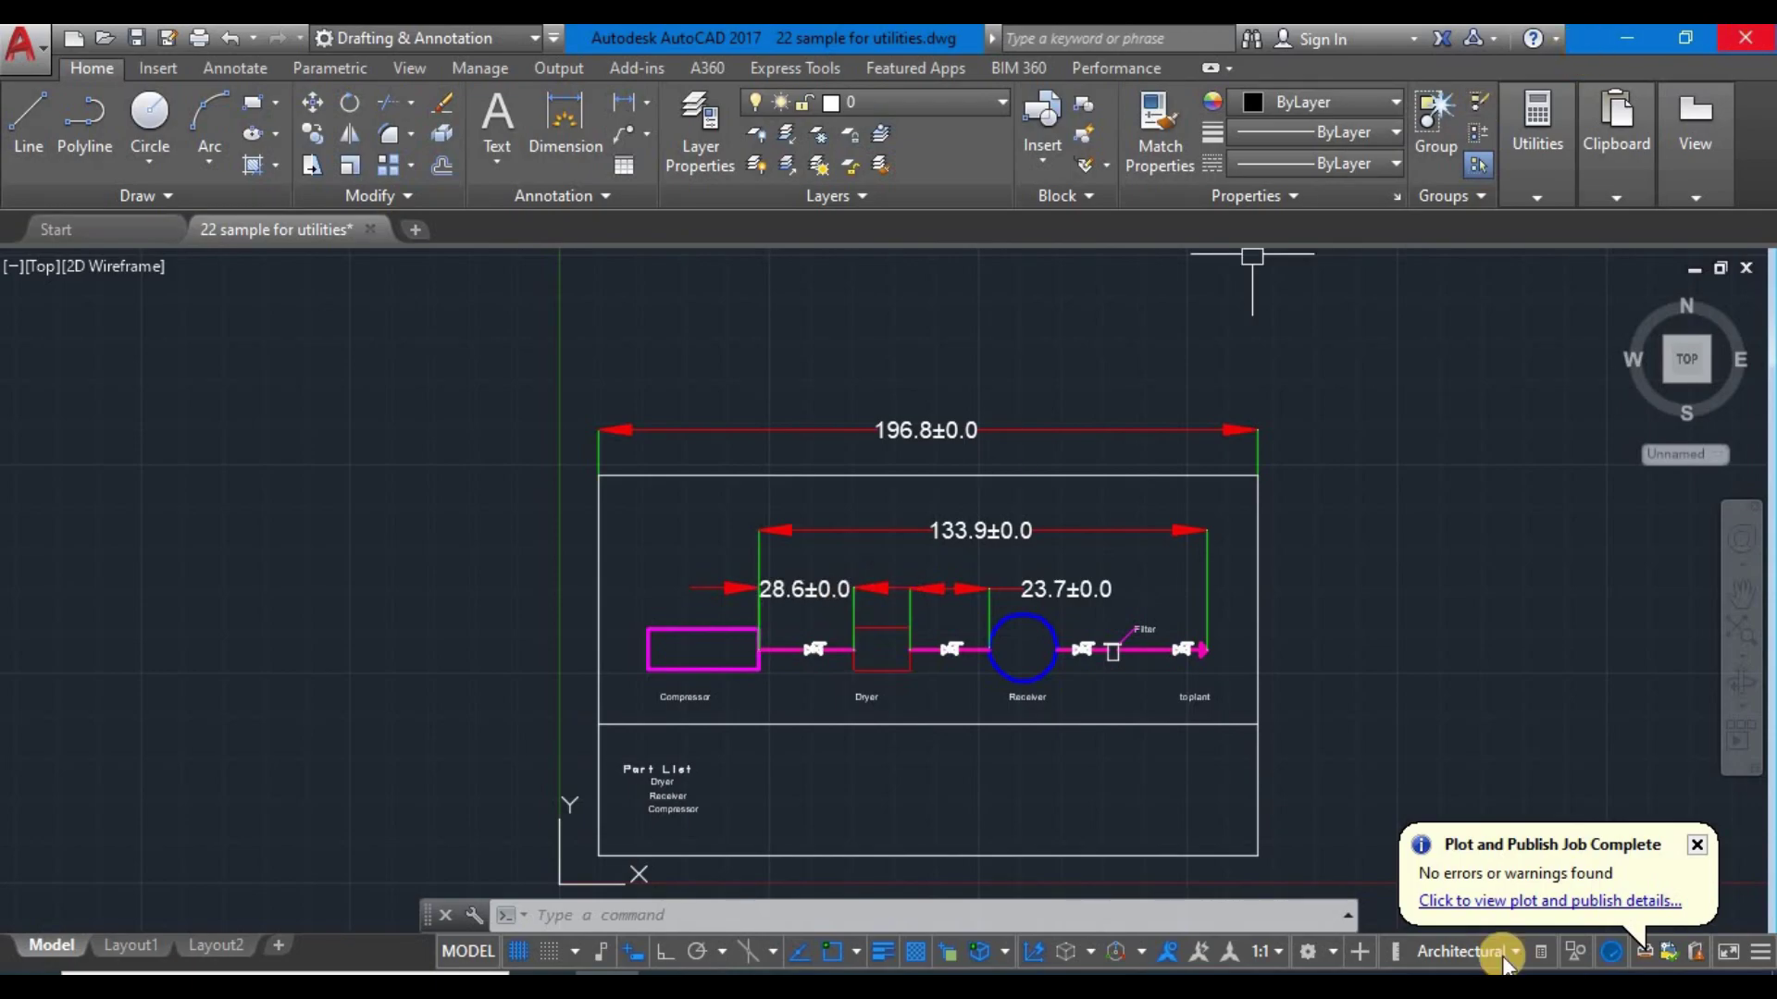
# - Close the drawing 22 sample for utilities.dwg in AutoCAD, answering the save prompt
pyautogui.click(369, 229)
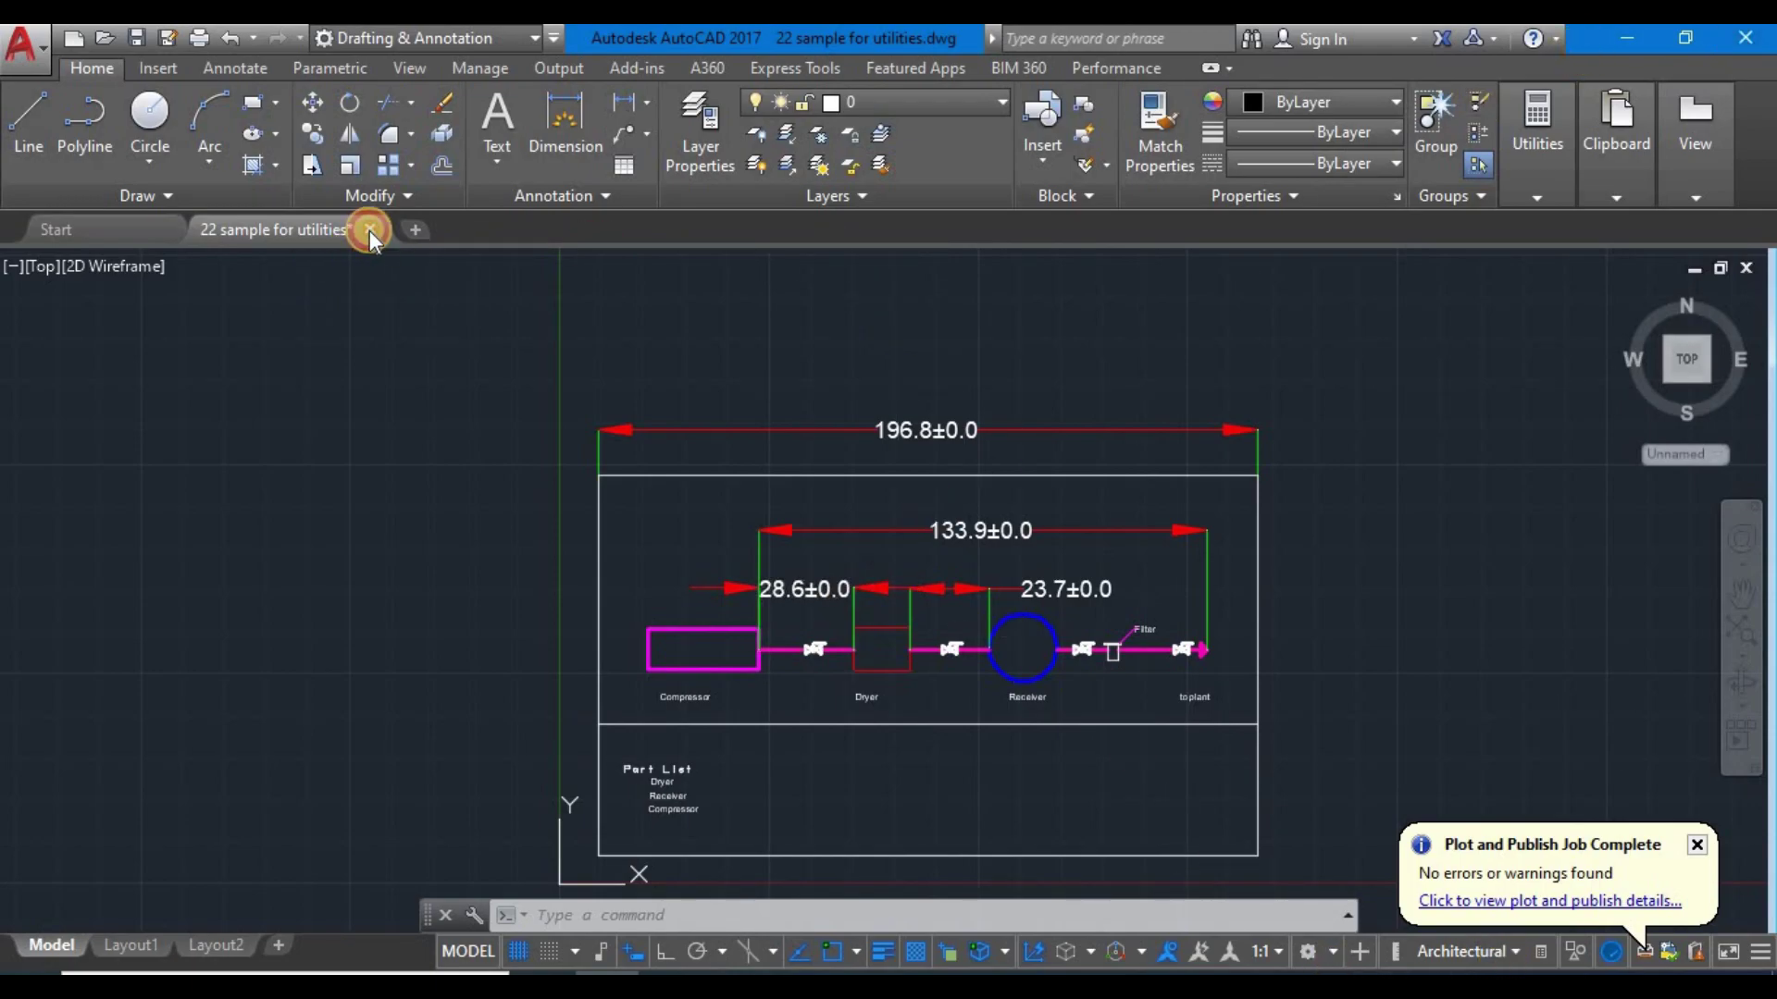
pyautogui.click(960, 564)
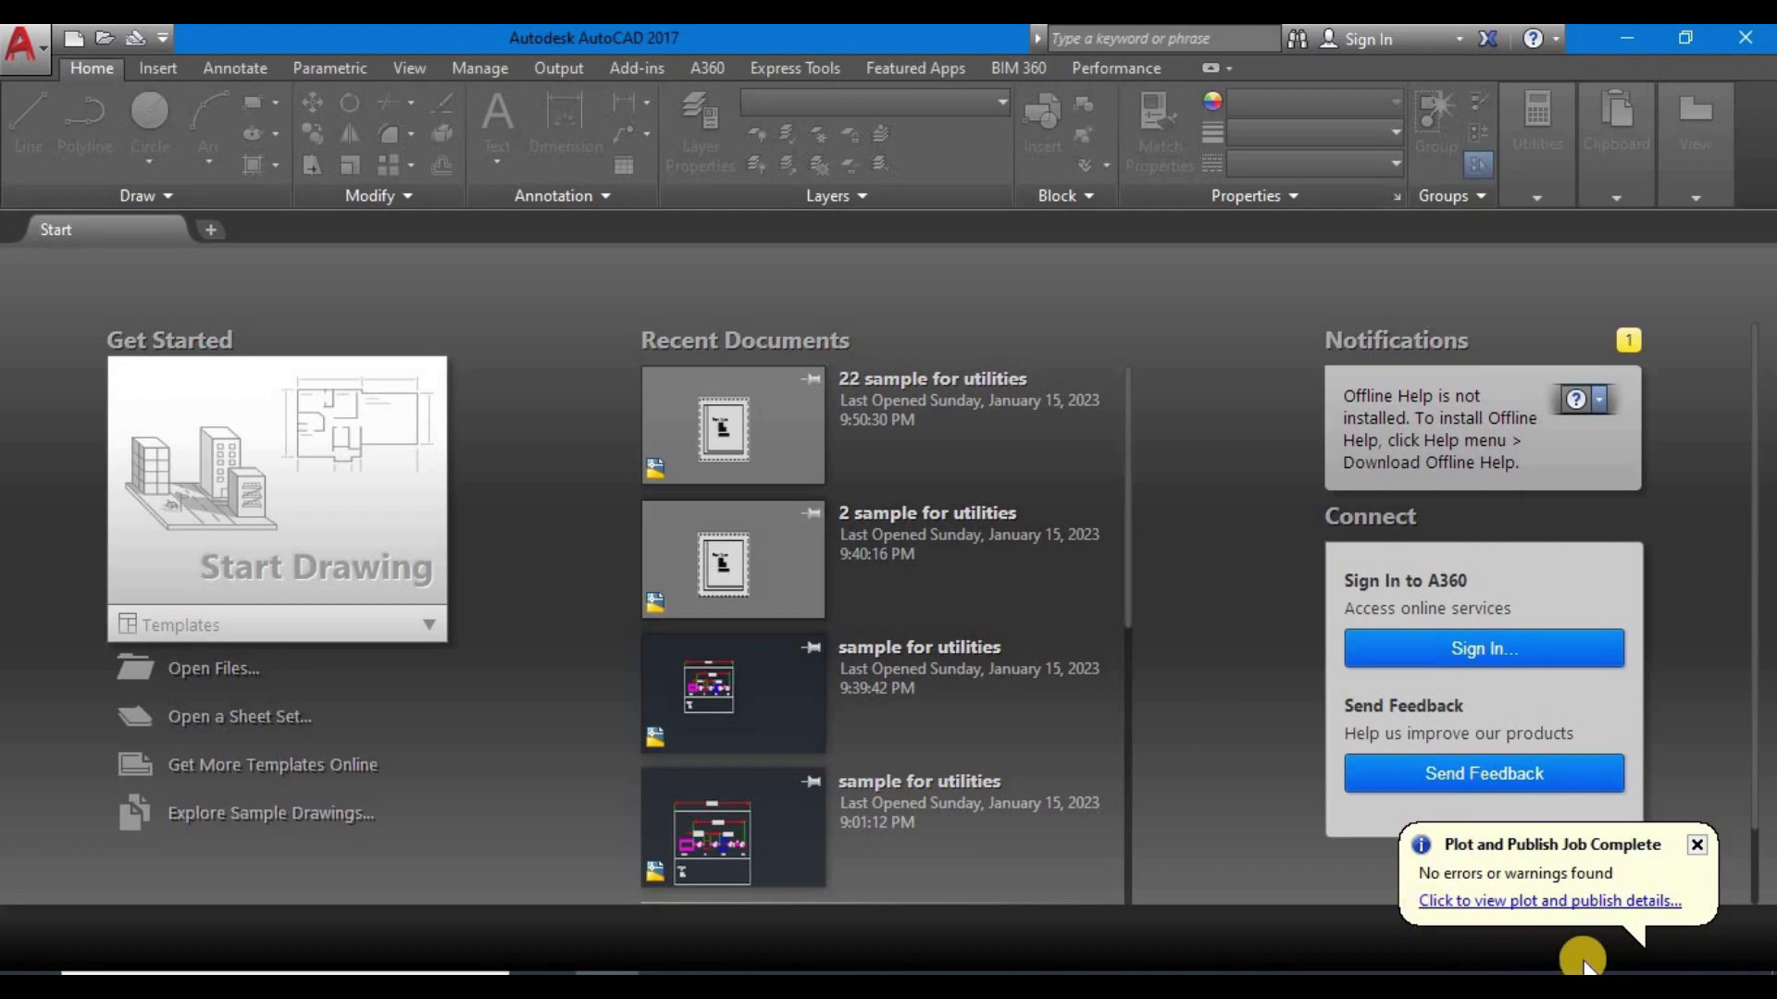
# - Refresh the Windows desktop and open the sets folder to check the file size of sample for utilities.dwg
pyautogui.click(1773, 991)
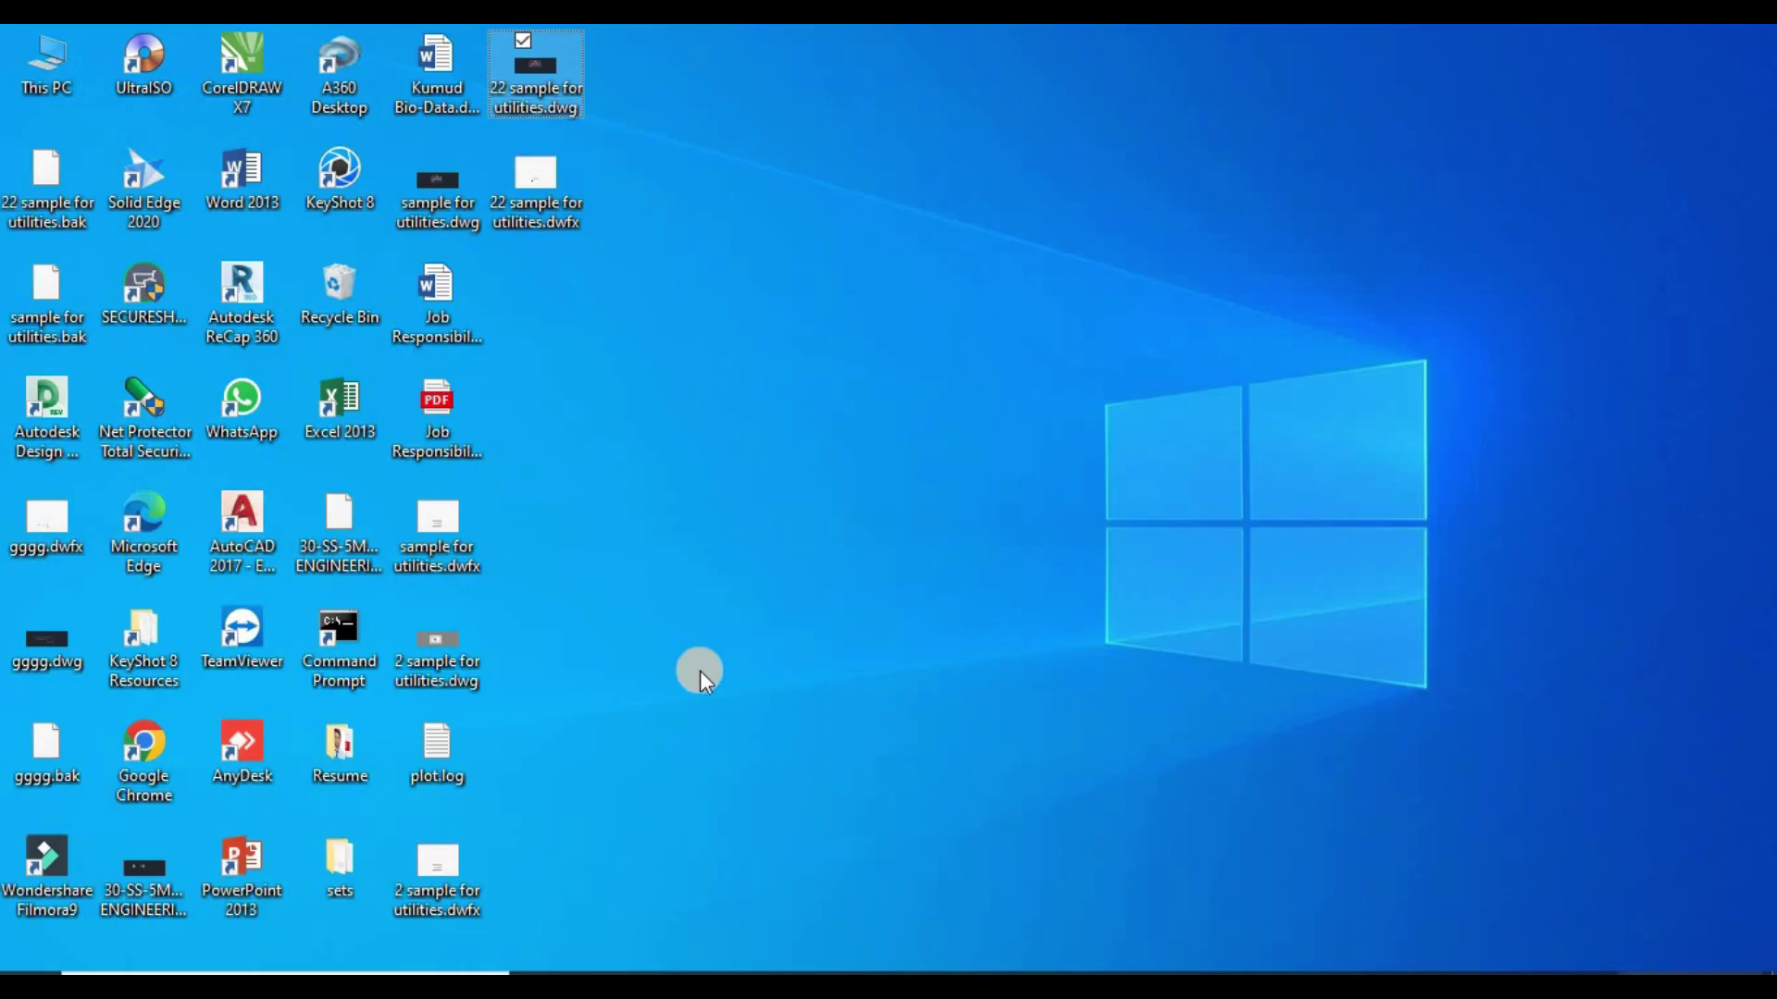
pyautogui.rightClick(690, 328)
pyautogui.click(770, 404)
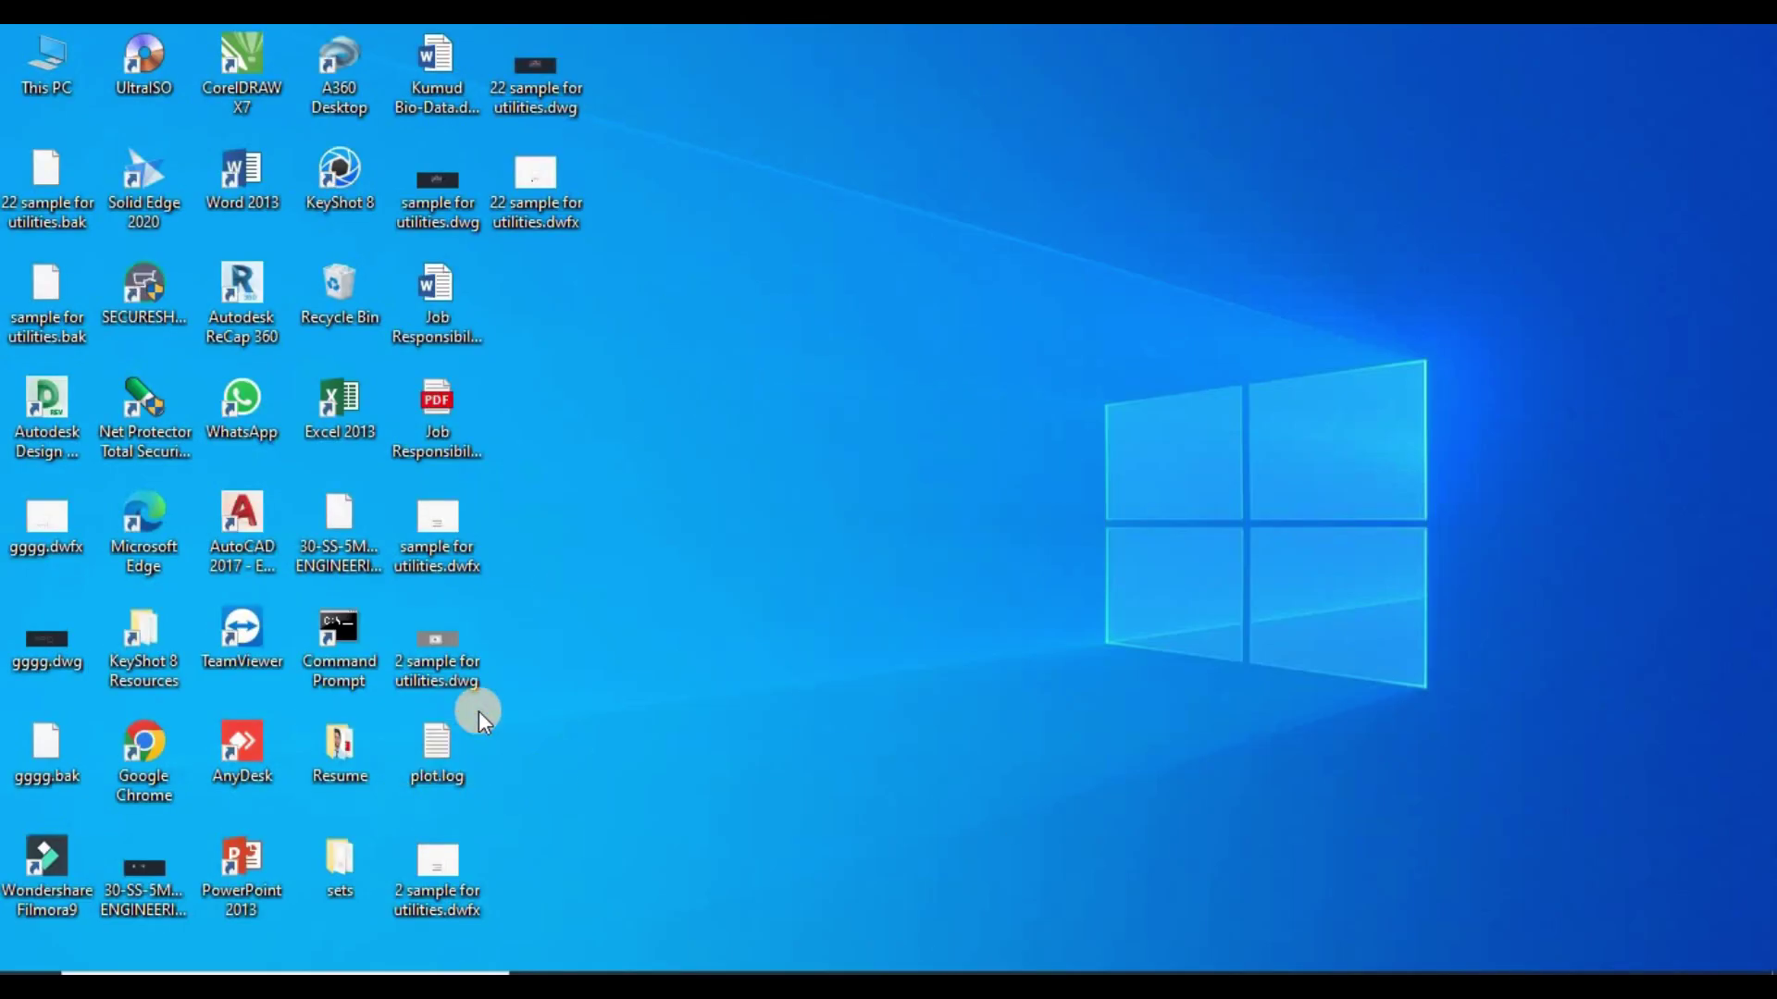
pyautogui.doubleClick(335, 869)
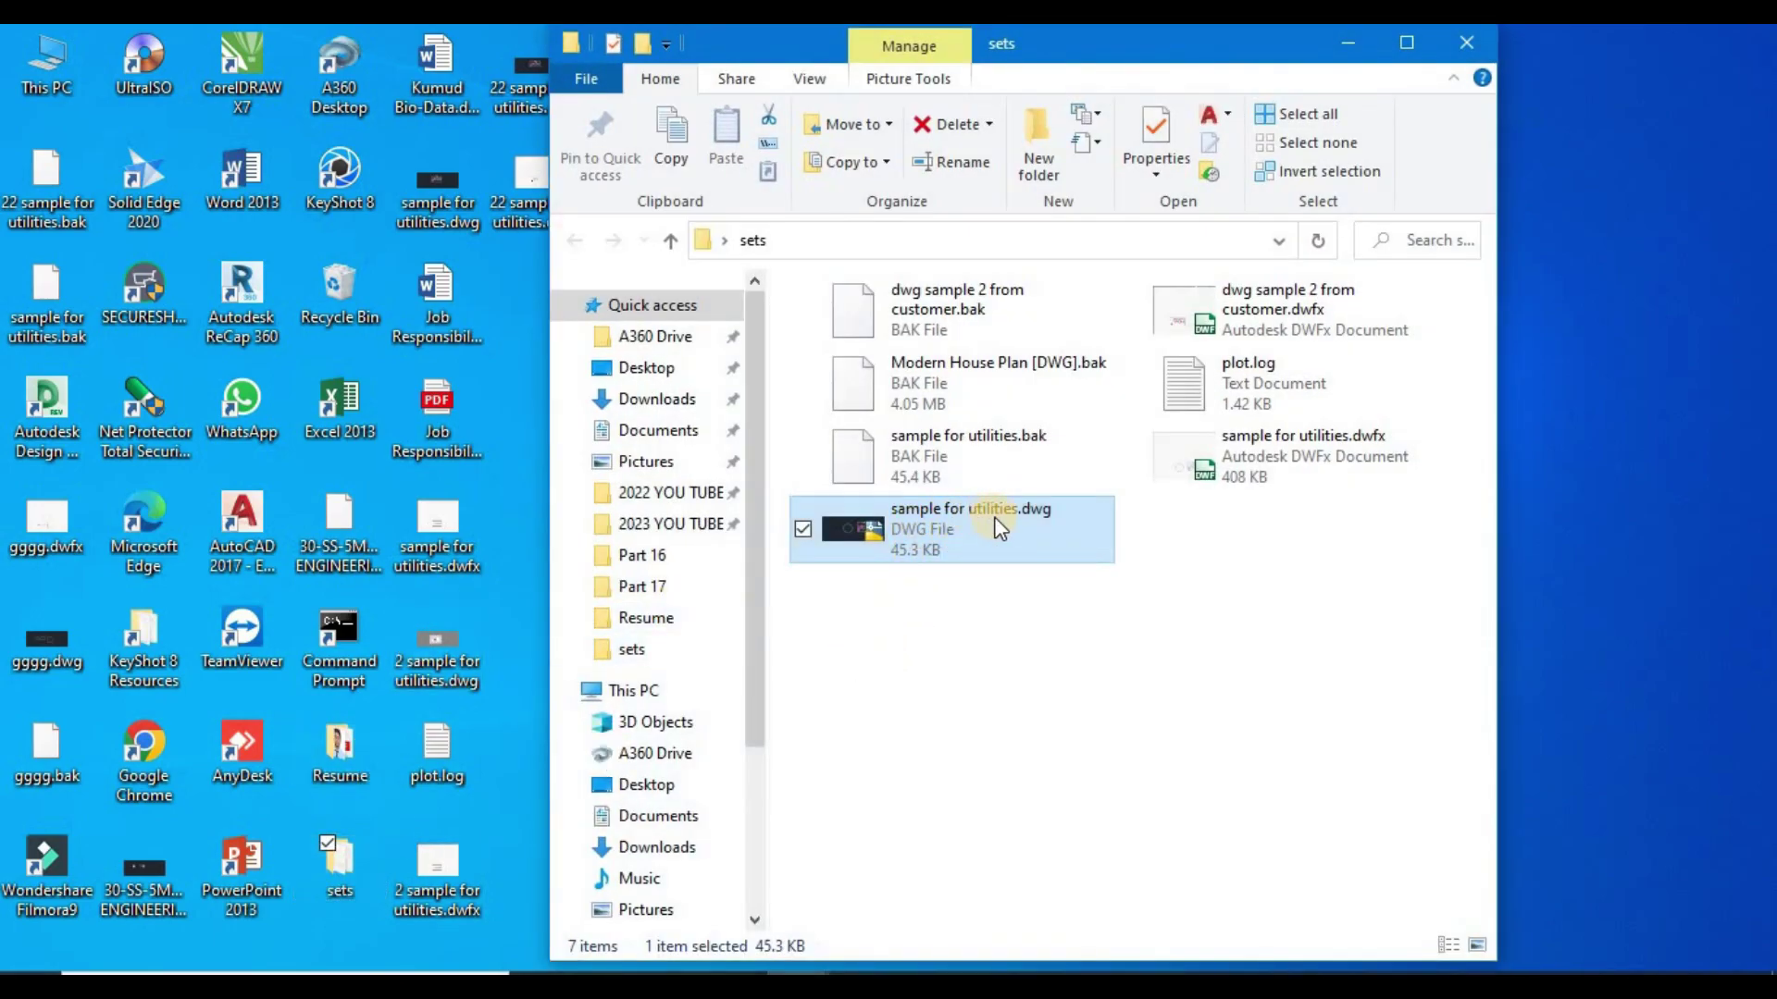
pyautogui.moveTo(996, 516)
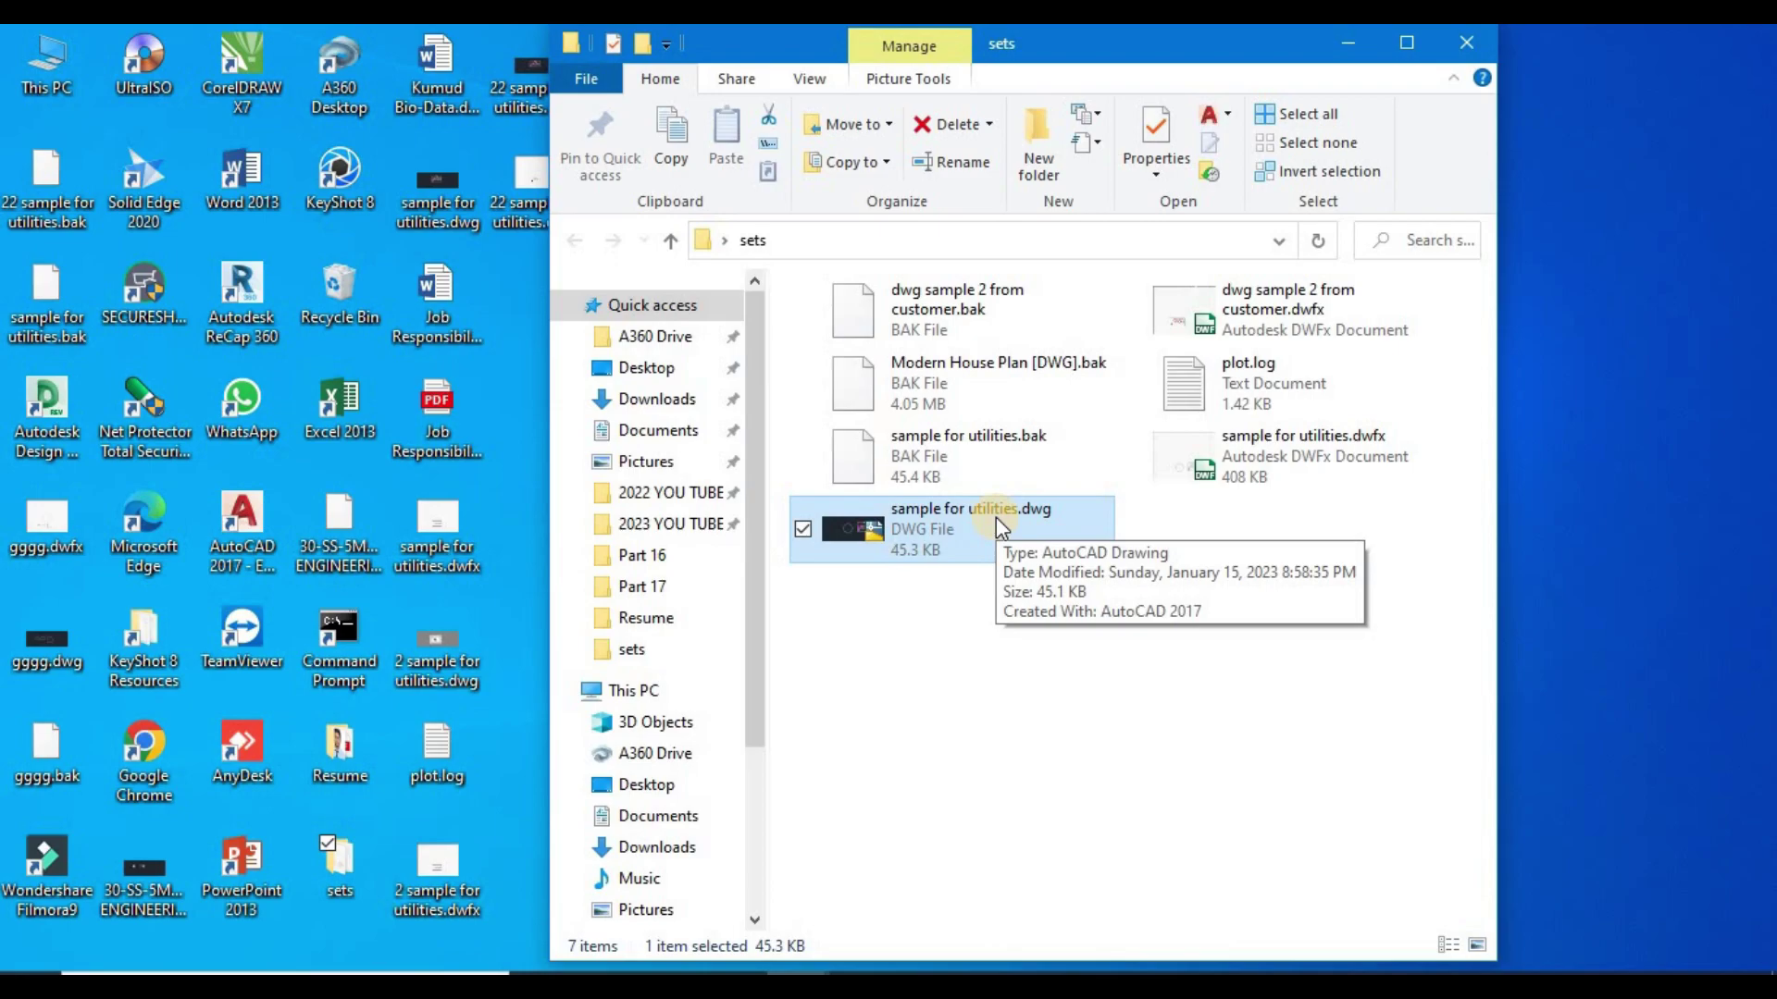
pyautogui.click(1402, 41)
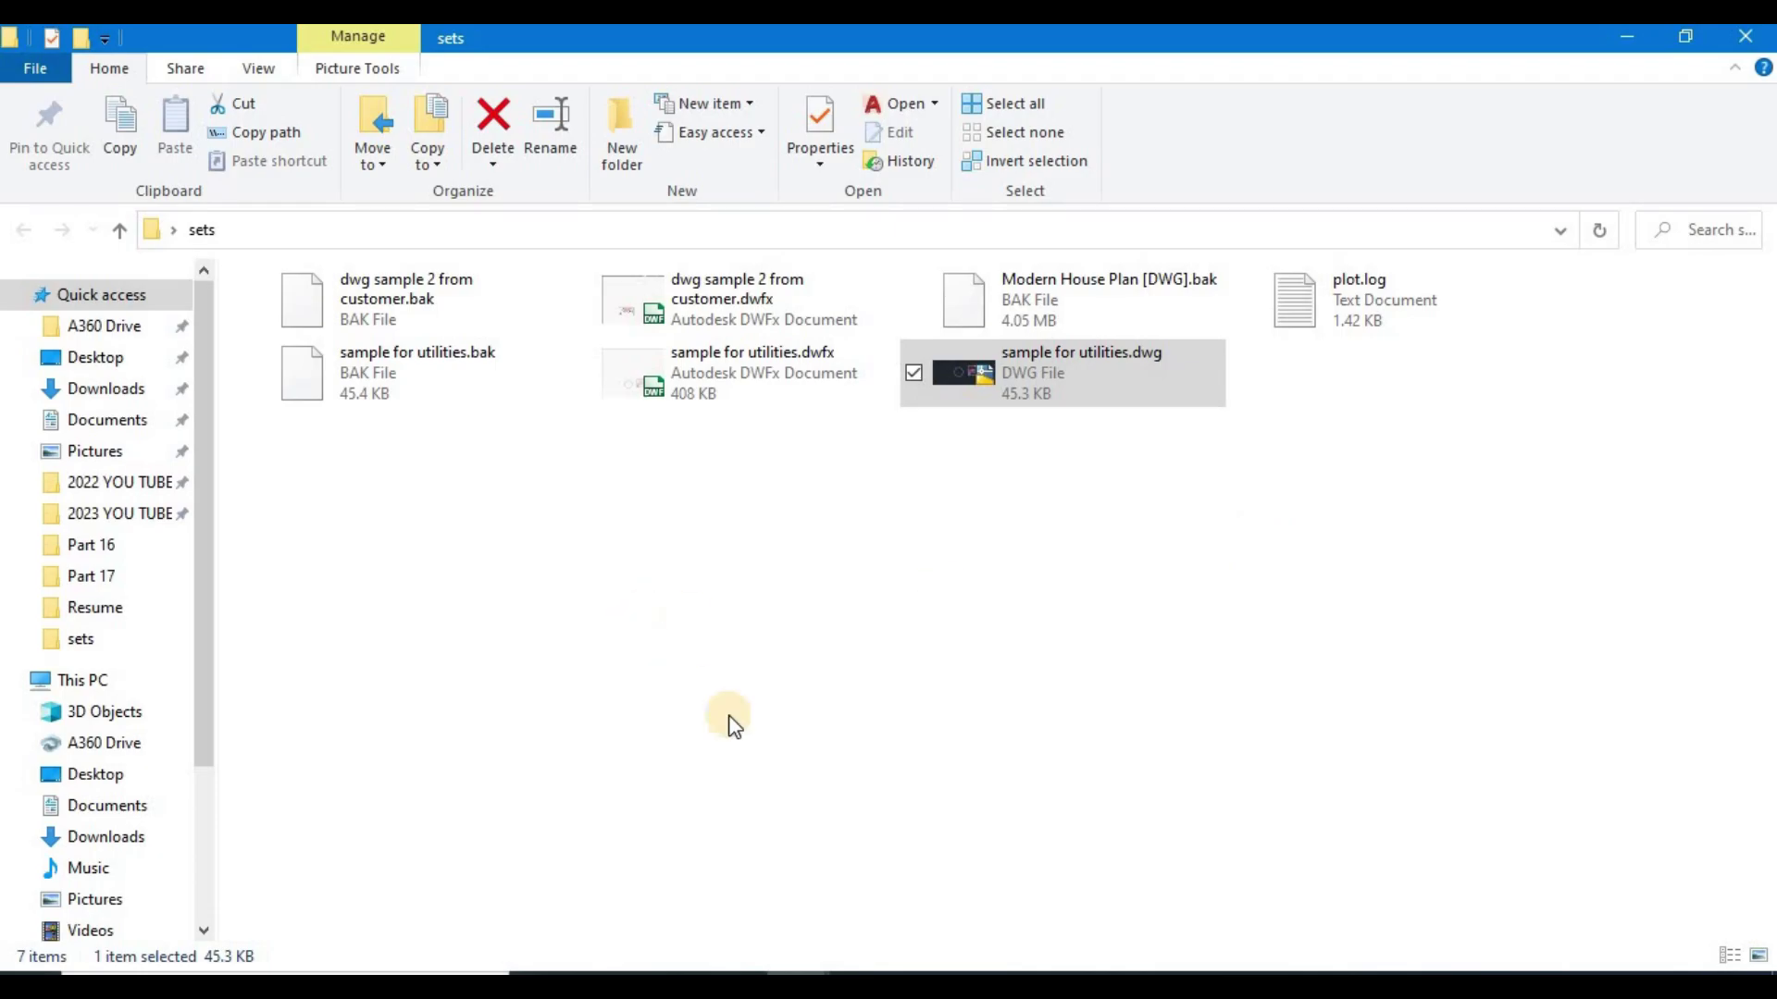
# - Switch back to AutoCAD and start a new blank drawing
pyautogui.click(603, 986)
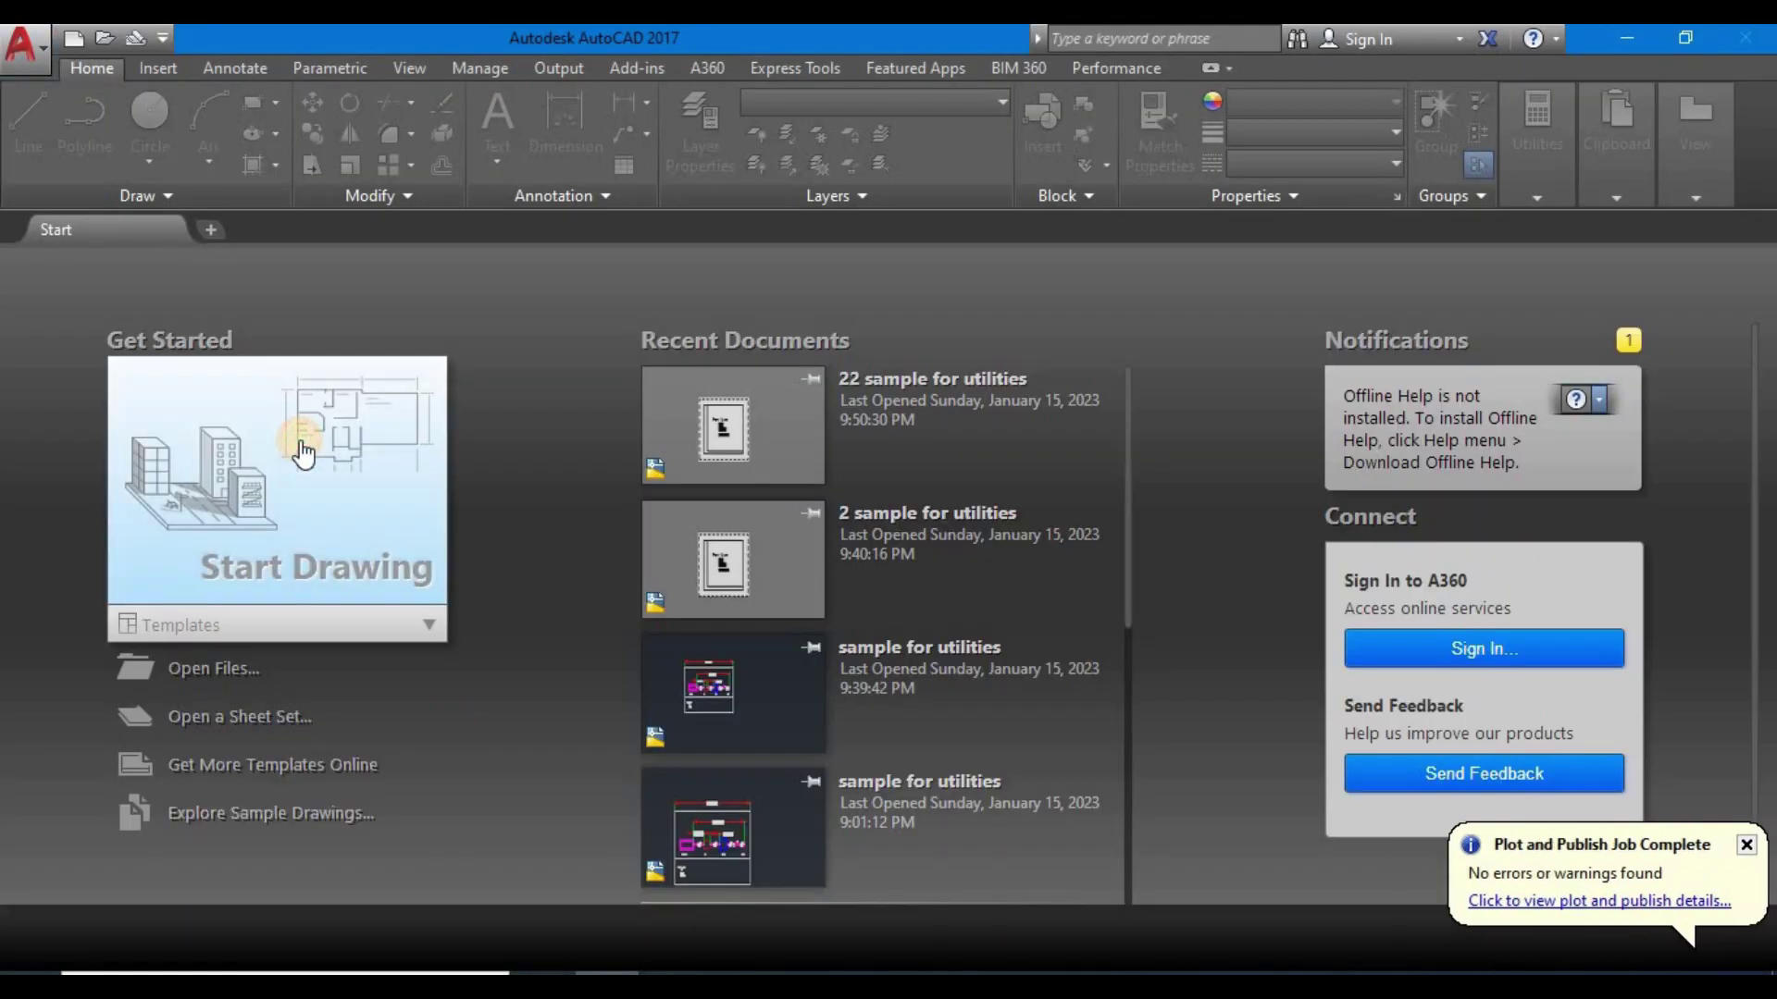
pyautogui.click(303, 453)
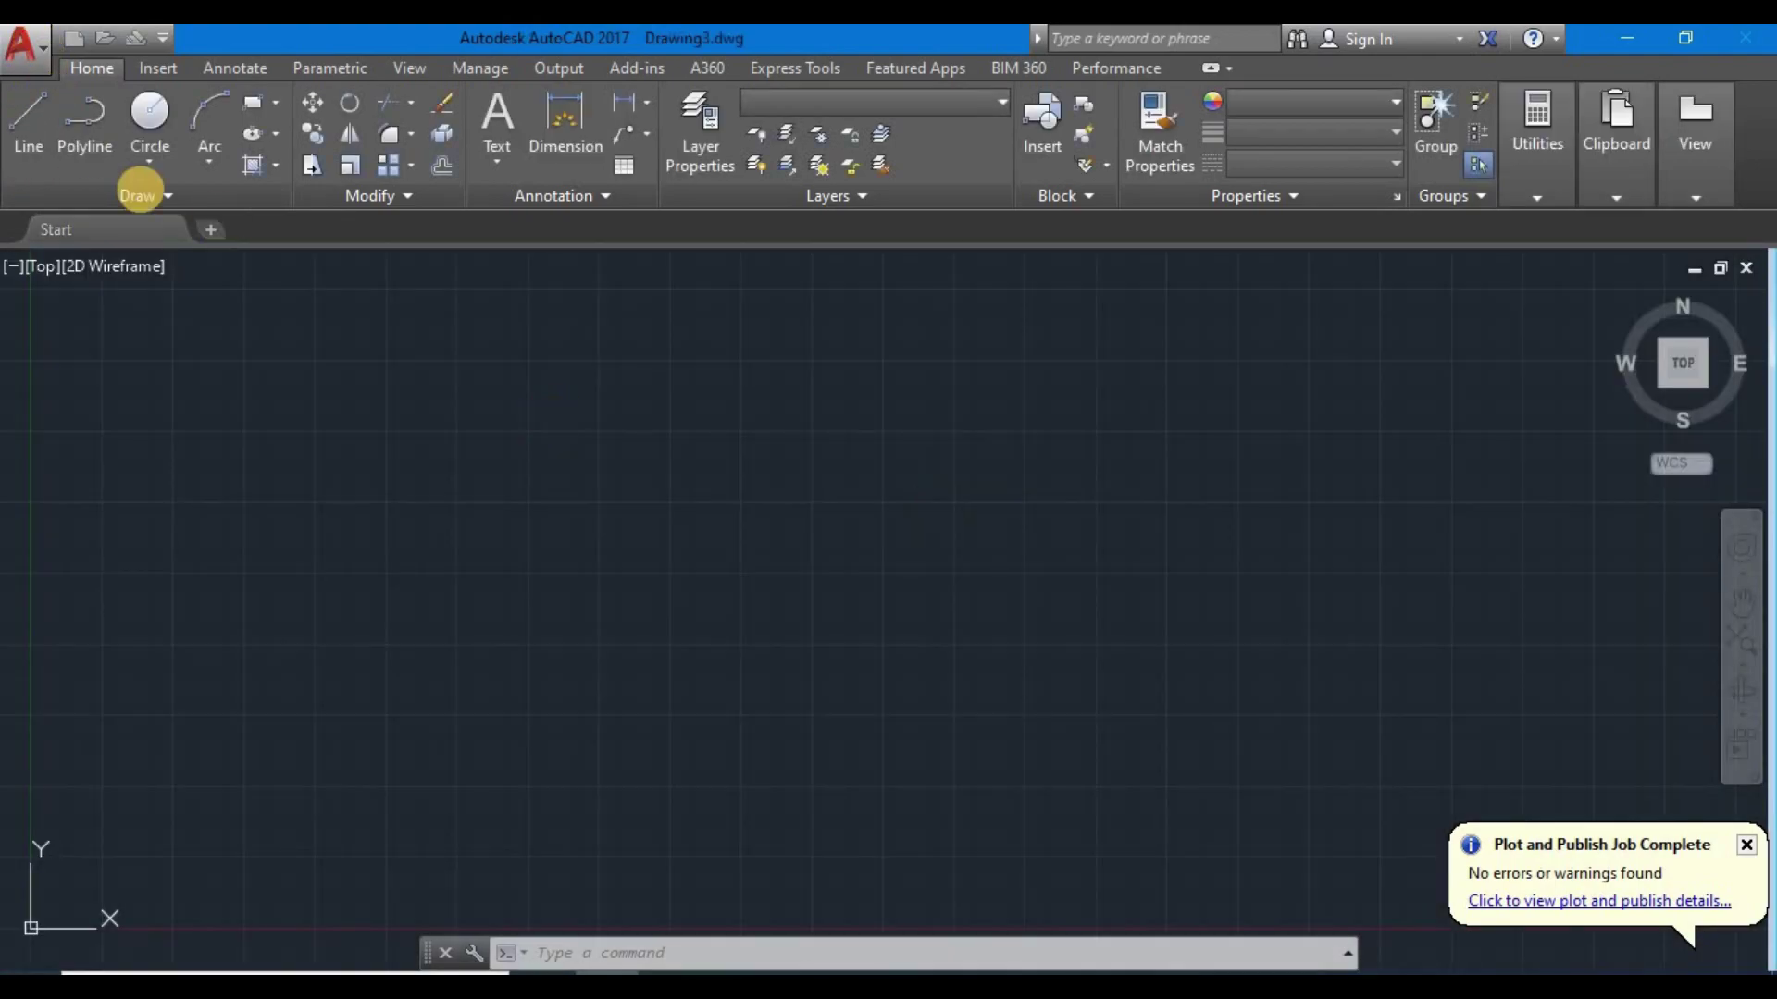
# - Recover the drawing sample for utilities.dwg from the sets folder on the Desktop and dismiss the audit message
pyautogui.click(42, 46)
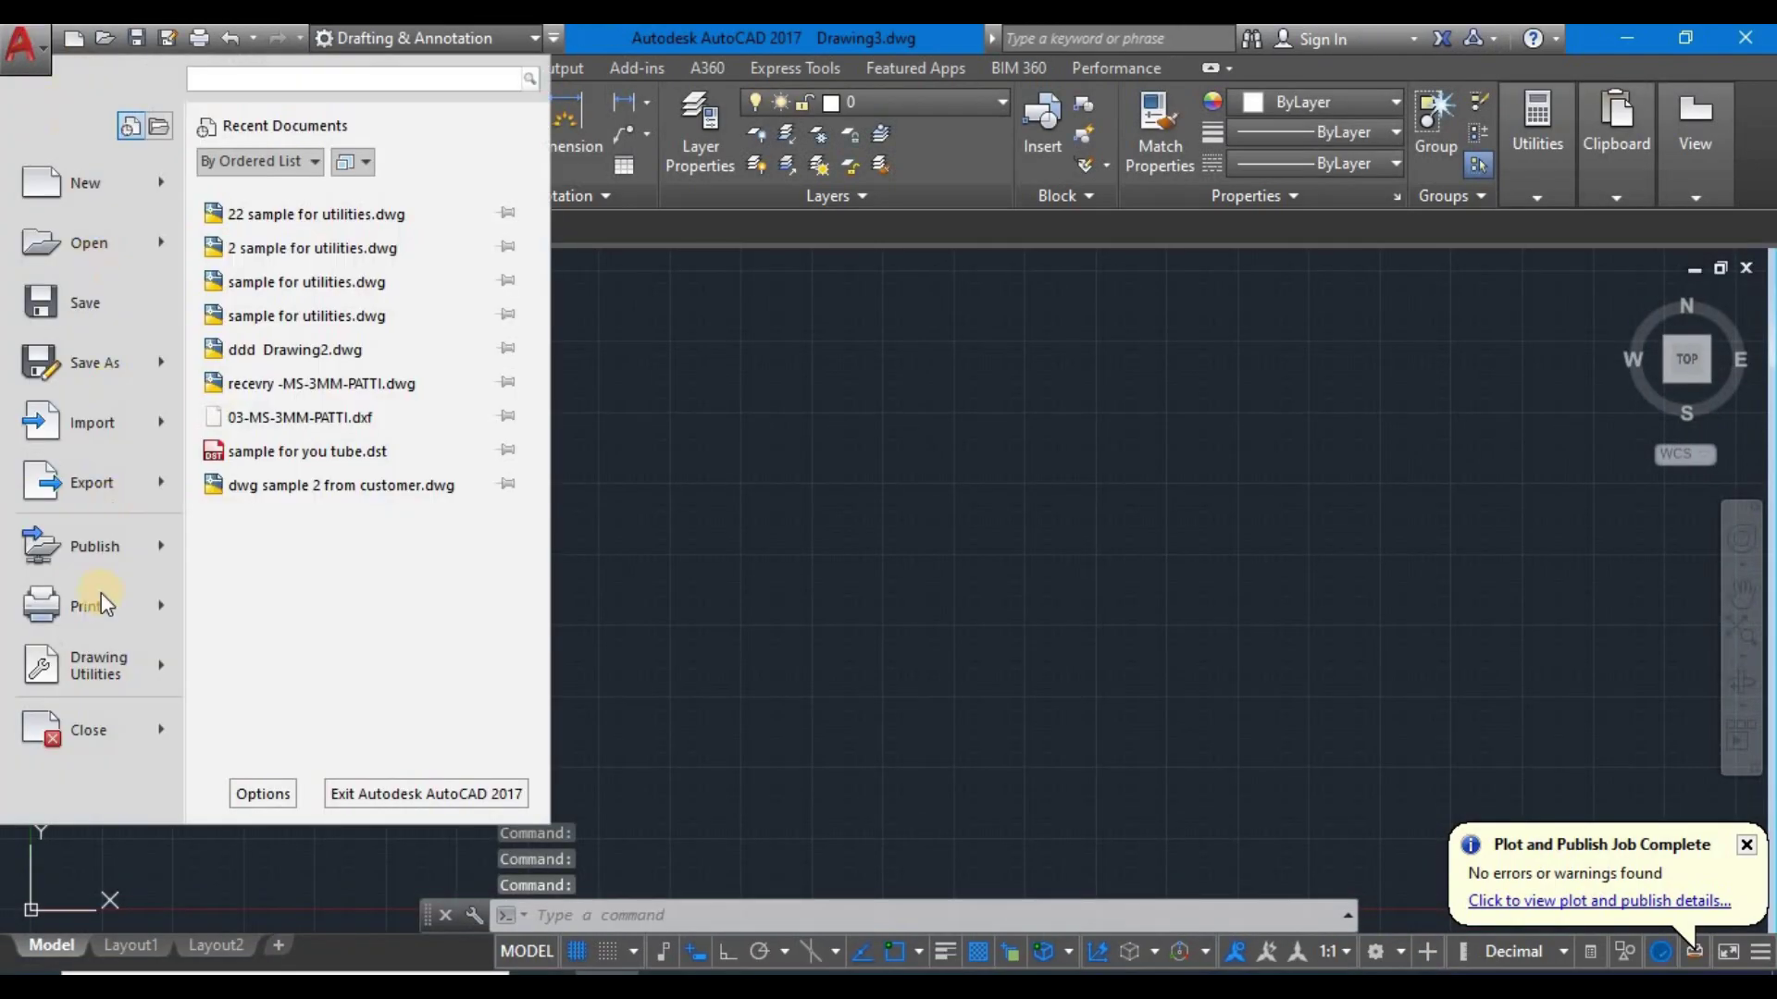
pyautogui.moveTo(163, 663)
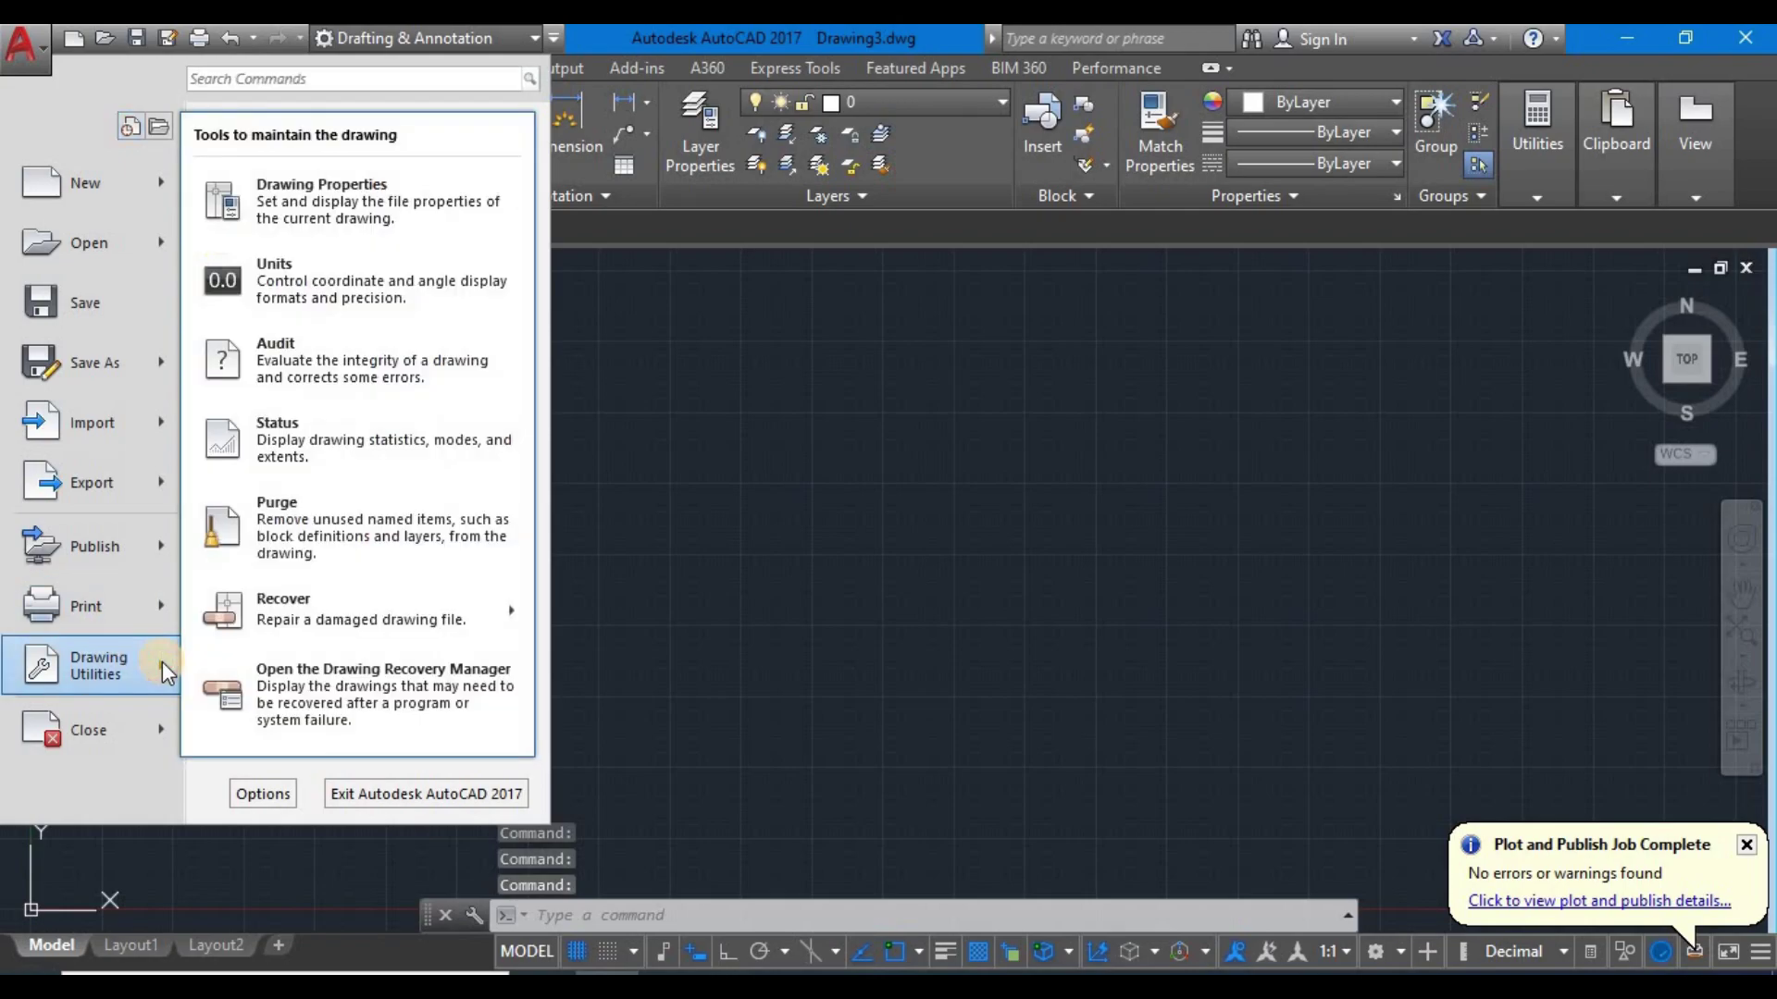
pyautogui.moveTo(324, 608)
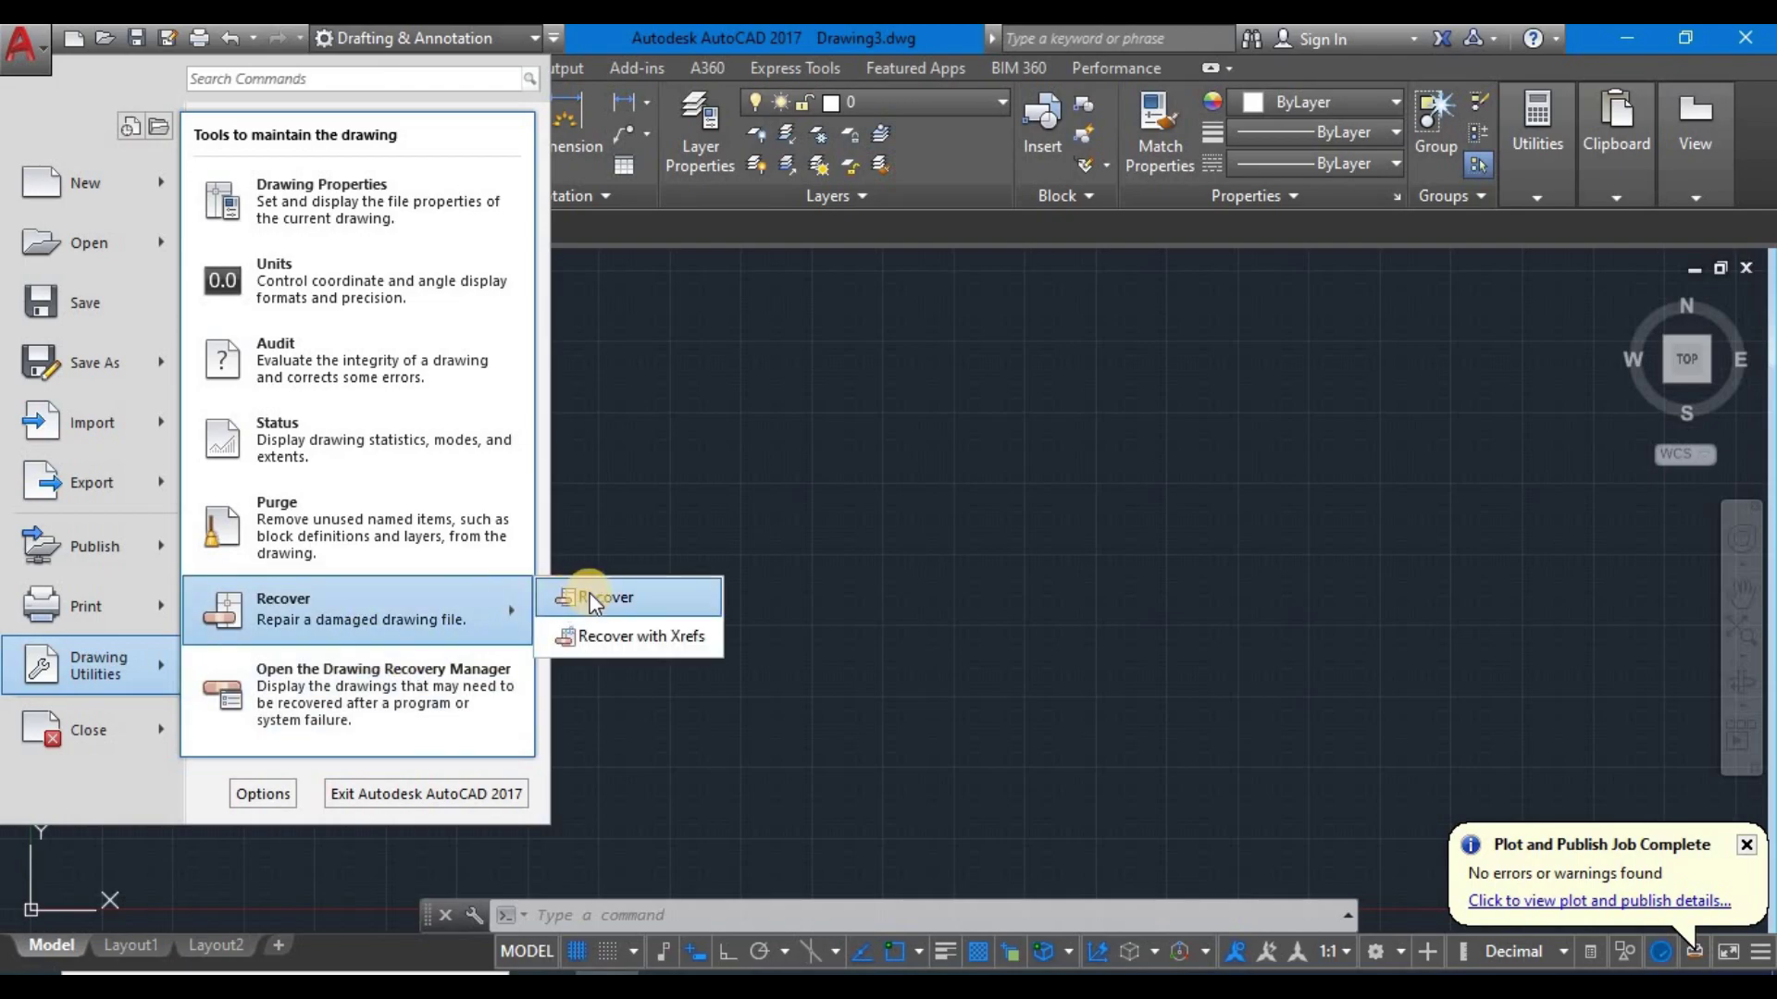
pyautogui.click(594, 592)
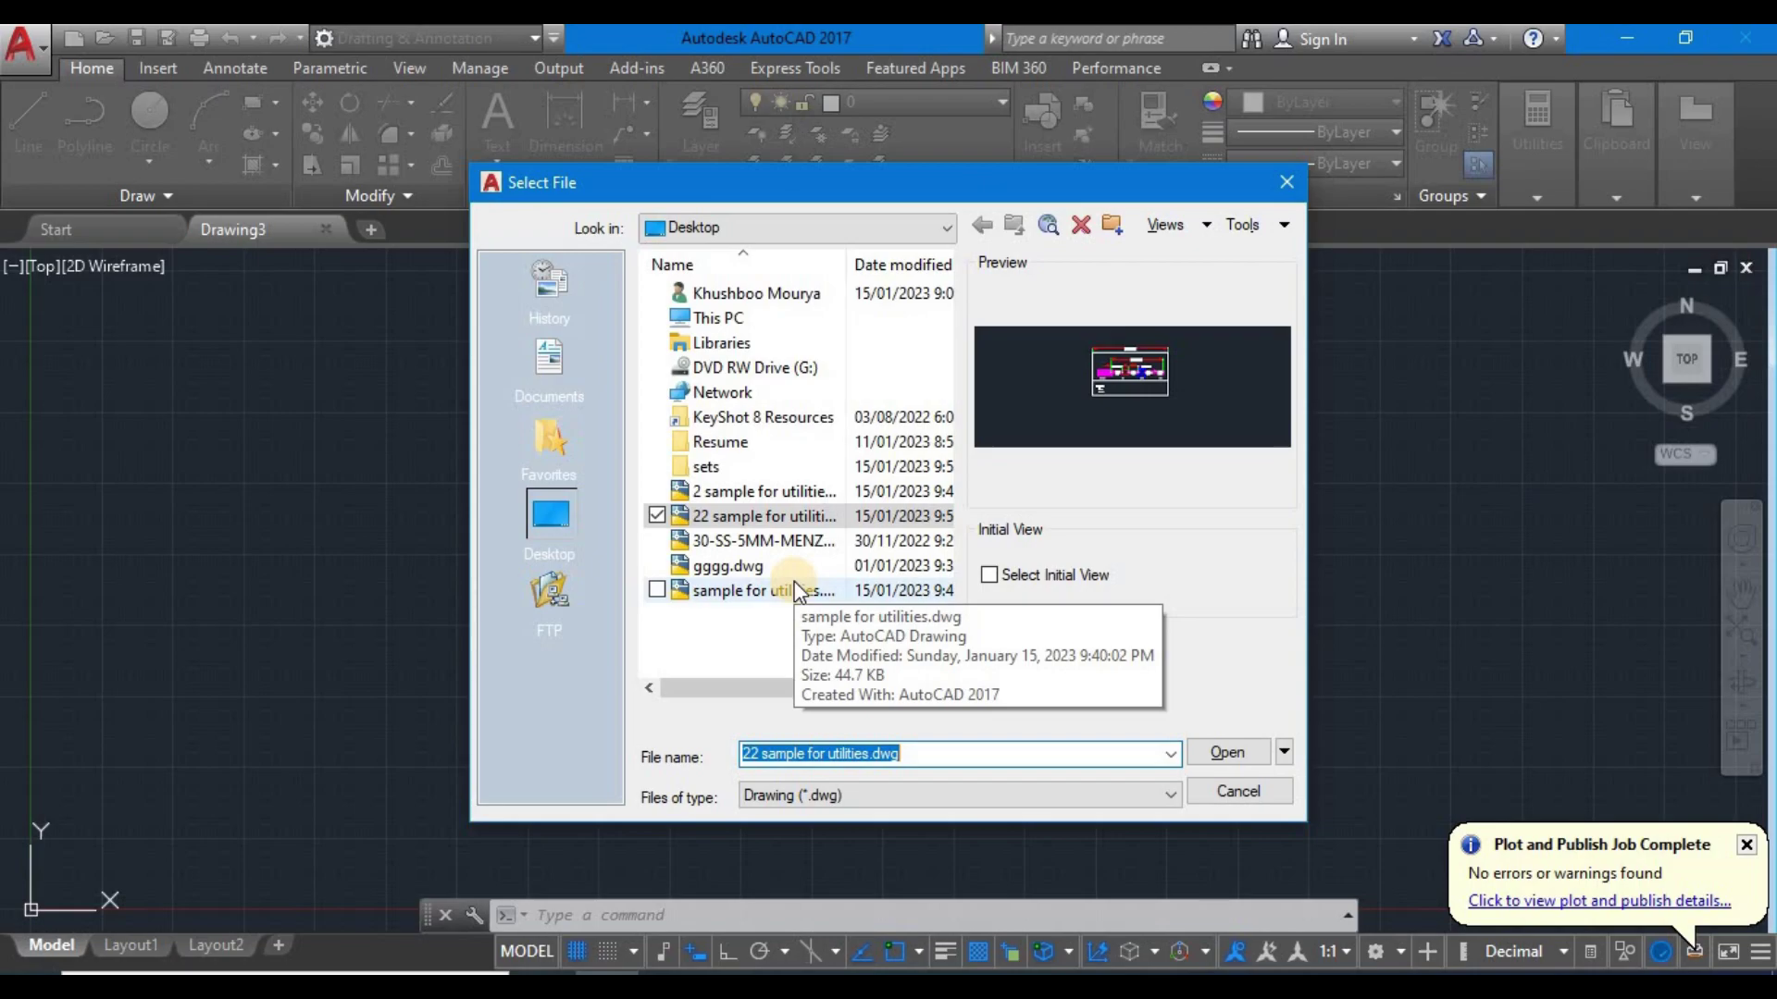
pyautogui.click(540, 500)
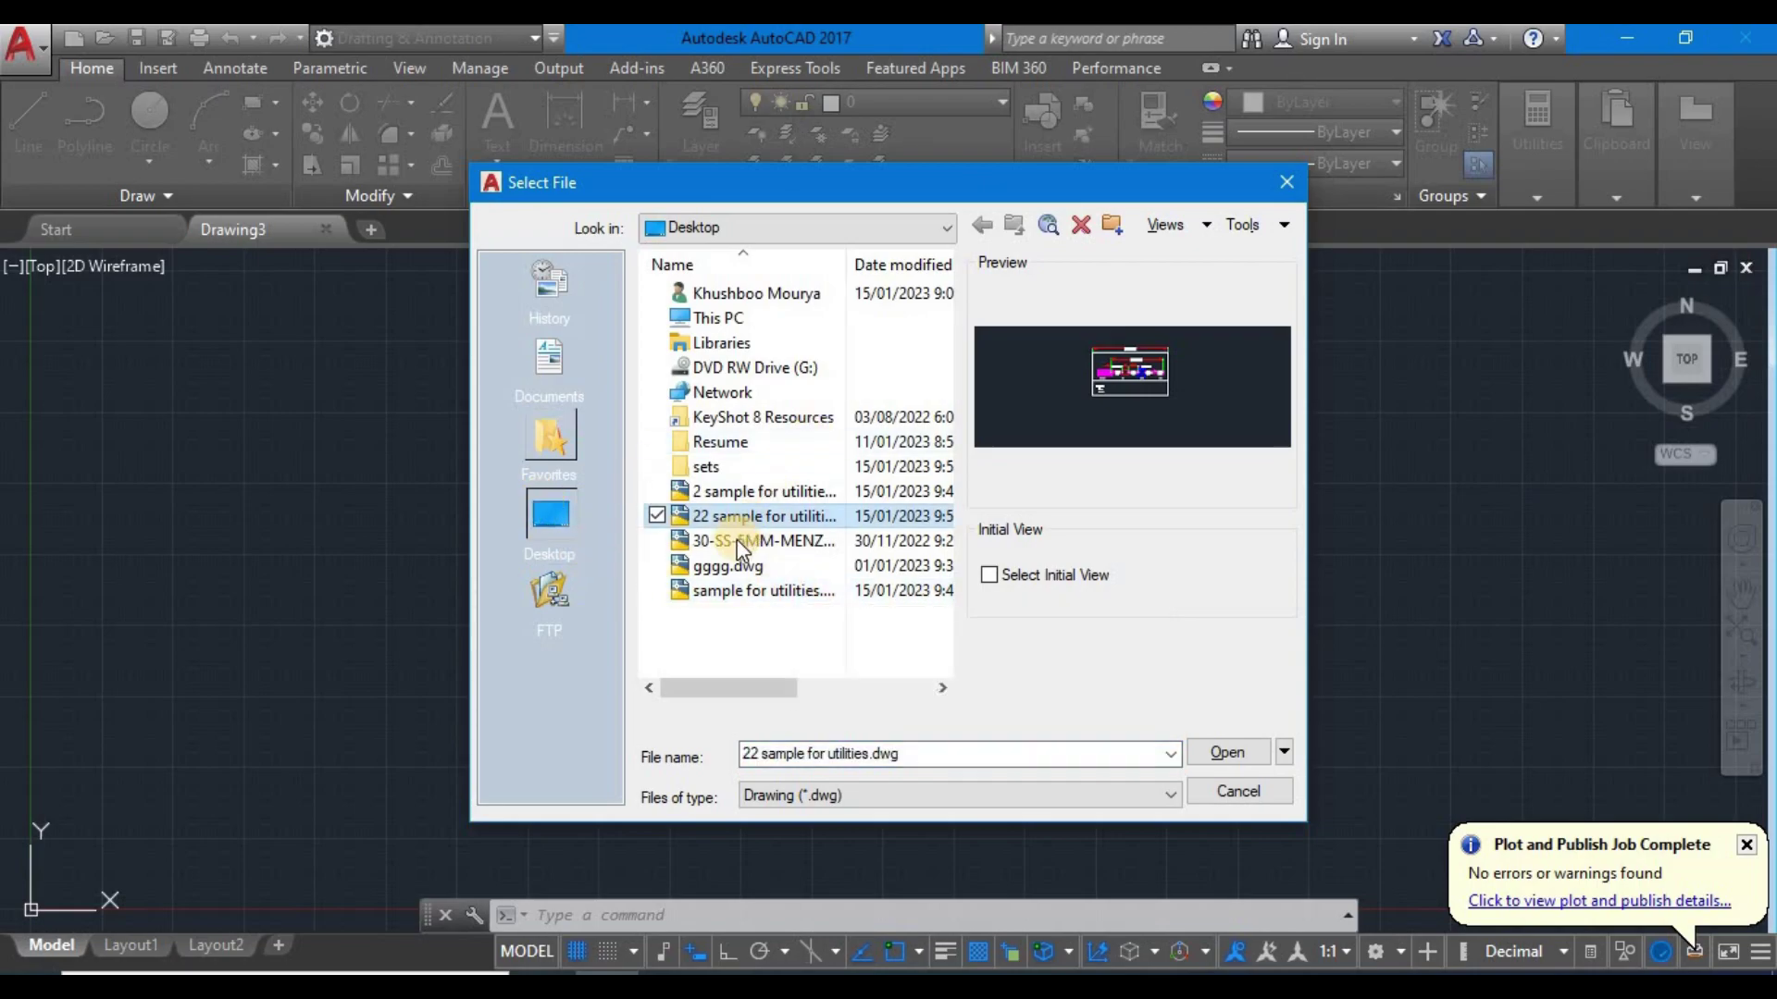
pyautogui.click(718, 465)
pyautogui.doubleClick(718, 465)
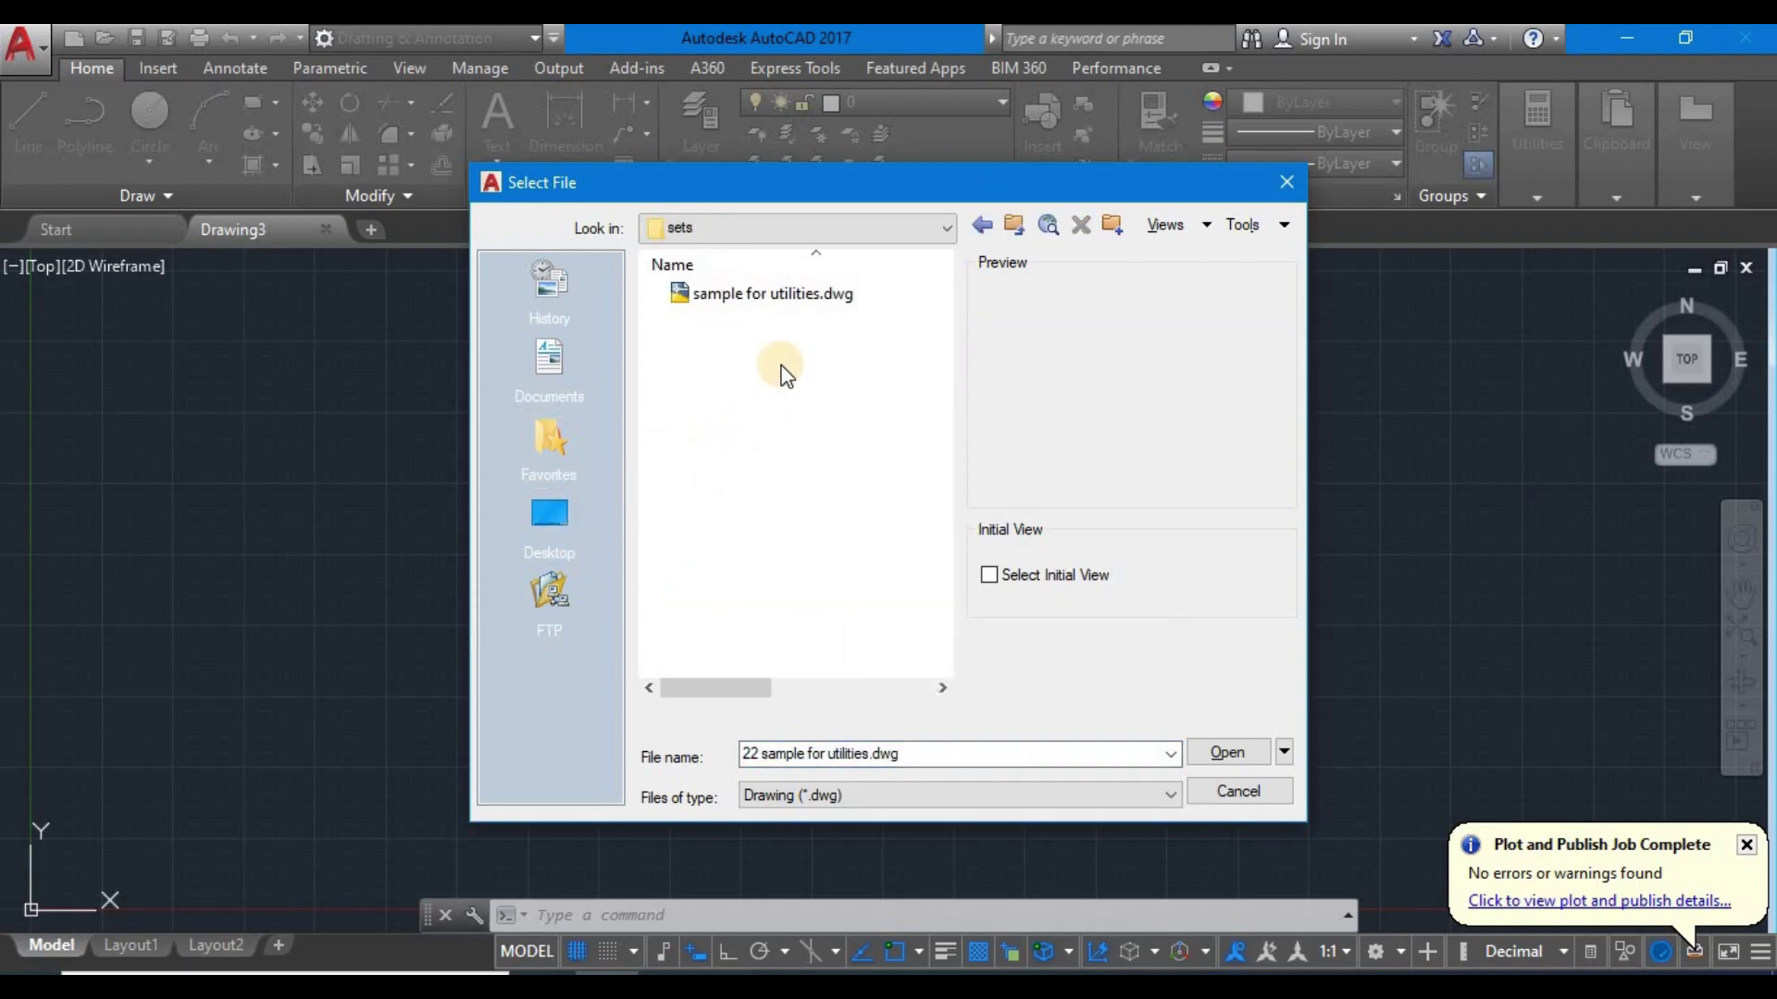
pyautogui.click(744, 293)
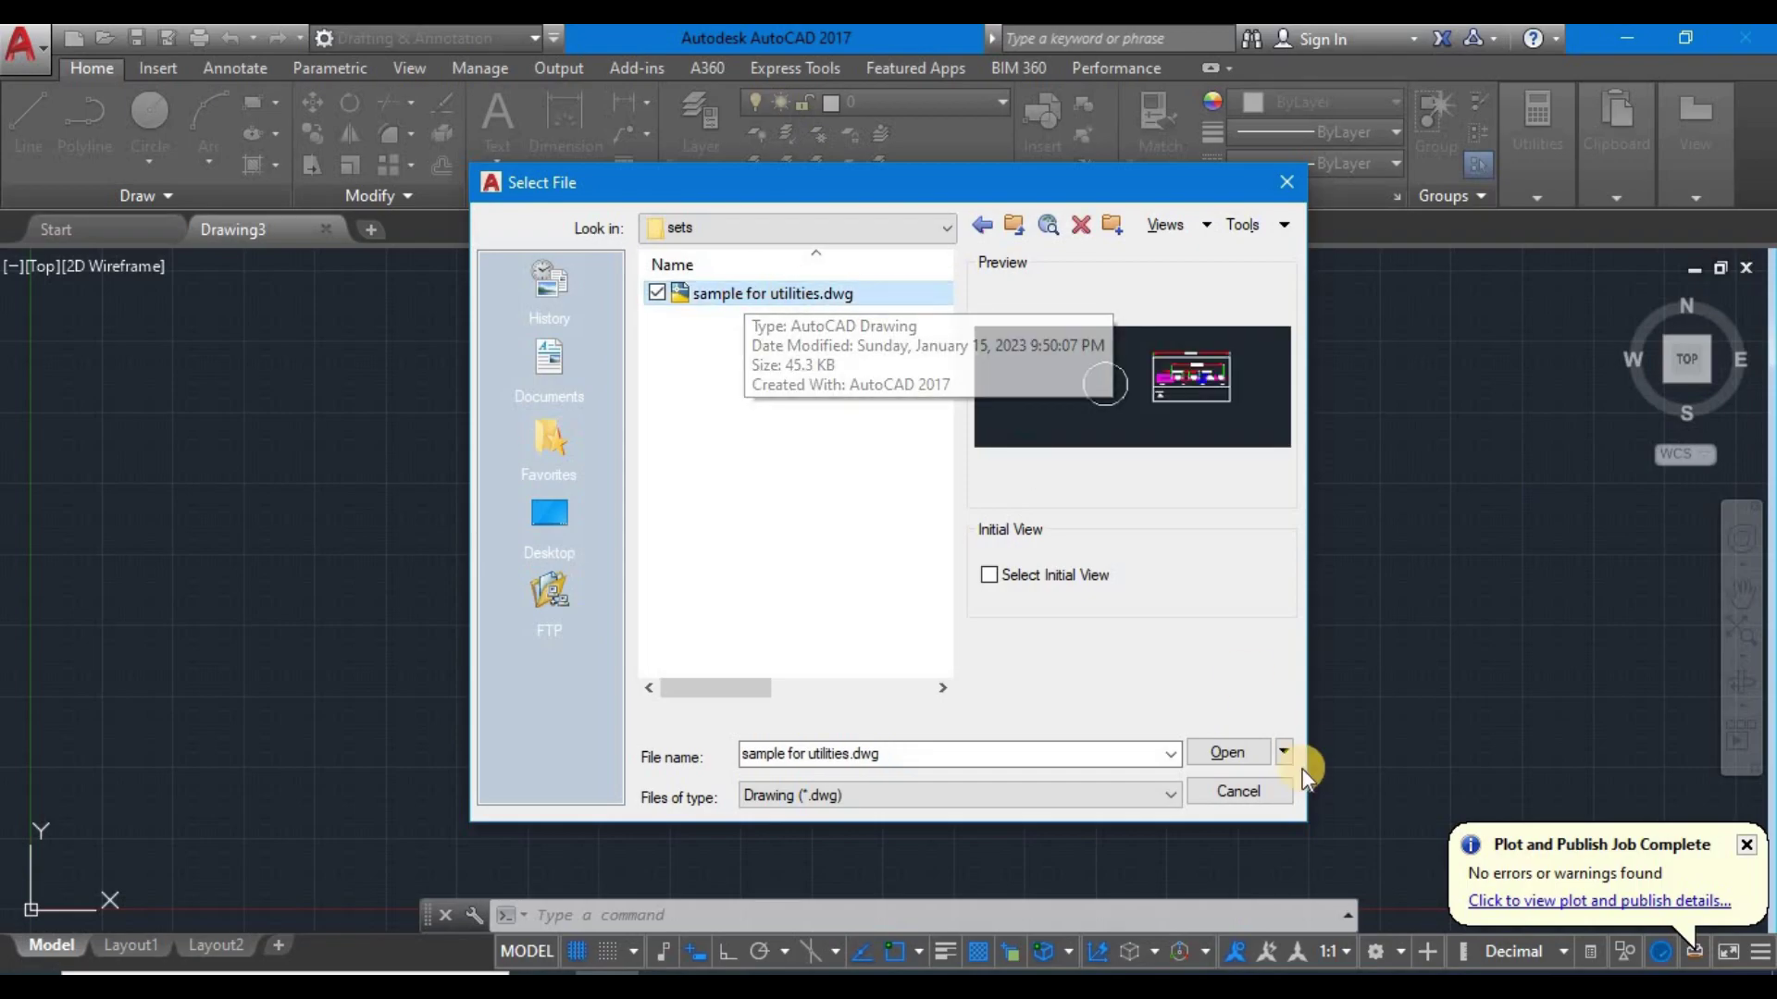
pyautogui.click(1225, 752)
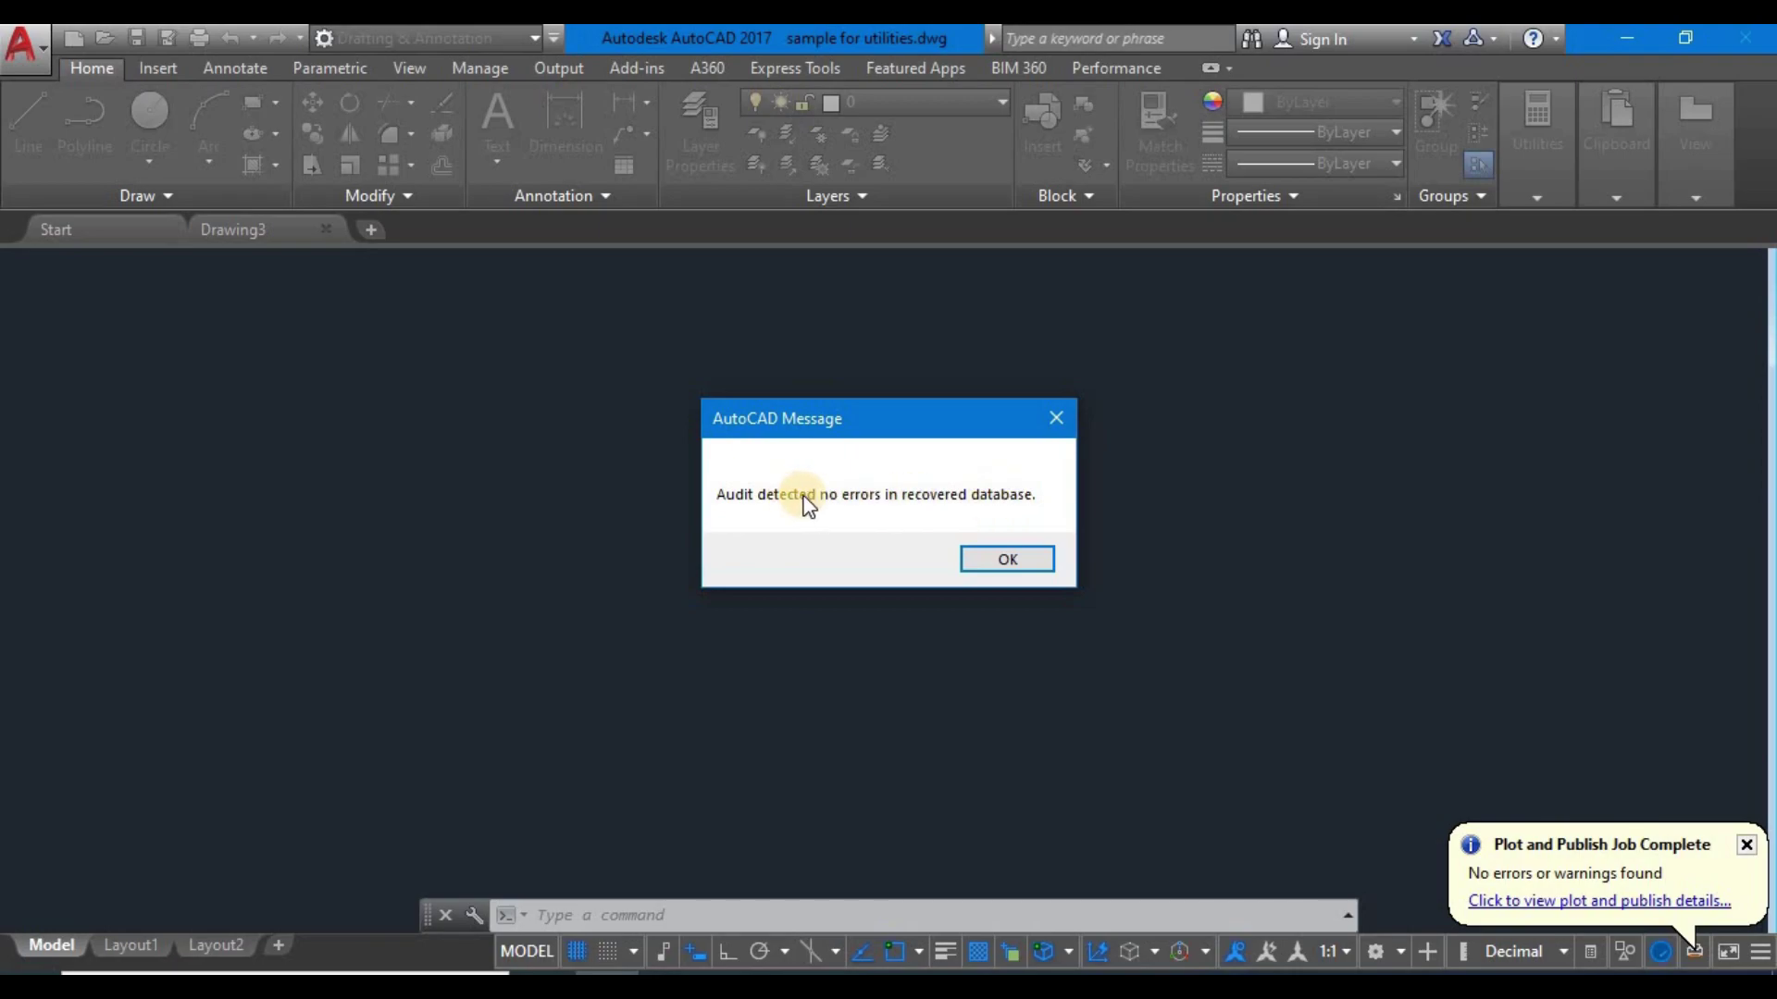
pyautogui.click(1006, 546)
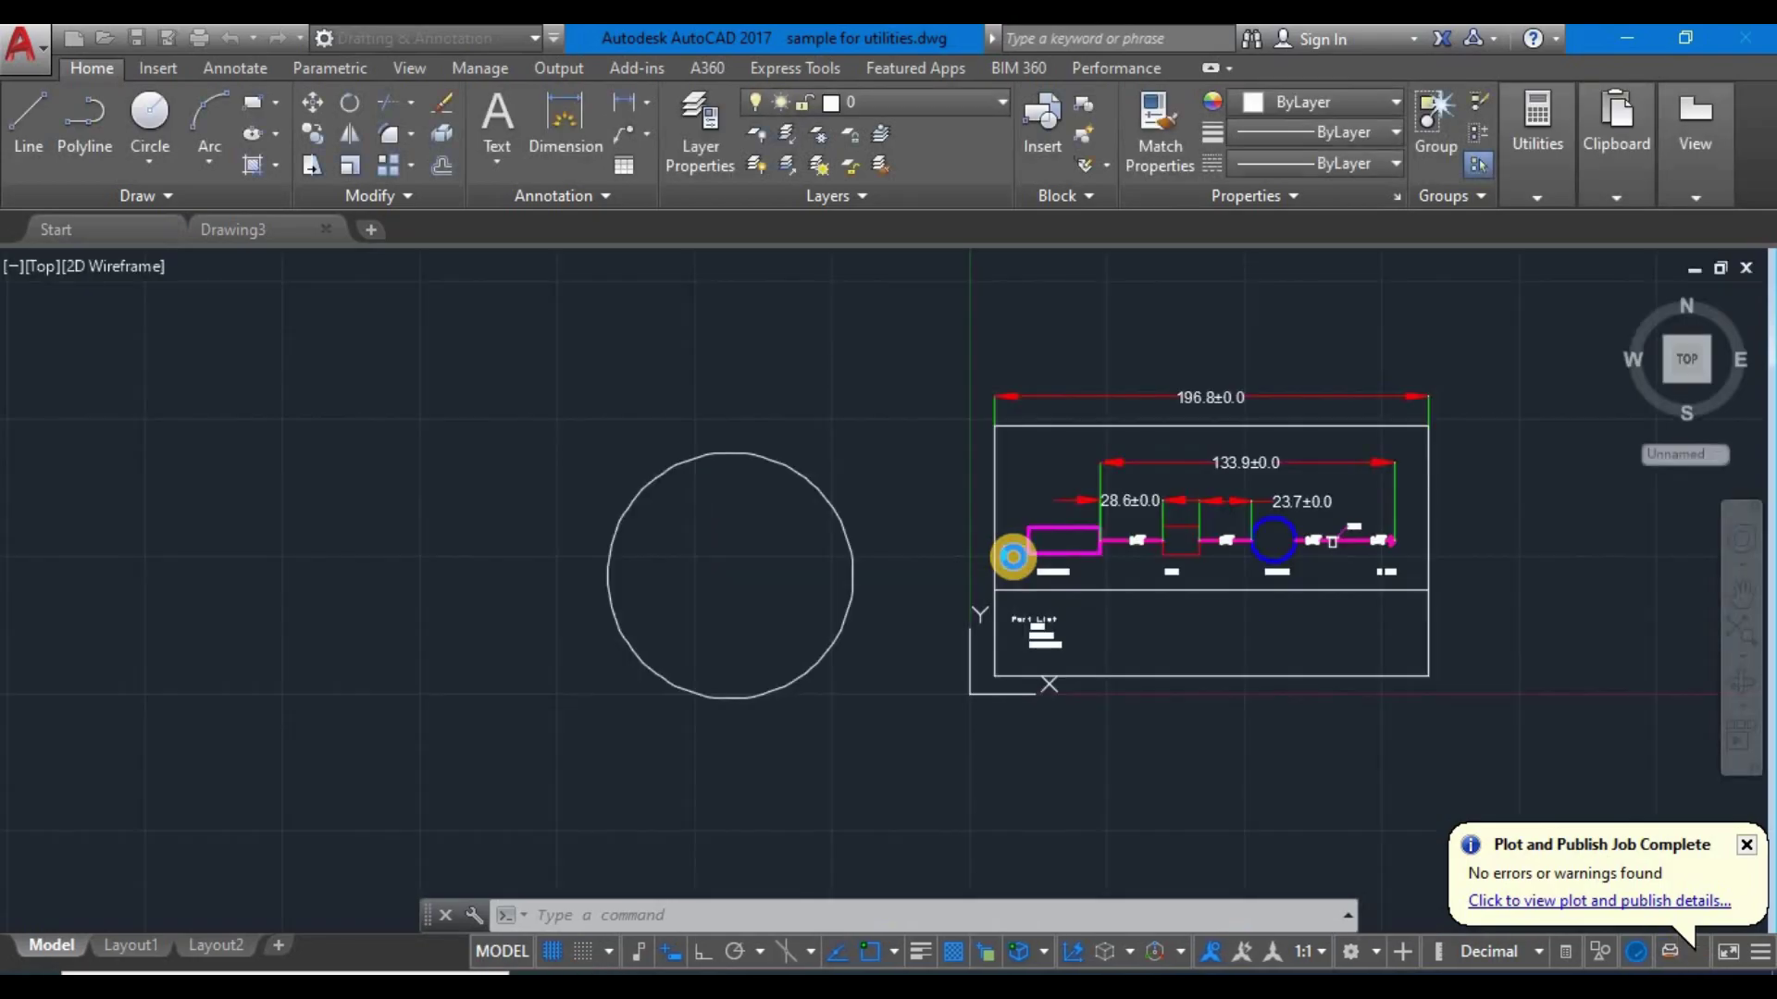
# - Examine the recovered drawing and read the audit report in the command history
pyautogui.scroll(-3, 963, 511)
pyautogui.scroll(6, 981, 514)
pyautogui.scroll(-4, 963, 515)
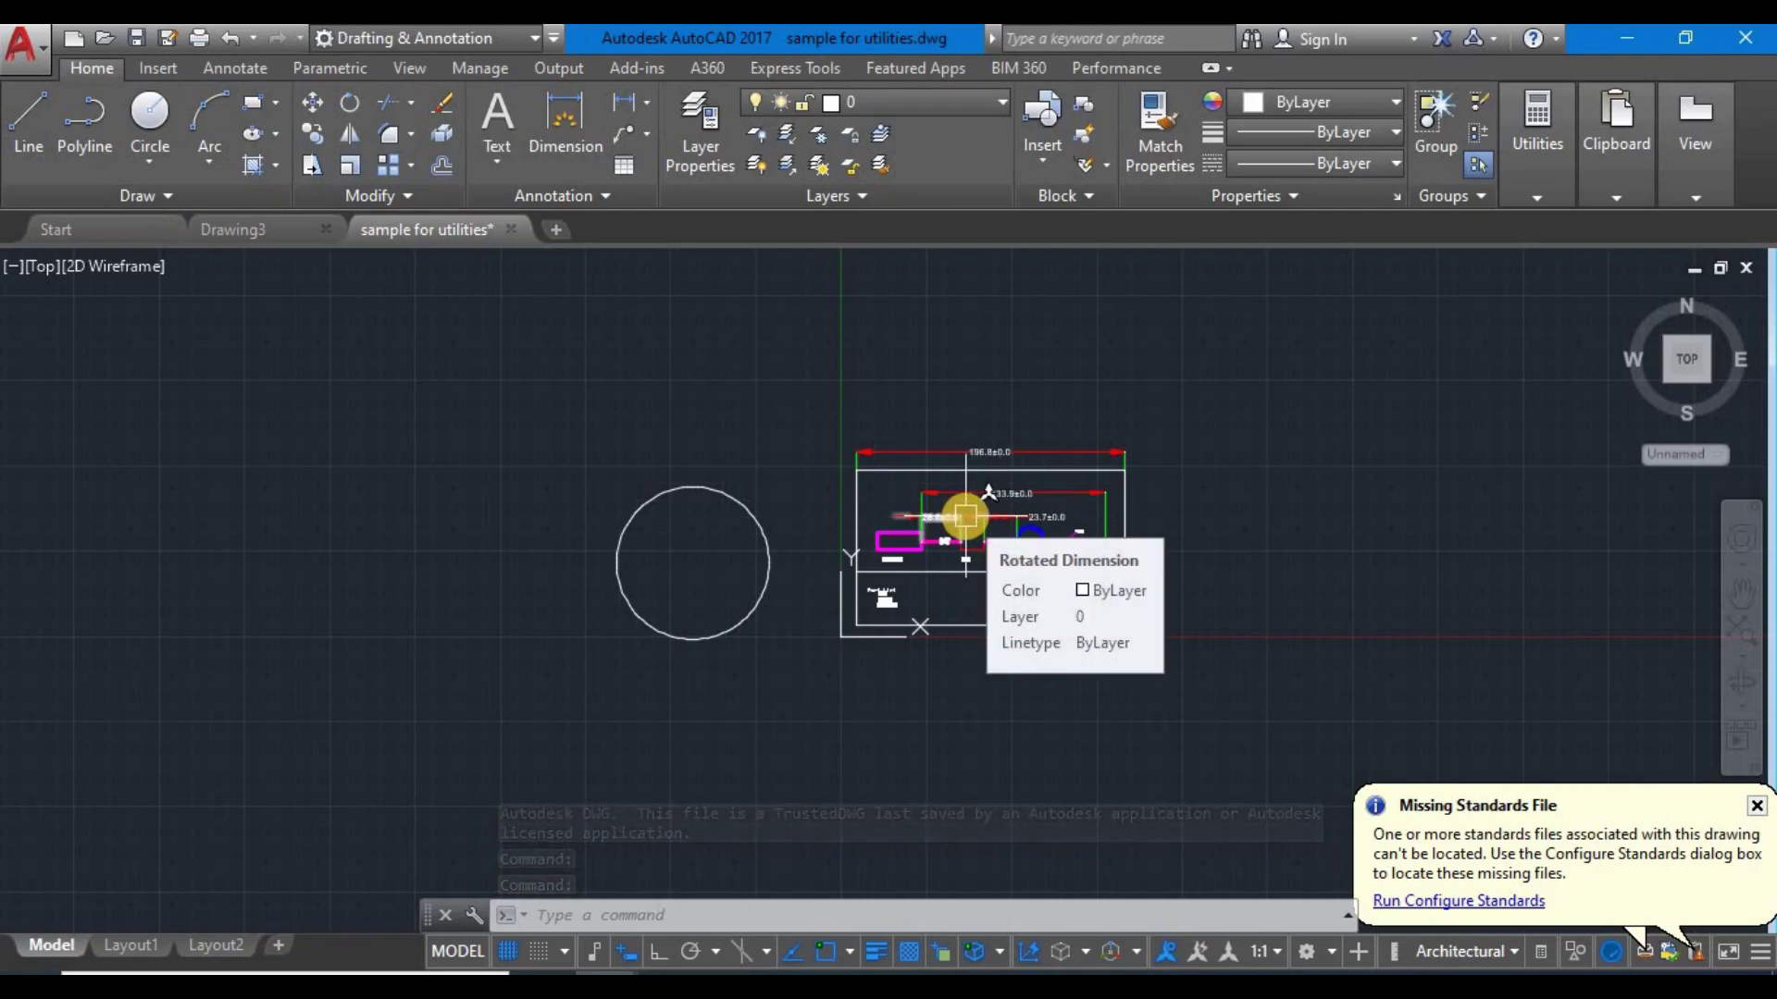
pyautogui.click(1347, 915)
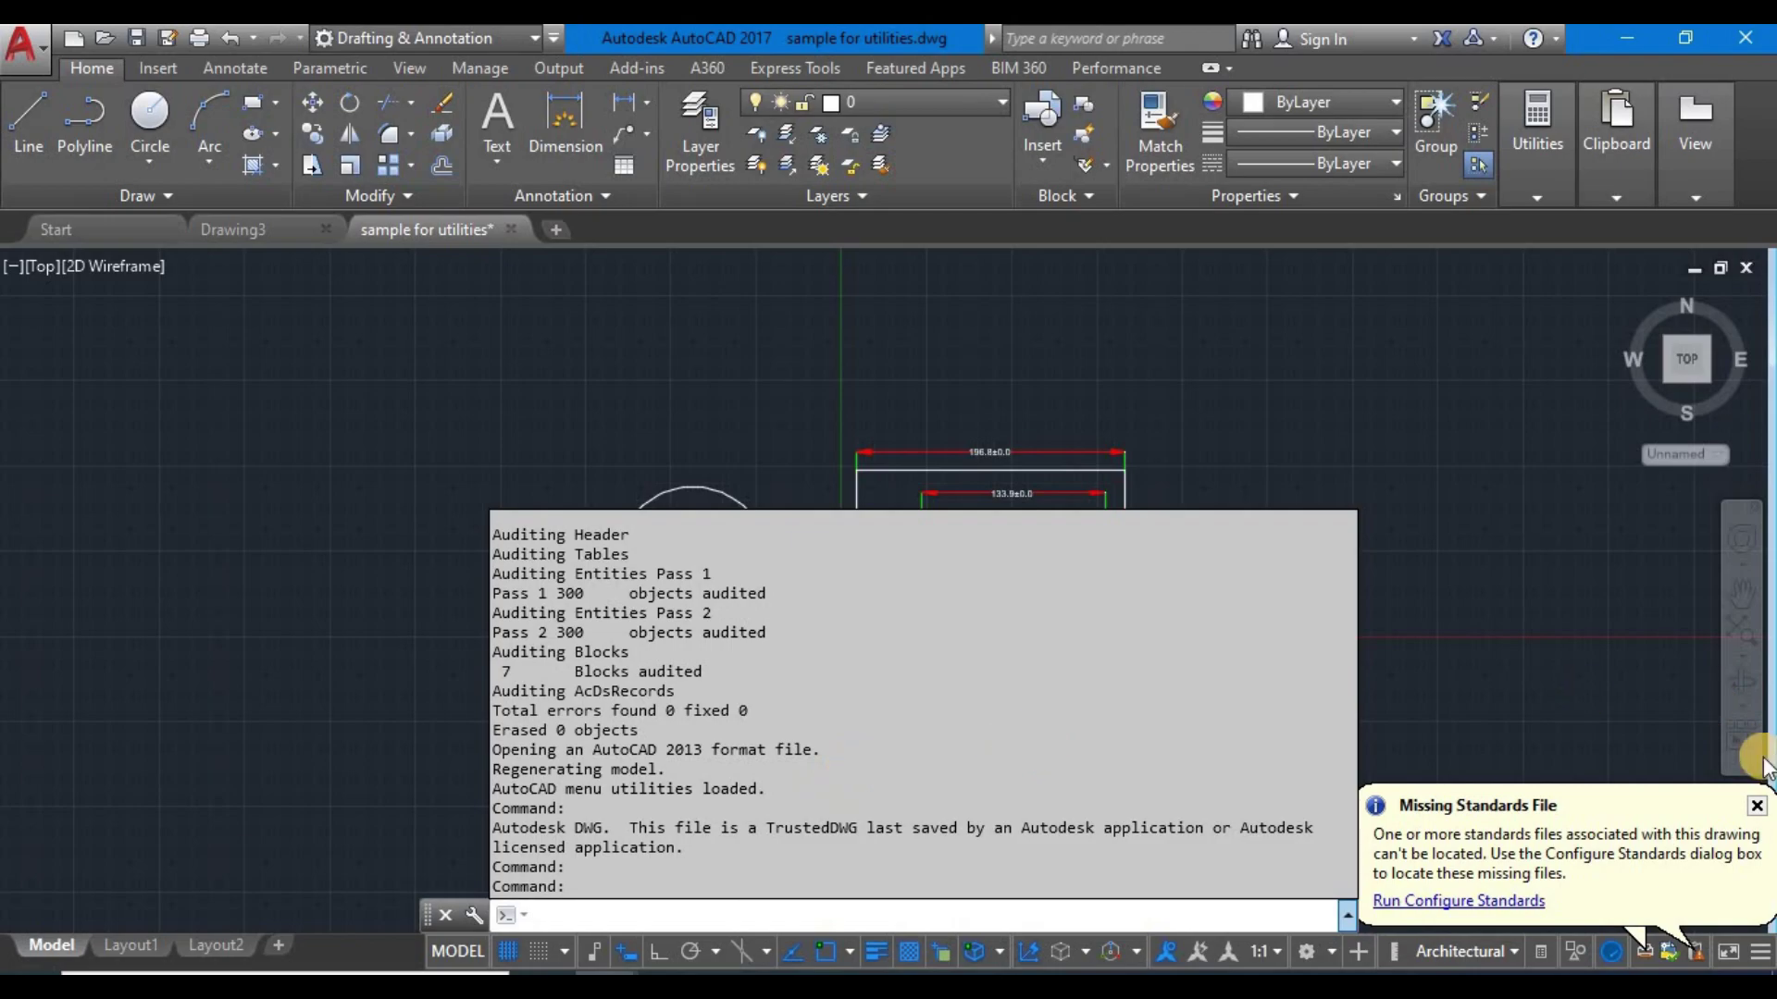
pyautogui.click(1758, 806)
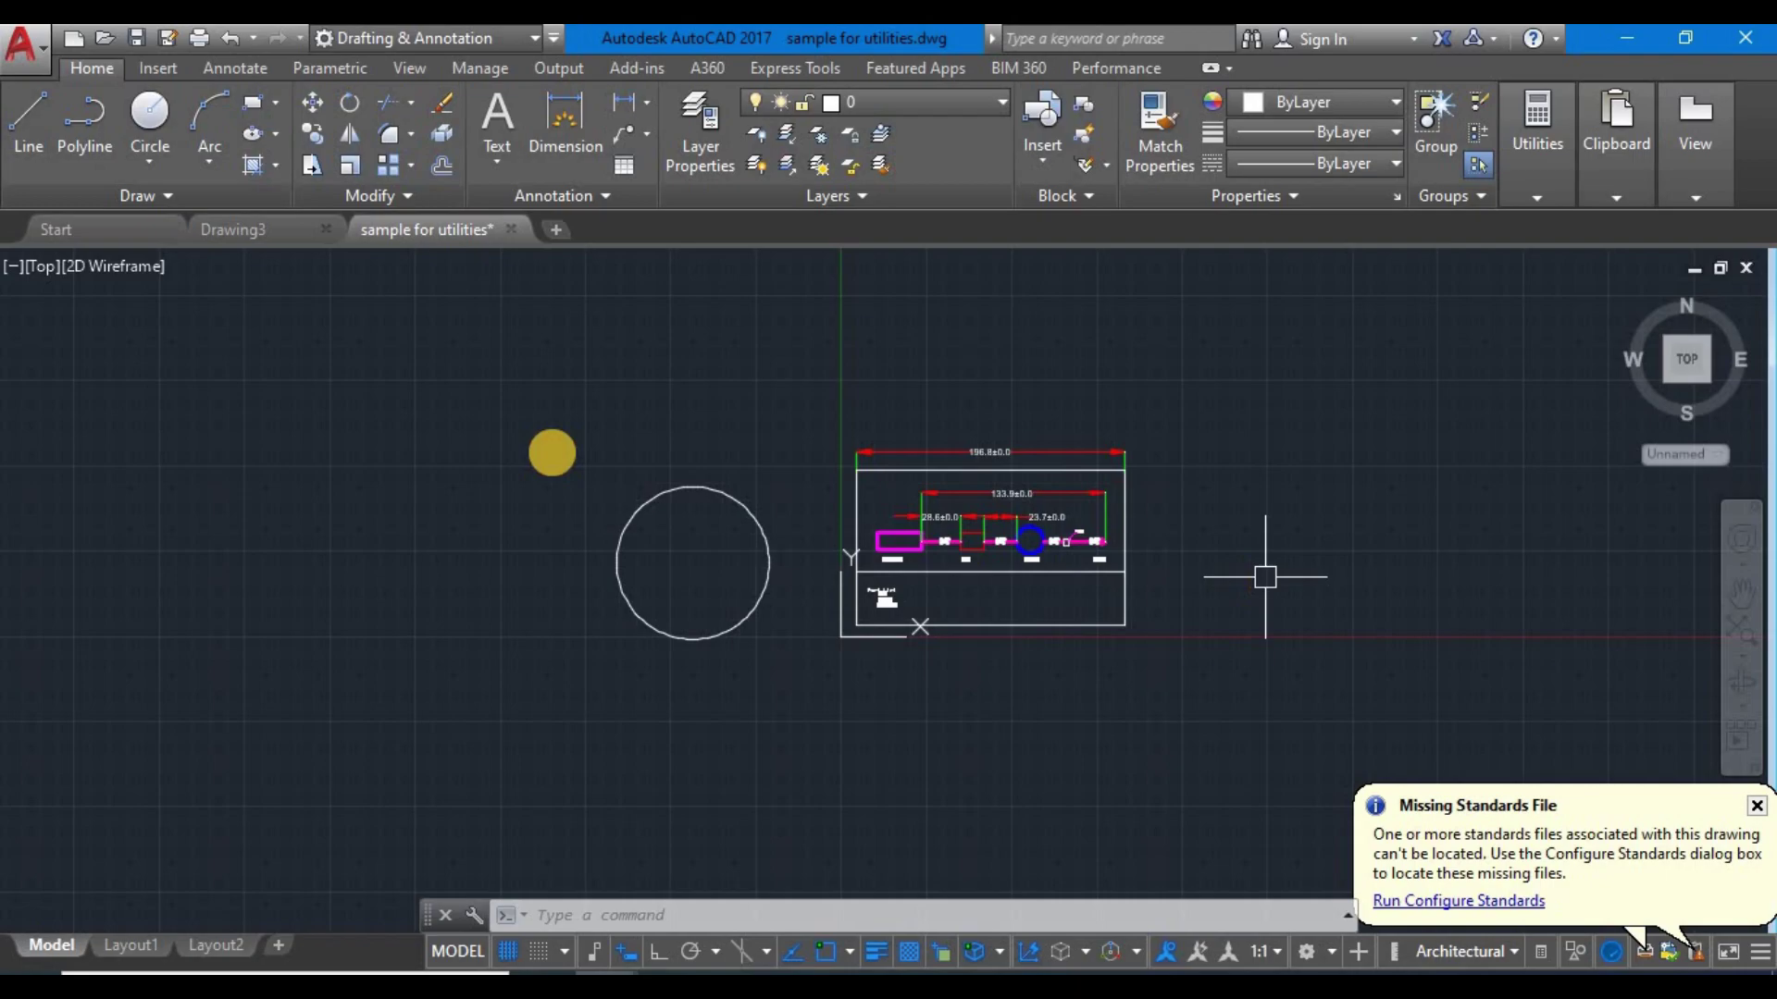
pyautogui.scroll(1, 1265, 577)
pyautogui.scroll(-1, 907, 445)
pyautogui.scroll(4, 944, 481)
pyautogui.scroll(-4, 925, 579)
# - Open the Drawing Recovery Manager and expand the sample for utilities backup entry
pyautogui.click(35, 45)
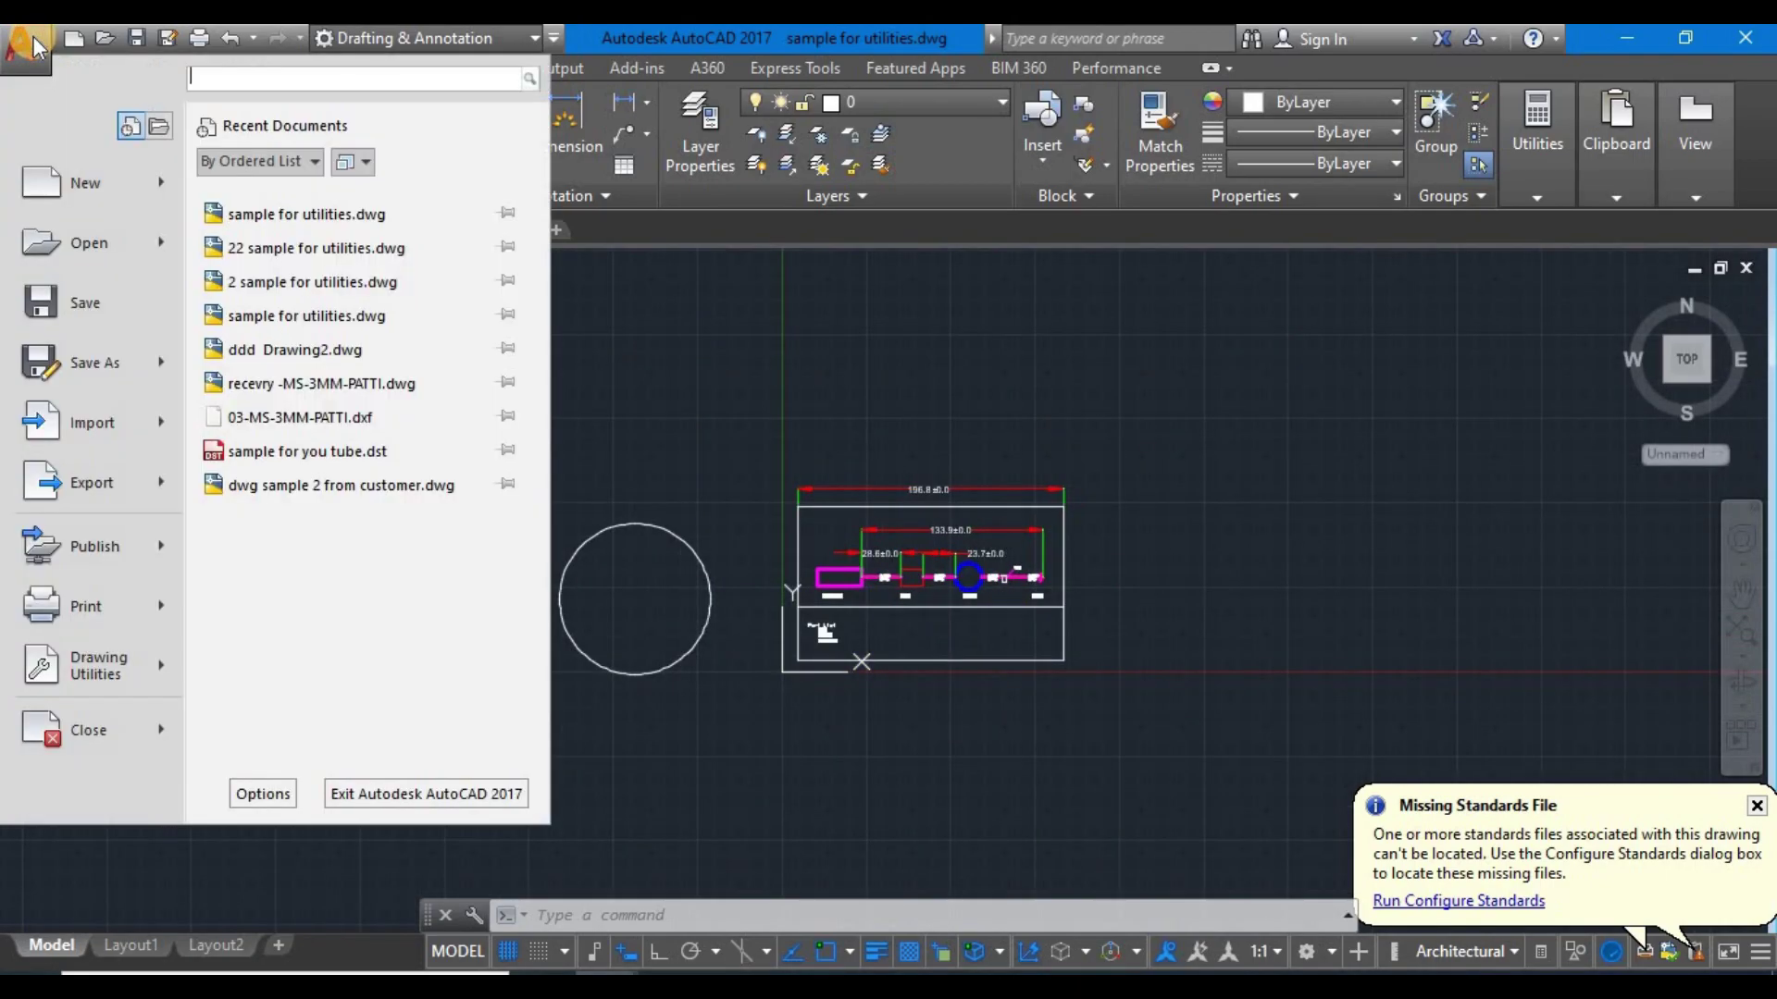
pyautogui.click(171, 664)
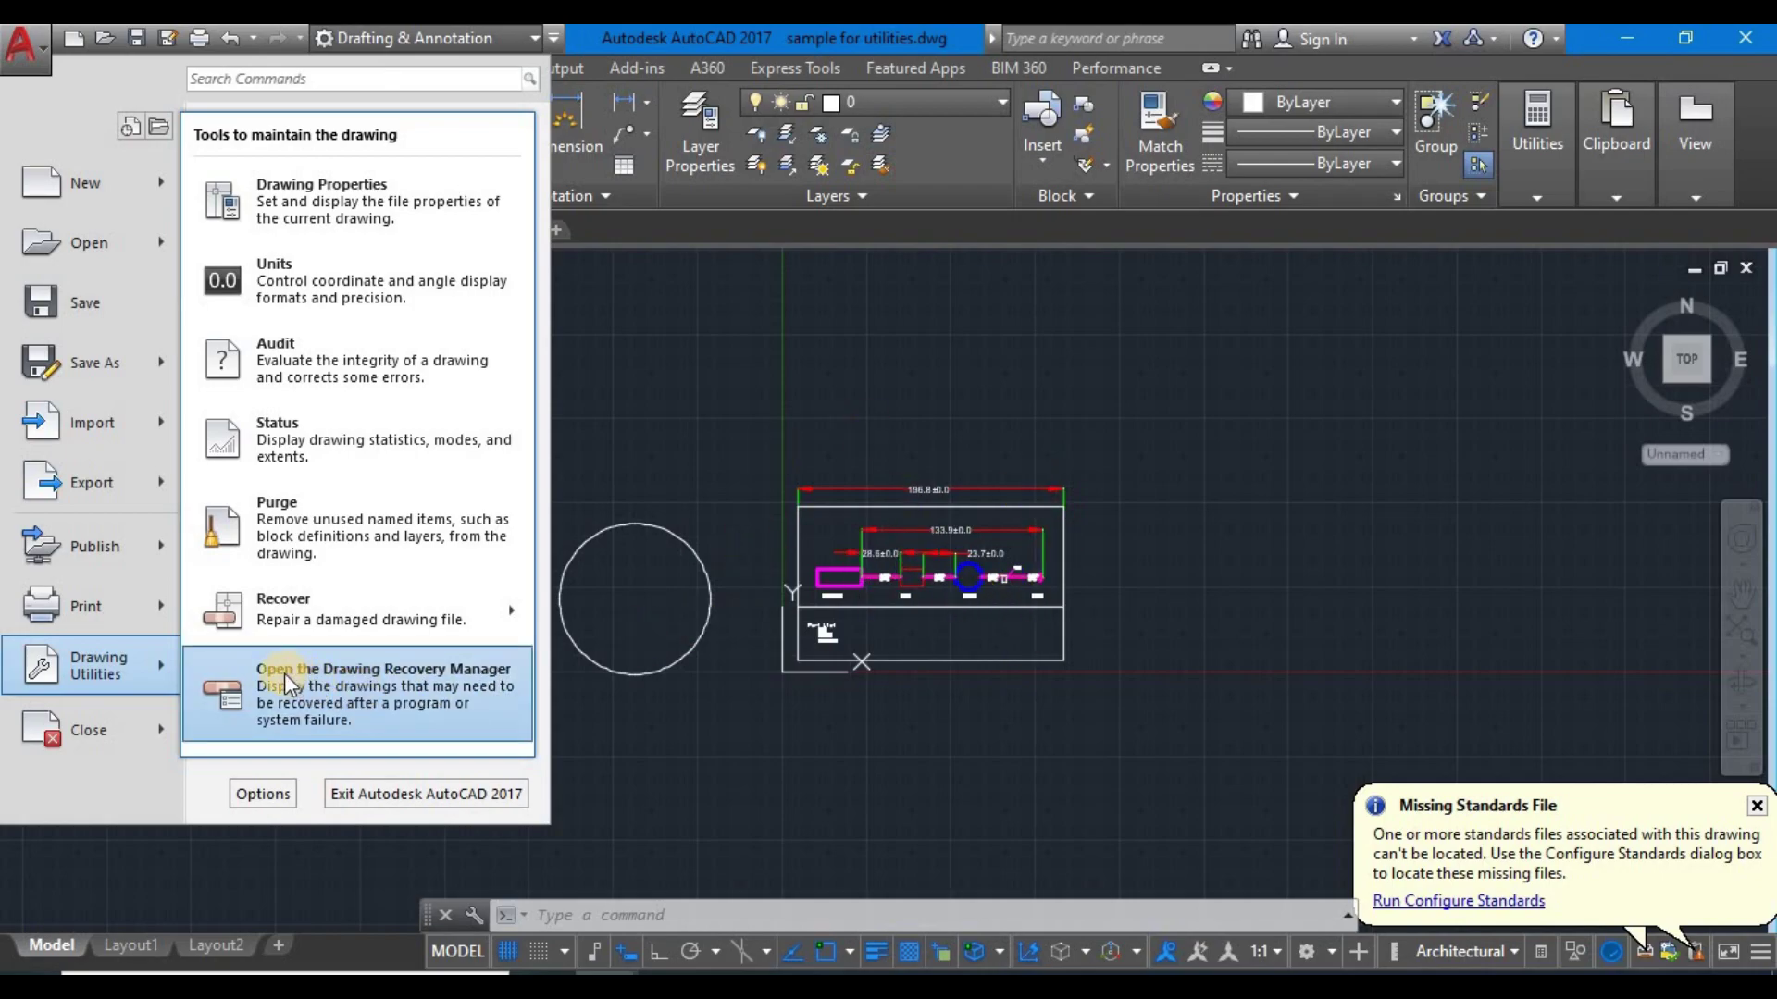
pyautogui.click(427, 677)
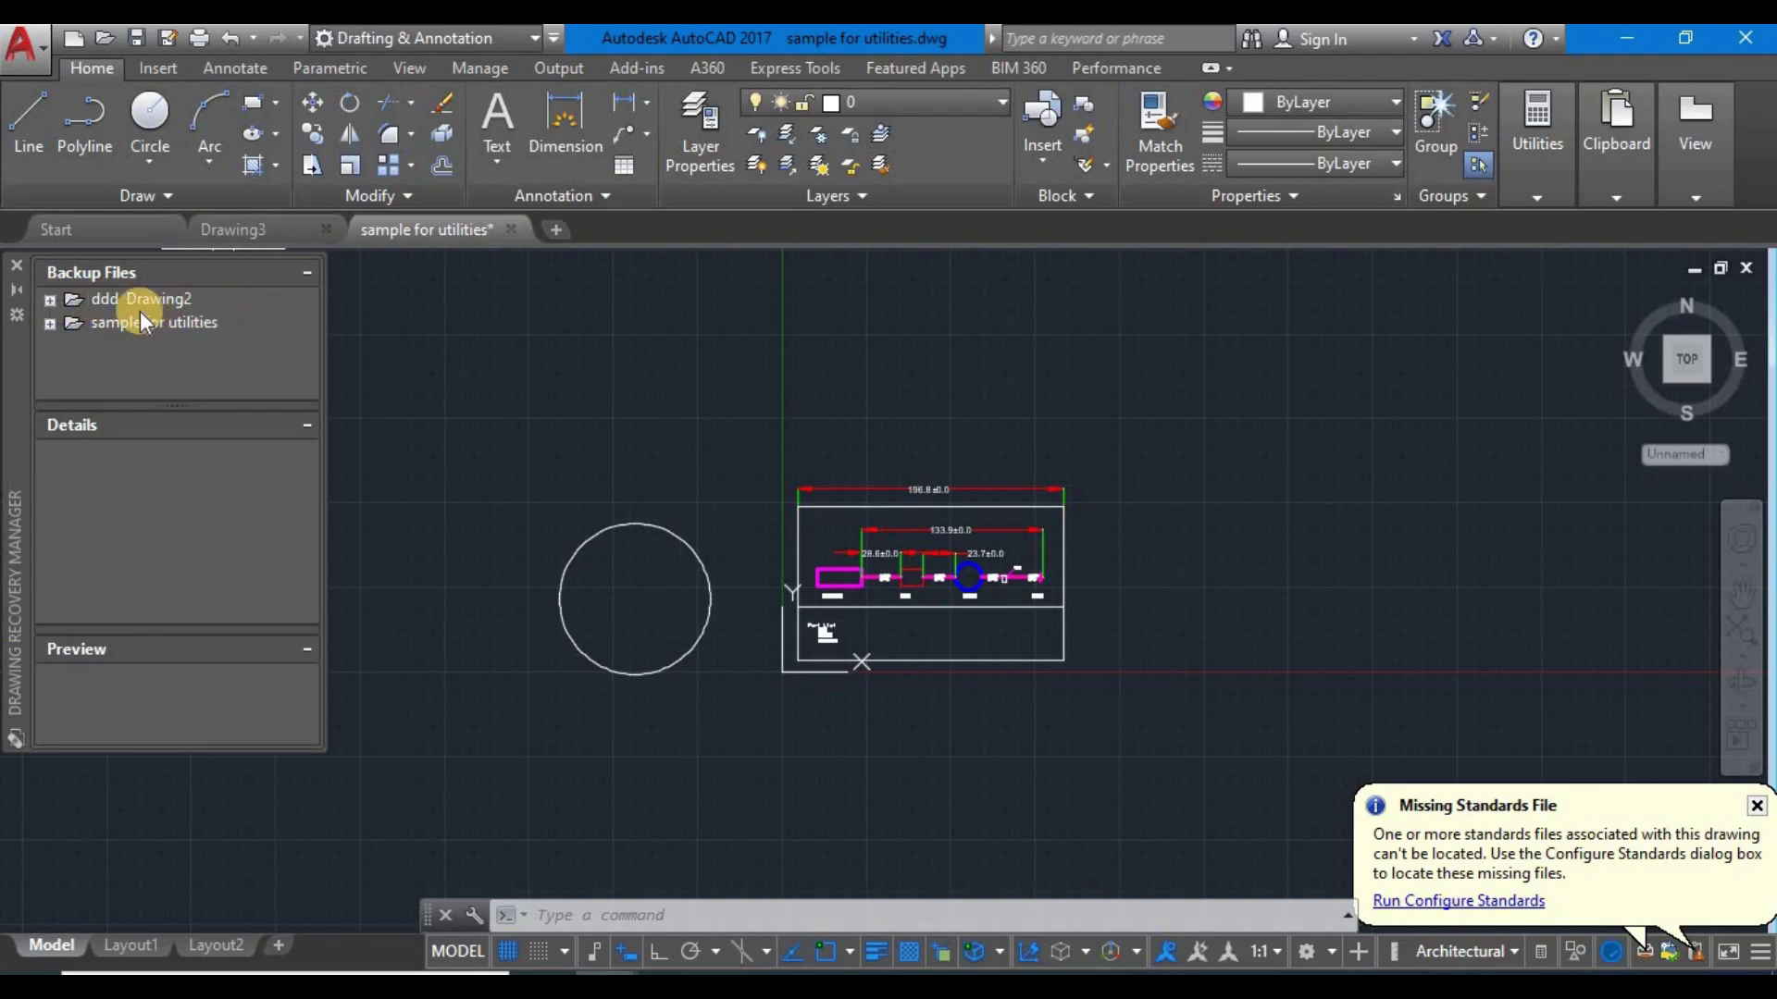
pyautogui.click(49, 323)
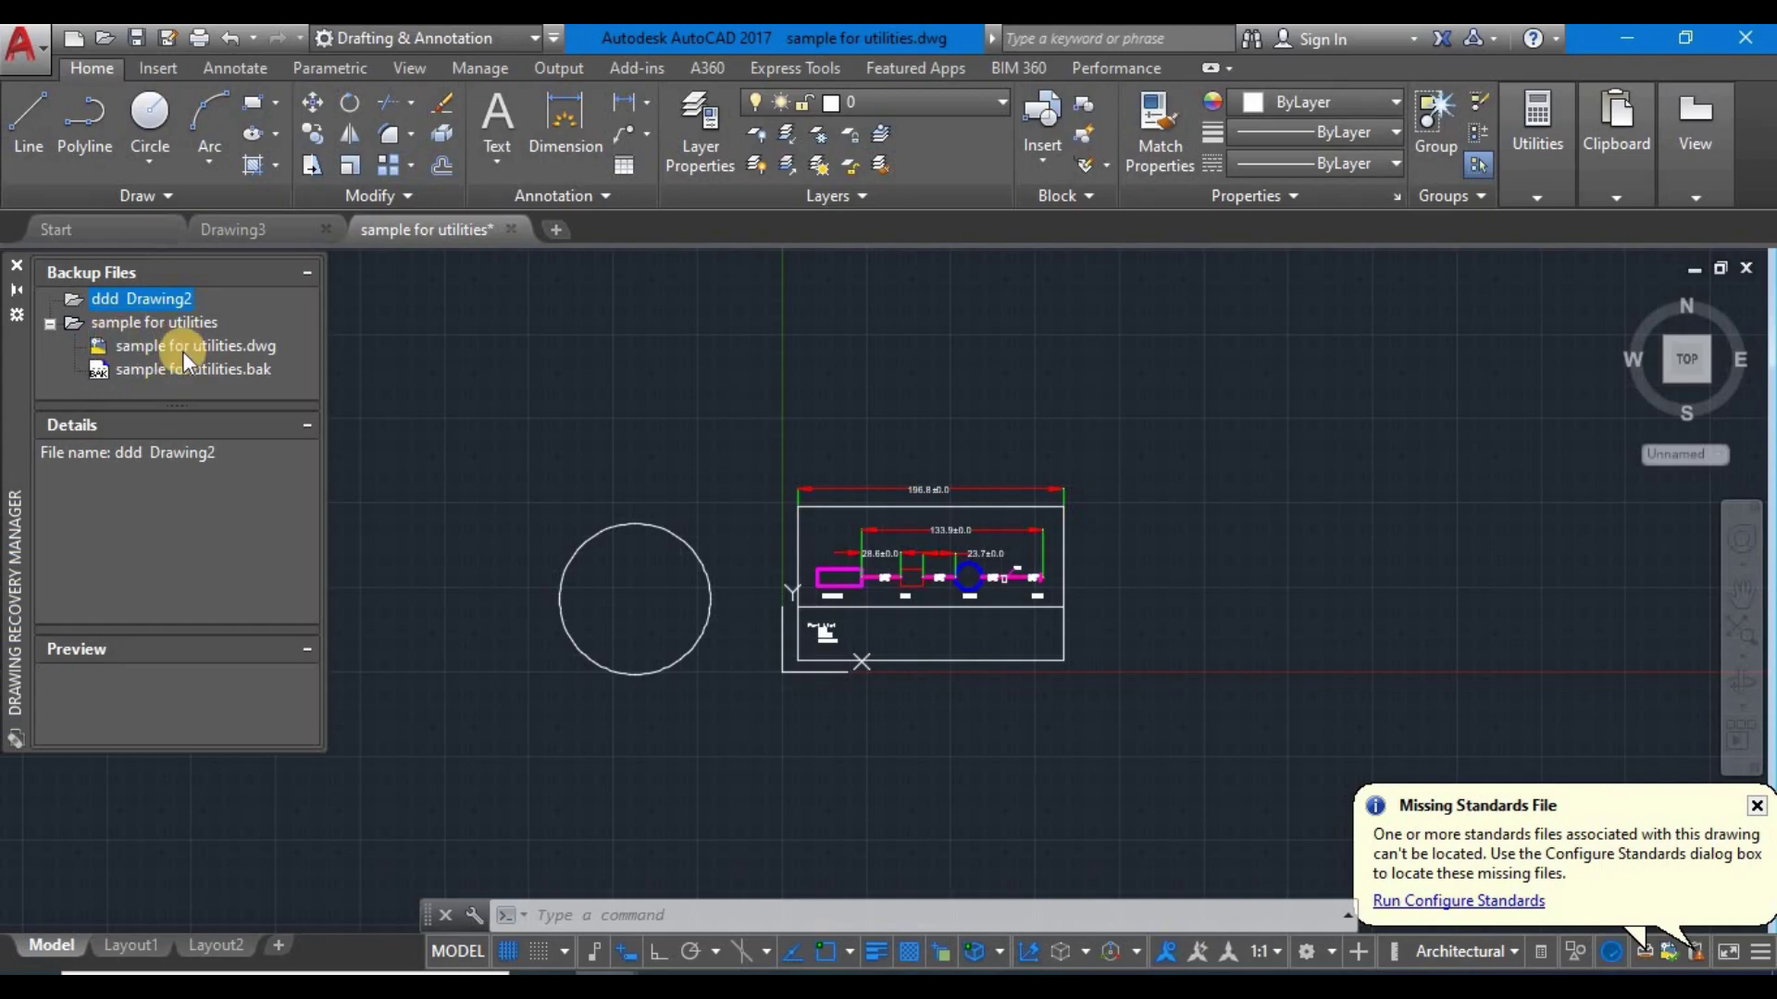
# - Check the details and preview of sample for utilities.dwg and the ddd Drawing2 entry among the backup files
pyautogui.click(209, 345)
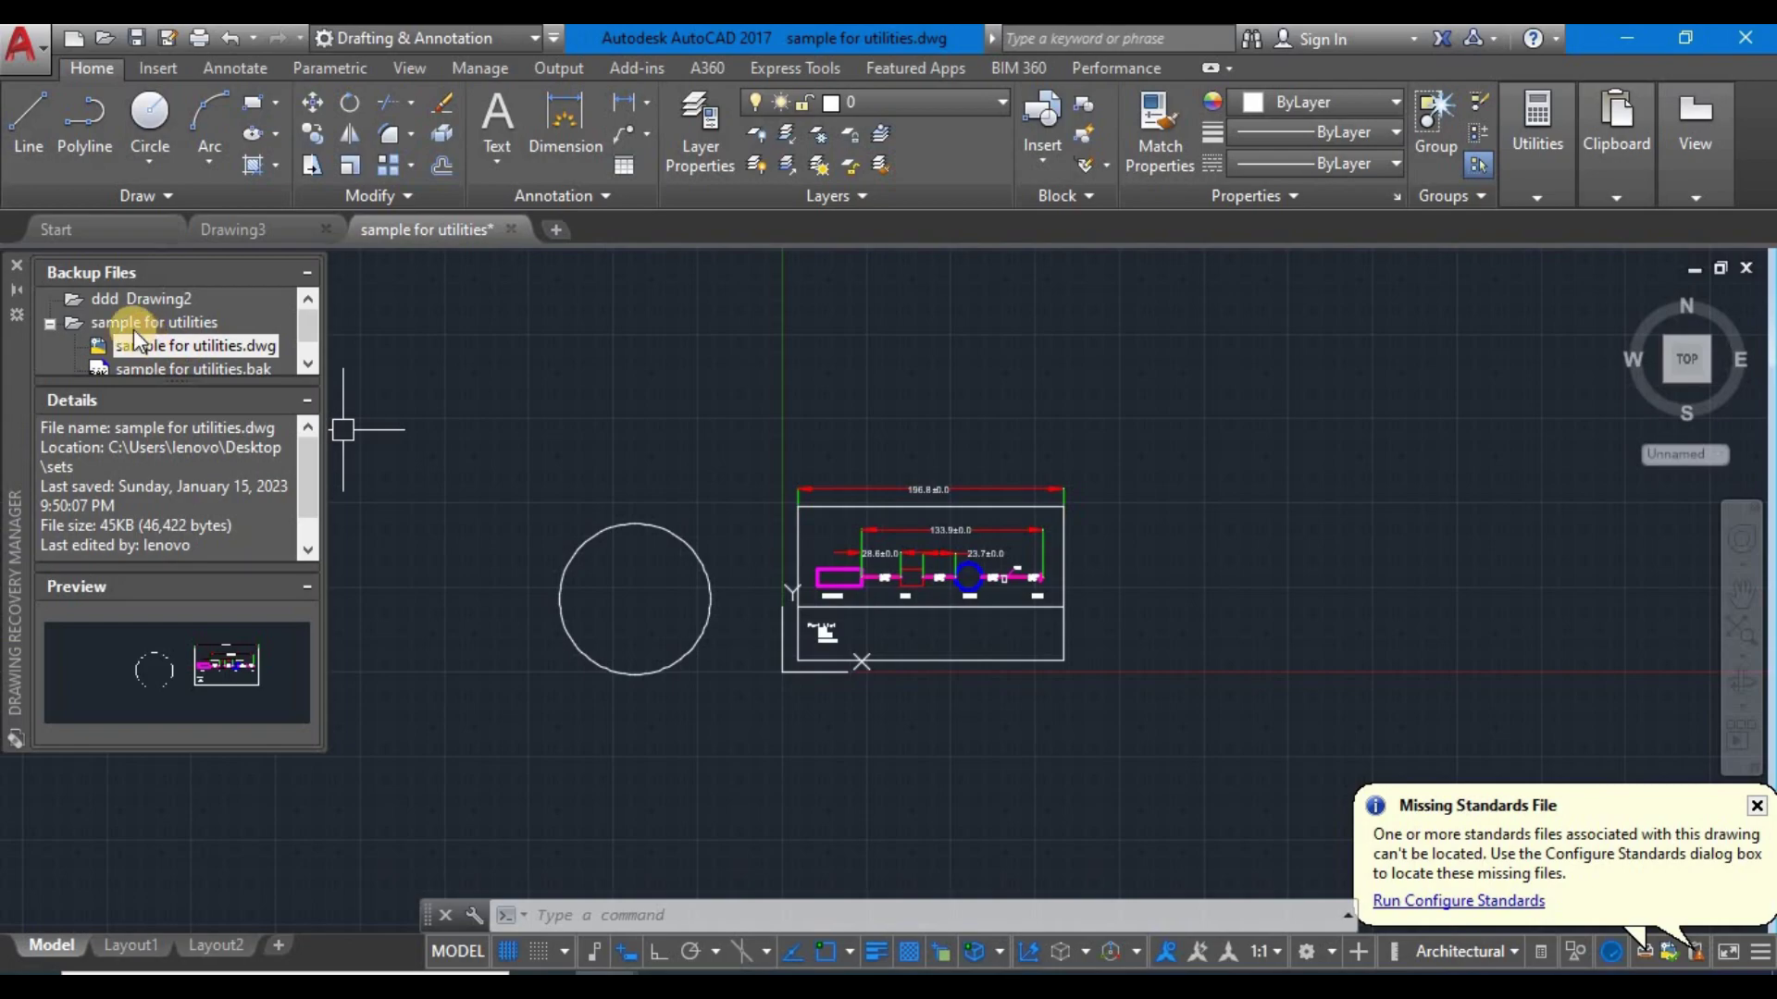
pyautogui.click(124, 302)
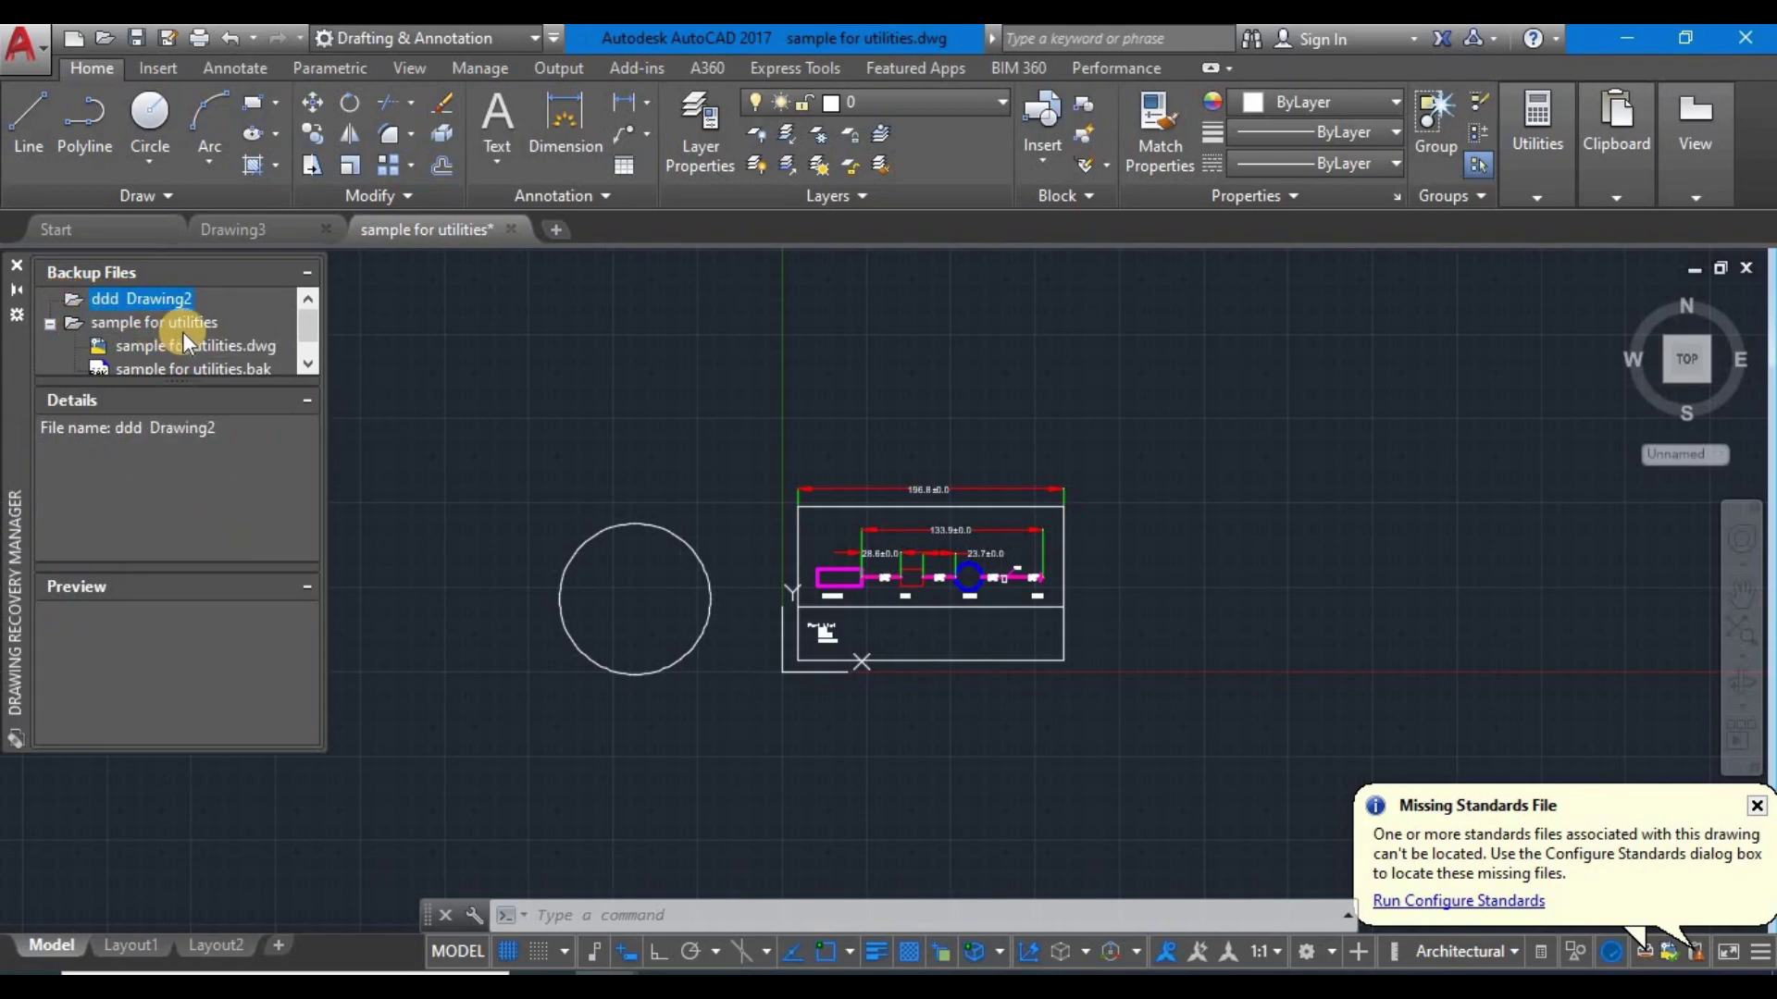
pyautogui.scroll(-1, 183, 335)
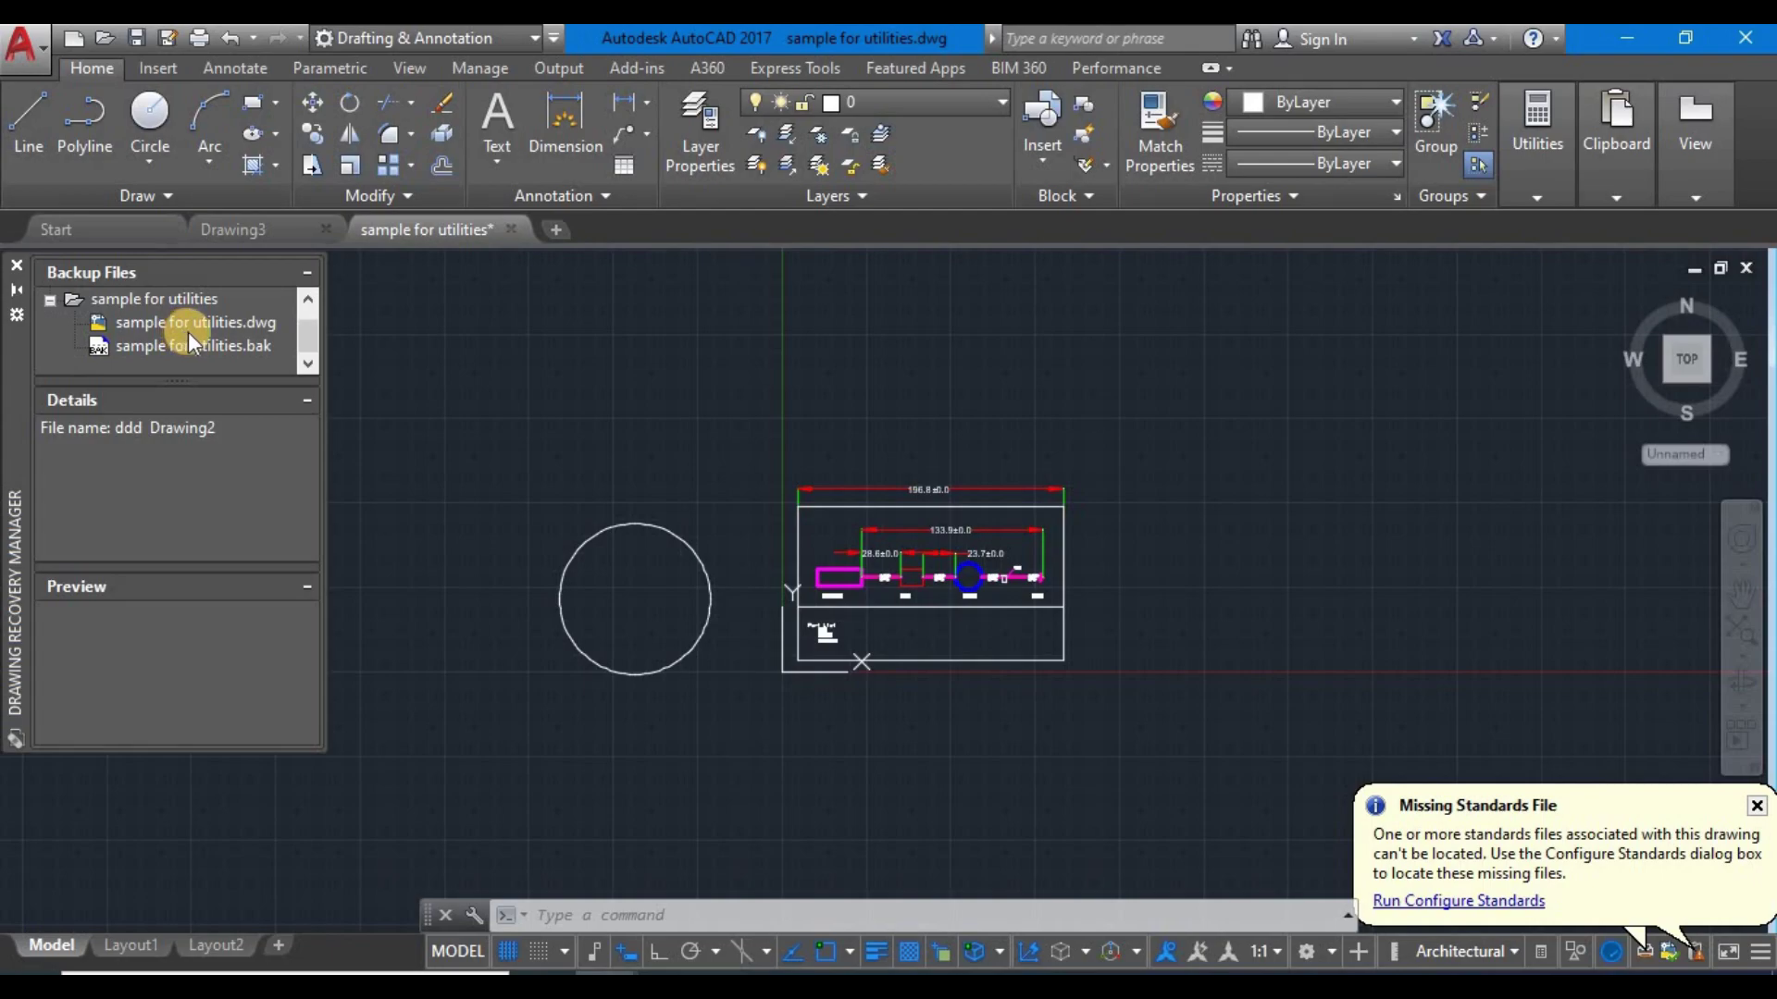
pyautogui.scroll(1, 187, 331)
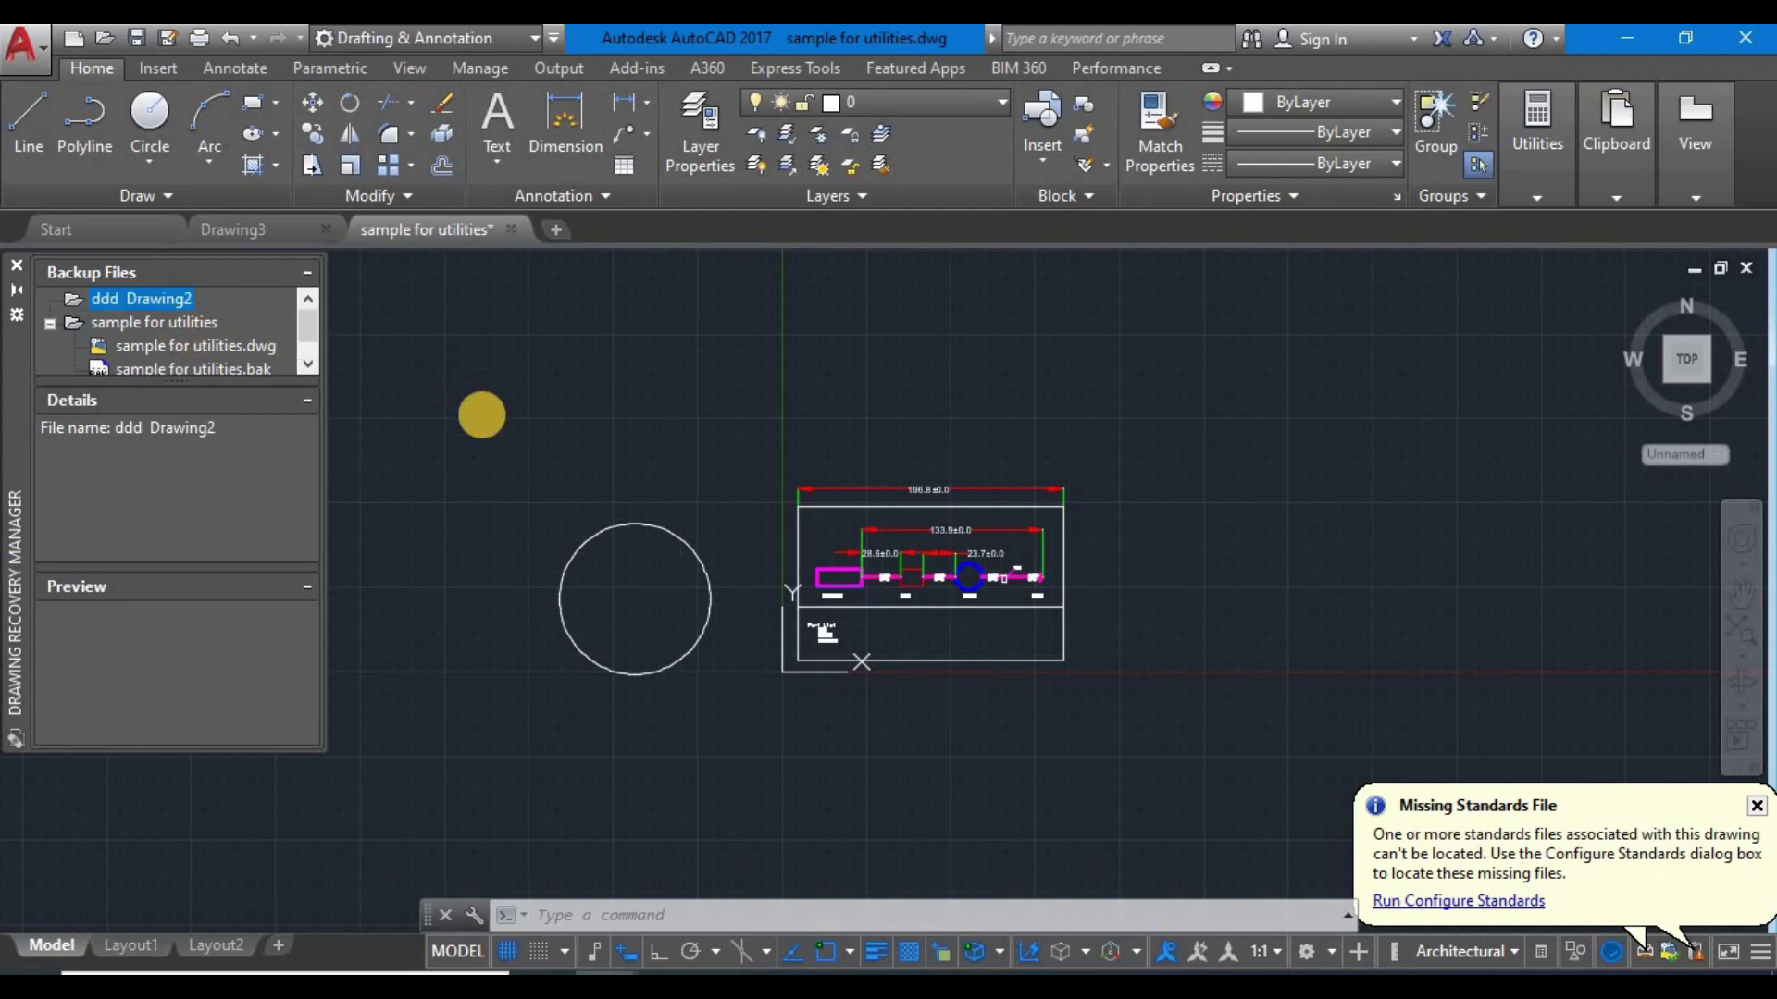
# - Review the Recover and recovery manager entries in the drawing utilities and bring up the Drawing Recovery Manager again
pyautogui.click(43, 53)
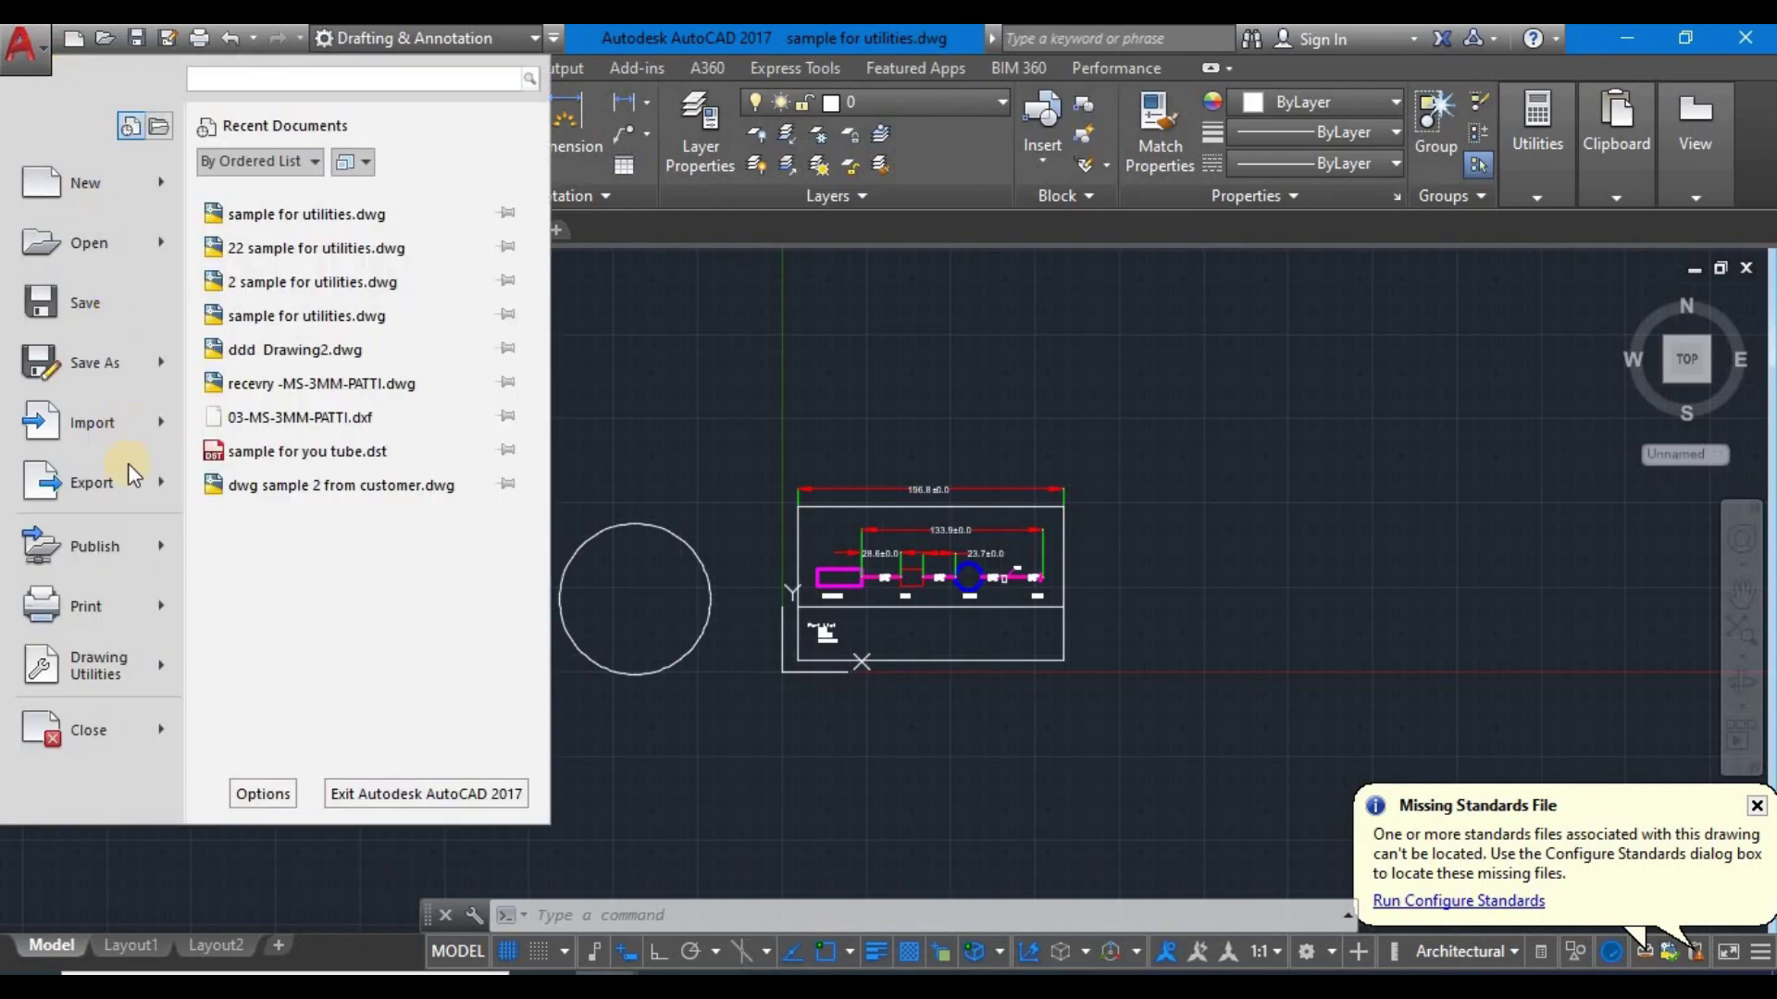
pyautogui.moveTo(170, 663)
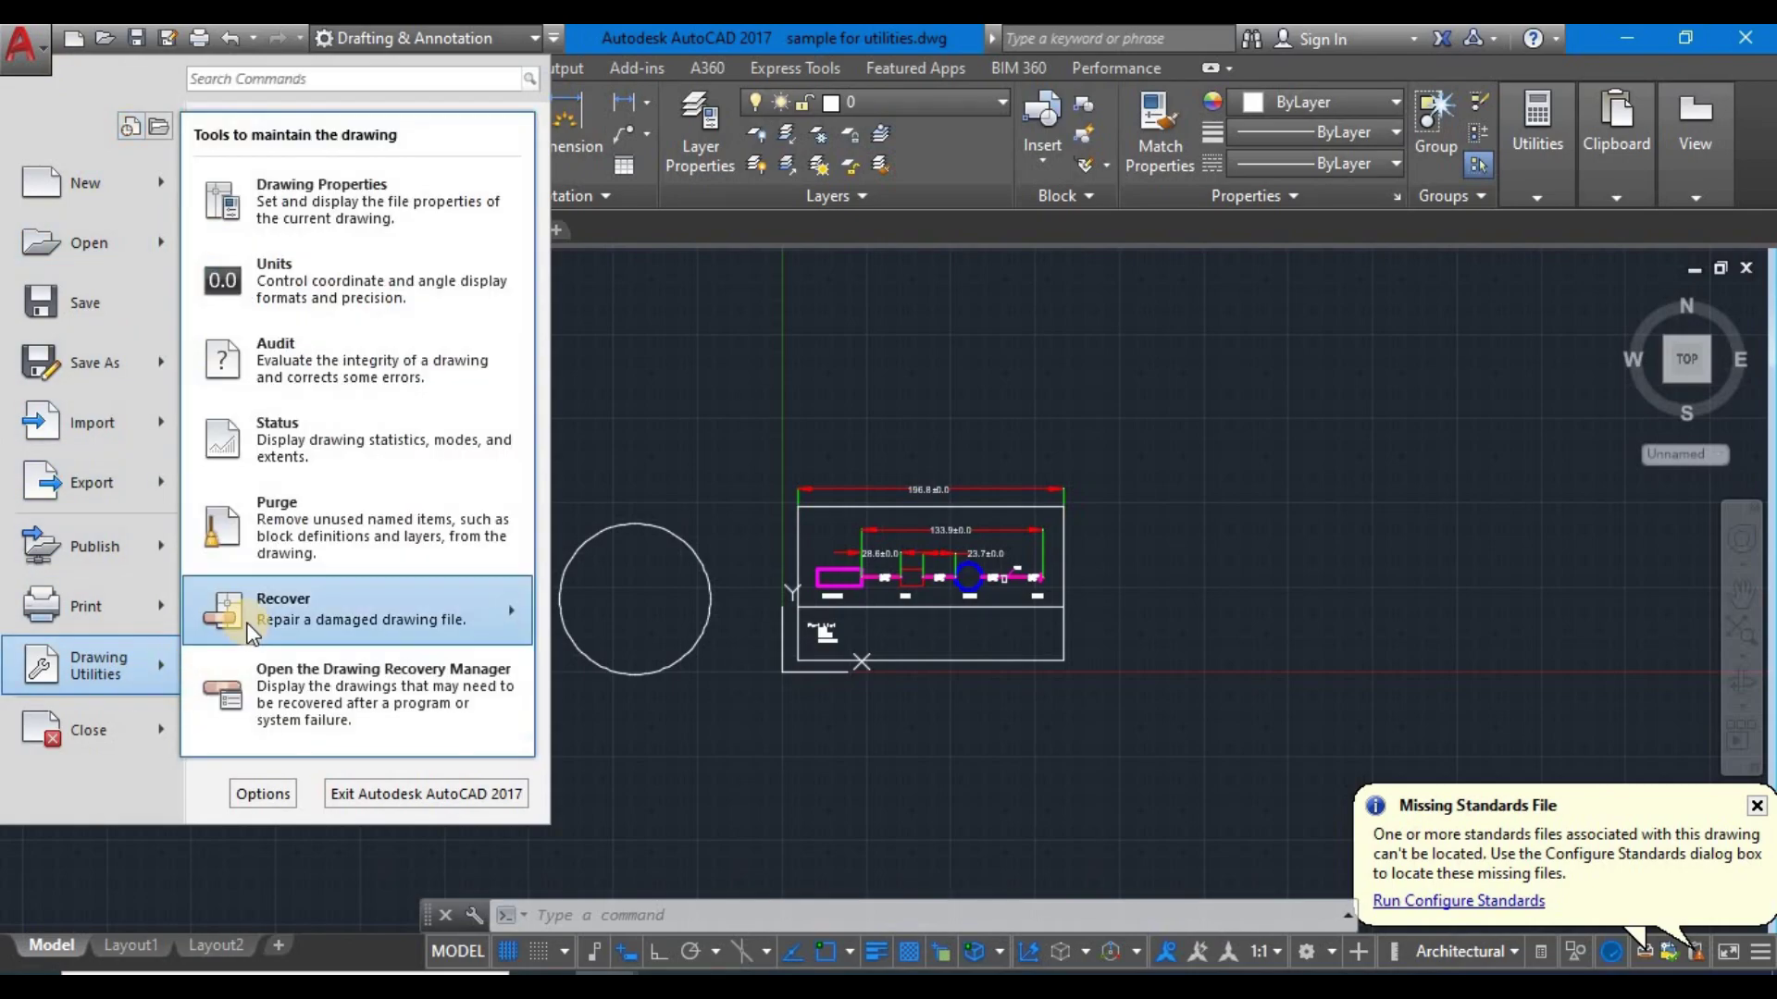
pyautogui.moveTo(287, 600)
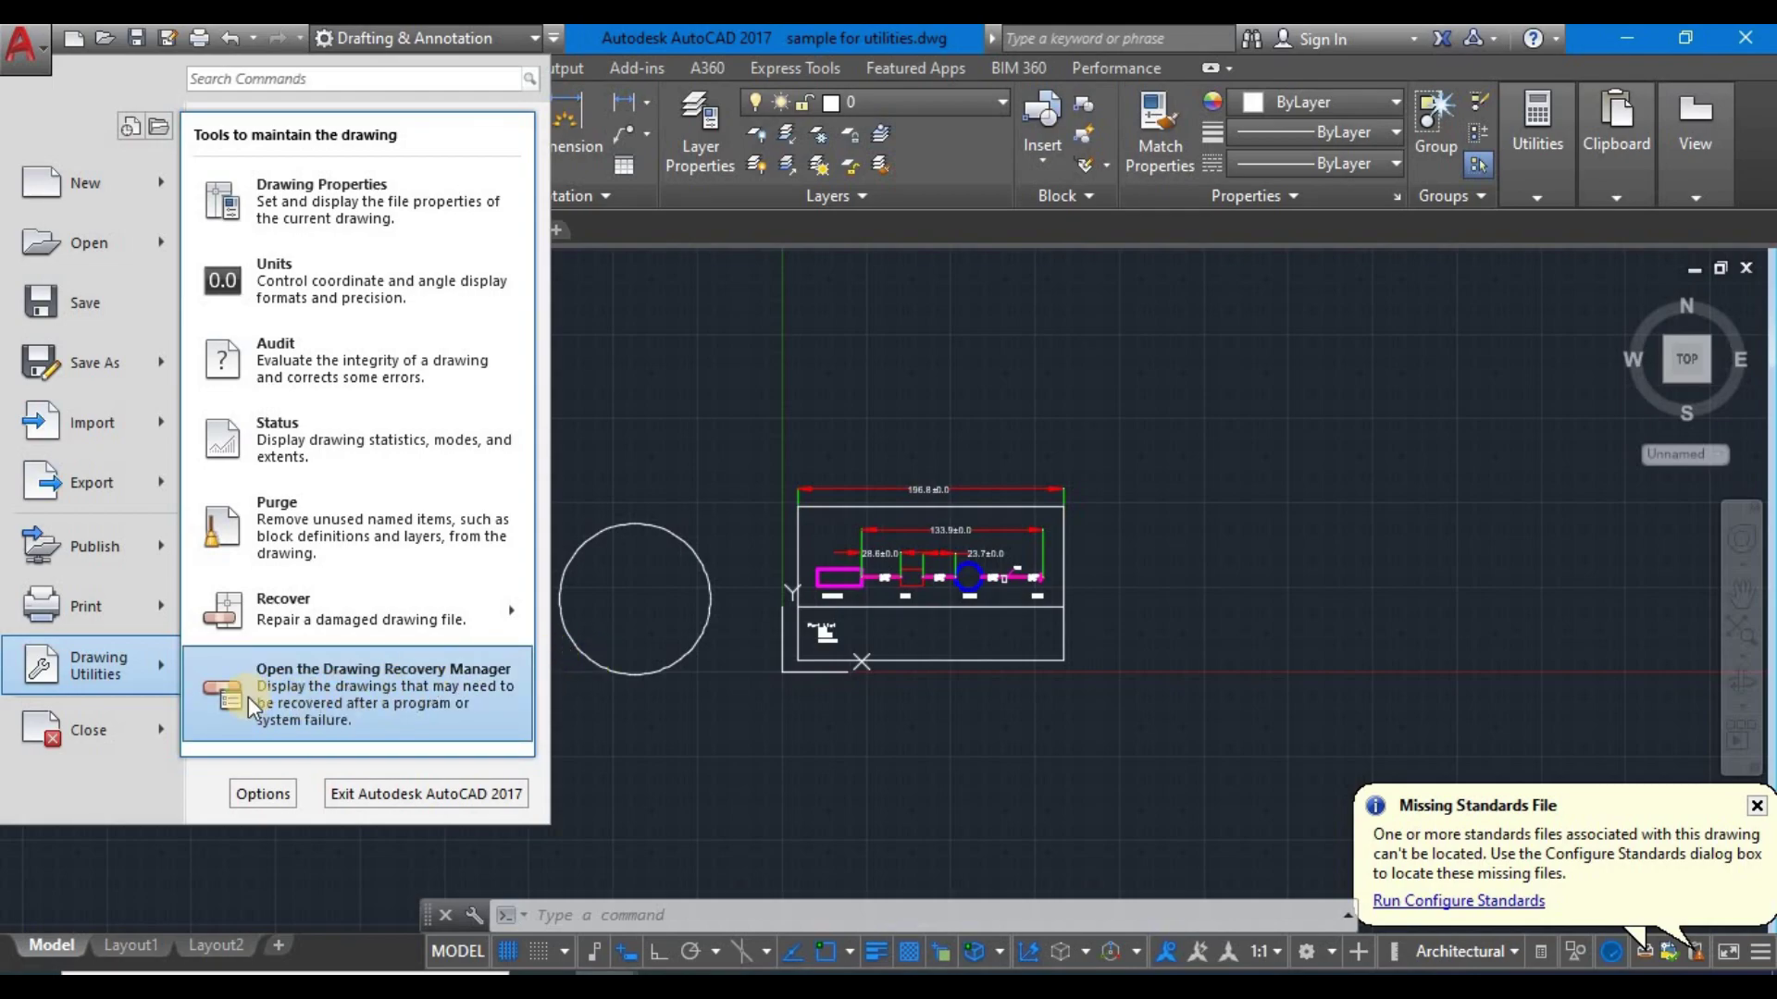
pyautogui.click(313, 681)
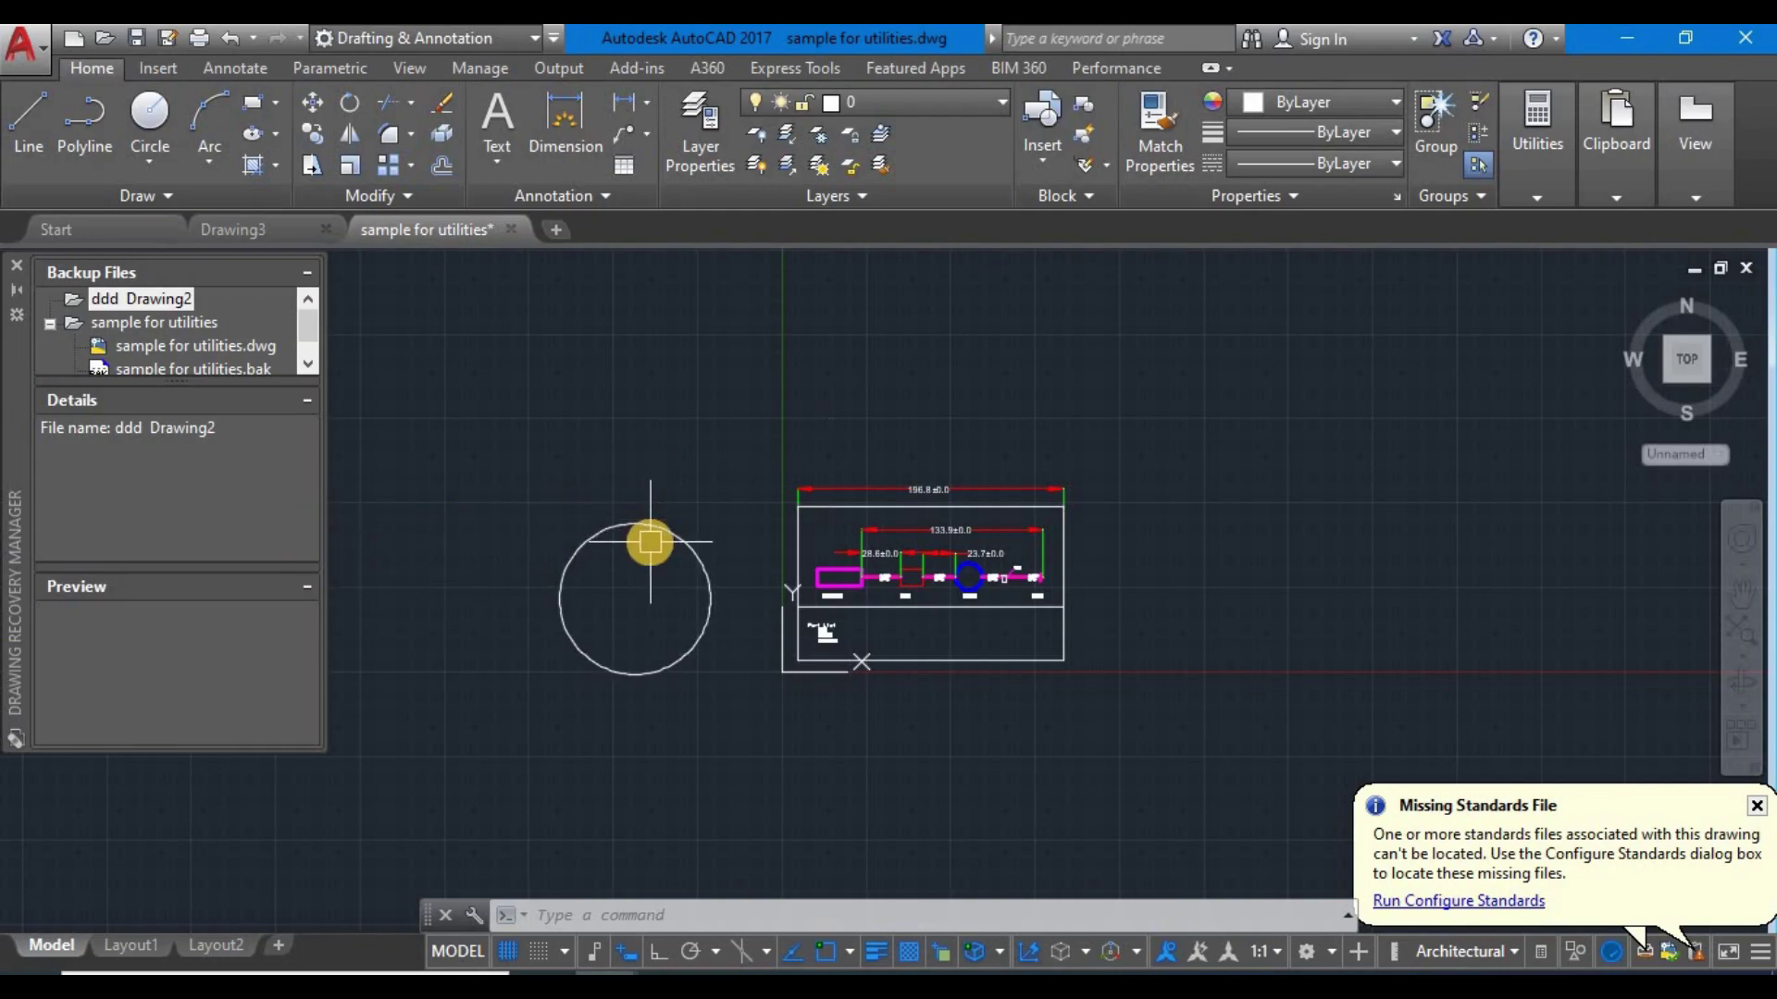
pyautogui.moveTo(673, 537)
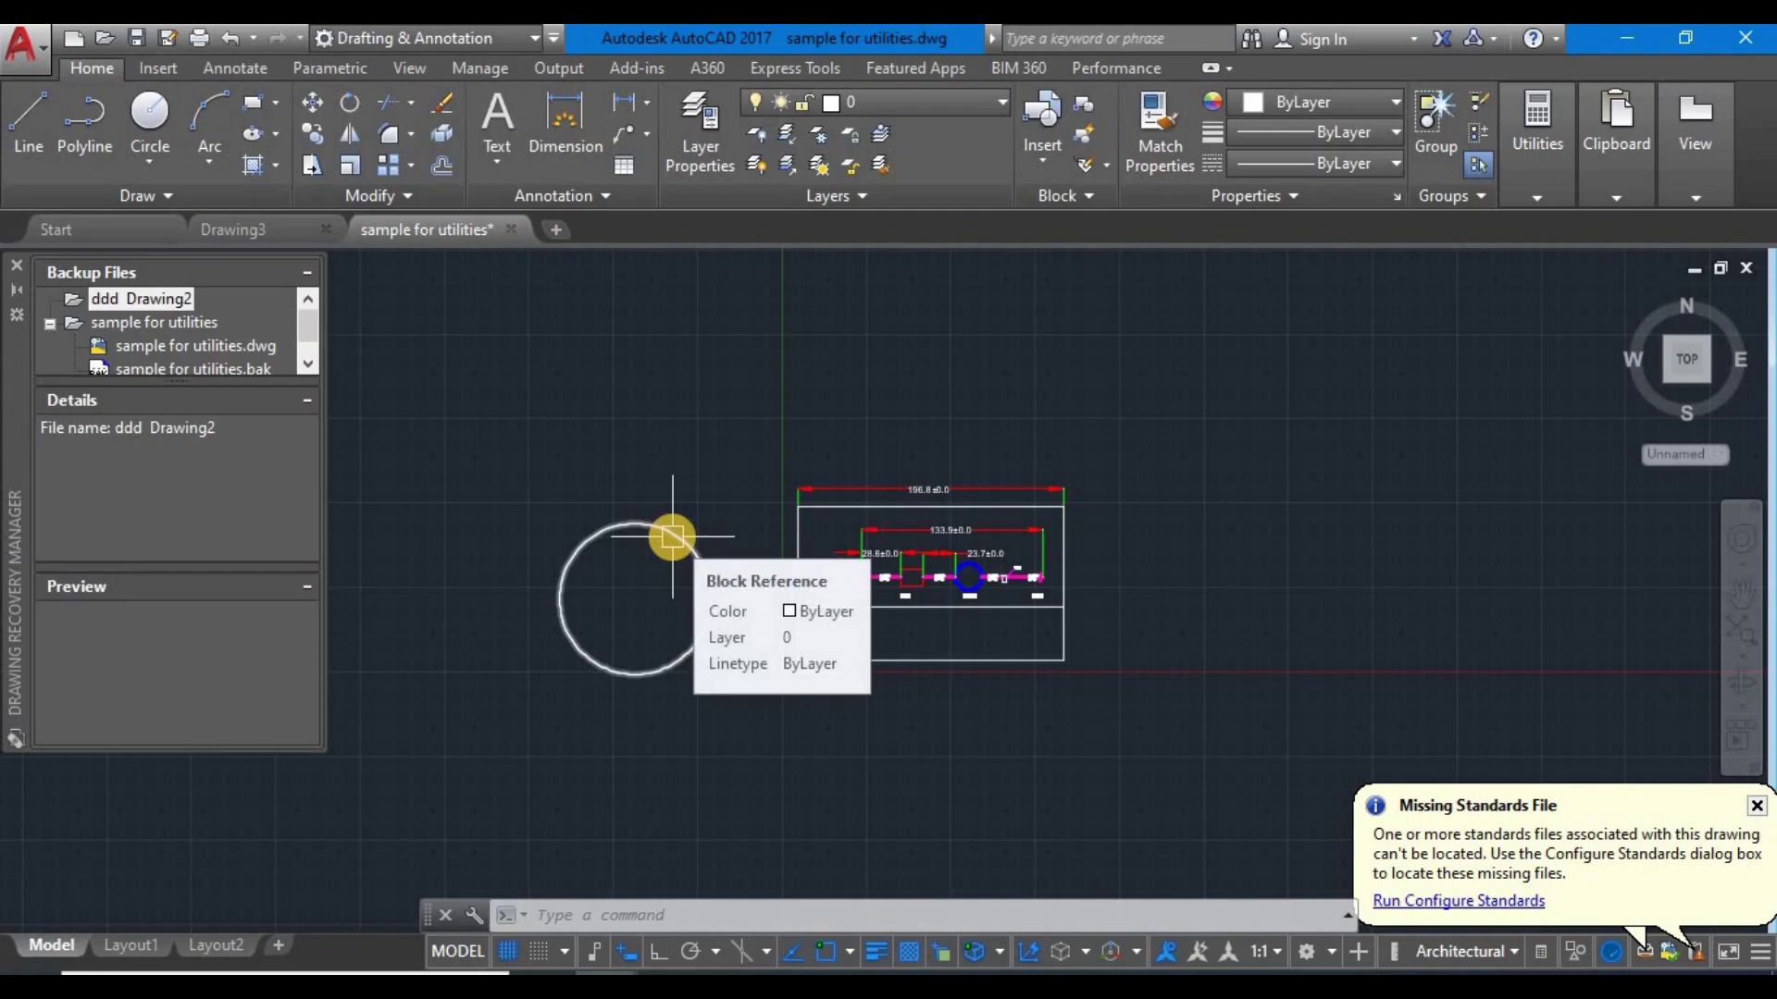